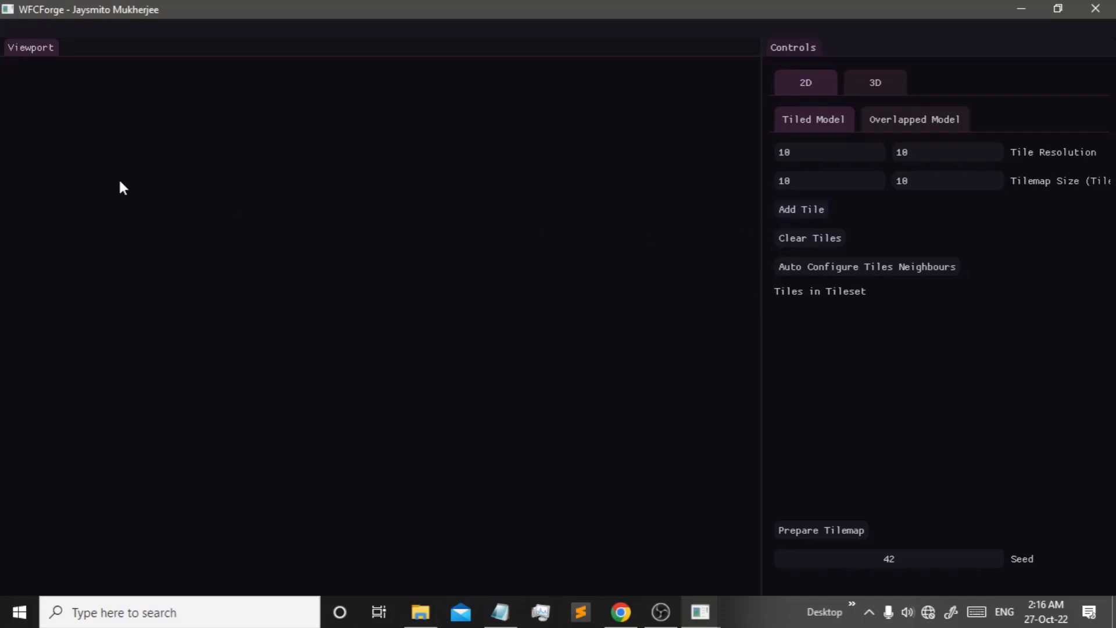
- Preview the 3D mode and the overlapped model, then return to the 2D tiled model settings
{"action": "left_click", "coordinate": [863, 86]}
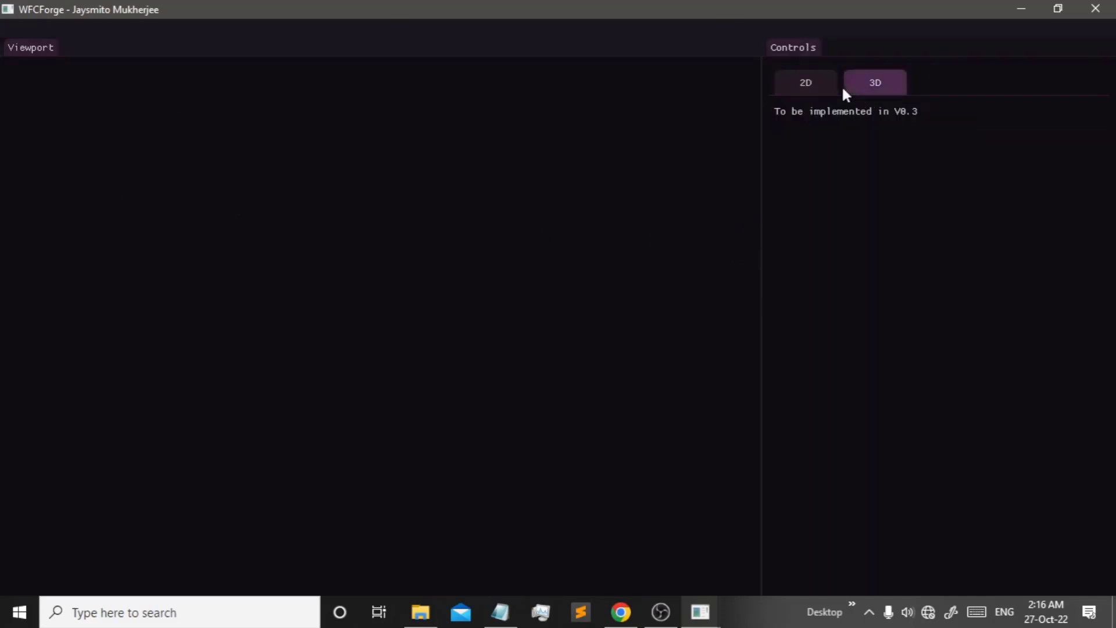
{"action": "left_click", "coordinate": [832, 85]}
{"action": "left_click", "coordinate": [890, 117]}
{"action": "left_click", "coordinate": [837, 125]}
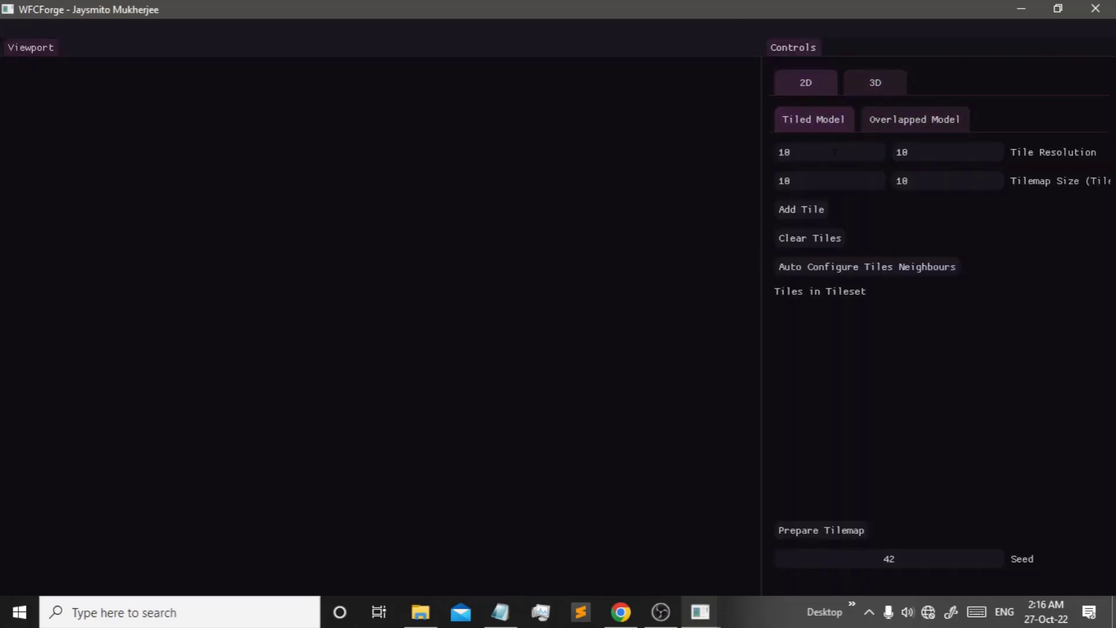
{"action": "left_click", "coordinate": [864, 120]}
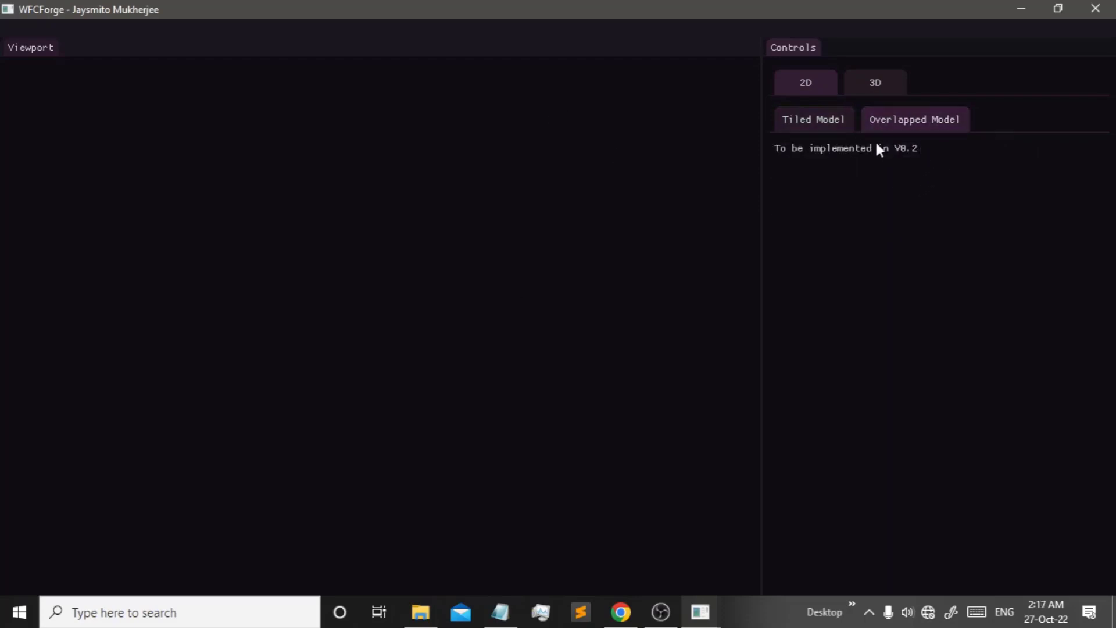
{"action": "left_click", "coordinate": [831, 119]}
{"action": "left_click", "coordinate": [854, 86]}
{"action": "left_click", "coordinate": [822, 92]}
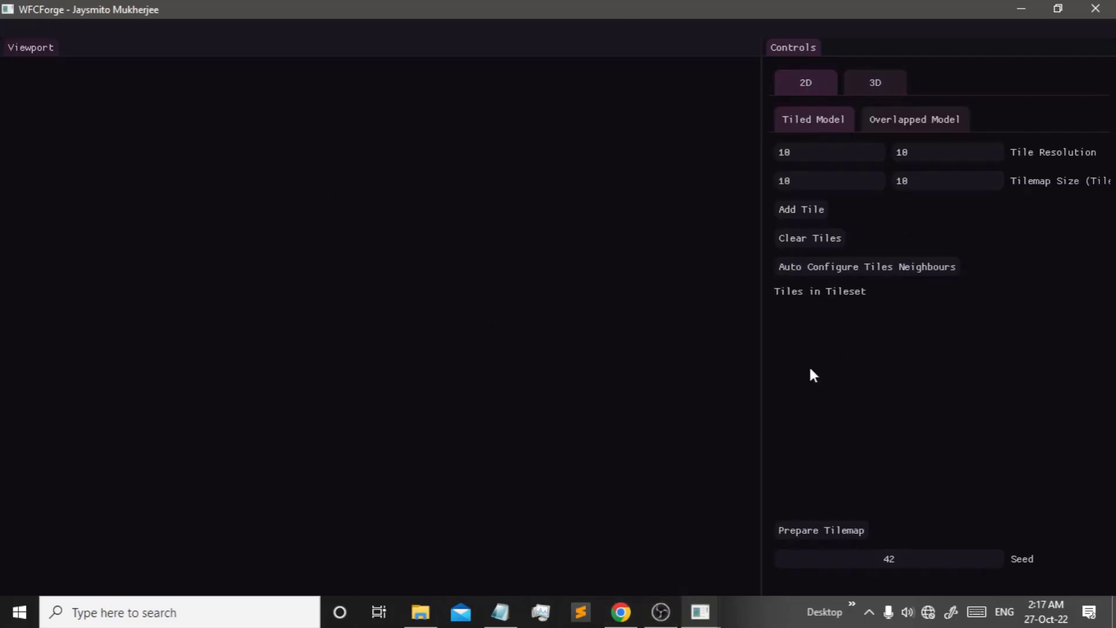
- Check the window's system menu and tile resolution fields, then cancel a first tile-image pick
{"action": "left_click", "coordinate": [4, 12]}
{"action": "left_click", "coordinate": [373, 267]}
{"action": "key", "text": "Tab"}
{"action": "key", "text": "Tab"}
{"action": "left_click", "coordinate": [842, 121]}
{"action": "key", "text": "Tab"}
{"action": "left_click", "coordinate": [808, 212]}
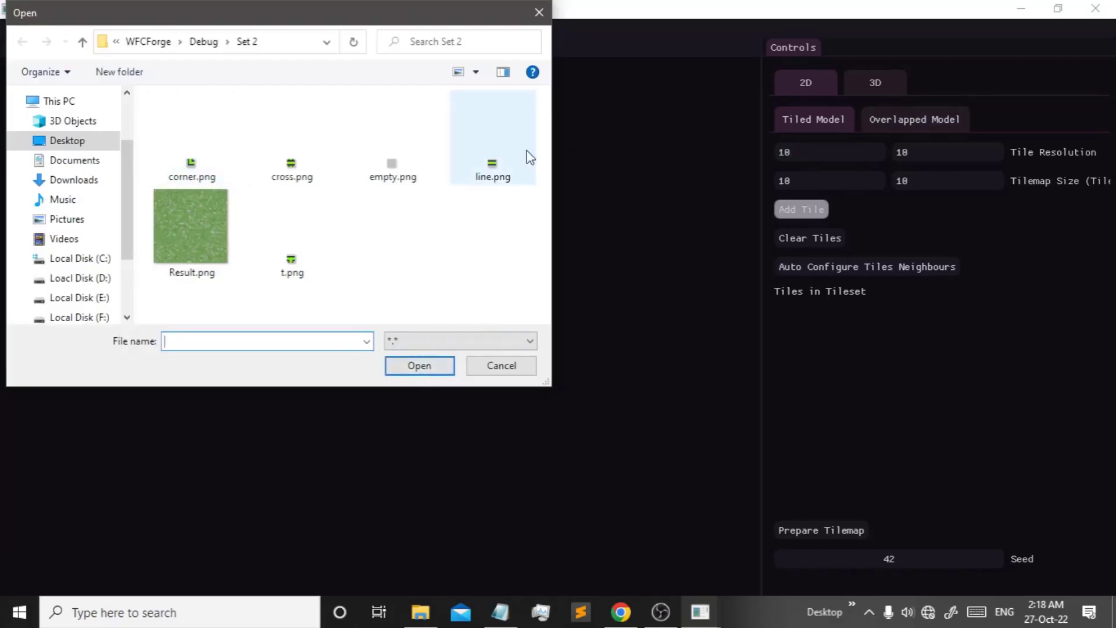
{"action": "left_click", "coordinate": [493, 367]}
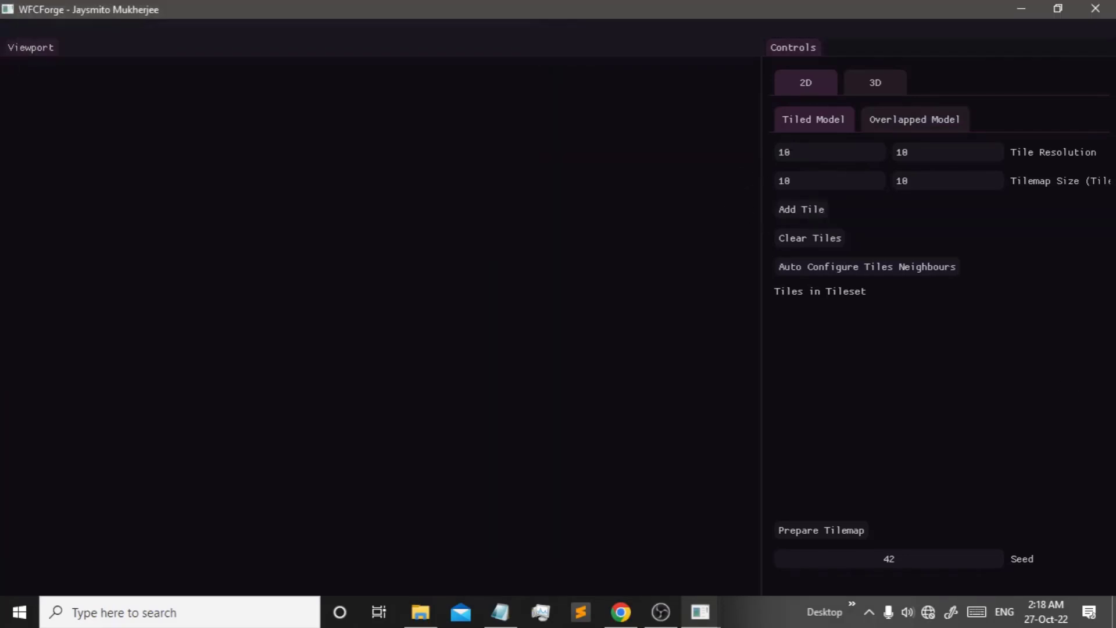
- Edit the tile resolution and tilemap size values
{"action": "double_click", "coordinate": [790, 153]}
{"action": "left_click", "coordinate": [954, 166]}
{"action": "double_click", "coordinate": [940, 153]}
{"action": "left_click", "coordinate": [940, 152]}
{"action": "left_click", "coordinate": [963, 156]}
{"action": "left_click", "coordinate": [984, 181]}
{"action": "left_click", "coordinate": [28, 98]}
- Add corner.png to the tileset as one tile, with rotated versions turned off
{"action": "left_click", "coordinate": [807, 214]}
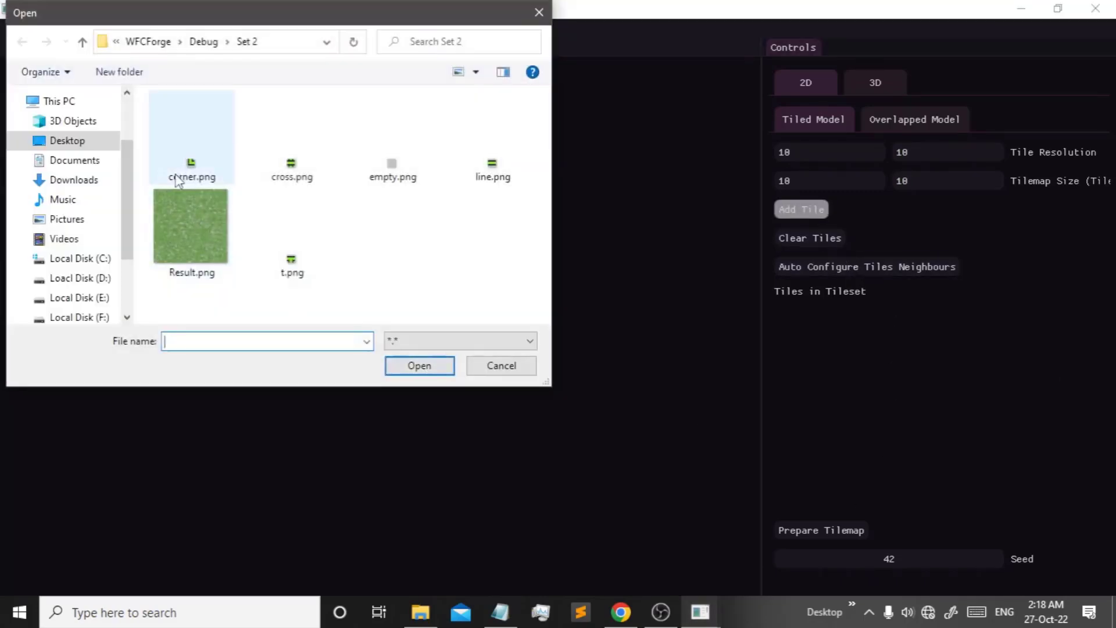
{"action": "double_click", "coordinate": [191, 159]}
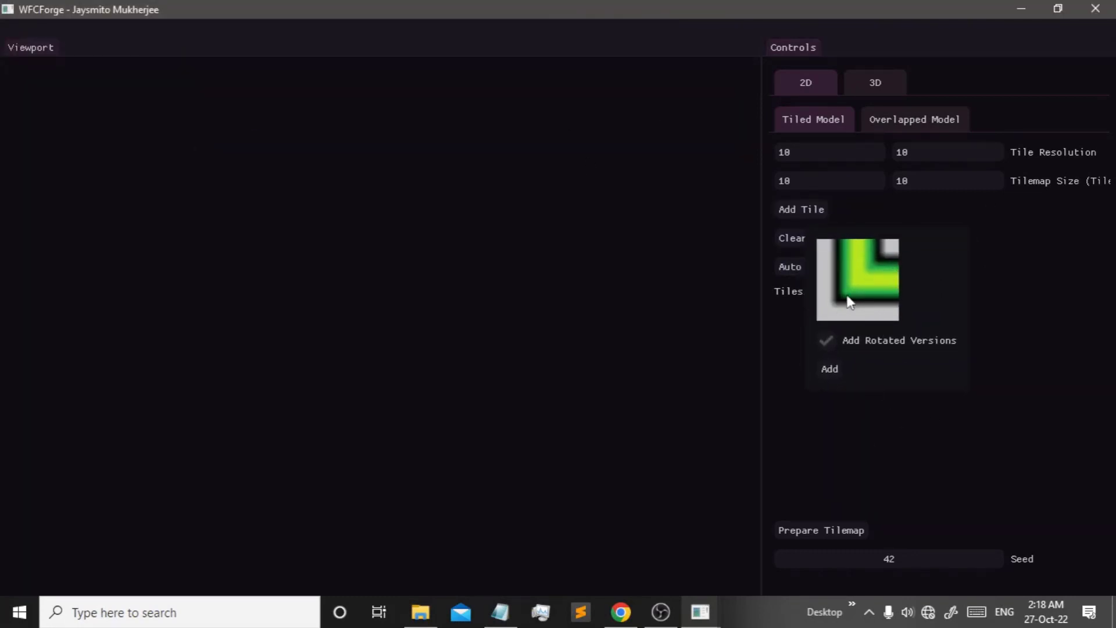
{"action": "left_click", "coordinate": [919, 338]}
{"action": "left_click", "coordinate": [830, 370]}
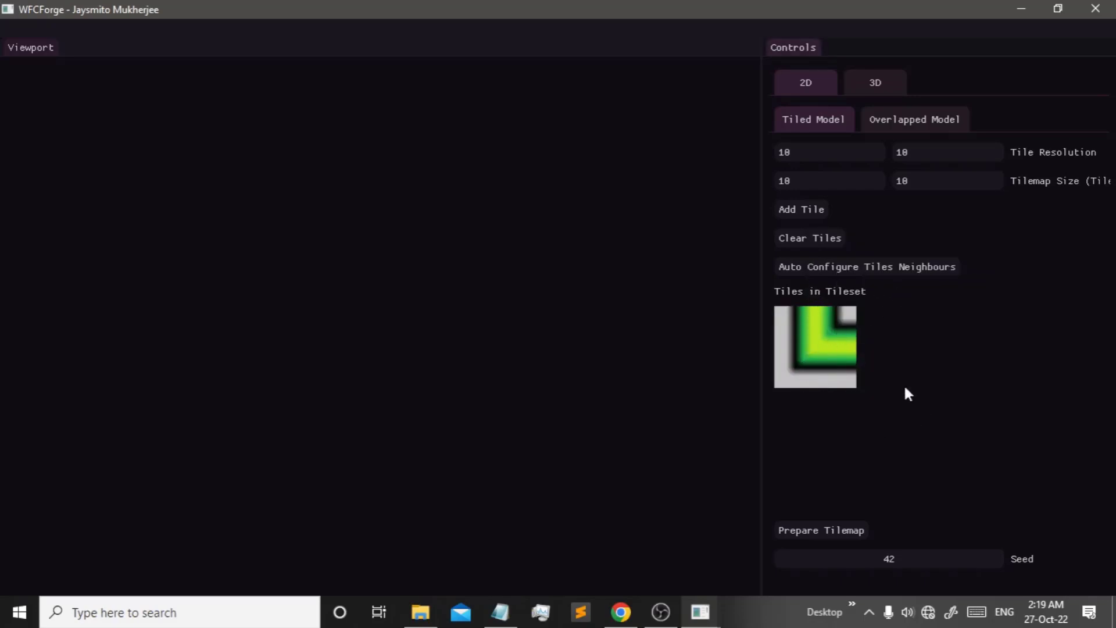
- Delete the single corner tile and re-add corner.png with its rotated versions
{"action": "right_click", "coordinate": [813, 325]}
{"action": "left_click", "coordinate": [846, 511]}
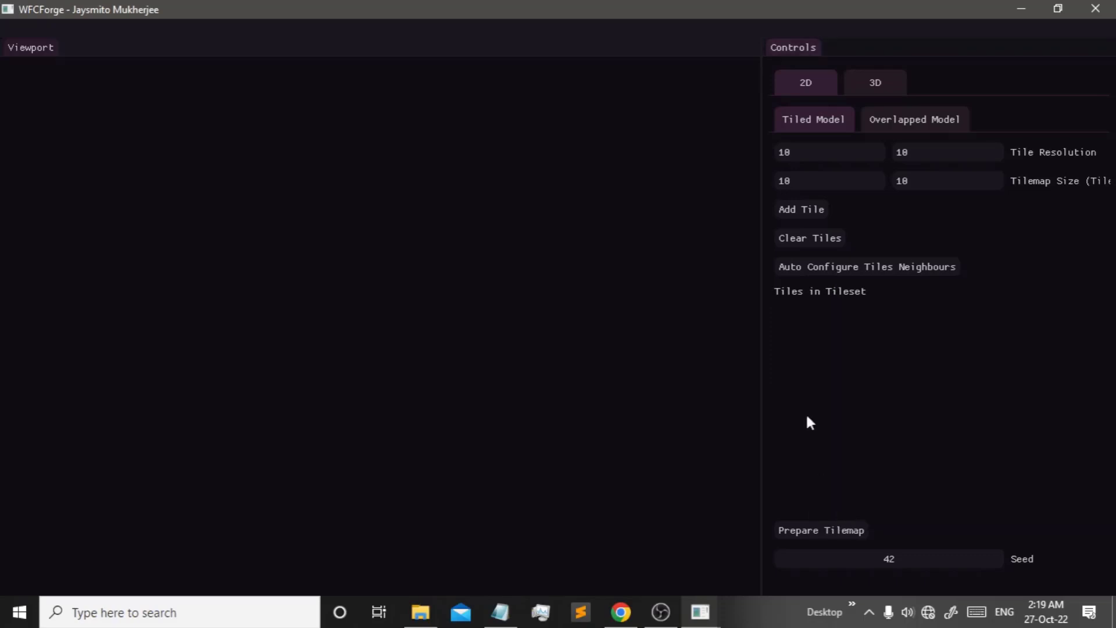
{"action": "left_click", "coordinate": [802, 210]}
{"action": "double_click", "coordinate": [192, 145]}
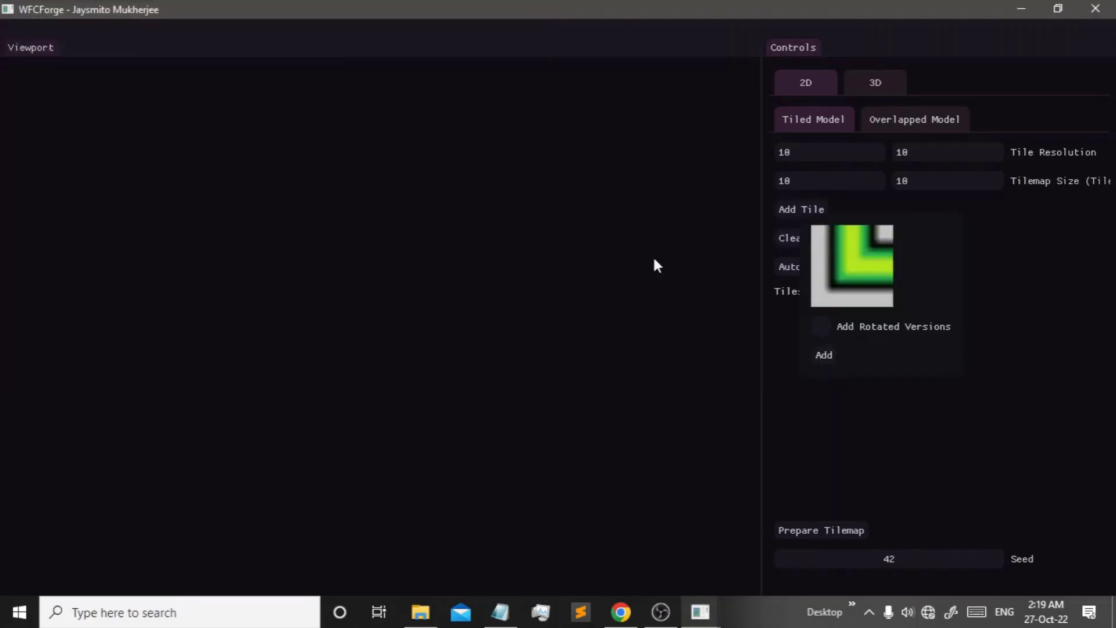
{"action": "left_click", "coordinate": [854, 326]}
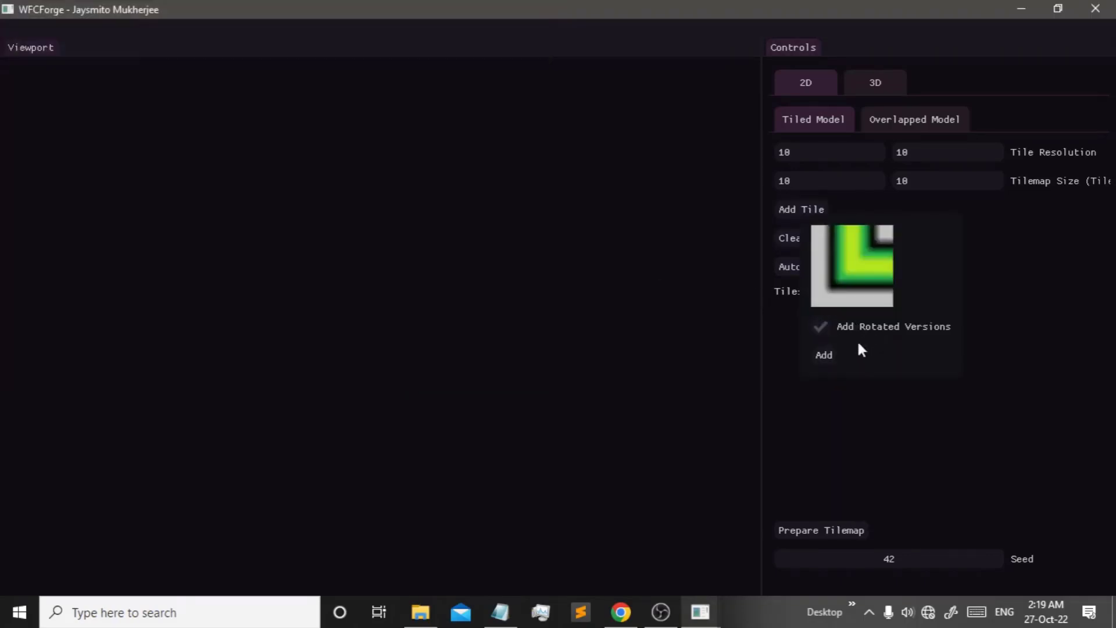
{"action": "left_click", "coordinate": [824, 358]}
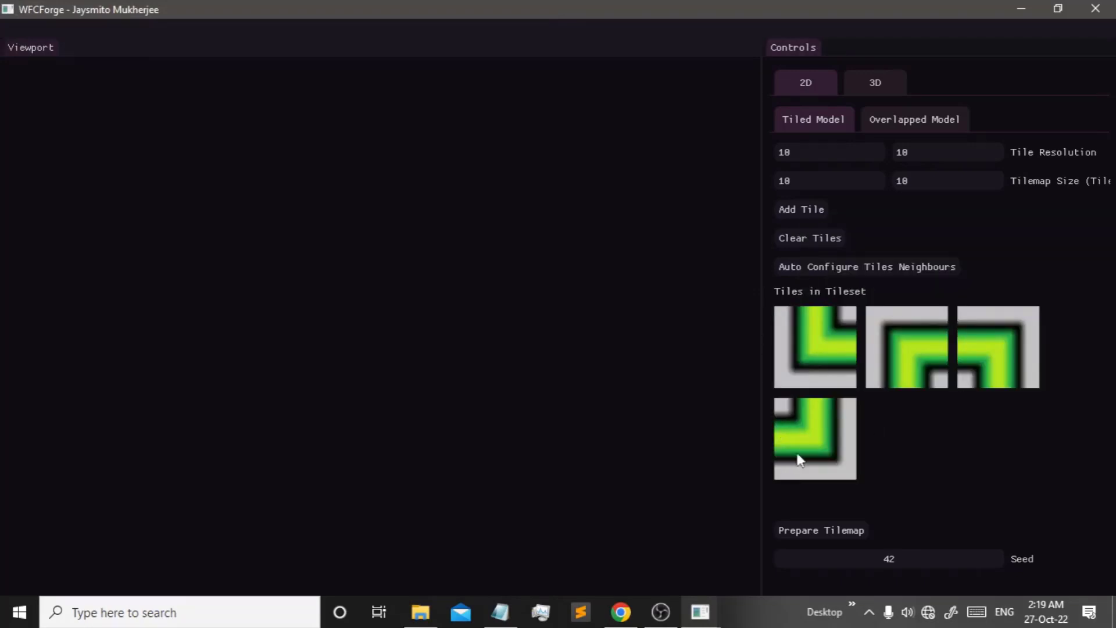
- Try loading corner.png again, then cancel and dismiss the failed texture load message
{"action": "left_click", "coordinate": [794, 209]}
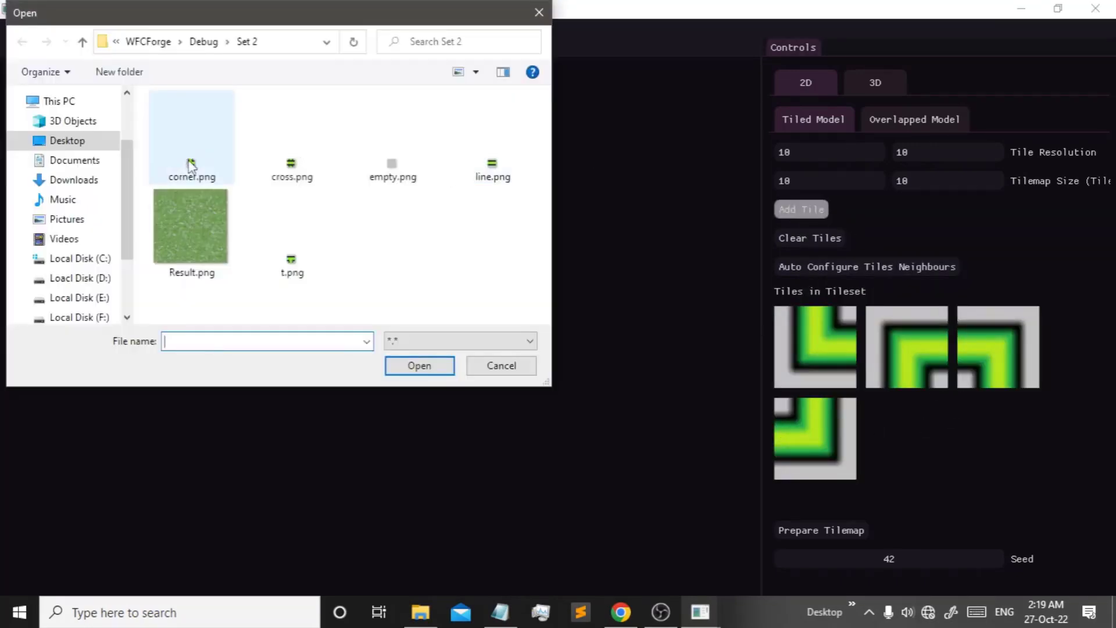
{"action": "double_click", "coordinate": [192, 166]}
{"action": "left_click", "coordinate": [826, 441]}
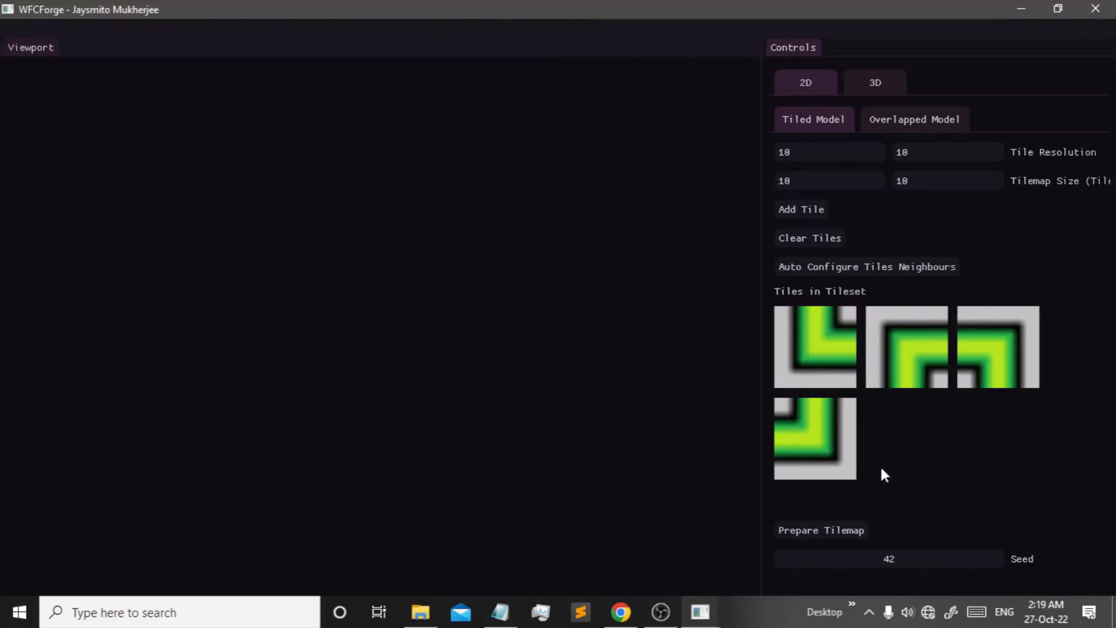
{"action": "left_click", "coordinate": [793, 207]}
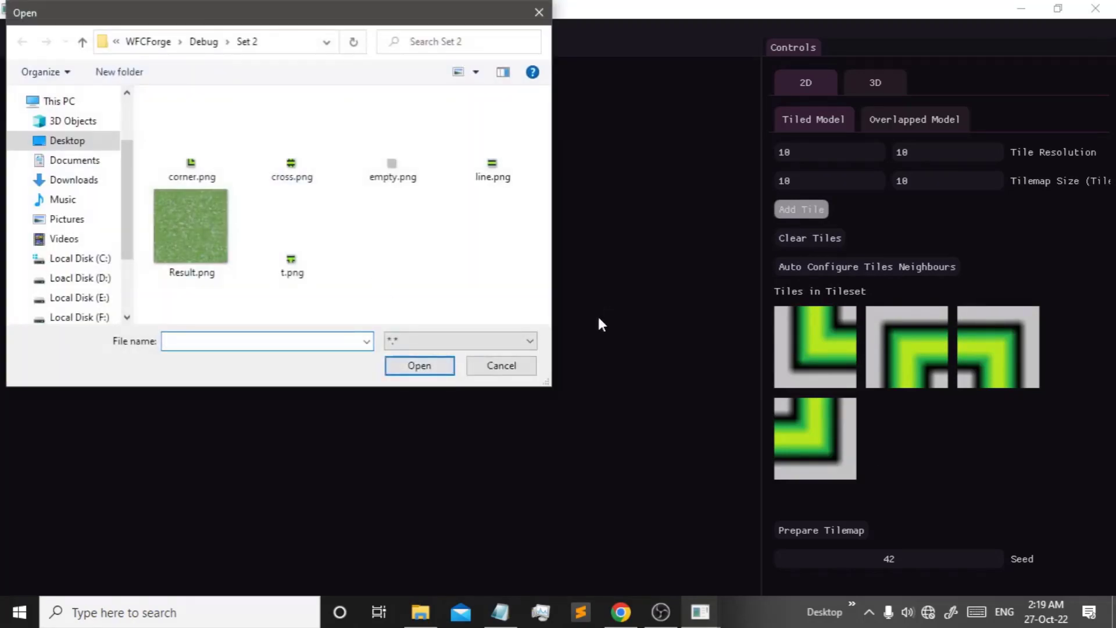
{"action": "key", "text": "Escape"}
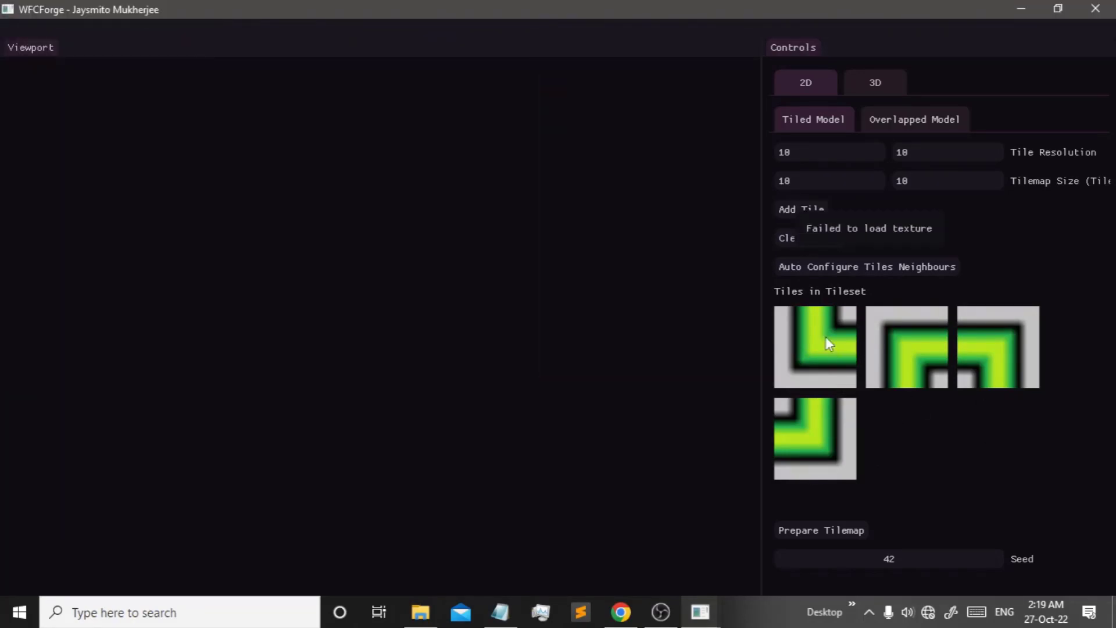
{"action": "left_click", "coordinate": [884, 517]}
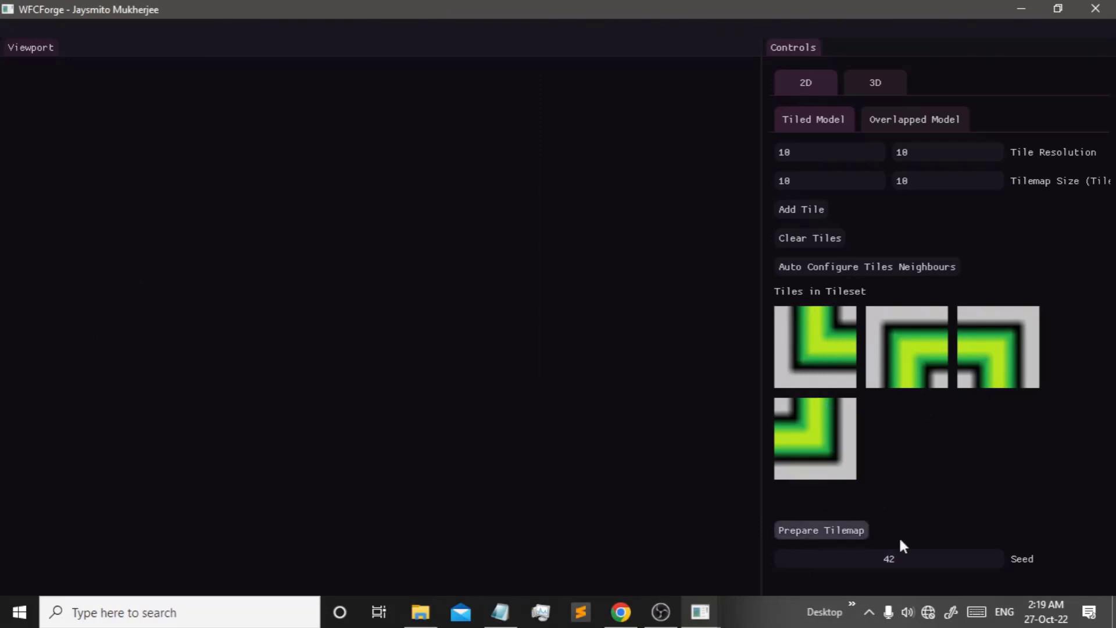
- Prepare the tilemap and auto-collapse the next two cells one at a time
{"action": "left_click", "coordinate": [822, 532]}
{"action": "scroll", "coordinate": [885, 255], "scroll_direction": "down", "scroll_amount": 3}
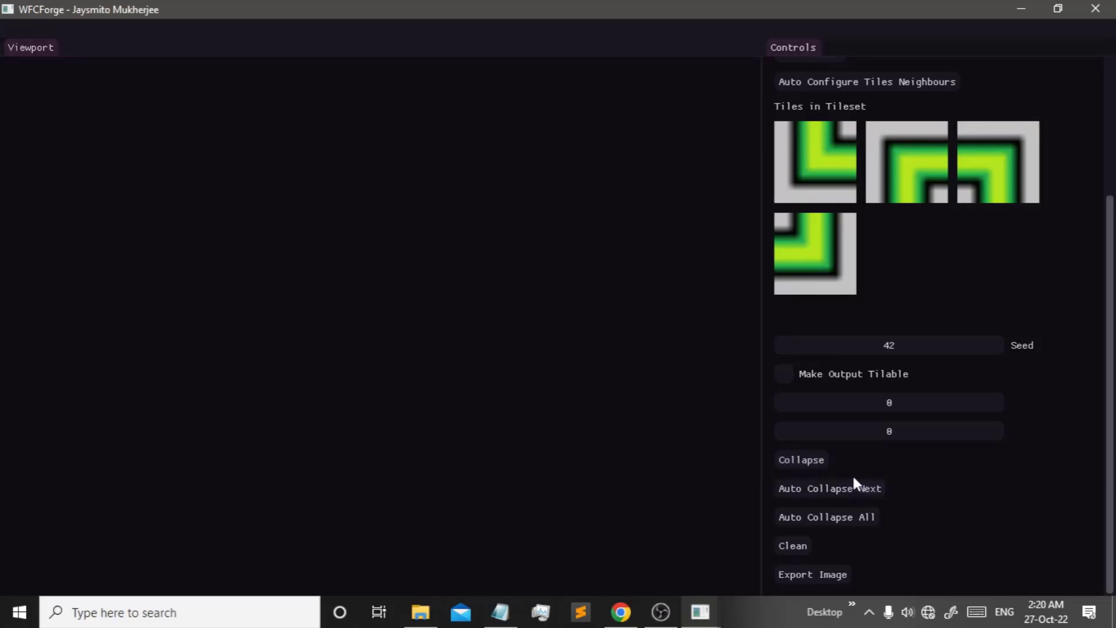
{"action": "left_click", "coordinate": [848, 491]}
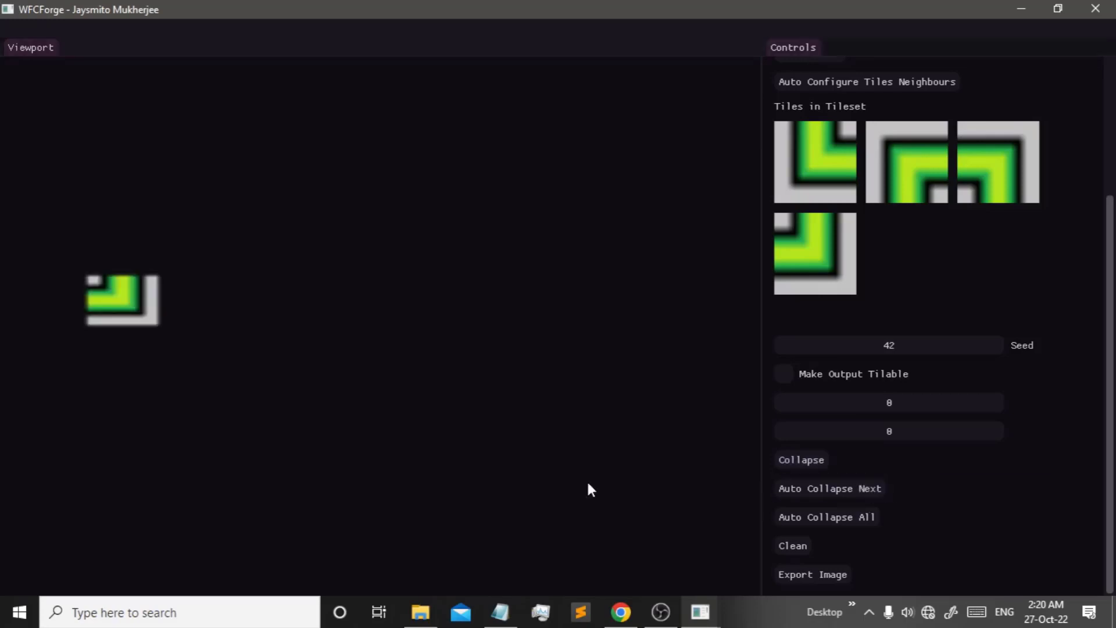
{"action": "left_click", "coordinate": [838, 494]}
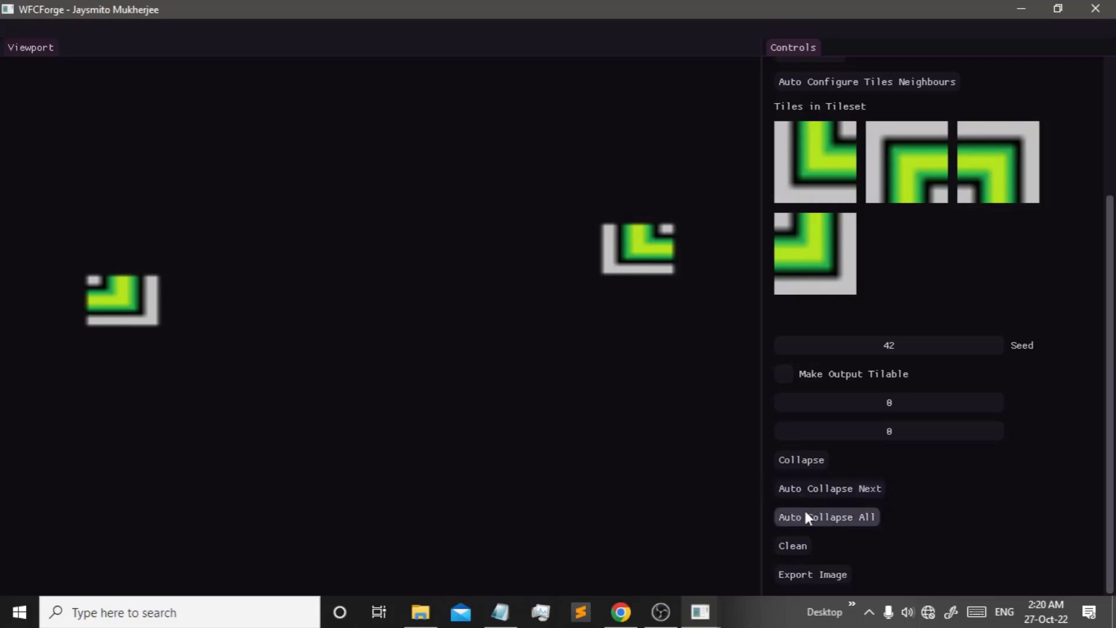
- Force the top-left viewport cell to a chosen corner tile
{"action": "right_click", "coordinate": [333, 144]}
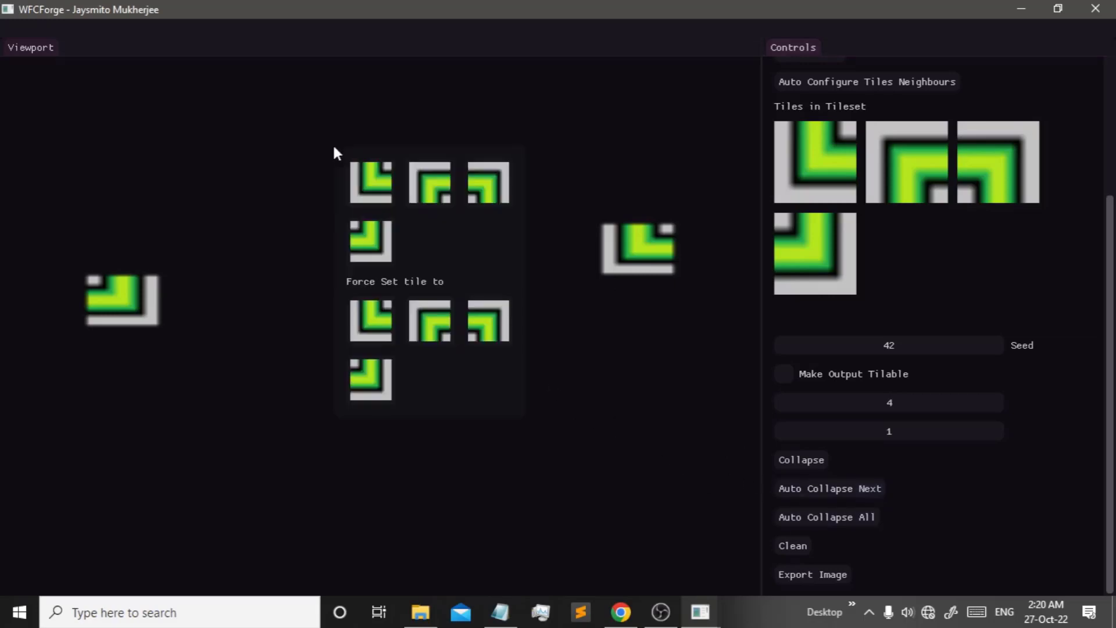
{"action": "left_click", "coordinate": [248, 147]}
{"action": "right_click", "coordinate": [36, 80]}
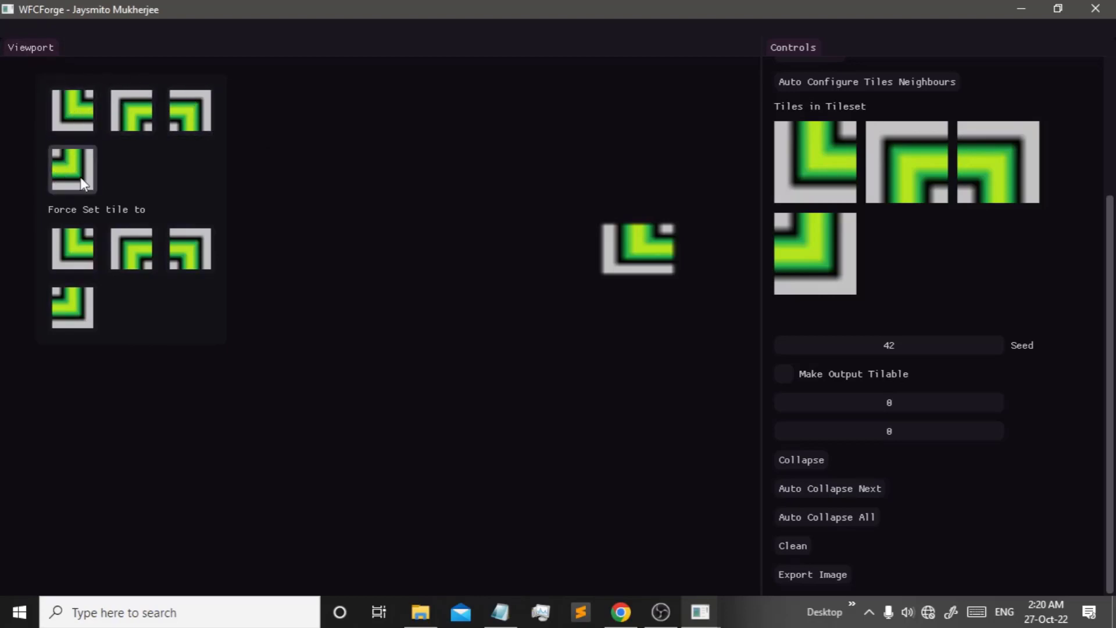
{"action": "left_click", "coordinate": [142, 111]}
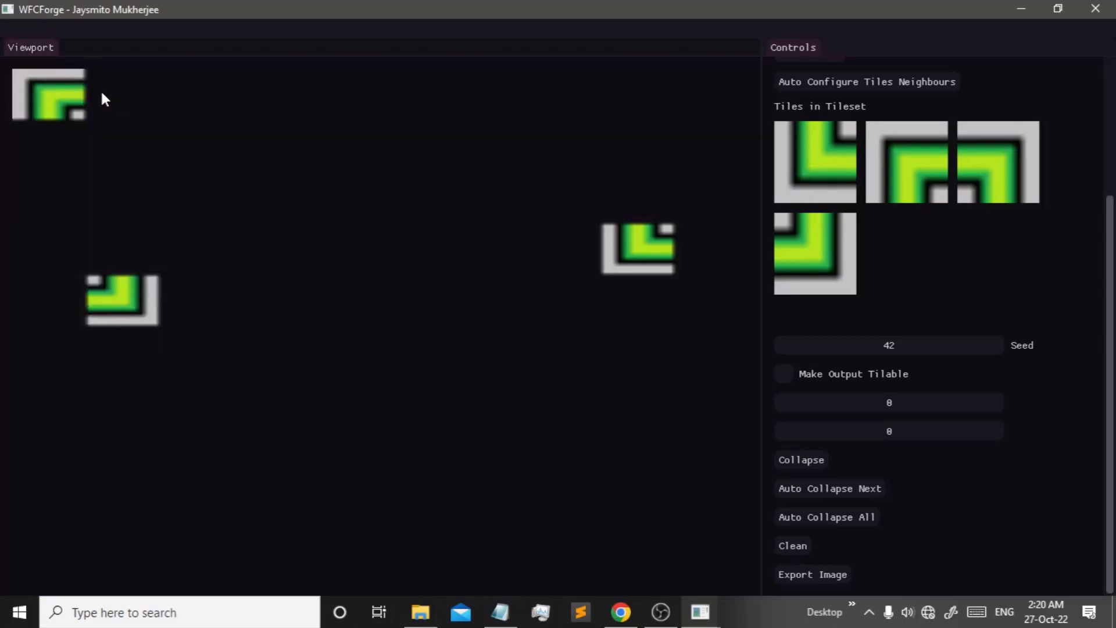
{"action": "left_click", "coordinate": [112, 79]}
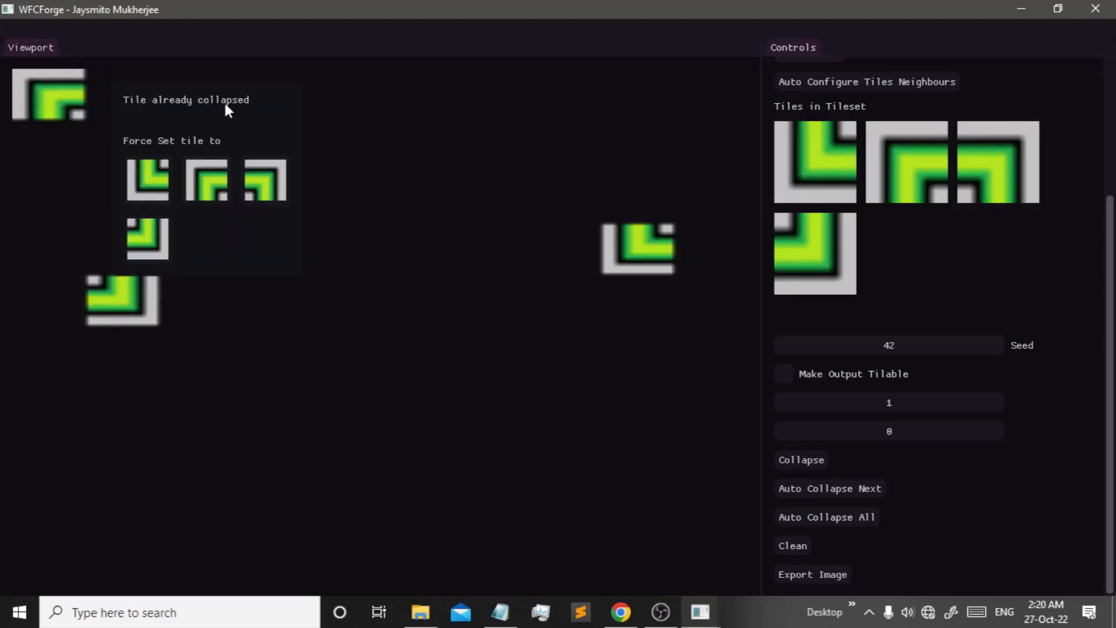
{"action": "left_click", "coordinate": [71, 93]}
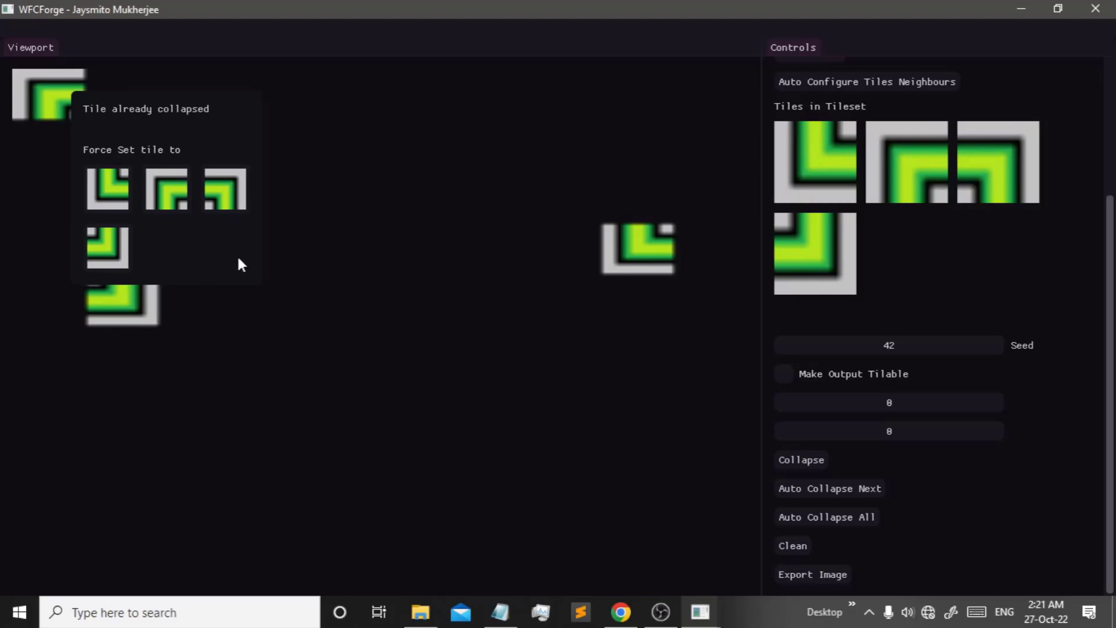
{"action": "left_click", "coordinate": [372, 319]}
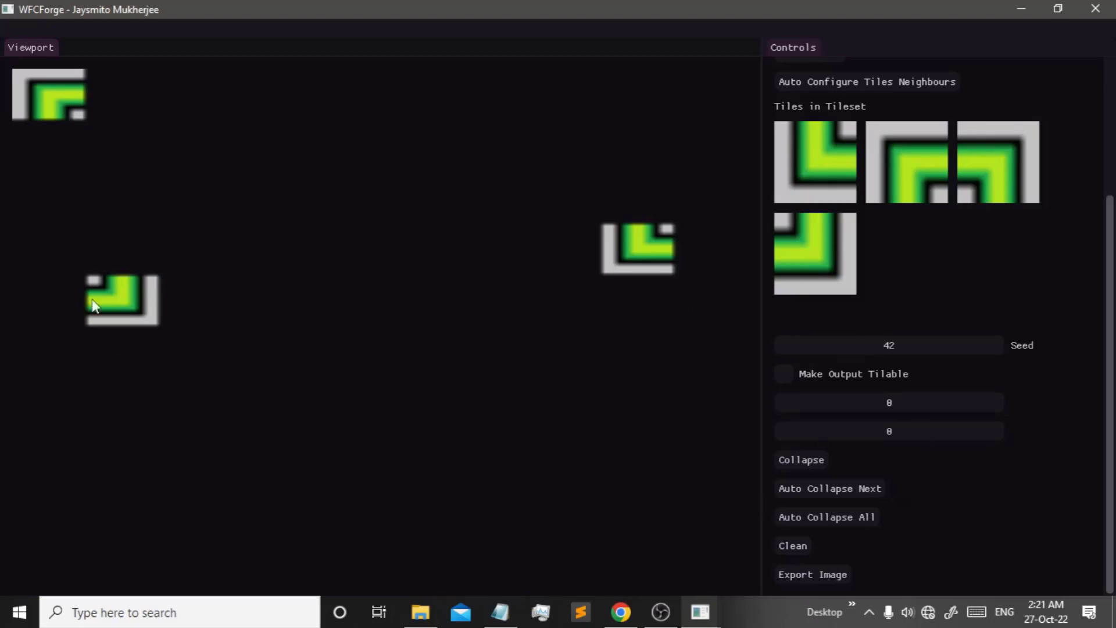
- Force the top-left cell to the first, second, then third tile in turn
{"action": "left_click", "coordinate": [38, 82]}
{"action": "left_click", "coordinate": [65, 190]}
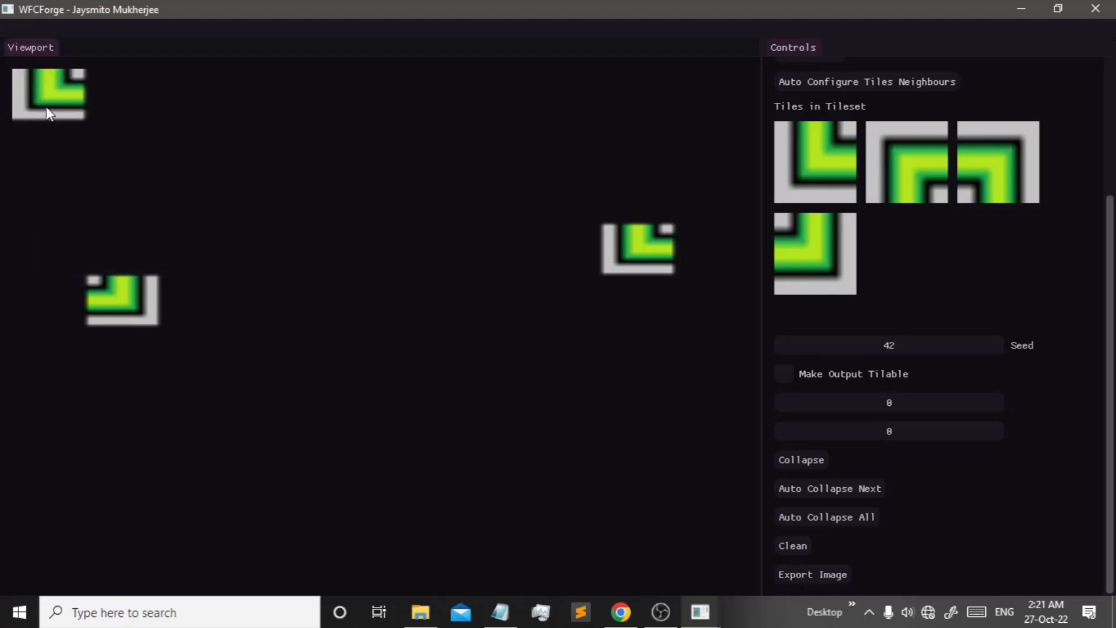
{"action": "left_click", "coordinate": [48, 107]}
{"action": "left_click", "coordinate": [127, 197]}
{"action": "left_click", "coordinate": [67, 101]}
{"action": "left_click", "coordinate": [220, 200]}
{"action": "left_click", "coordinate": [80, 118]}
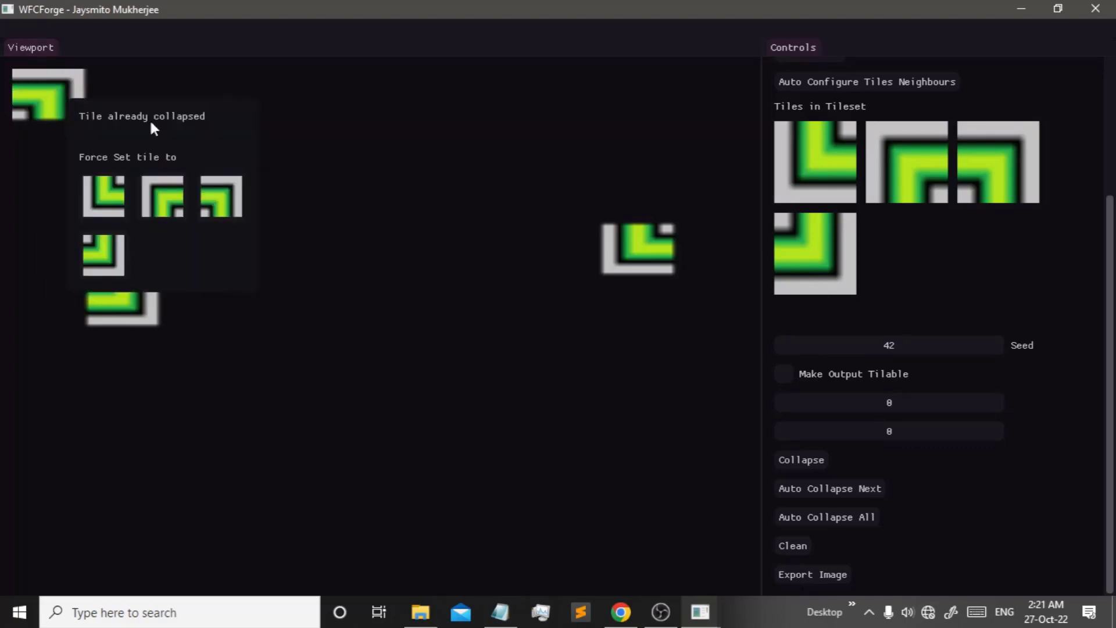
{"action": "left_click", "coordinate": [145, 76]}
- Place the first tile in cell 3,2 and check the neighbouring cell 4,2
{"action": "left_click", "coordinate": [256, 177]}
{"action": "left_click", "coordinate": [289, 213]}
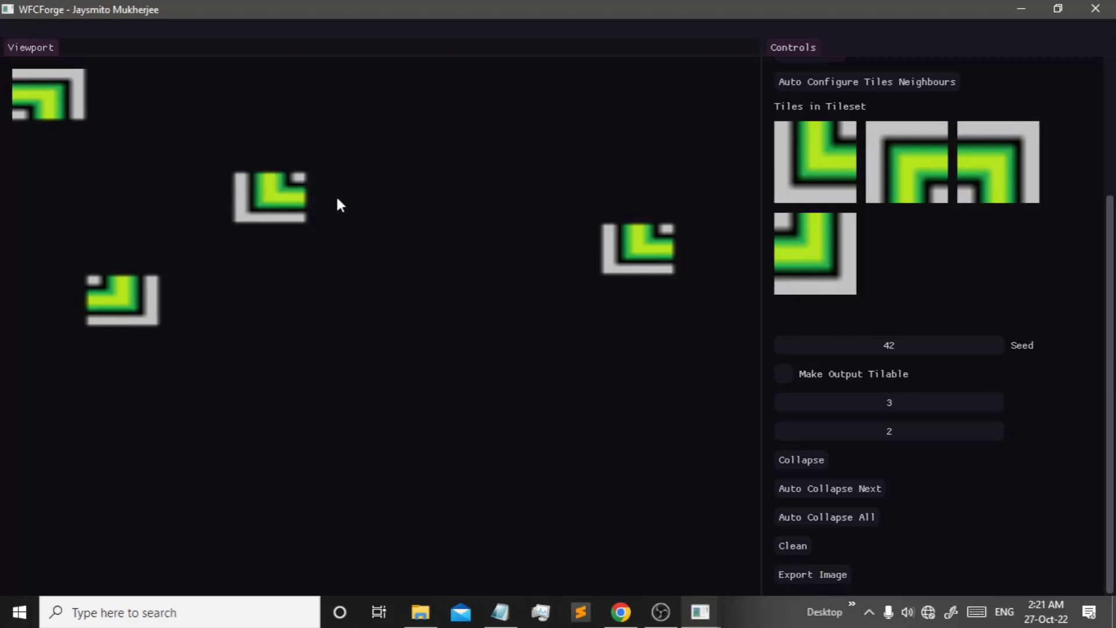
{"action": "left_click", "coordinate": [340, 201]}
{"action": "left_click", "coordinate": [306, 179]}
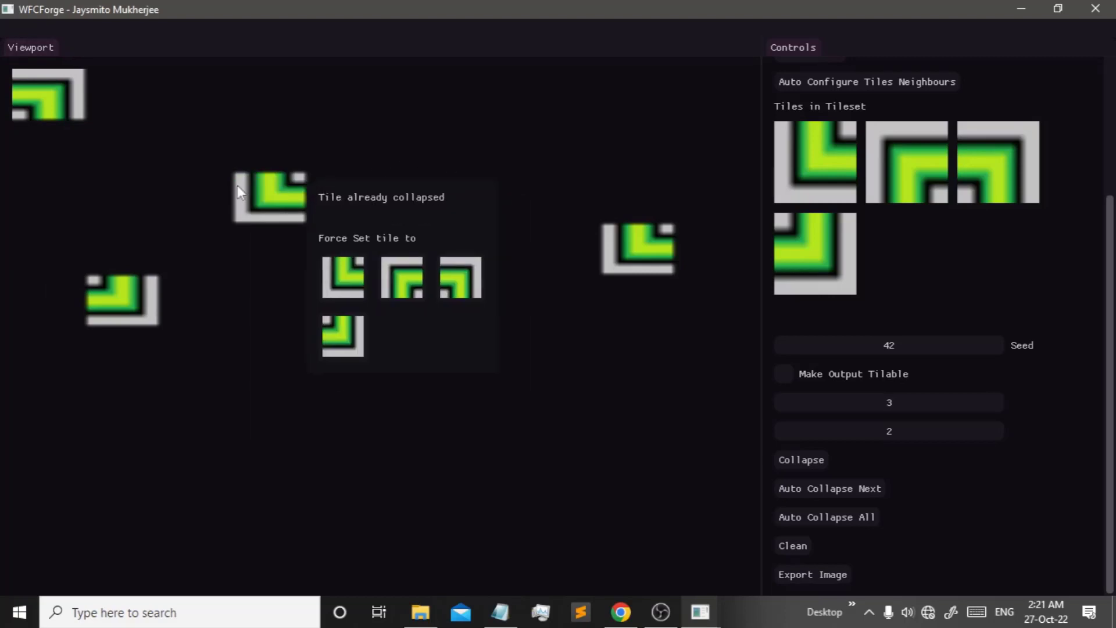
{"action": "left_click", "coordinate": [318, 154]}
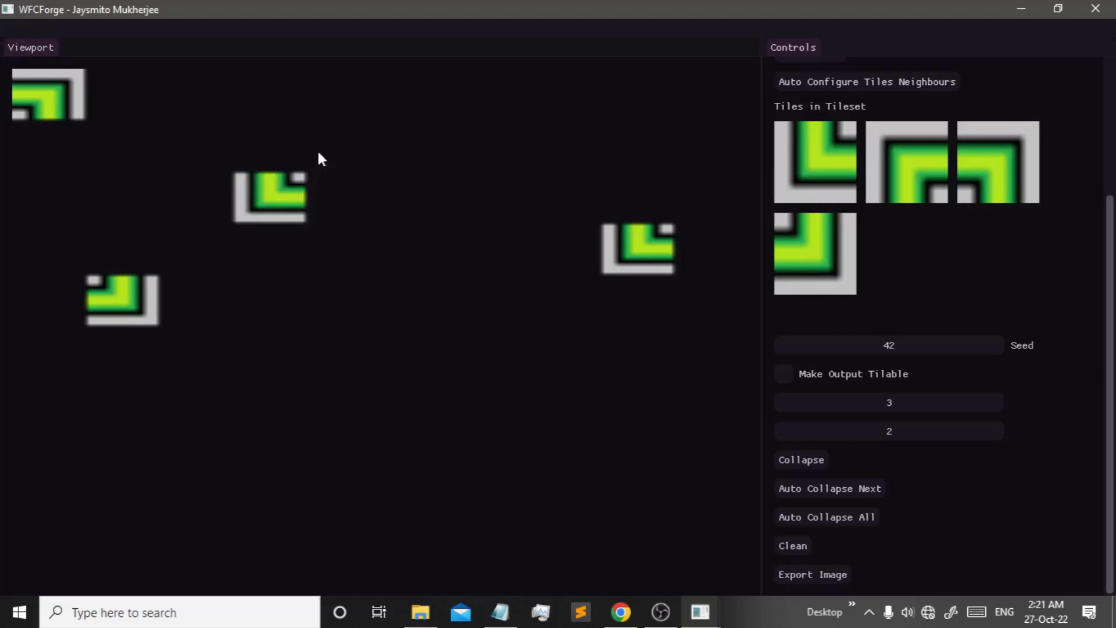
{"action": "left_click", "coordinate": [331, 193]}
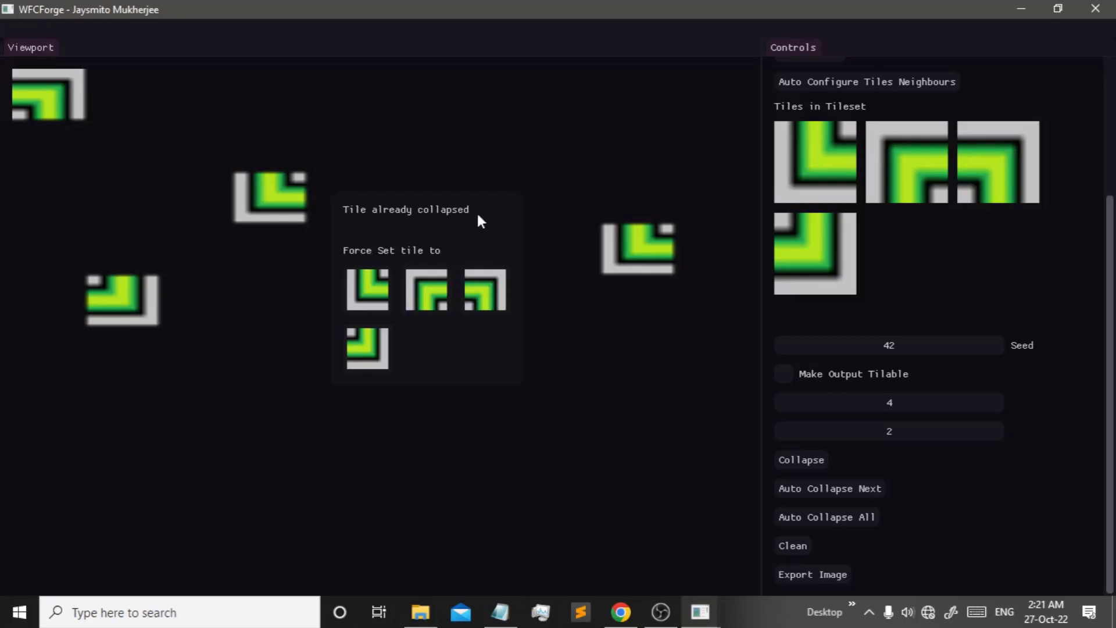
{"action": "left_click", "coordinate": [424, 96]}
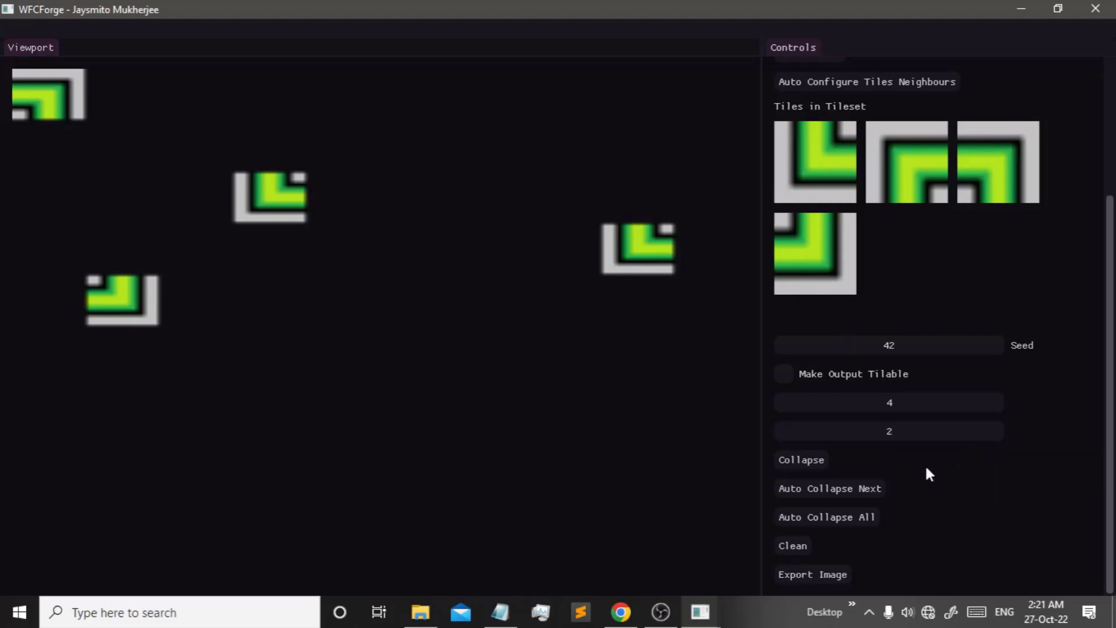
- Auto-collapse all remaining cells, then view the first tile's Top/Right/Bottom/Left edge IDs
{"action": "left_click", "coordinate": [858, 519]}
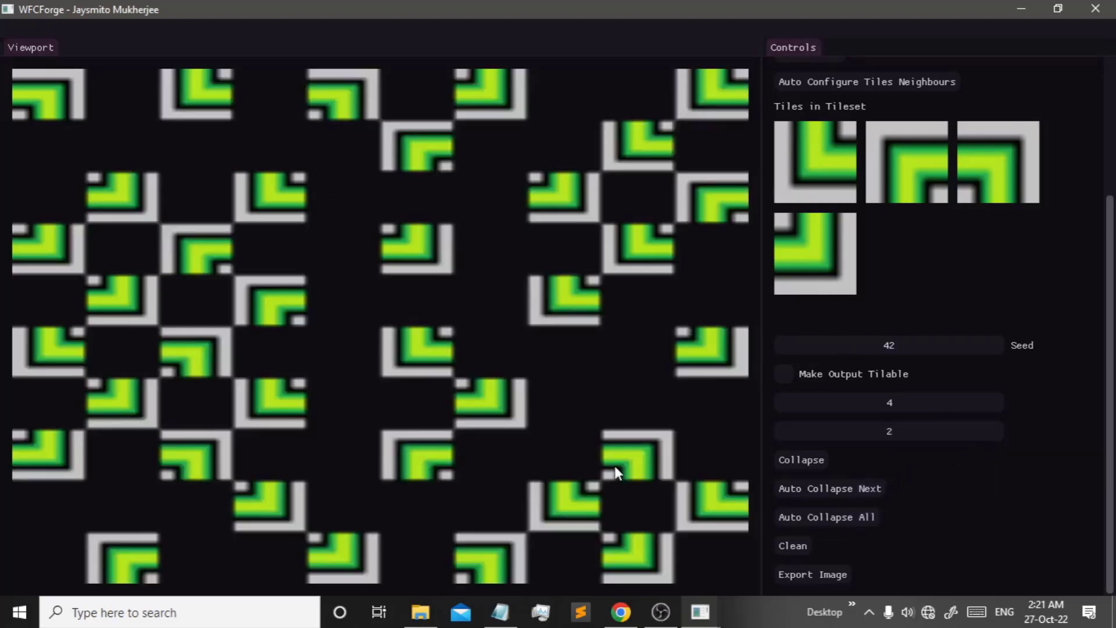
{"action": "scroll", "coordinate": [878, 317], "scroll_direction": "up", "scroll_amount": 3}
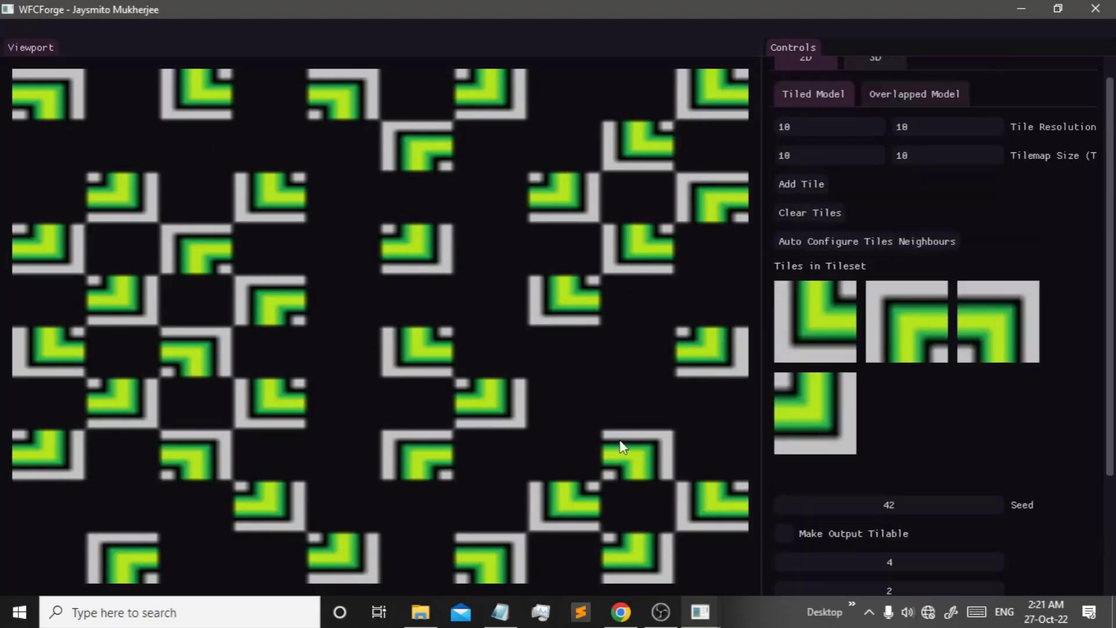
{"action": "left_click", "coordinate": [805, 308]}
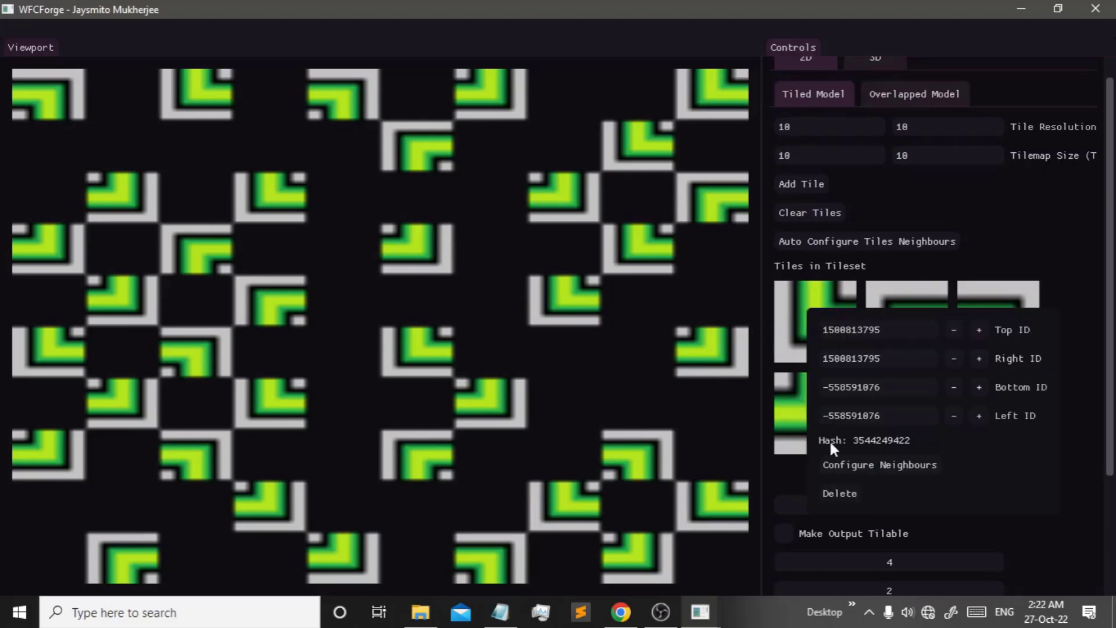
{"action": "left_click", "coordinate": [818, 288]}
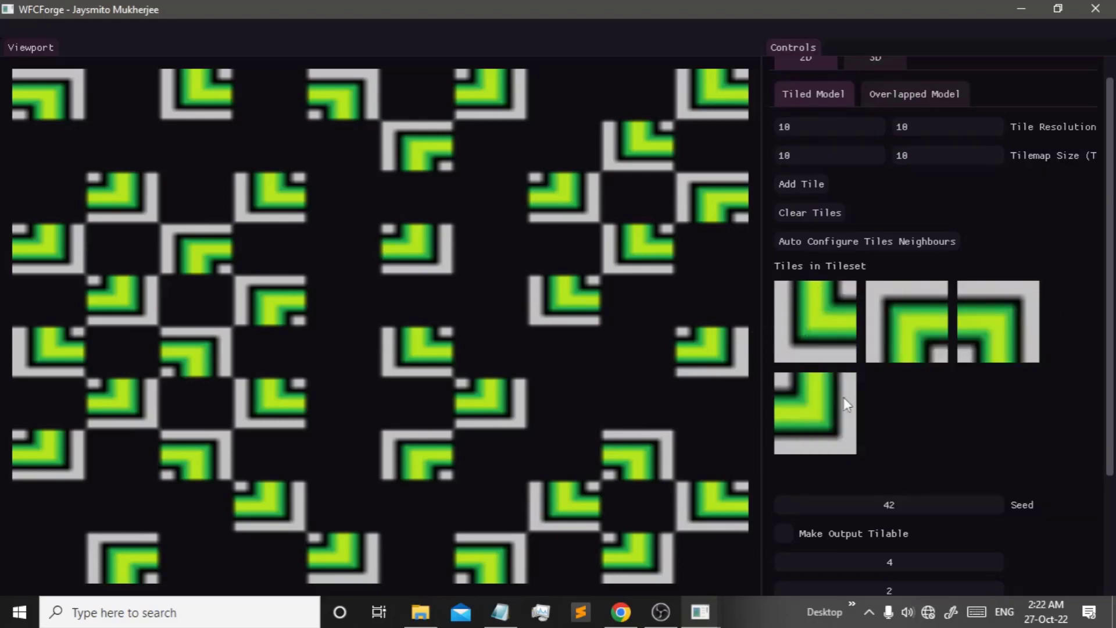
{"action": "left_click", "coordinate": [812, 313]}
{"action": "left_click", "coordinate": [908, 340]}
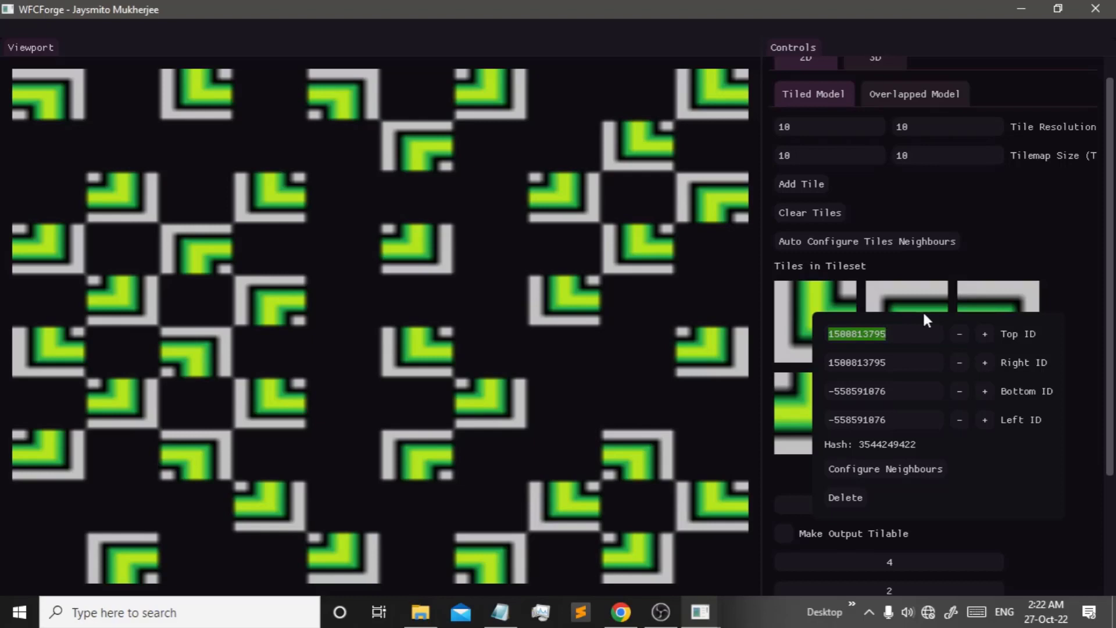
{"action": "left_click", "coordinate": [937, 295]}
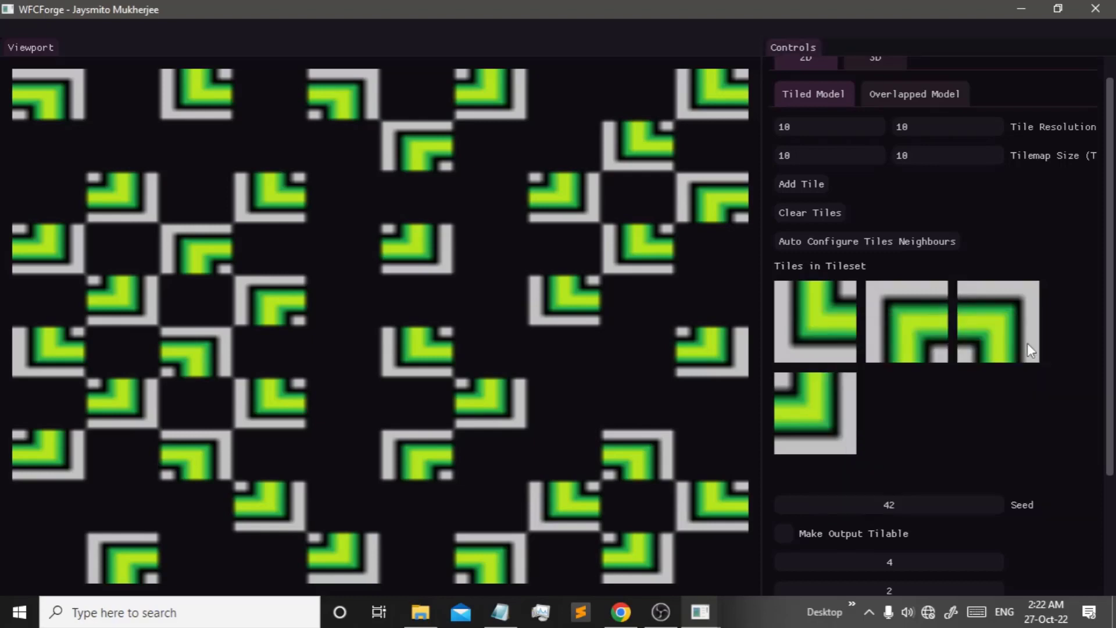
{"action": "left_click", "coordinate": [850, 348]}
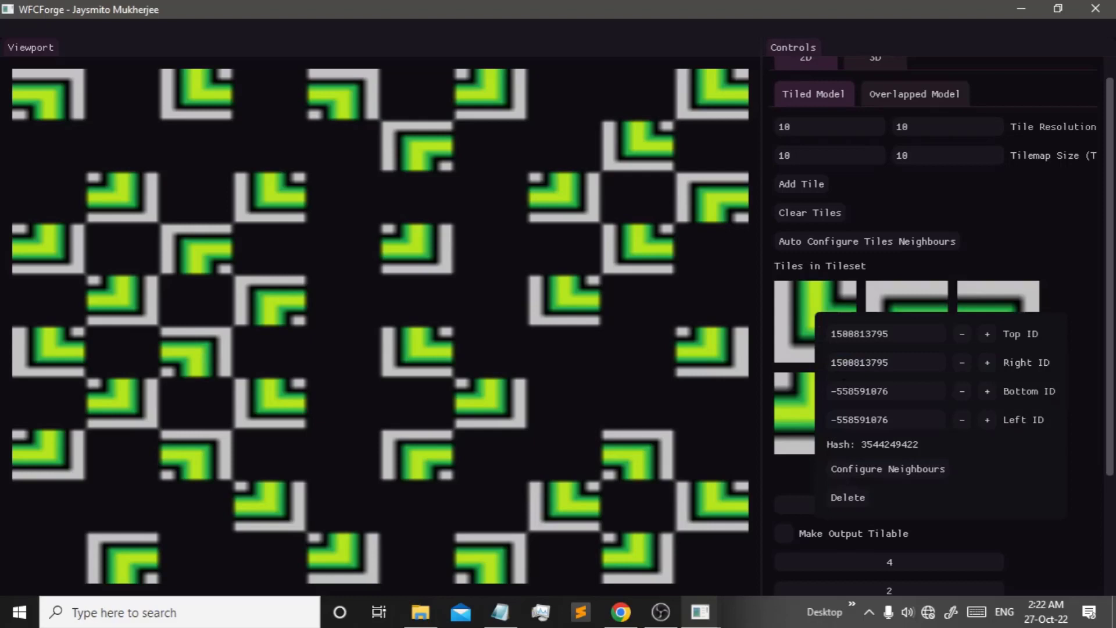
- In Configure Neighbours, allow the first corner tile as its own right-side neighbour
{"action": "left_click", "coordinate": [902, 466]}
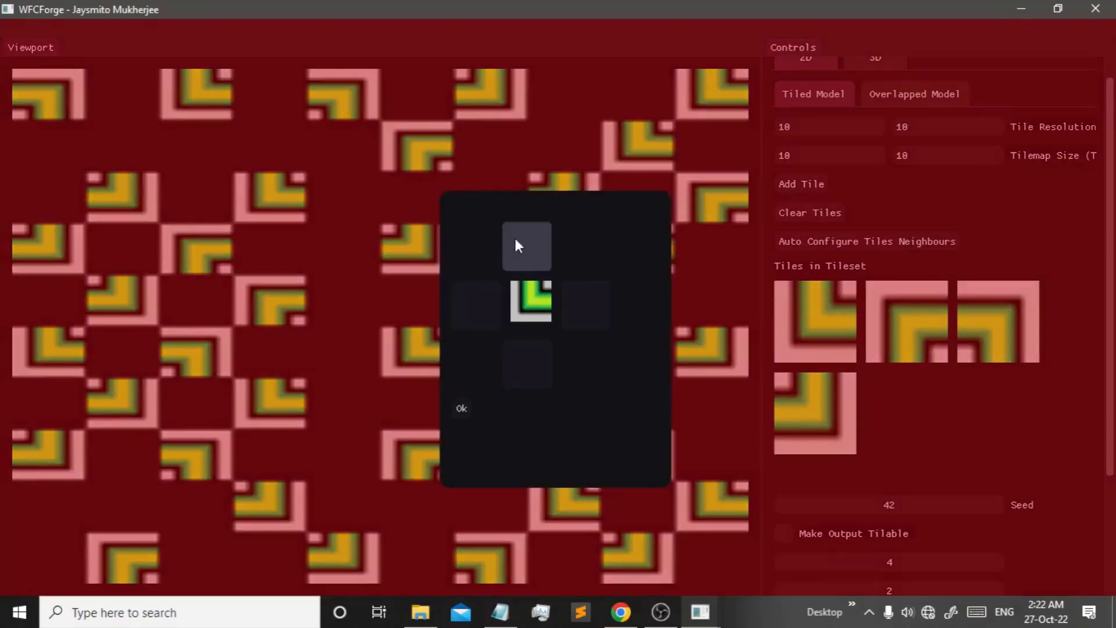
{"action": "left_click", "coordinate": [580, 312]}
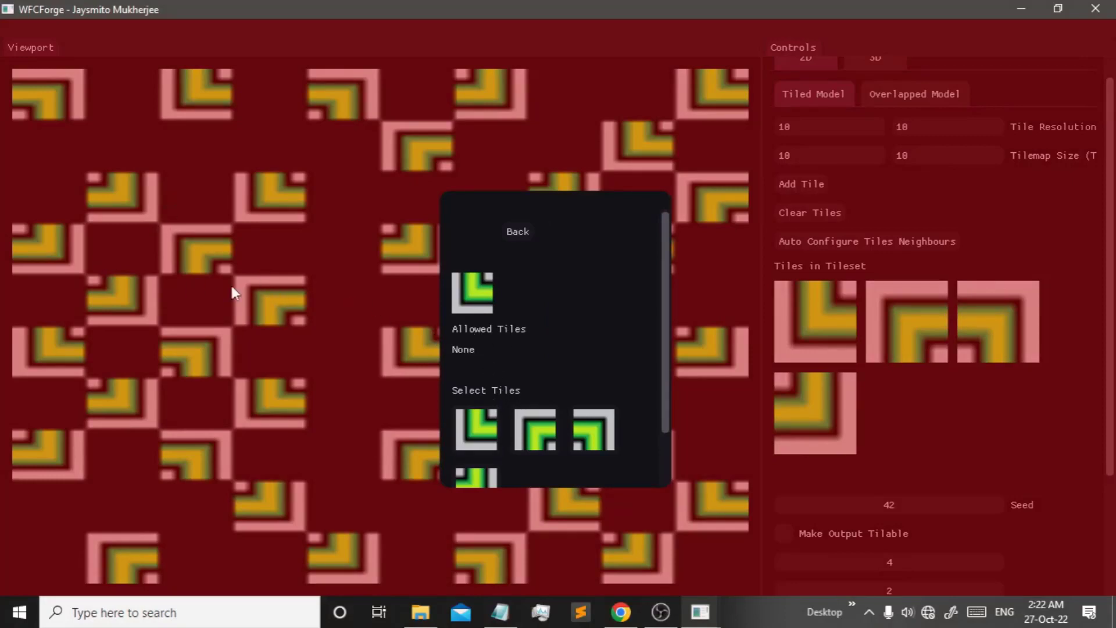
{"action": "left_click", "coordinate": [466, 431]}
{"action": "left_click", "coordinate": [522, 237]}
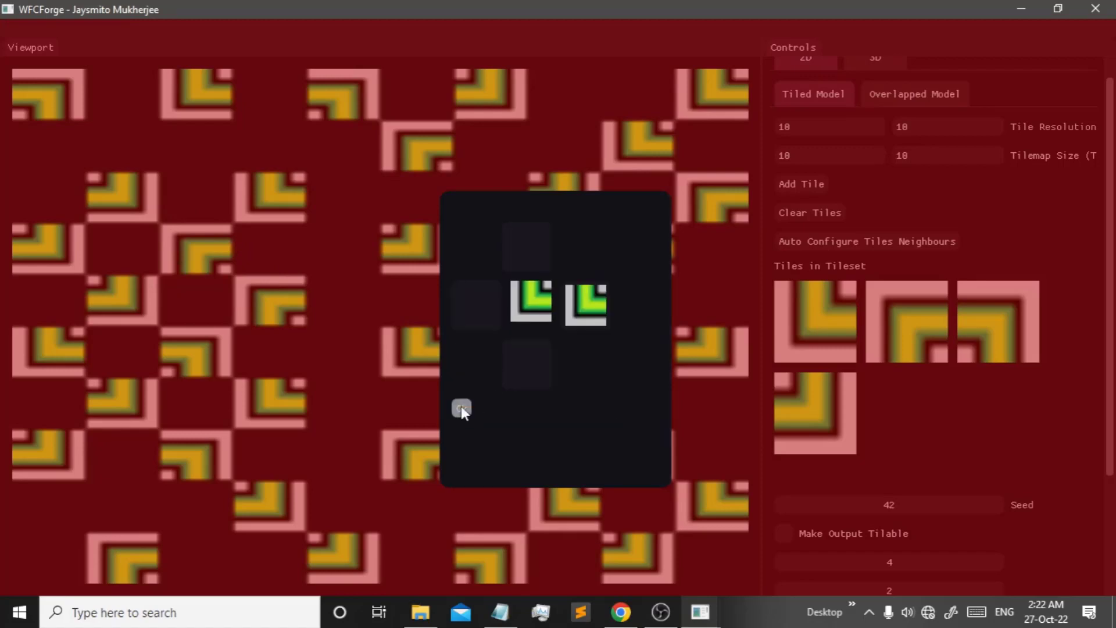
{"action": "left_click", "coordinate": [462, 407]}
{"action": "scroll", "coordinate": [800, 431], "scroll_direction": "down", "scroll_amount": 3}
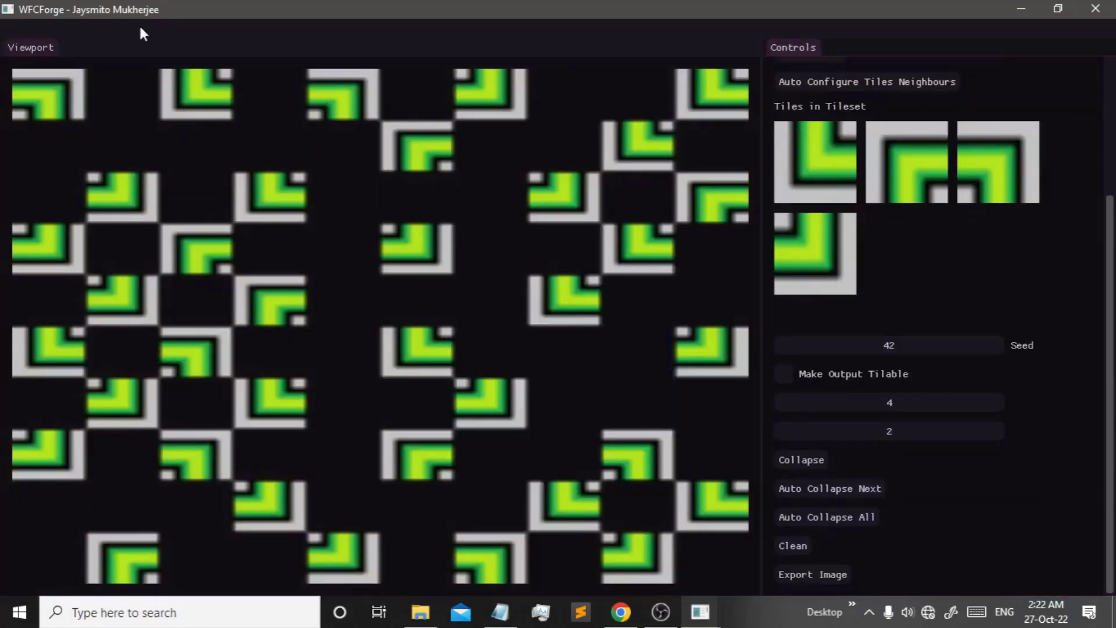
- Clear and regenerate the map, then review the first tile's neighbour configuration
{"action": "left_click", "coordinate": [792, 544]}
{"action": "left_click", "coordinate": [813, 521]}
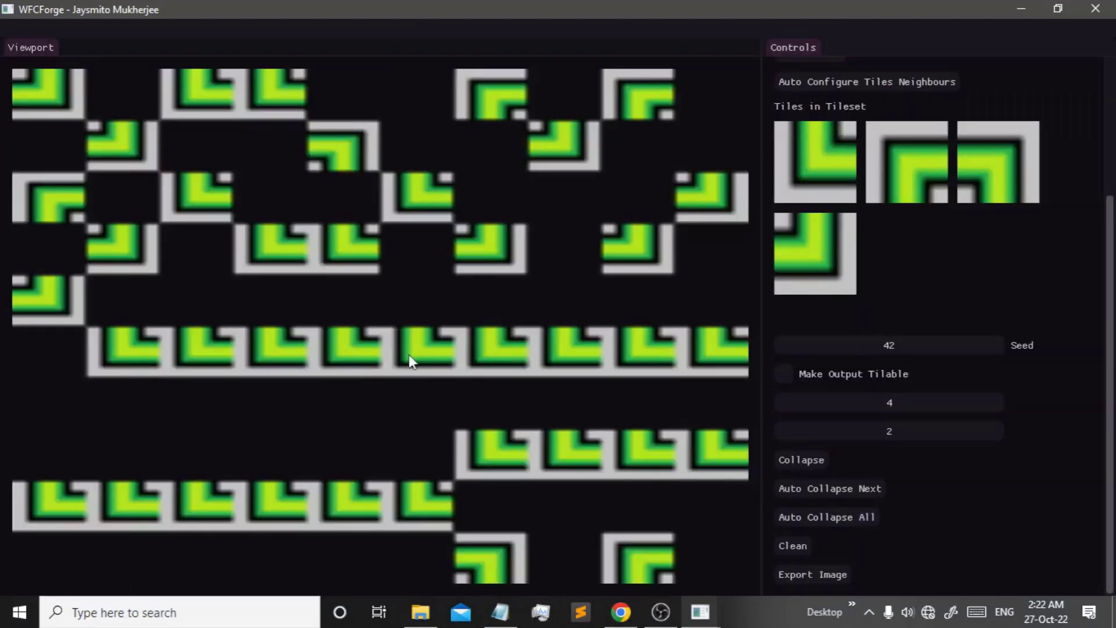
{"action": "scroll", "coordinate": [791, 308], "scroll_direction": "up", "scroll_amount": 2}
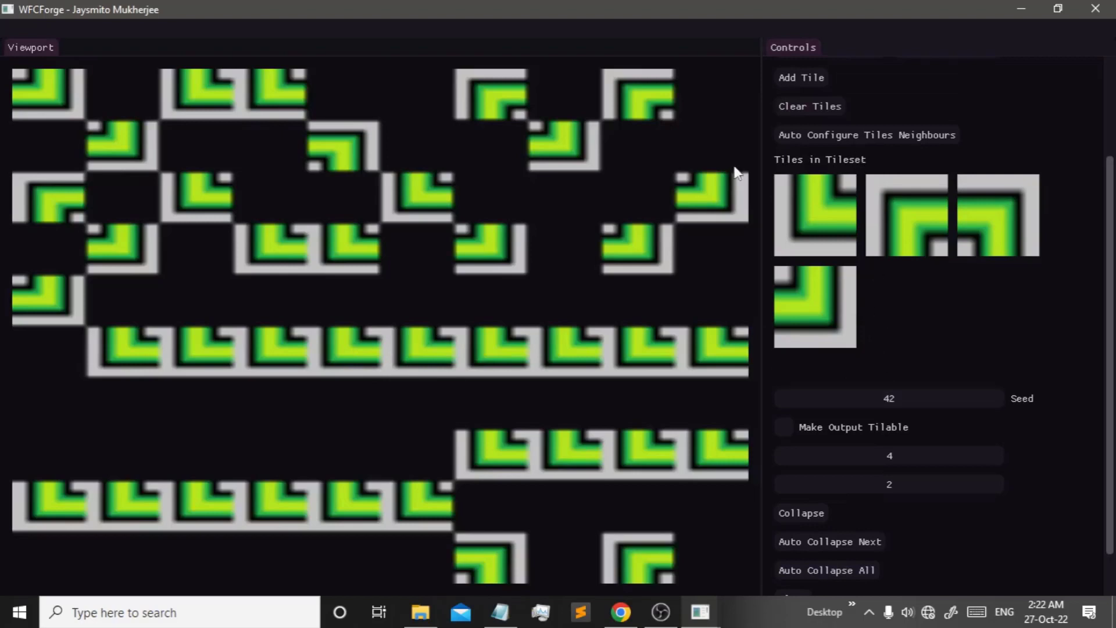
{"action": "left_click", "coordinate": [823, 201]}
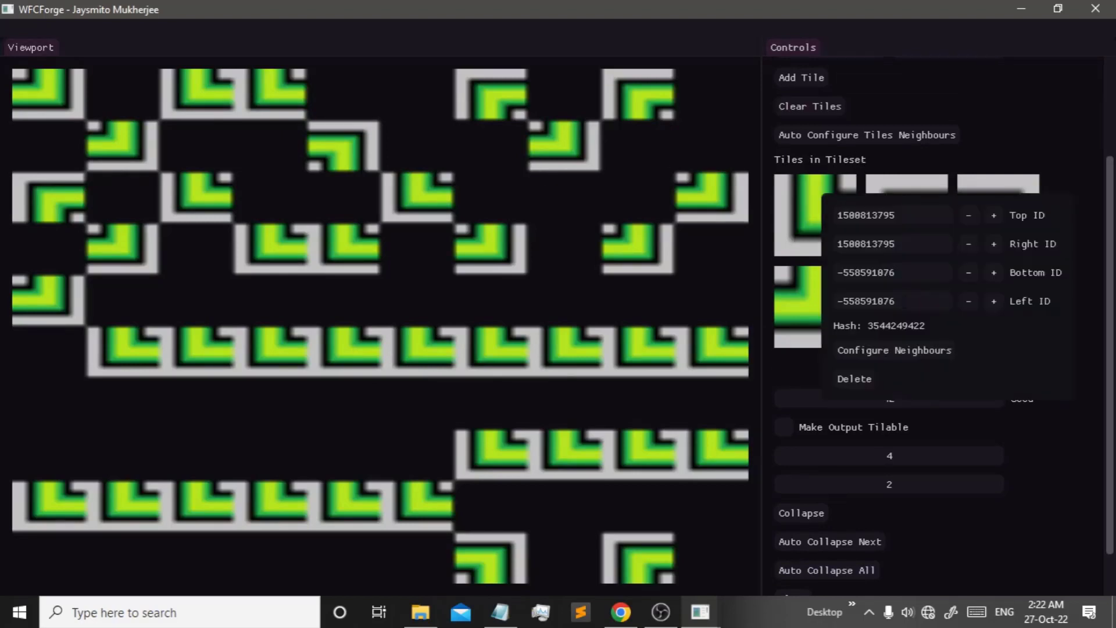
{"action": "left_click", "coordinate": [837, 349]}
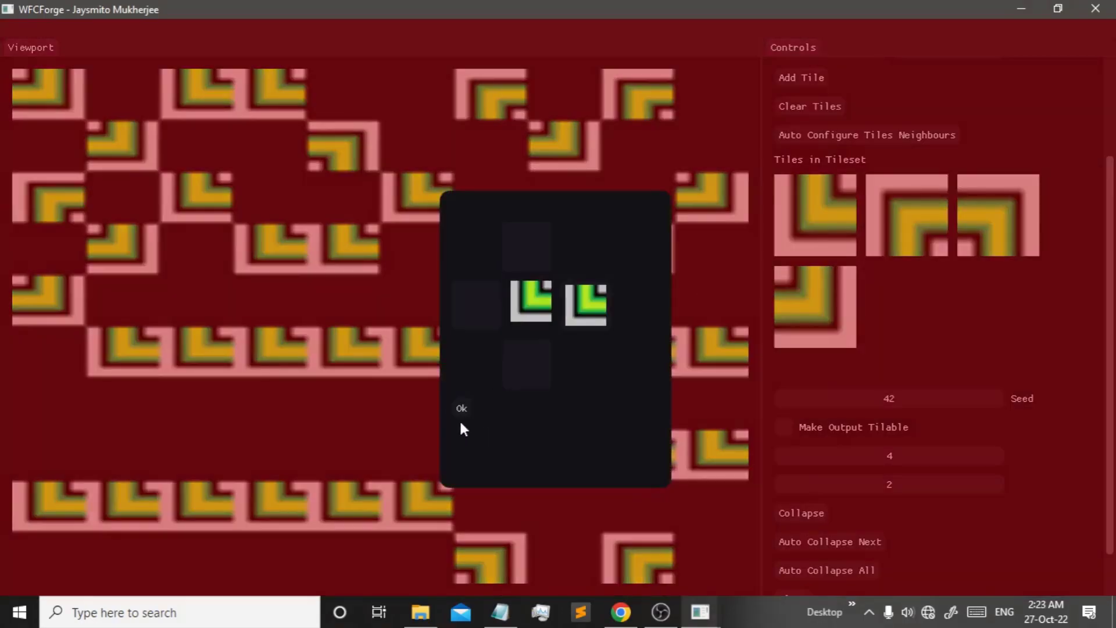
{"action": "left_click", "coordinate": [461, 409]}
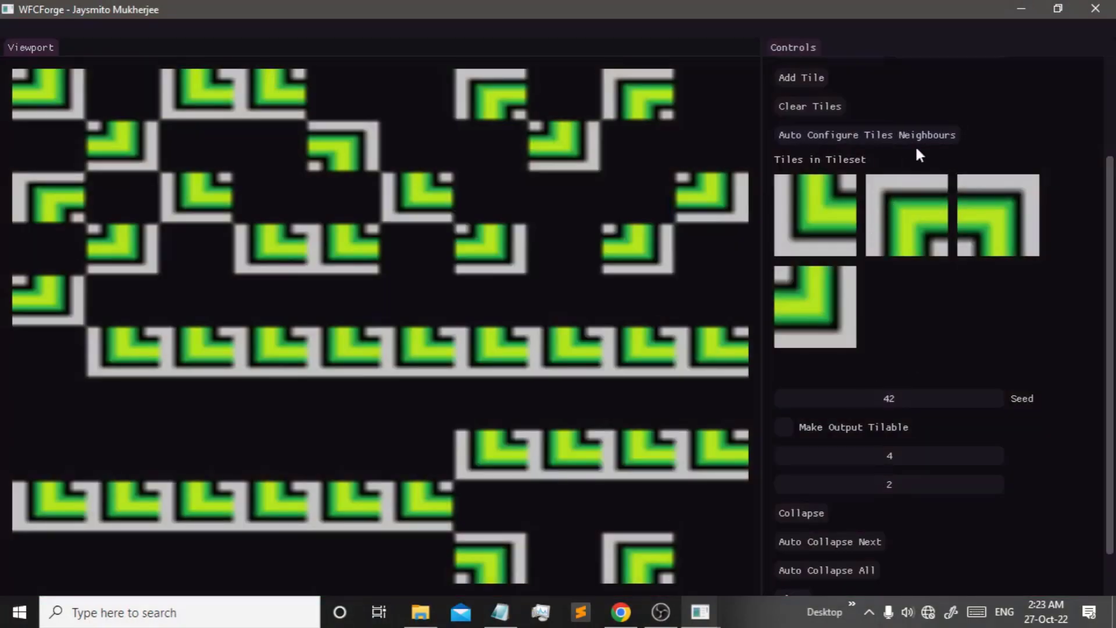
- Compare the first and third tiles' Top/Right/Bottom/Left edge IDs
{"action": "left_click", "coordinate": [832, 216]}
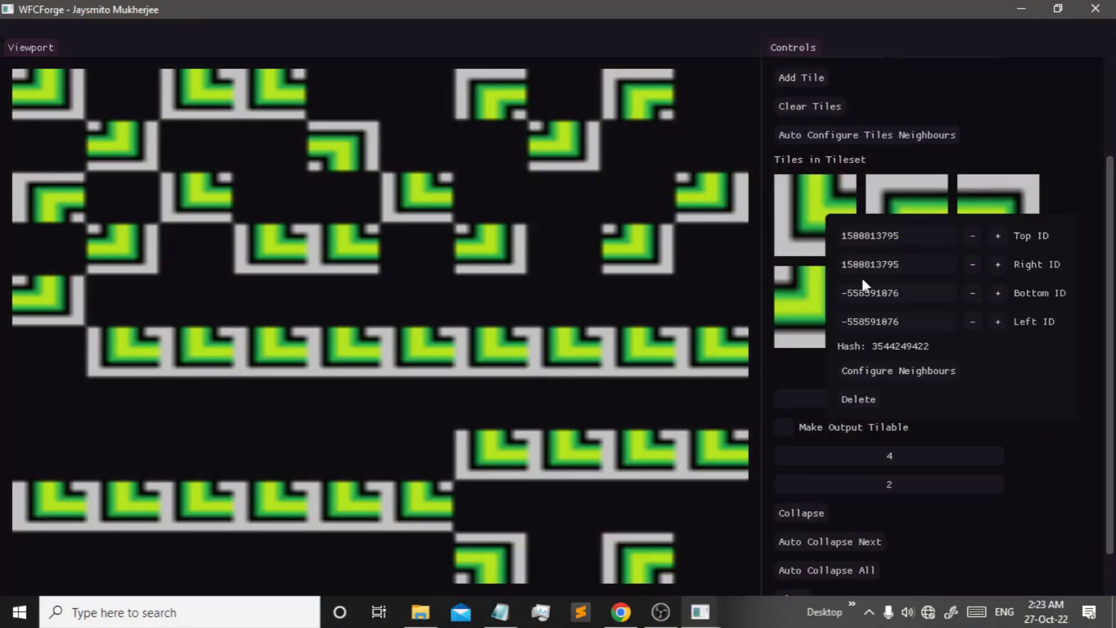
{"action": "left_click", "coordinate": [906, 232]}
{"action": "key", "text": "Tab"}
{"action": "key", "text": "shift+Tab"}
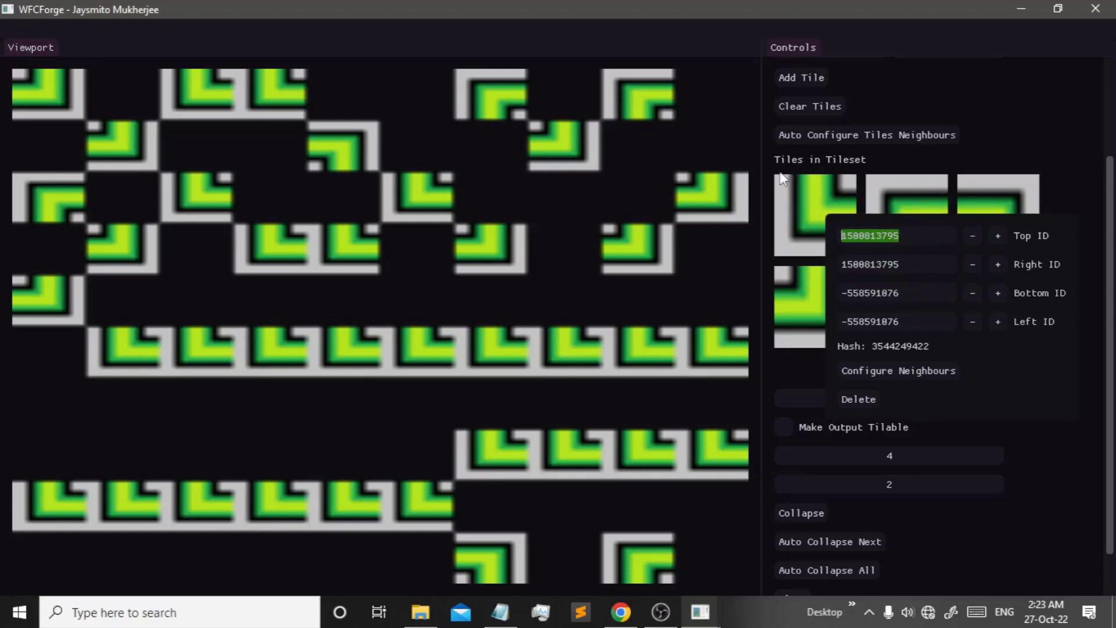
{"action": "left_click", "coordinate": [806, 178]}
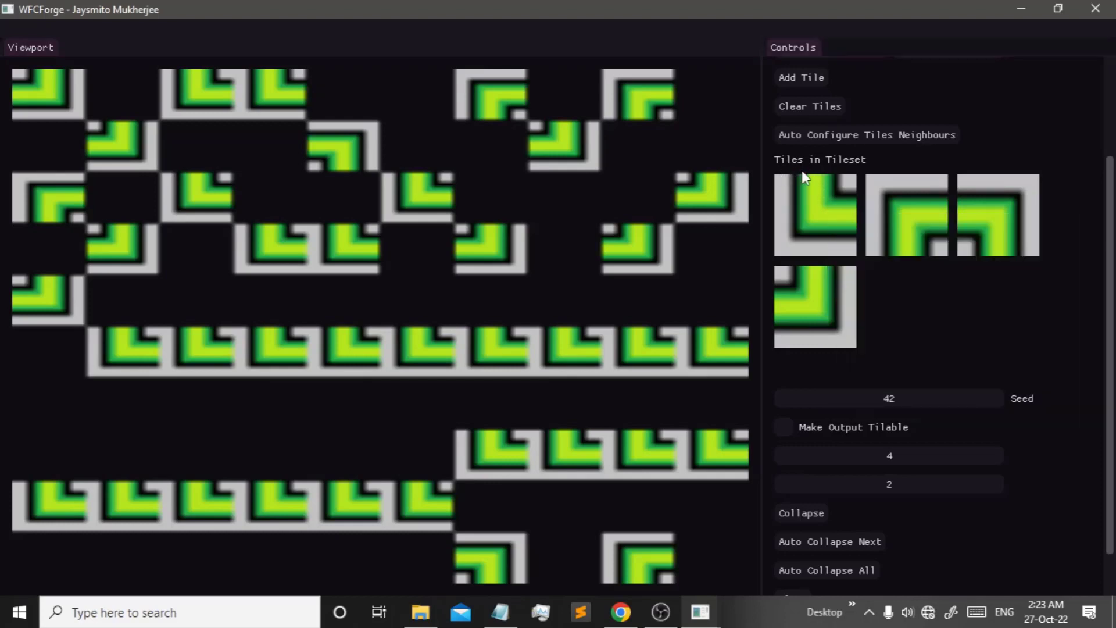
{"action": "left_click", "coordinate": [823, 204]}
{"action": "left_click", "coordinate": [983, 186]}
{"action": "left_click", "coordinate": [982, 188]}
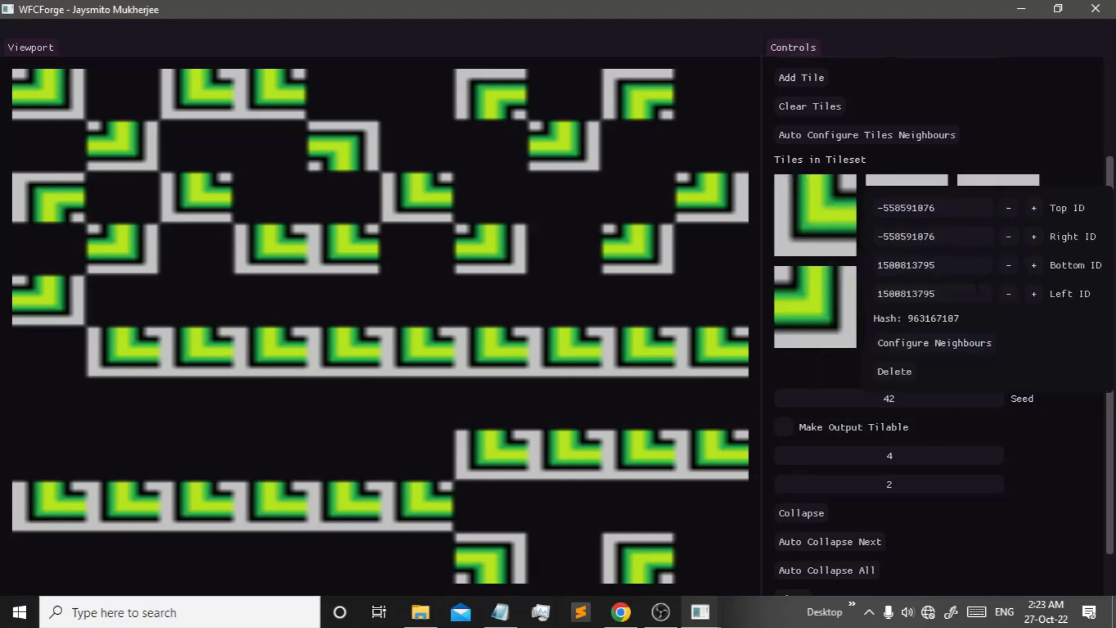
{"action": "left_click", "coordinate": [791, 217]}
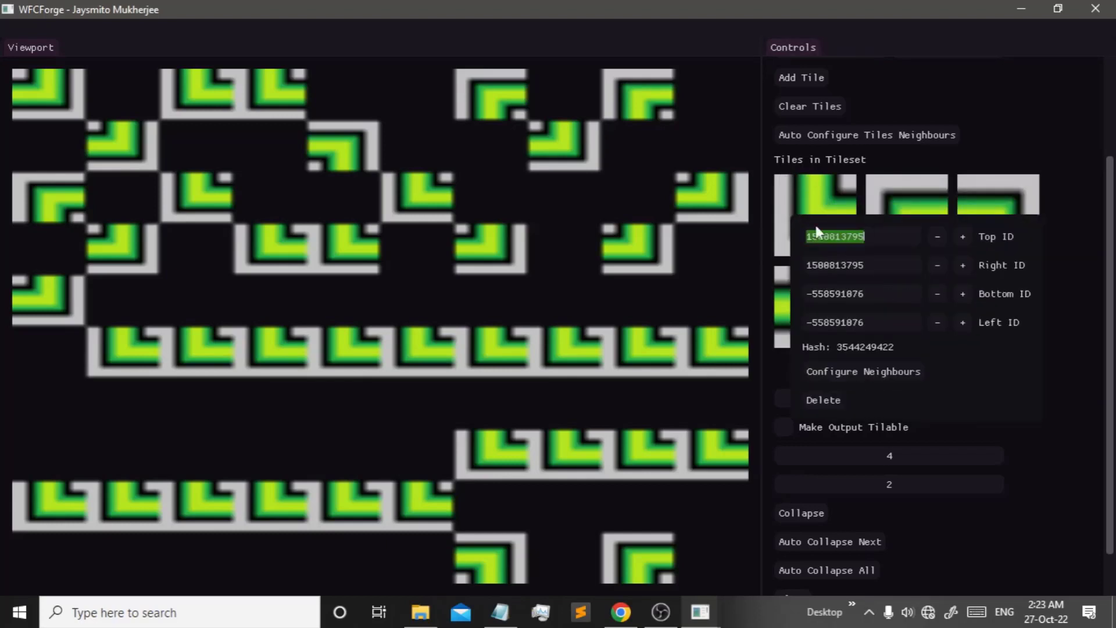
{"action": "left_click", "coordinate": [986, 221]}
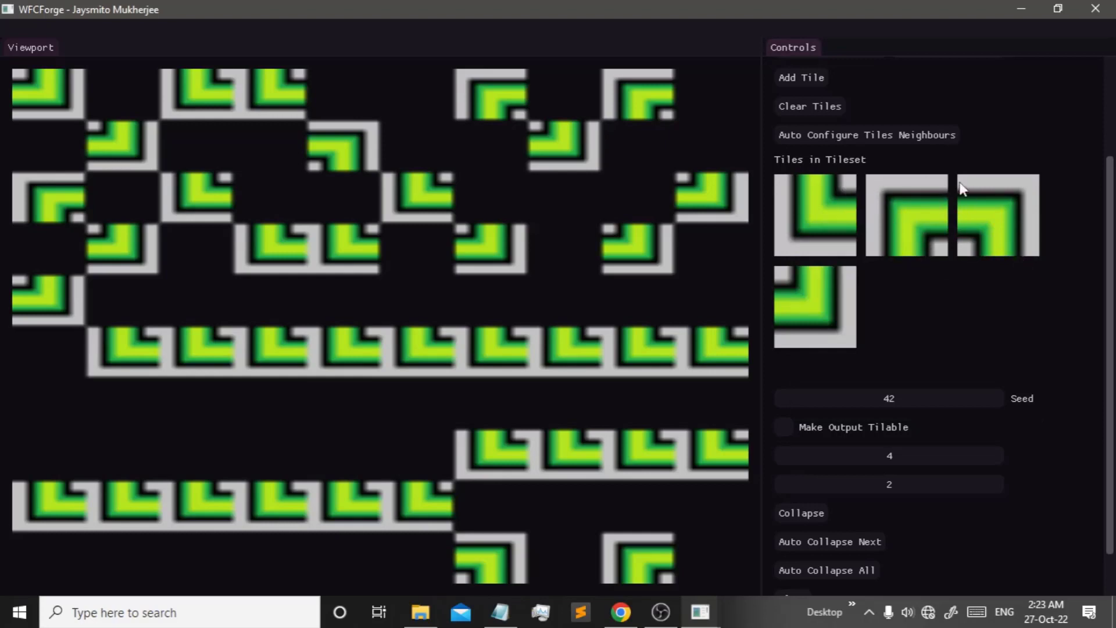
- Inspect the second tile's edge IDs, including its Top value
{"action": "left_click", "coordinate": [934, 221]}
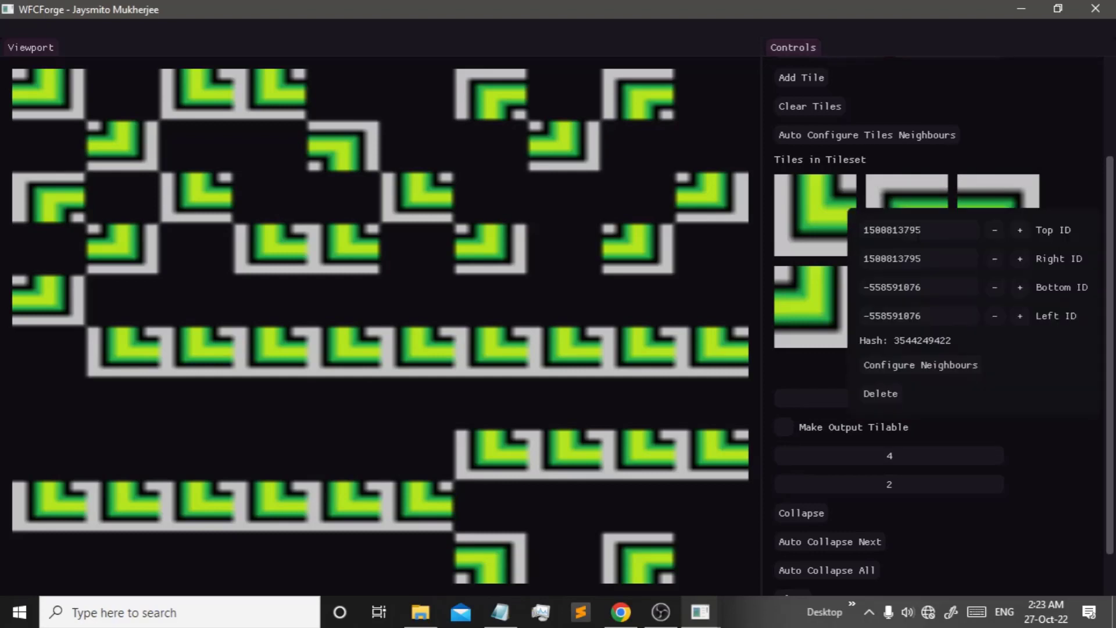
{"action": "left_click", "coordinate": [963, 238]}
{"action": "left_click", "coordinate": [951, 233]}
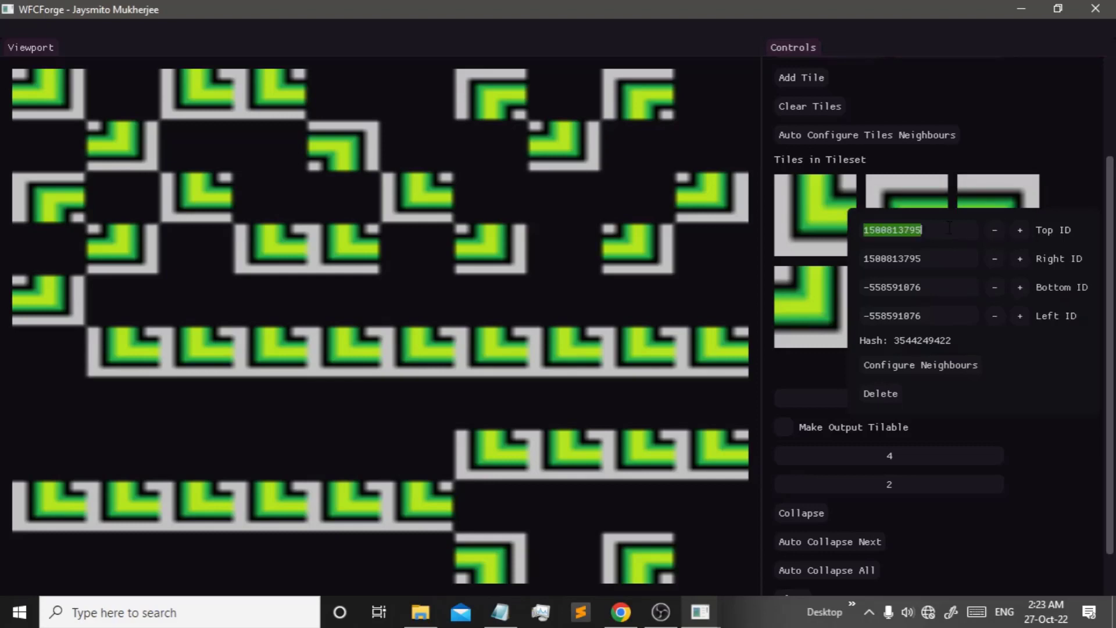
{"action": "left_click", "coordinate": [950, 176]}
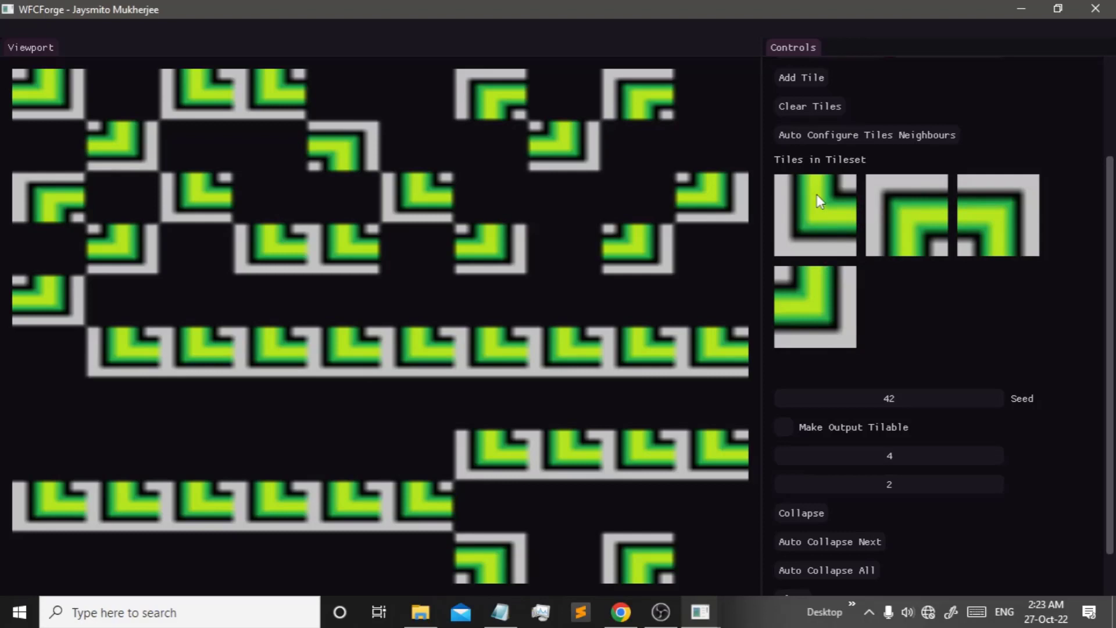
{"action": "left_click", "coordinate": [900, 192]}
{"action": "left_click", "coordinate": [891, 136]}
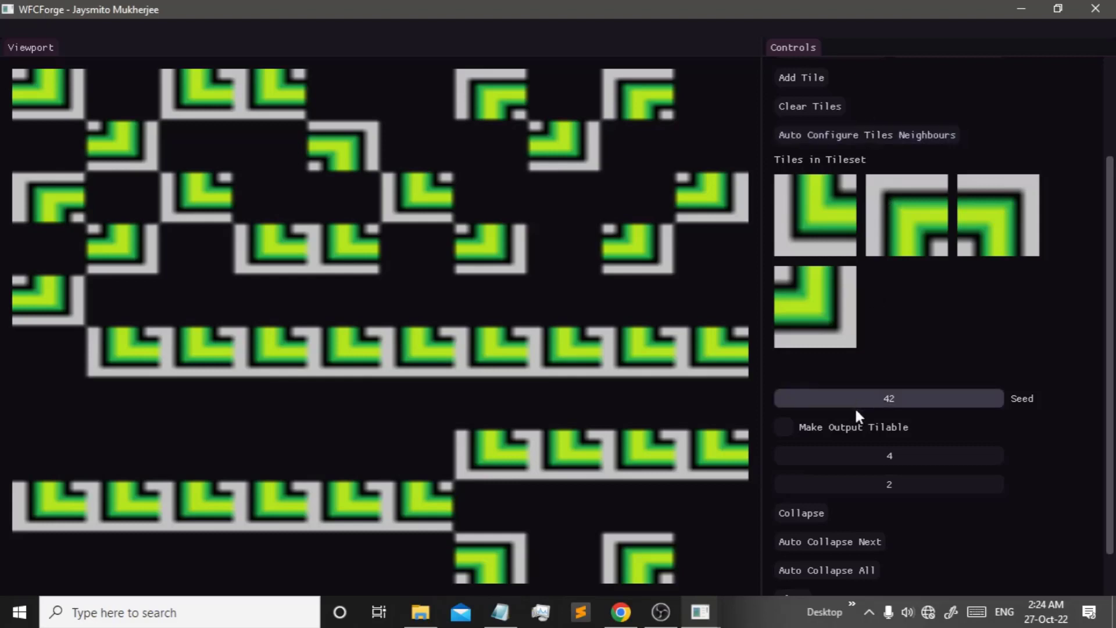
- Change one side's allowed neighbours for the first corner tile, then prepare a fresh tilemap
{"action": "left_click", "coordinate": [804, 214]}
{"action": "left_click", "coordinate": [870, 375]}
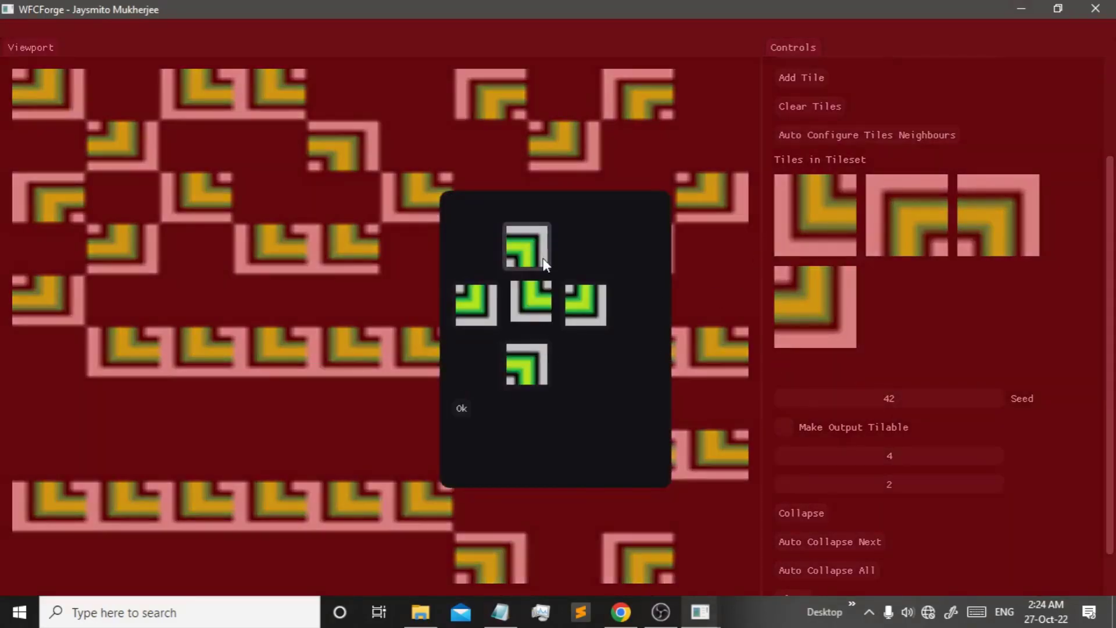
{"action": "left_click", "coordinate": [517, 379]}
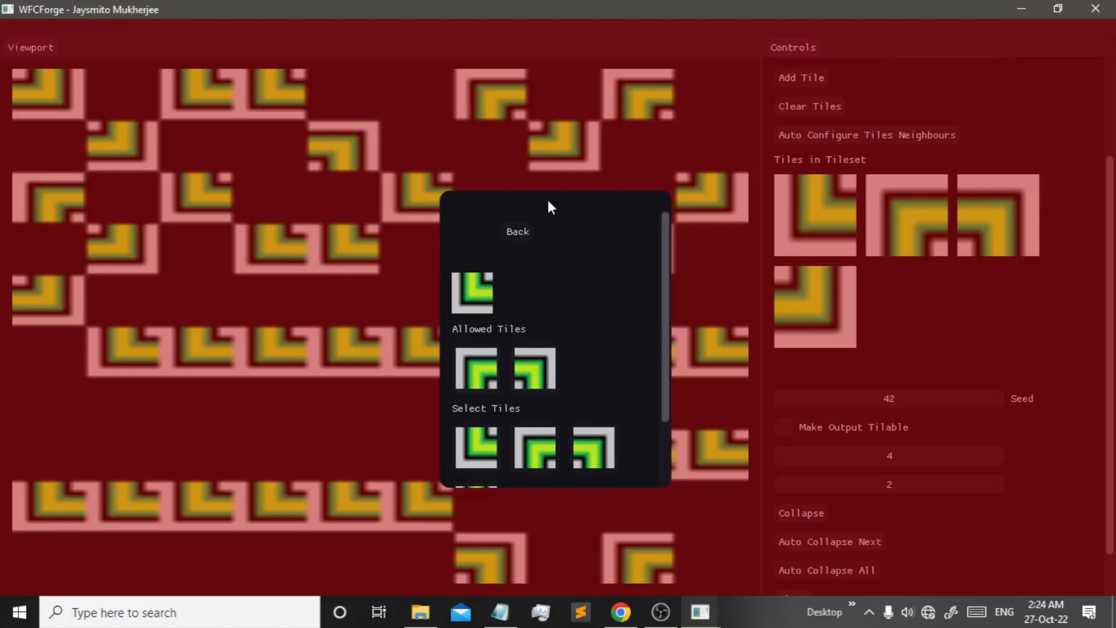
{"action": "left_click", "coordinate": [517, 232]}
{"action": "left_click", "coordinate": [507, 327]}
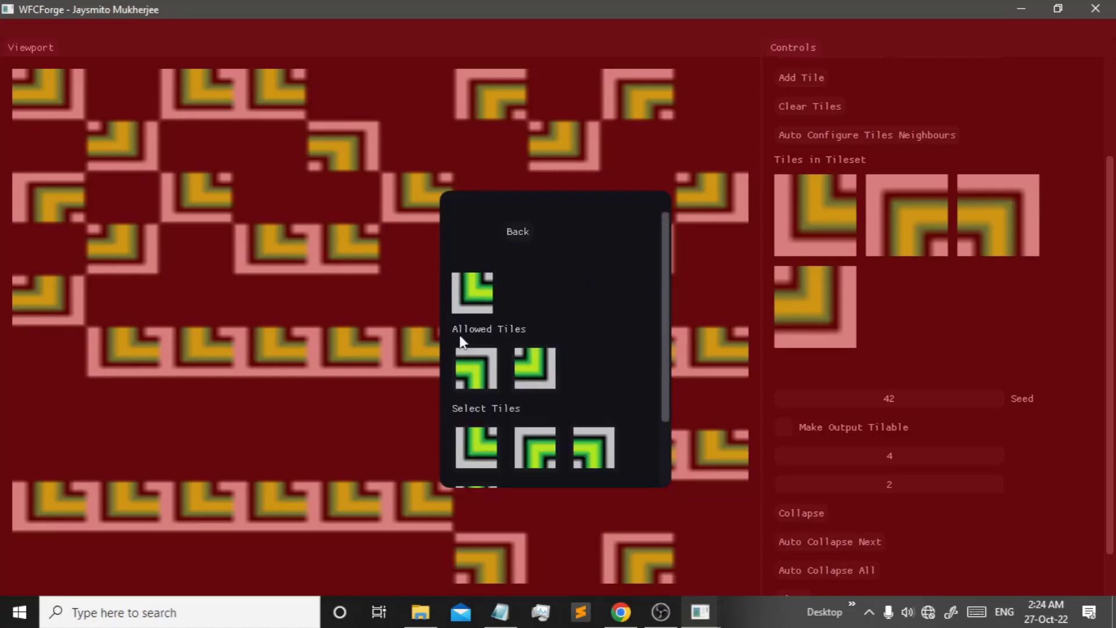
{"action": "left_click", "coordinate": [510, 232]}
{"action": "left_click", "coordinate": [459, 404]}
{"action": "scroll", "coordinate": [860, 449], "scroll_direction": "down", "scroll_amount": 2}
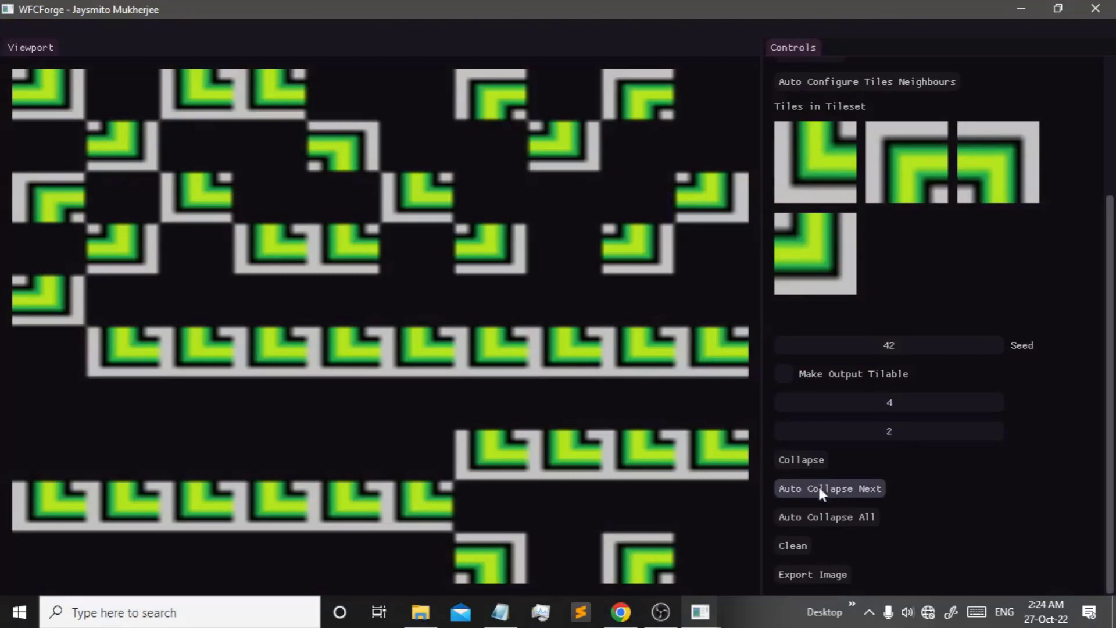
{"action": "scroll", "coordinate": [794, 535], "scroll_direction": "up", "scroll_amount": 7}
{"action": "left_click", "coordinate": [842, 536]}
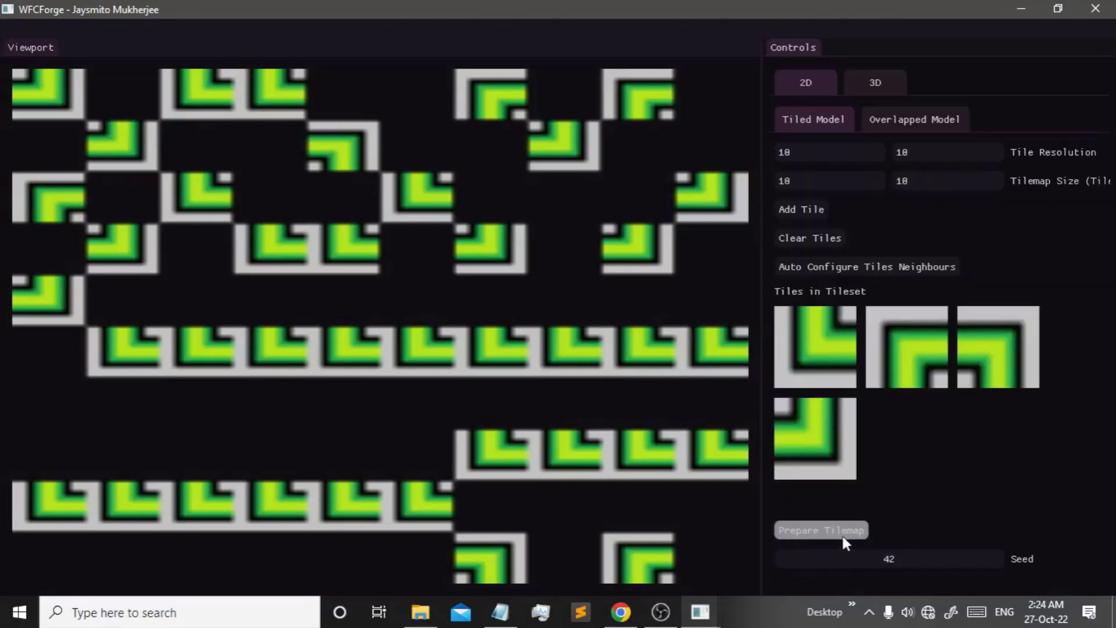
- Auto-collapse the whole tilemap, clear it, and generate it again
{"action": "scroll", "coordinate": [861, 523], "scroll_direction": "down", "scroll_amount": 5}
{"action": "left_click", "coordinate": [869, 517]}
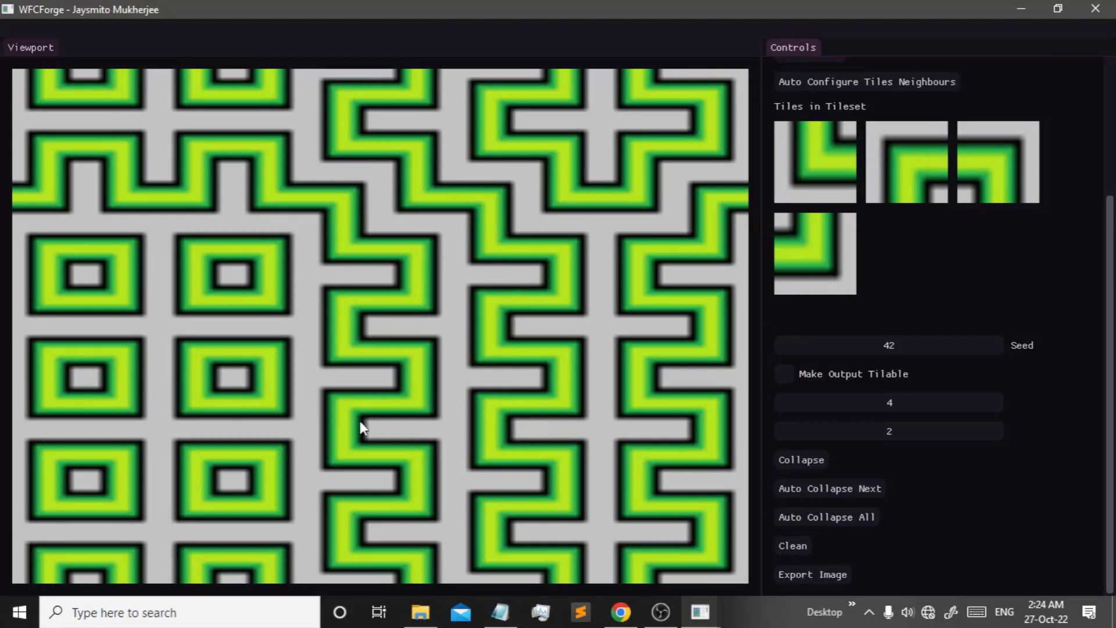
{"action": "scroll", "coordinate": [814, 534], "scroll_direction": "up", "scroll_amount": 5}
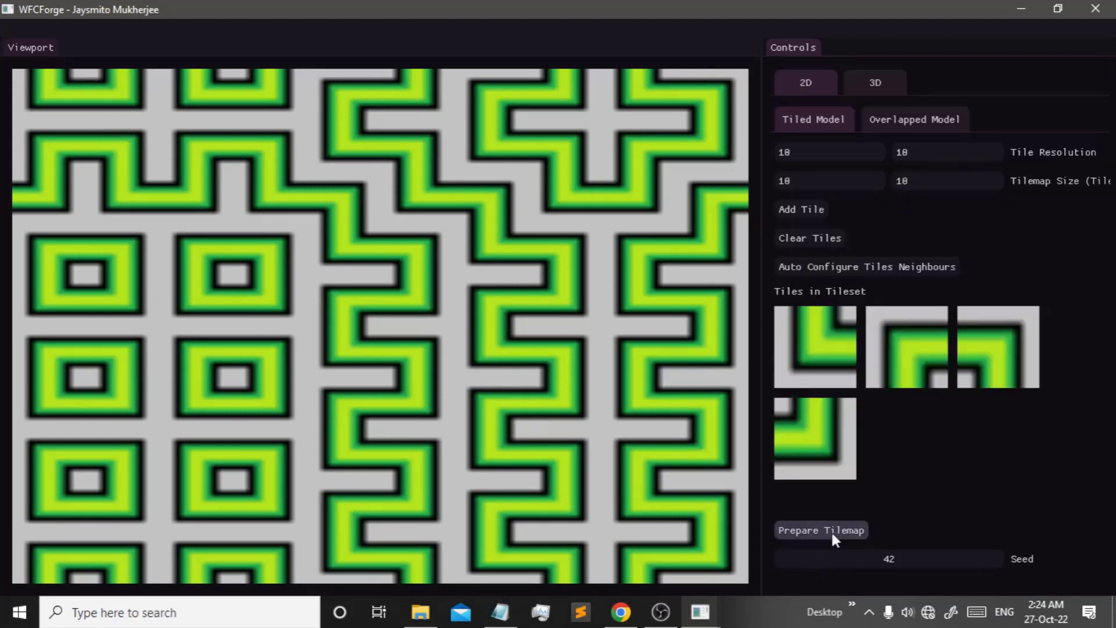
{"action": "left_click", "coordinate": [832, 530]}
{"action": "scroll", "coordinate": [859, 533], "scroll_direction": "down", "scroll_amount": 4}
{"action": "left_click", "coordinate": [859, 538]}
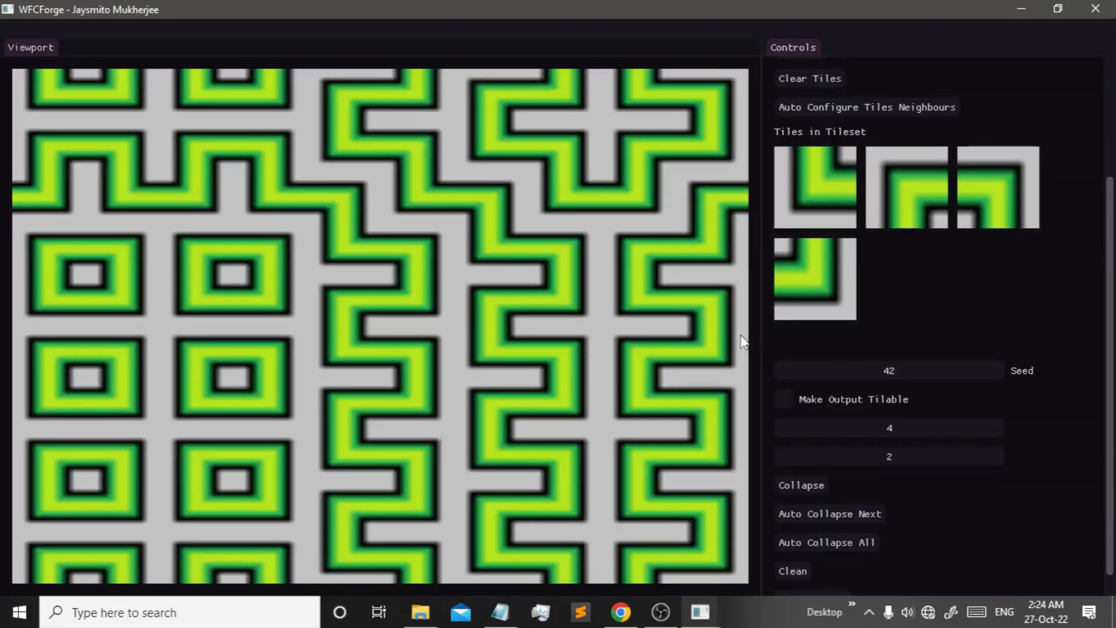
- Set the seed to 87 and regenerate the full map twice
{"action": "left_click_drag", "start_coordinate": [892, 378], "coordinate": [902, 377]}
{"action": "scroll", "coordinate": [849, 527], "scroll_direction": "up", "scroll_amount": 5}
{"action": "left_click", "coordinate": [849, 528]}
{"action": "scroll", "coordinate": [849, 528], "scroll_direction": "down", "scroll_amount": 5}
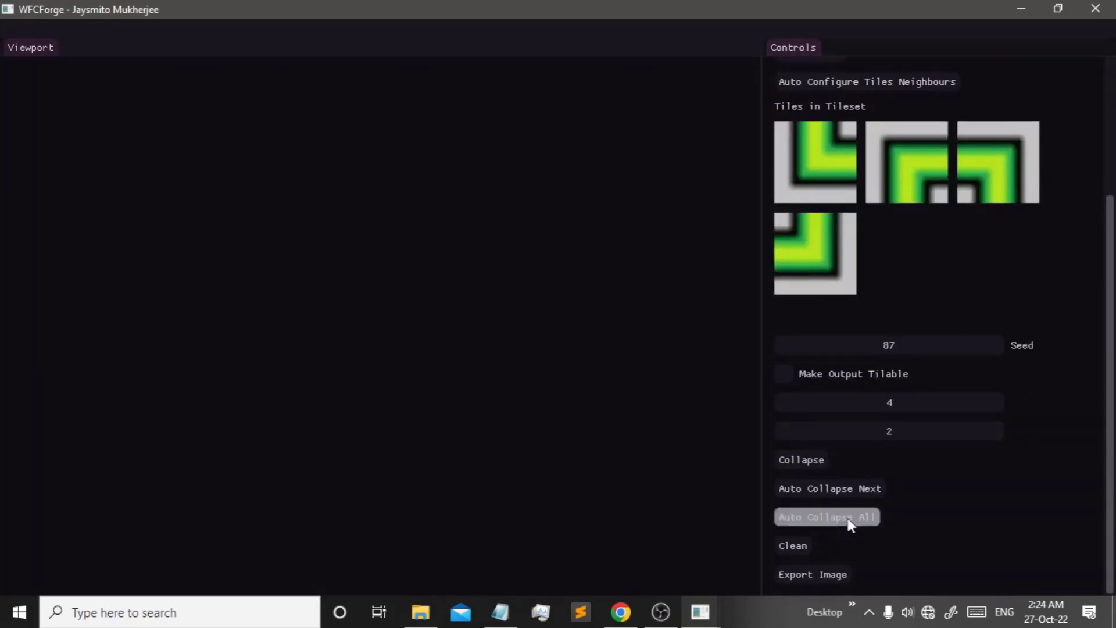
{"action": "left_click", "coordinate": [848, 519]}
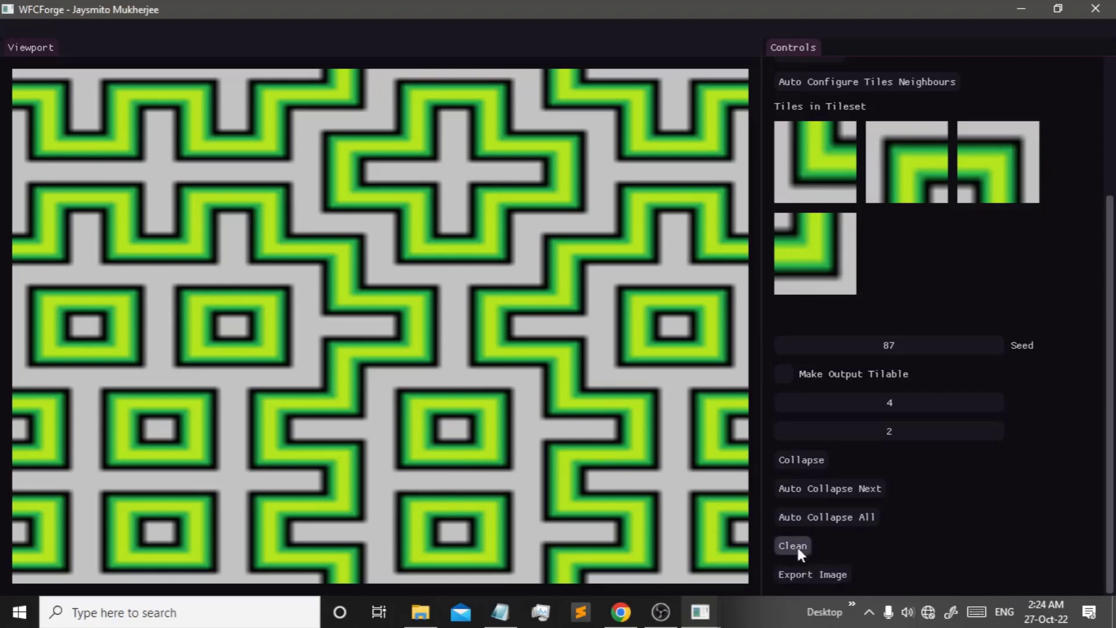
{"action": "scroll", "coordinate": [814, 526], "scroll_direction": "up", "scroll_amount": 5}
{"action": "left_click", "coordinate": [840, 531]}
{"action": "scroll", "coordinate": [839, 533], "scroll_direction": "down", "scroll_amount": 5}
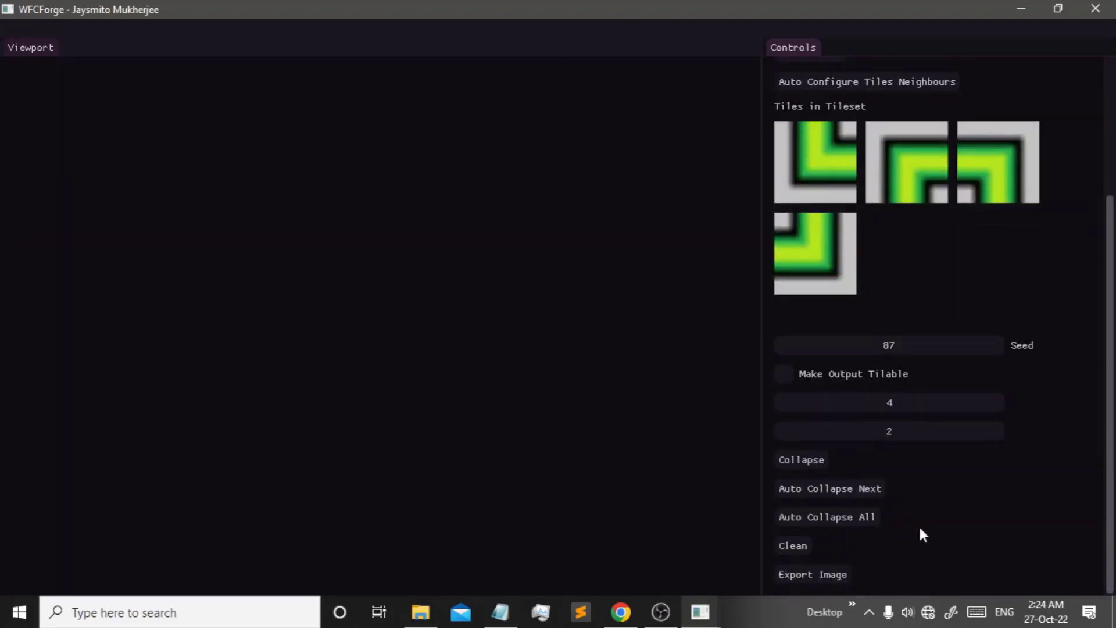
{"action": "left_click", "coordinate": [838, 521]}
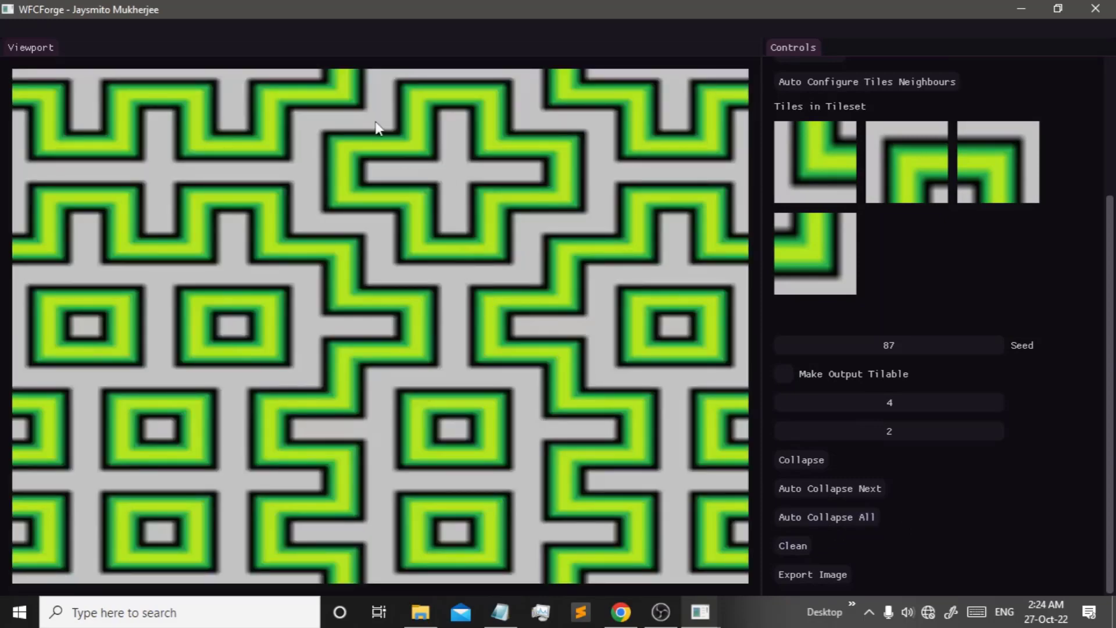
- Enable Make Output Tilable and generate a seamlessly tileable map
{"action": "scroll", "coordinate": [796, 497], "scroll_direction": "up", "scroll_amount": 1}
{"action": "scroll", "coordinate": [814, 523], "scroll_direction": "down", "scroll_amount": 1}
{"action": "scroll", "coordinate": [825, 549], "scroll_direction": "up", "scroll_amount": 5}
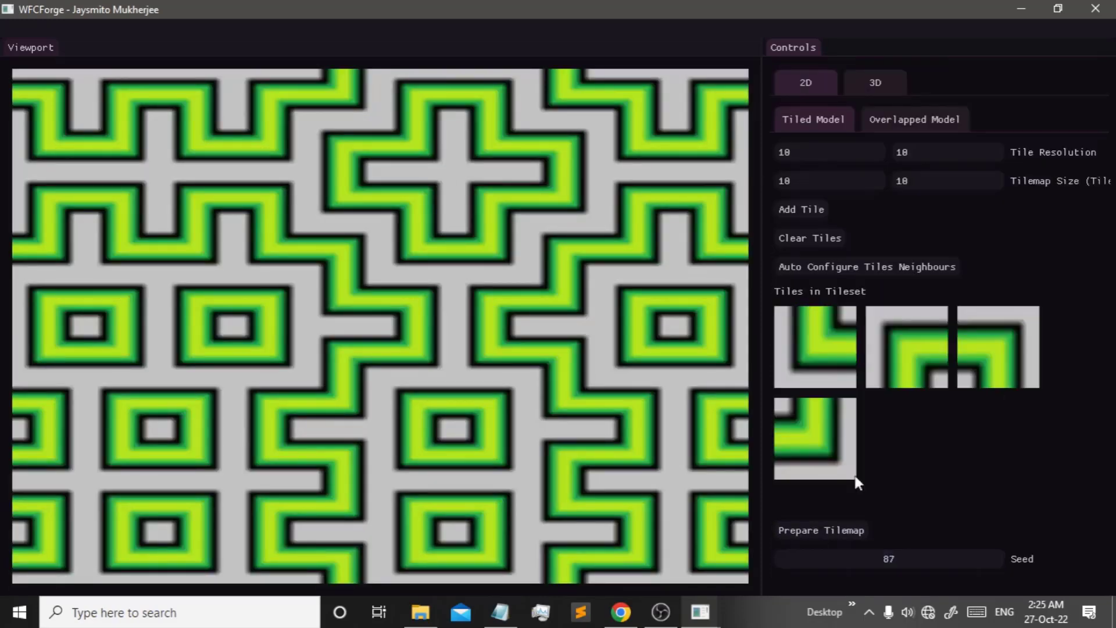
{"action": "left_click", "coordinate": [809, 532]}
{"action": "scroll", "coordinate": [823, 483], "scroll_direction": "down", "scroll_amount": 5}
{"action": "left_click", "coordinate": [817, 453]}
{"action": "scroll", "coordinate": [818, 459], "scroll_direction": "down", "scroll_amount": 3}
{"action": "left_click", "coordinate": [833, 517]}
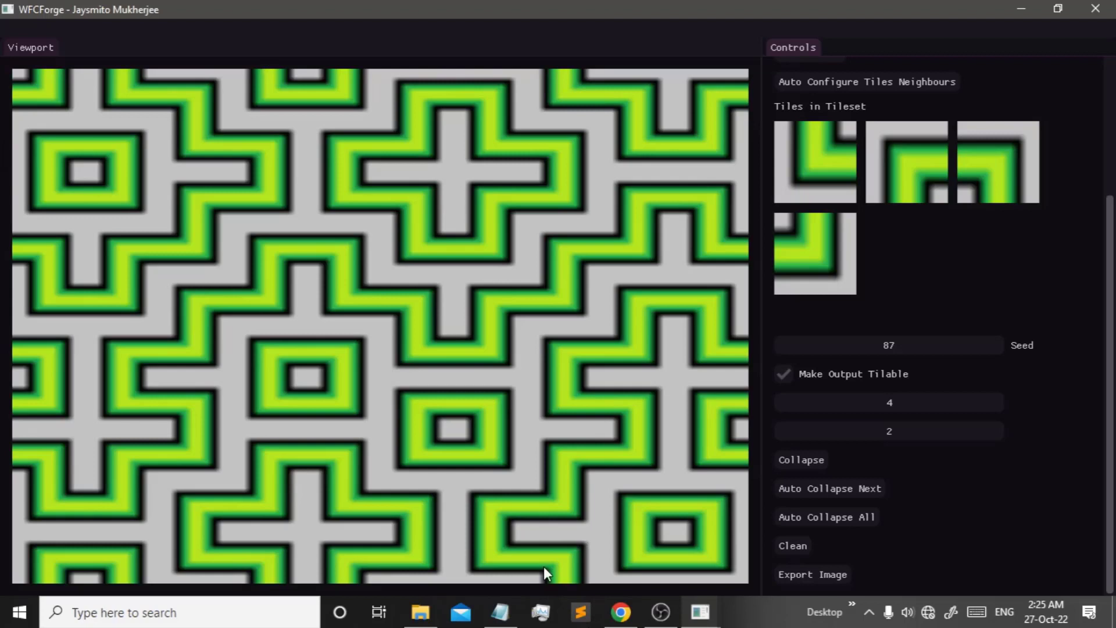
- Turn Make Output Tilable back off and open Add Tile to browse Set 2
{"action": "scroll", "coordinate": [907, 335], "scroll_direction": "up", "scroll_amount": 2}
{"action": "scroll", "coordinate": [818, 234], "scroll_direction": "down", "scroll_amount": 2}
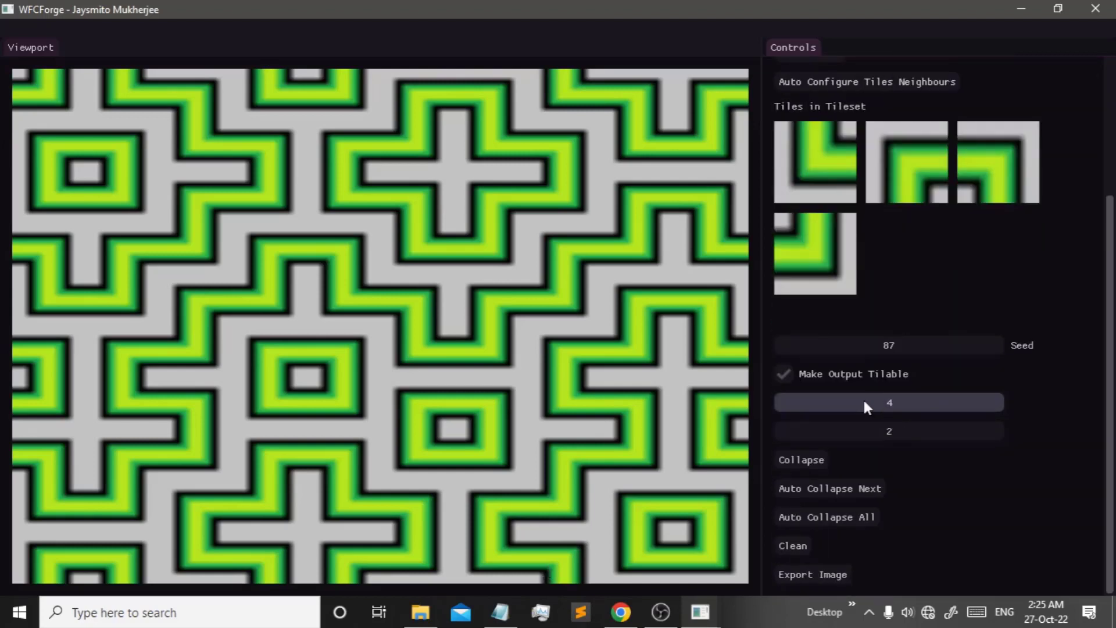
{"action": "left_click", "coordinate": [856, 374]}
{"action": "scroll", "coordinate": [832, 314], "scroll_direction": "up", "scroll_amount": 3}
{"action": "left_click", "coordinate": [806, 213]}
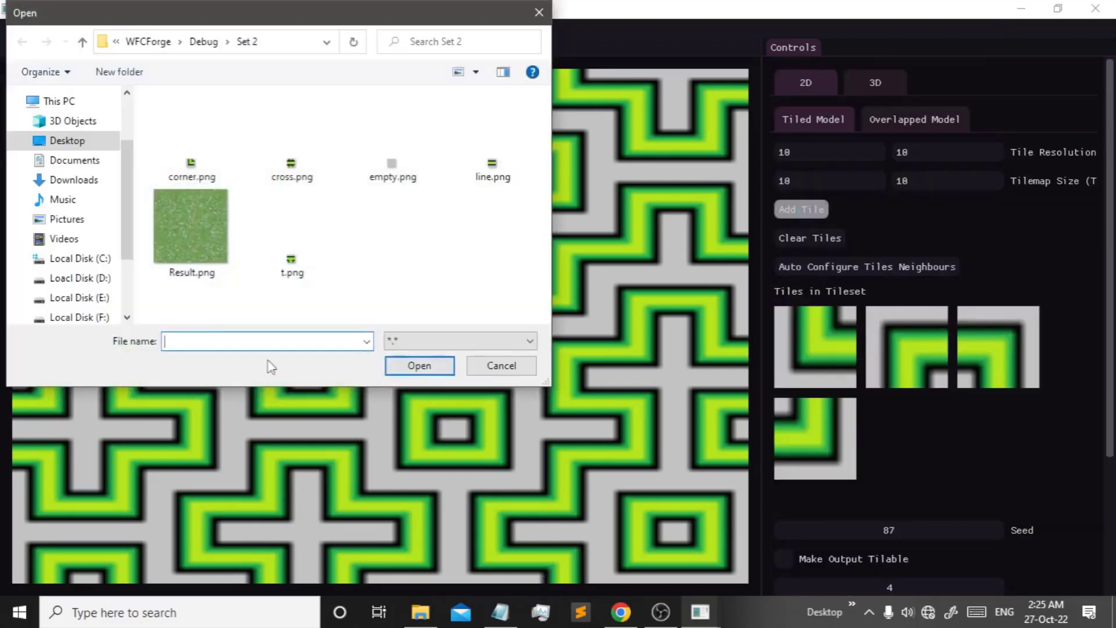
- Add the cross.png tile with its rotations to the tileset
{"action": "double_click", "coordinate": [283, 181]}
{"action": "left_click", "coordinate": [829, 355]}
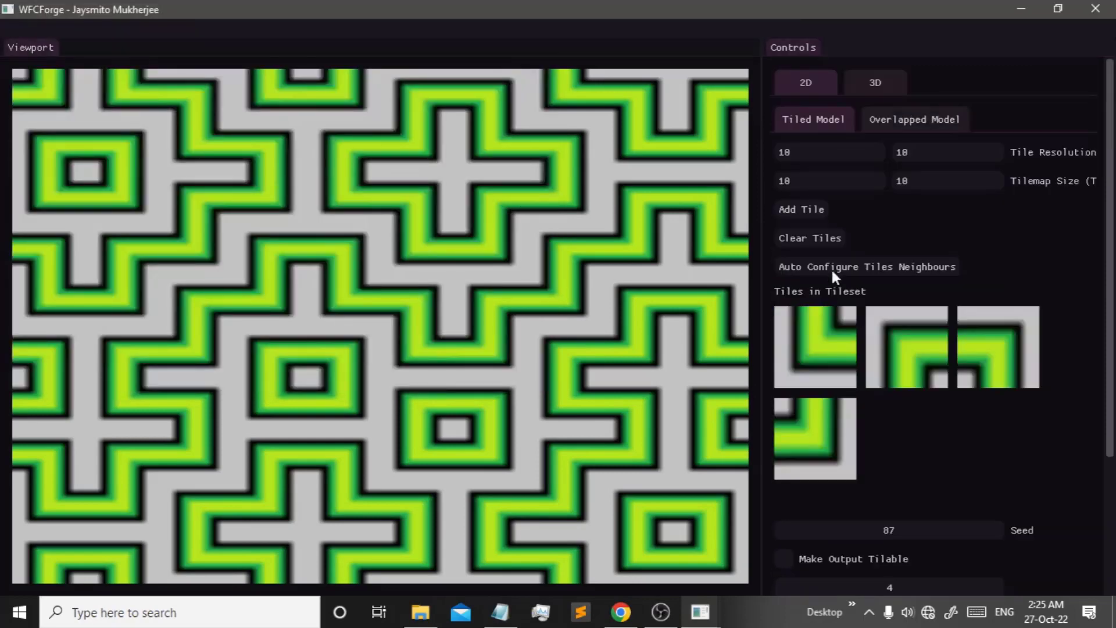
{"action": "left_click", "coordinate": [806, 209]}
{"action": "double_click", "coordinate": [291, 203]}
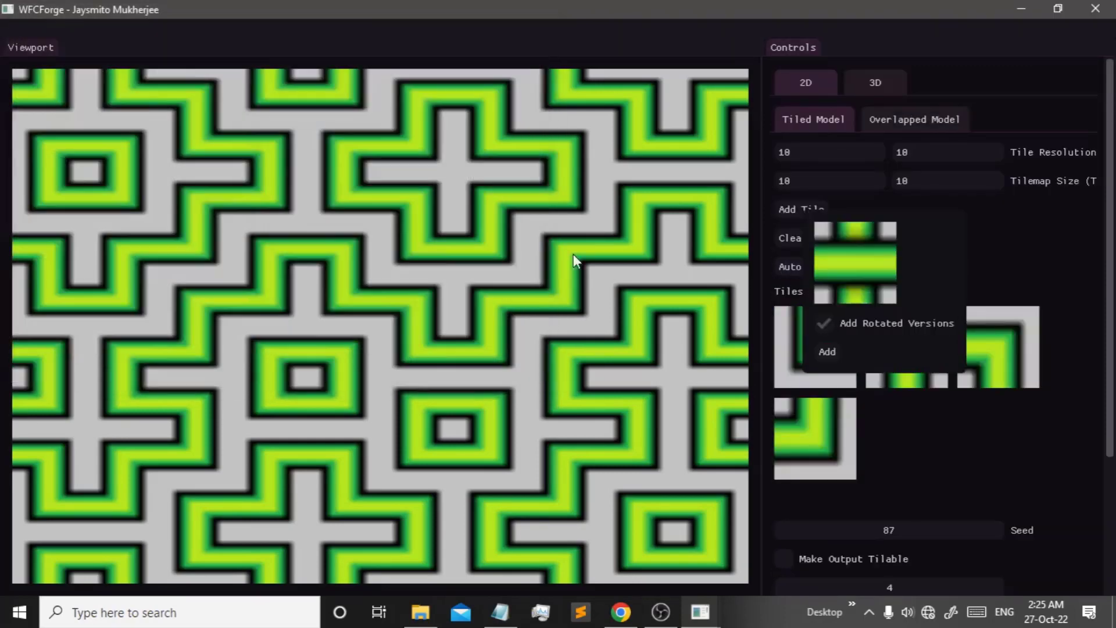
{"action": "left_click", "coordinate": [828, 350]}
{"action": "scroll", "coordinate": [915, 417], "scroll_direction": "down", "scroll_amount": 3}
{"action": "scroll", "coordinate": [834, 409], "scroll_direction": "up", "scroll_amount": 2}
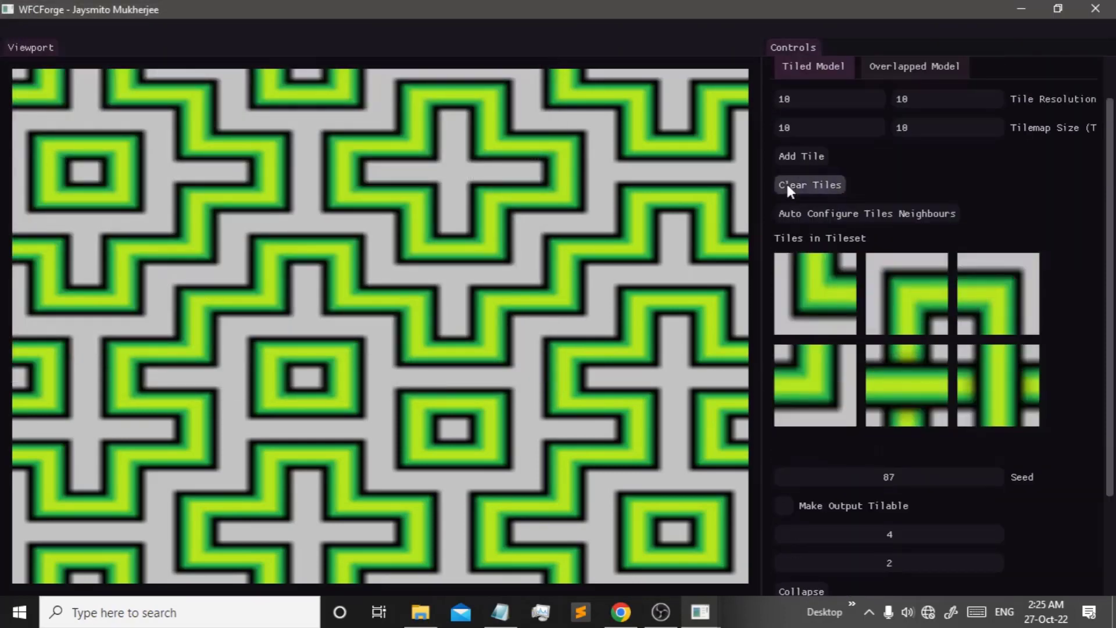
- Add the empty.png, line.png and t.png tiles, with rotations, to the tileset
{"action": "left_click", "coordinate": [801, 156]}
{"action": "double_click", "coordinate": [393, 148]}
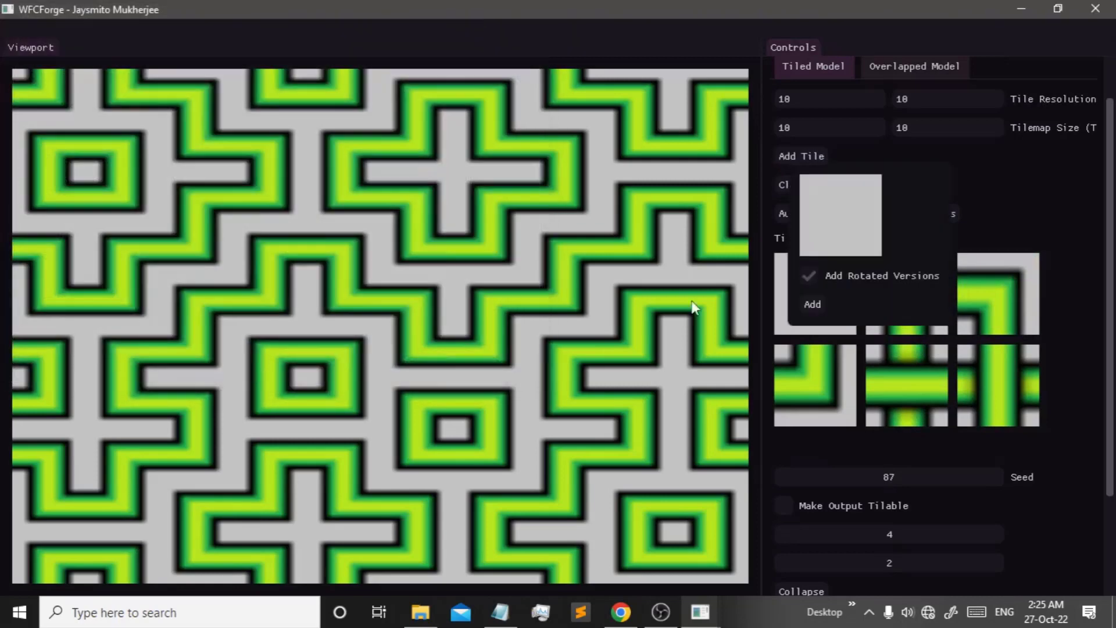
{"action": "left_click", "coordinate": [813, 304]}
{"action": "left_click", "coordinate": [802, 156]}
{"action": "double_click", "coordinate": [490, 157]}
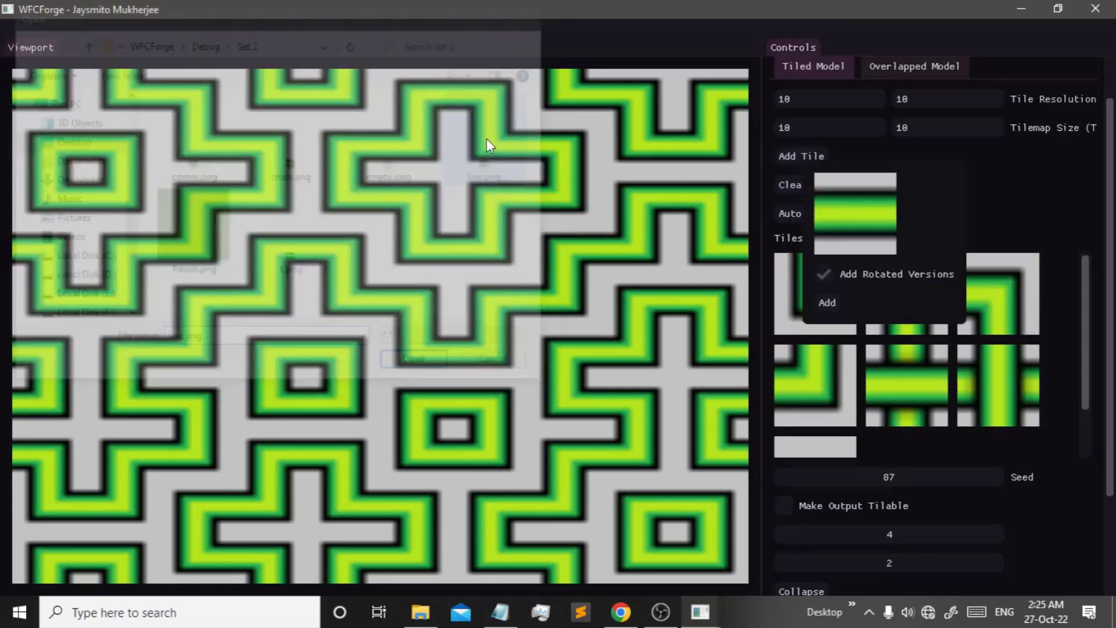
{"action": "left_click", "coordinate": [823, 302]}
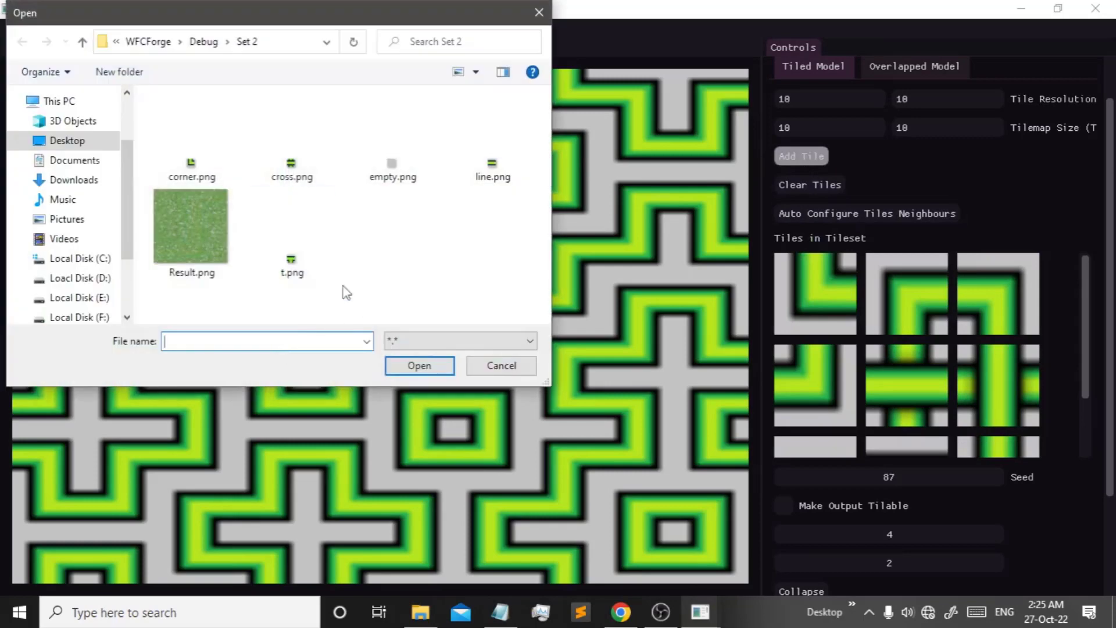
{"action": "double_click", "coordinate": [294, 258]}
{"action": "left_click", "coordinate": [832, 300]}
- Automatically work out which tiles can neighbour each other
{"action": "scroll", "coordinate": [891, 420], "scroll_direction": "up", "scroll_amount": 2}
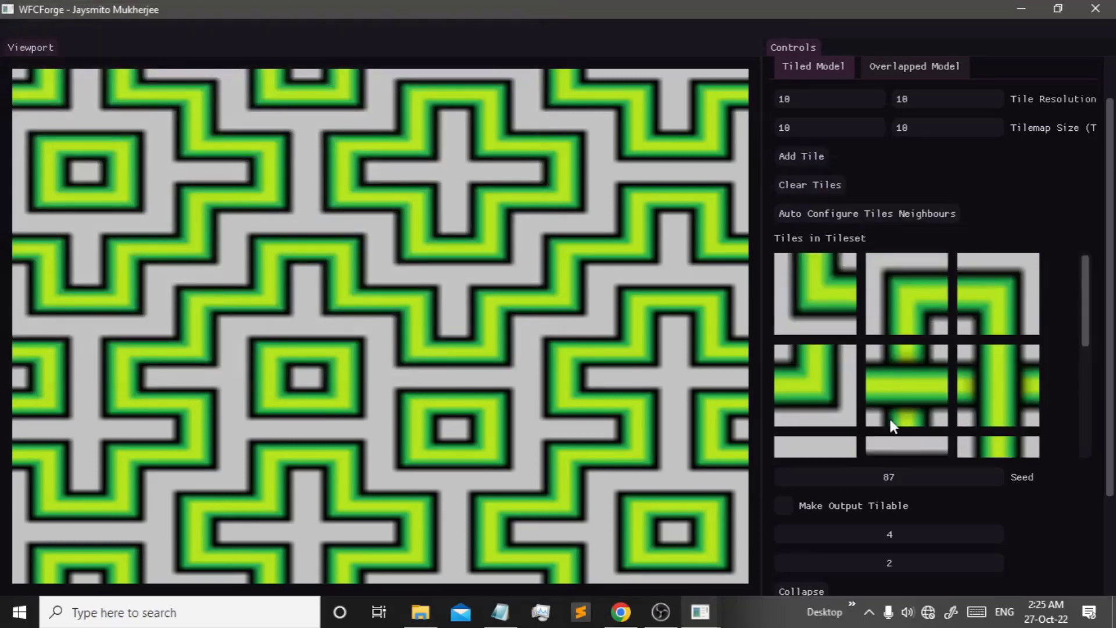
{"action": "scroll", "coordinate": [887, 423], "scroll_direction": "down", "scroll_amount": 3}
{"action": "scroll", "coordinate": [832, 464], "scroll_direction": "down", "scroll_amount": 2}
{"action": "scroll", "coordinate": [864, 387], "scroll_direction": "up", "scroll_amount": 3}
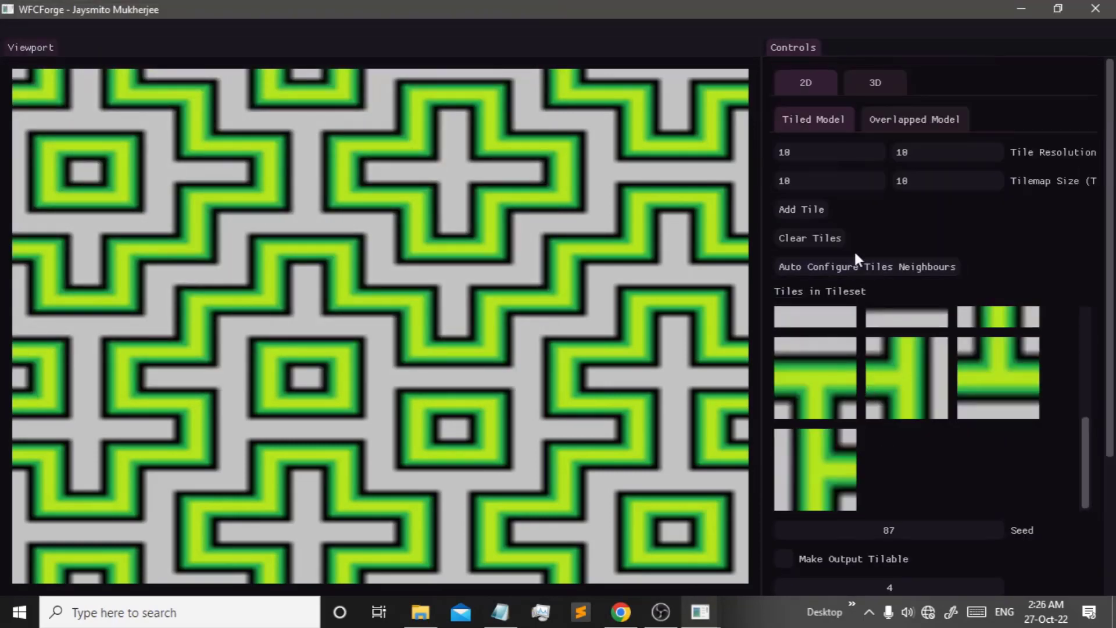
{"action": "left_click", "coordinate": [911, 268]}
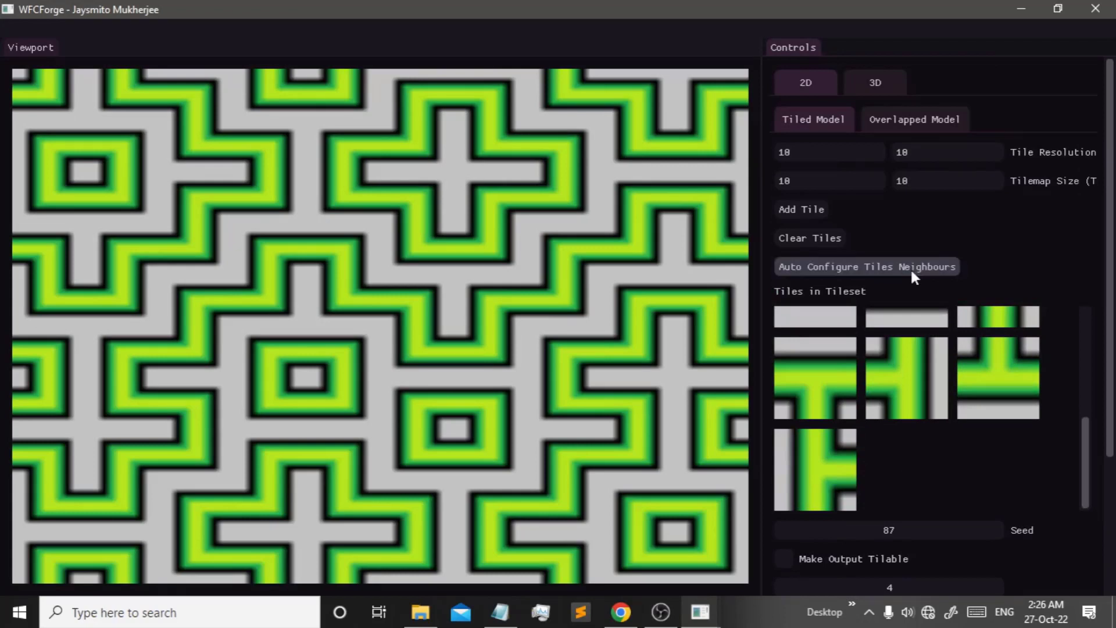
- Prepare a fresh tilemap for generation
{"action": "scroll", "coordinate": [1014, 208], "scroll_direction": "down", "scroll_amount": 3}
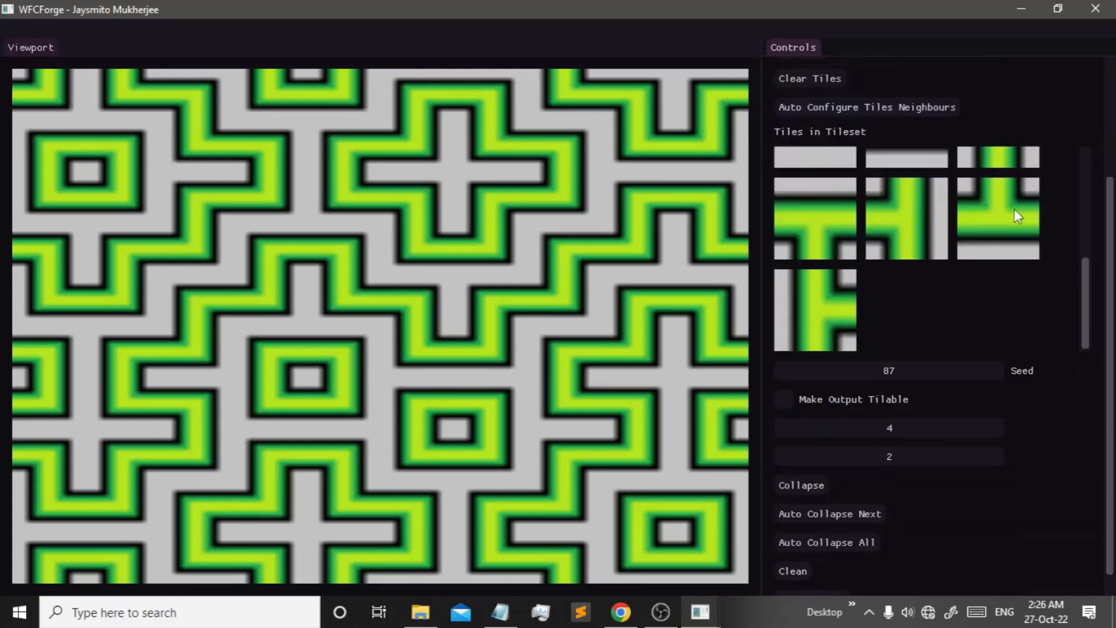
{"action": "scroll", "coordinate": [869, 431], "scroll_direction": "down", "scroll_amount": 1}
{"action": "left_click", "coordinate": [794, 544]}
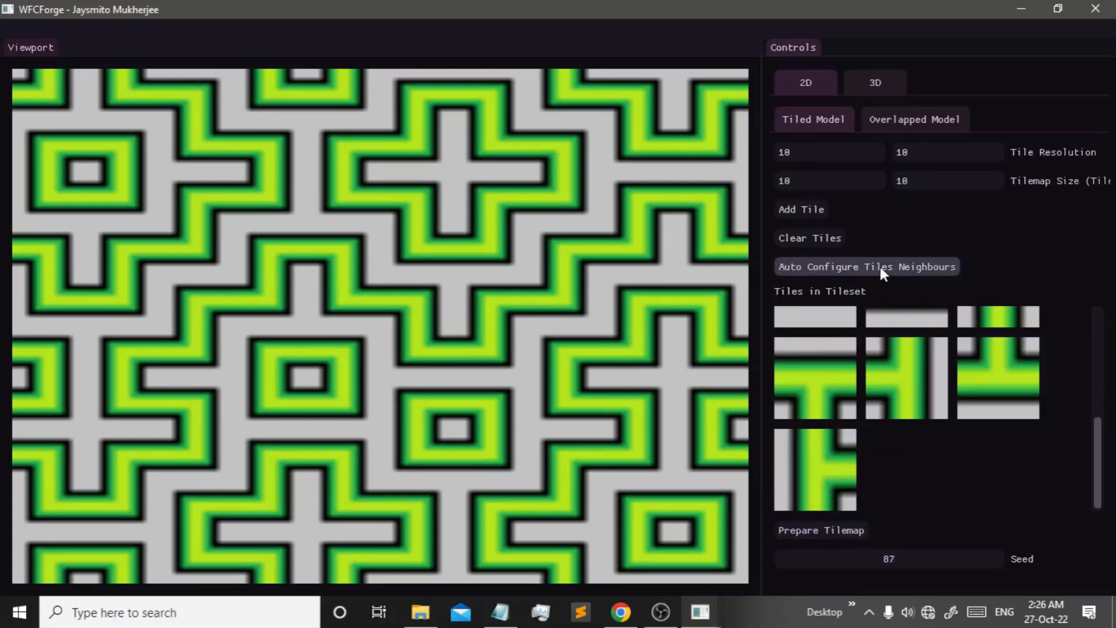
- Generate a pipe maze on a fresh tilemap and set one cell to its first candidate tile
{"action": "left_click", "coordinate": [820, 538]}
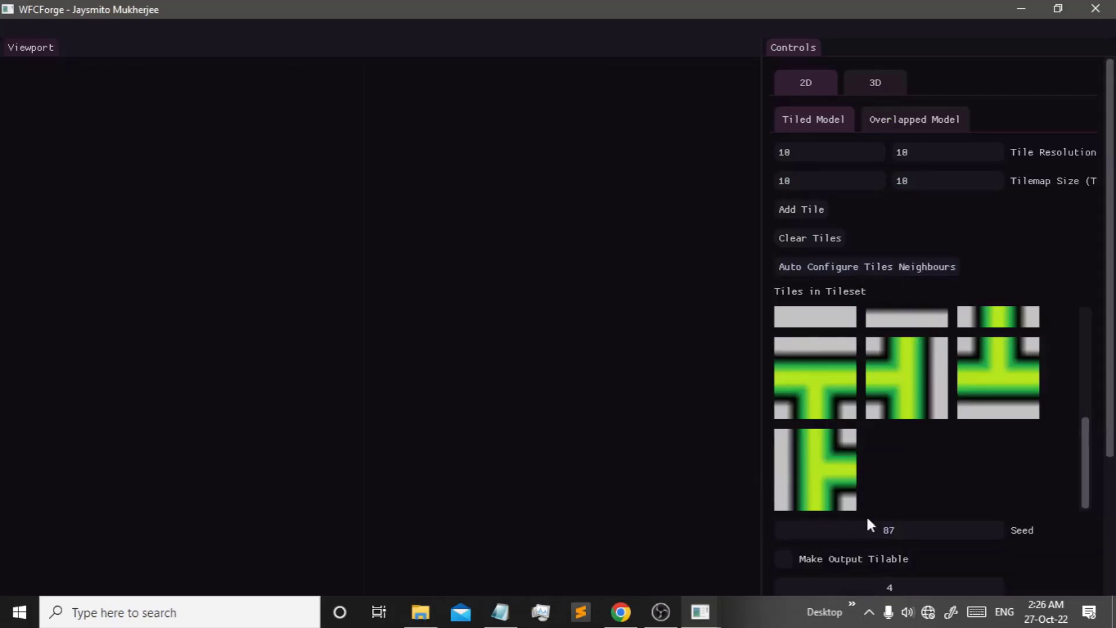
{"action": "scroll", "coordinate": [865, 524], "scroll_direction": "down", "scroll_amount": 3}
{"action": "left_click", "coordinate": [859, 519]}
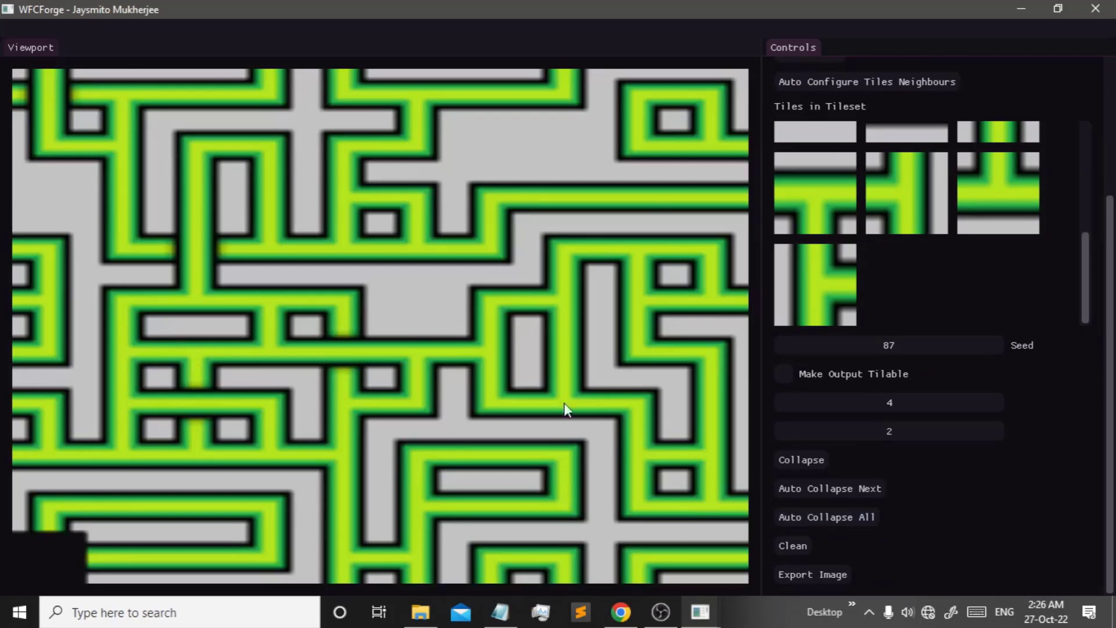
{"action": "left_click", "coordinate": [50, 546]}
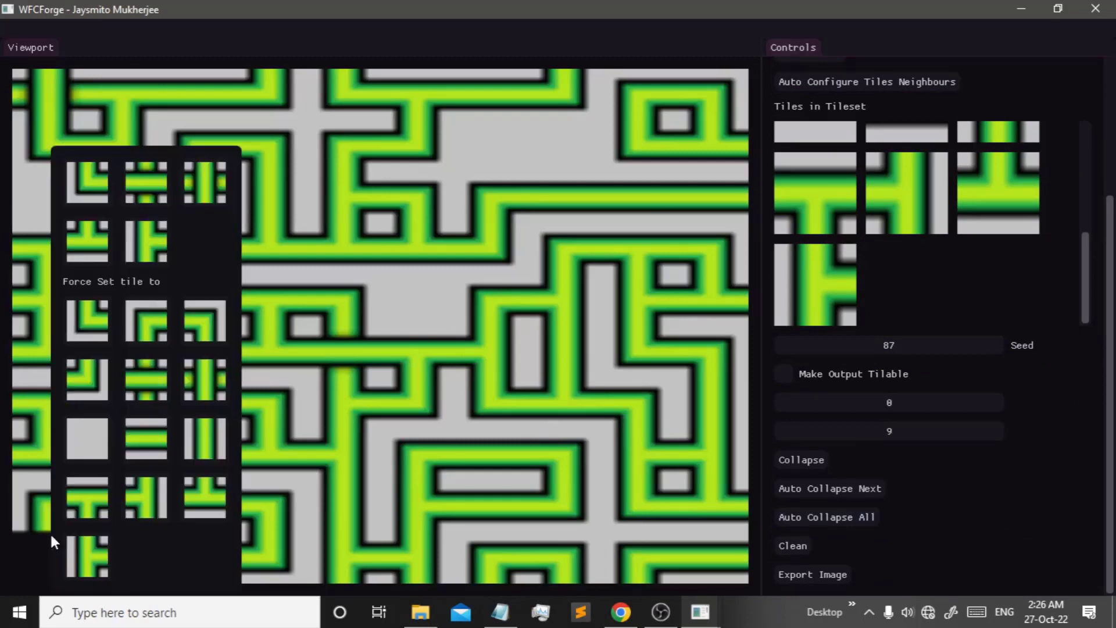
{"action": "left_click", "coordinate": [110, 205]}
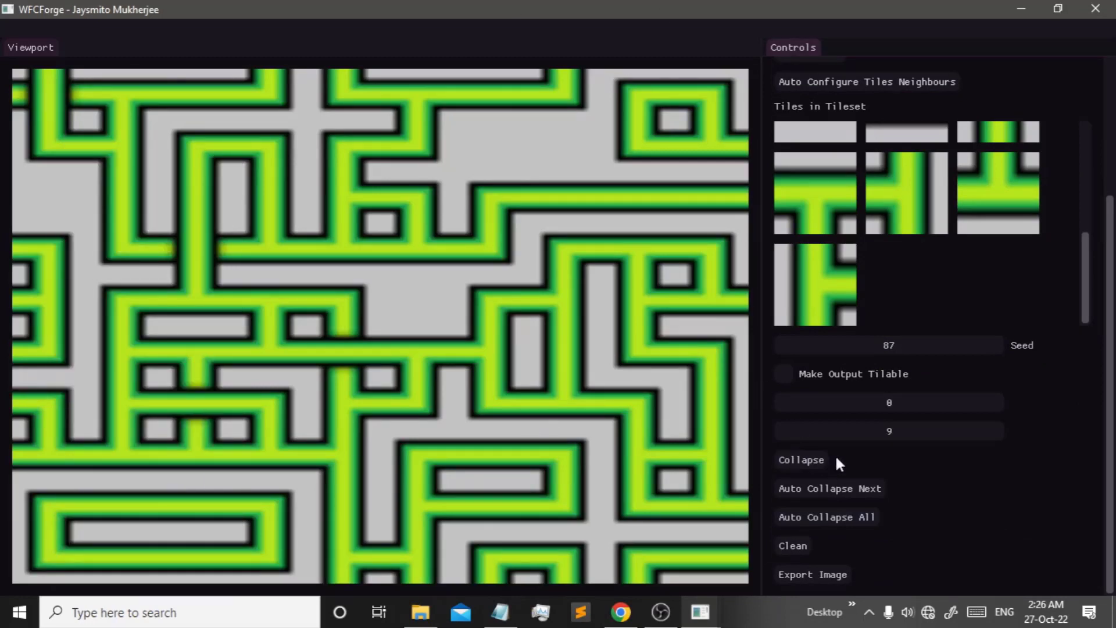
- Change the seed from 87 to 55, regenerate the maze, then clear it
{"action": "left_click_drag", "start_coordinate": [886, 343], "coordinate": [866, 343]}
{"action": "left_click", "coordinate": [793, 548]}
{"action": "left_click", "coordinate": [830, 530]}
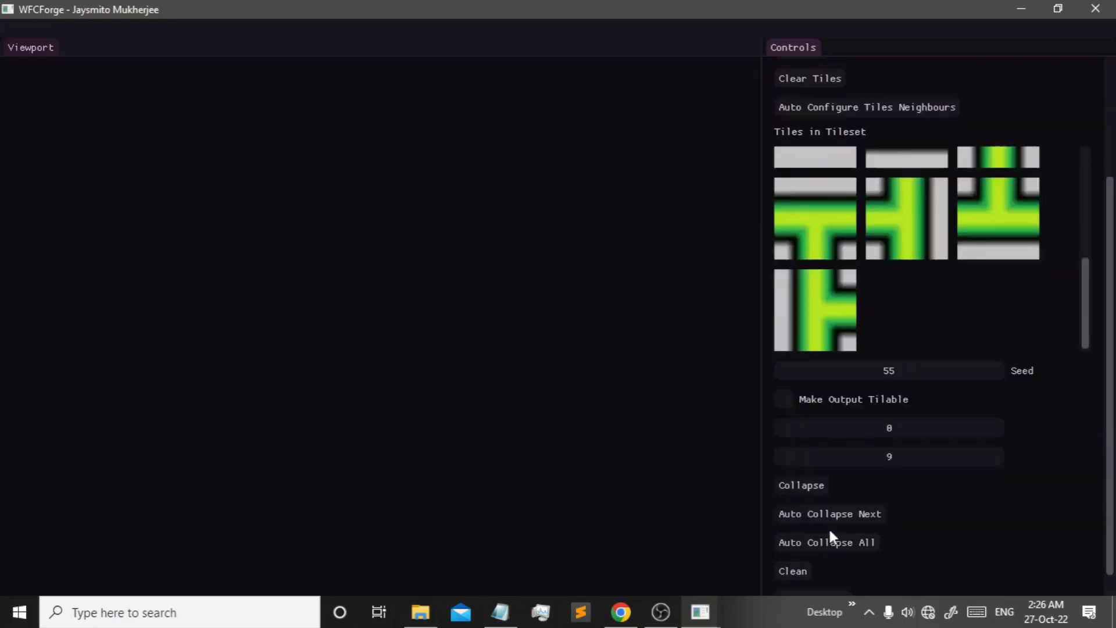
{"action": "left_click", "coordinate": [837, 541]}
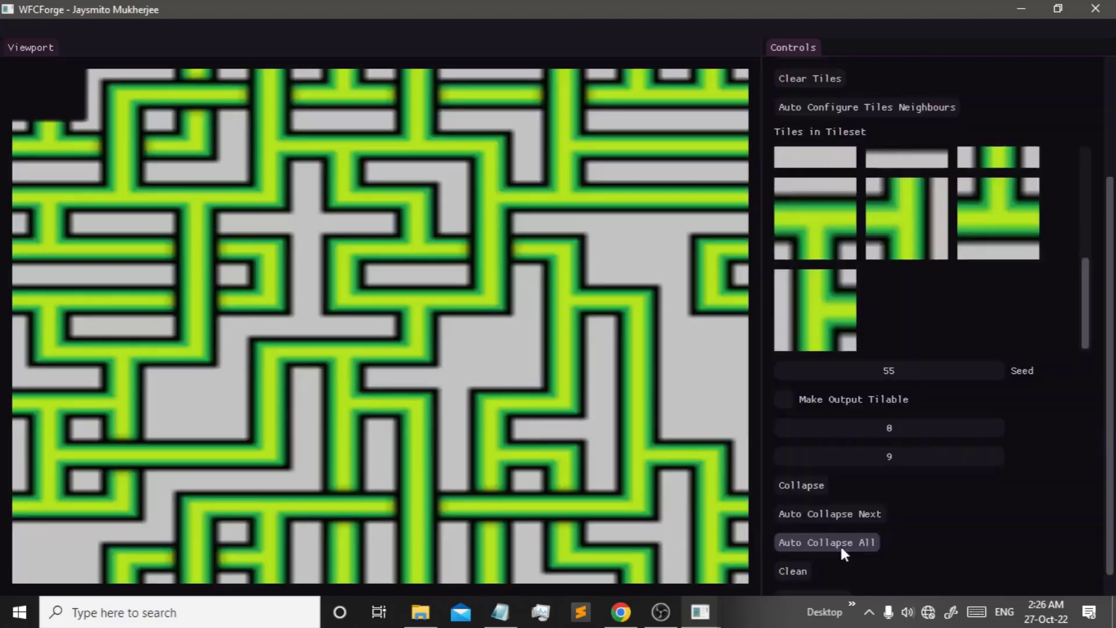
{"action": "left_click", "coordinate": [794, 572]}
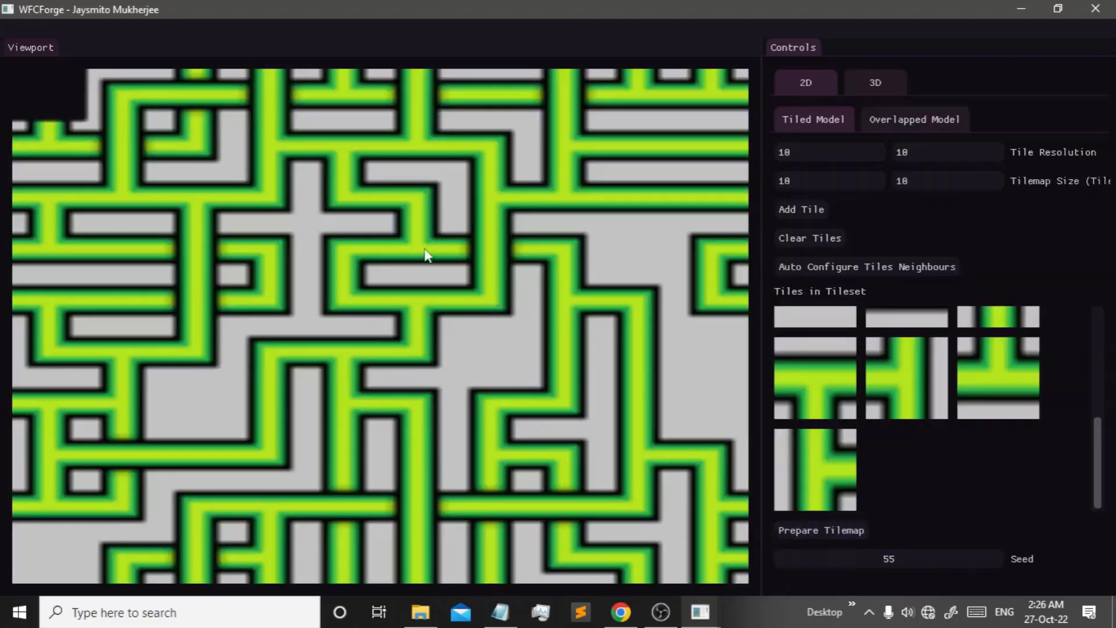
- Generate a pipe maze and set the top-left cell to its first candidate tile
{"action": "left_click", "coordinate": [828, 530]}
{"action": "scroll", "coordinate": [1088, 514], "scroll_direction": "down", "scroll_amount": 3}
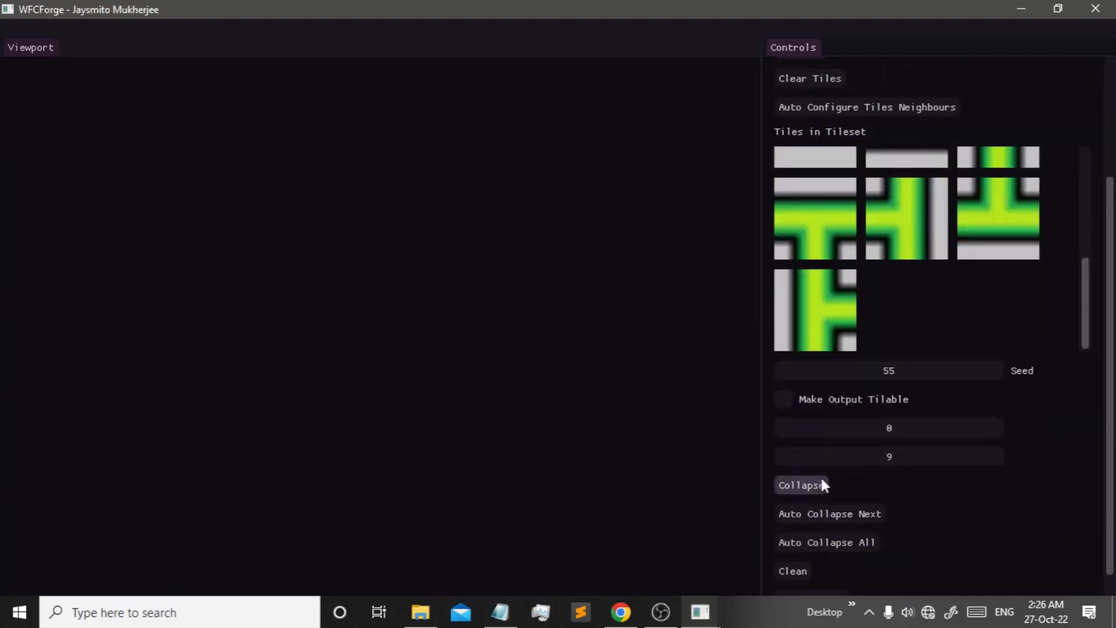
{"action": "left_click", "coordinate": [837, 542]}
{"action": "left_click", "coordinate": [30, 100]}
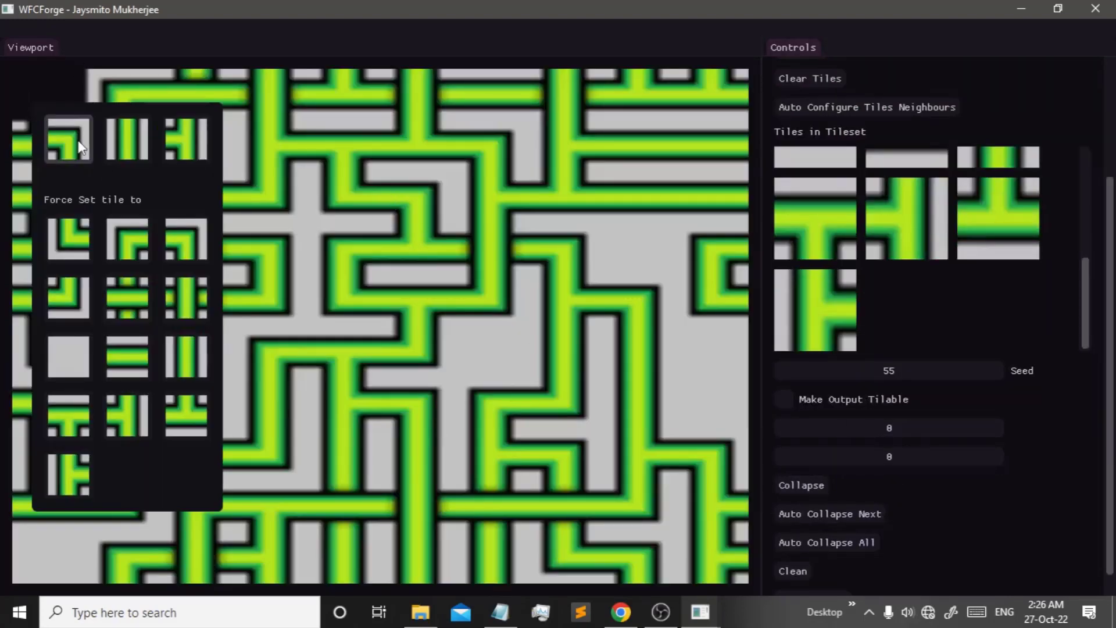
{"action": "left_click", "coordinate": [81, 147]}
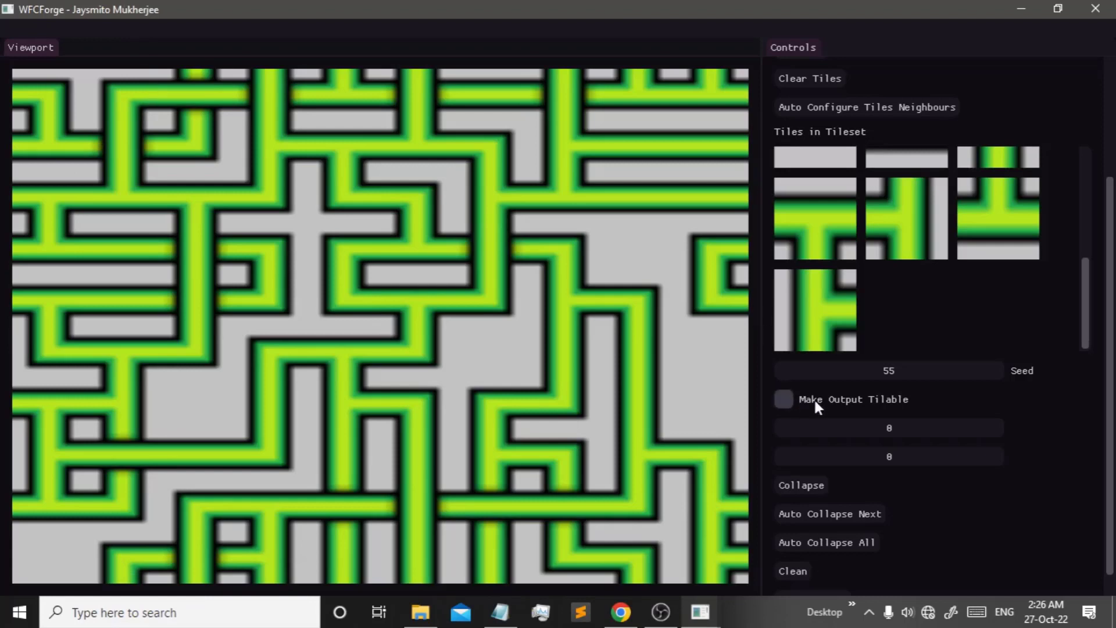
- Turn on Make Output Tilable and regenerate the maze as a tileable map
{"action": "left_click", "coordinate": [785, 399]}
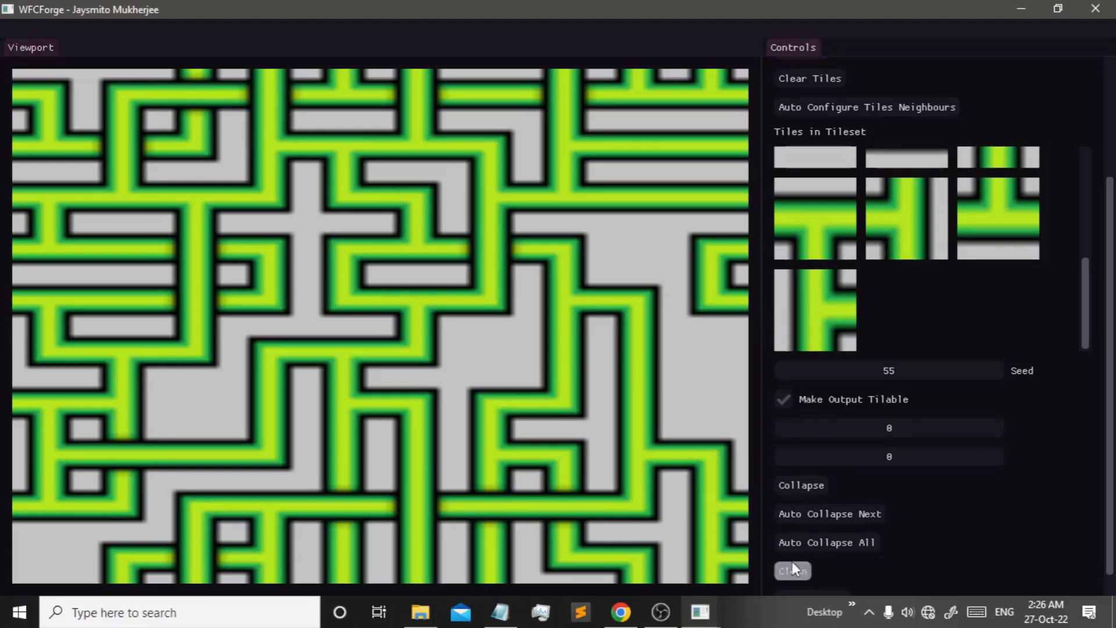
{"action": "scroll", "coordinate": [814, 541], "scroll_direction": "up", "scroll_amount": 3}
{"action": "left_click", "coordinate": [817, 526]}
{"action": "scroll", "coordinate": [832, 466], "scroll_direction": "down", "scroll_amount": 3}
{"action": "left_click", "coordinate": [785, 399]}
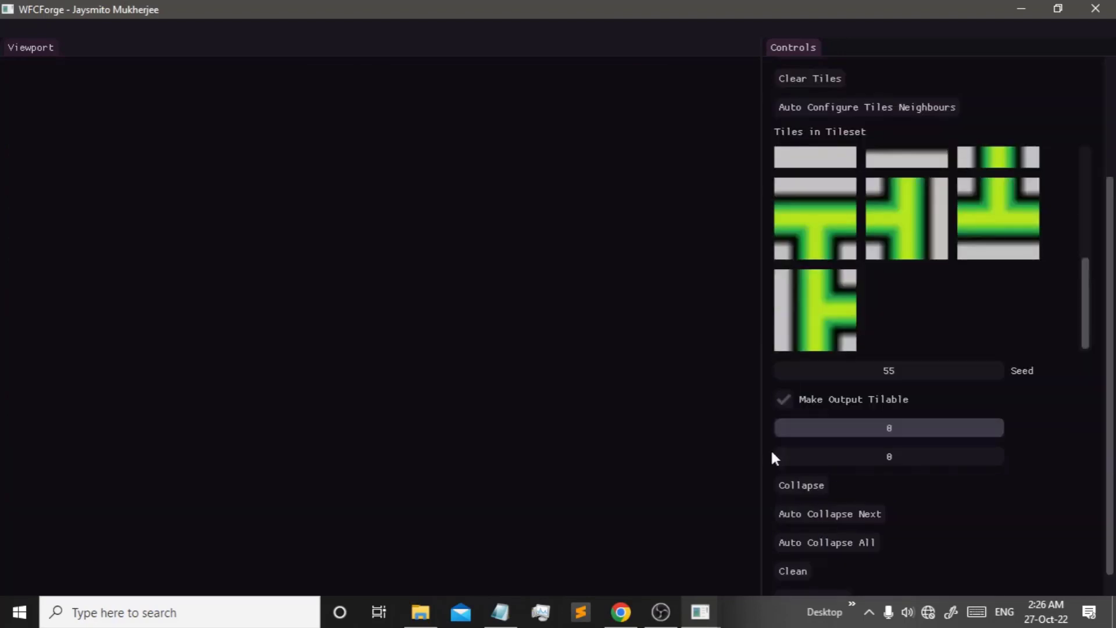
{"action": "left_click", "coordinate": [833, 542]}
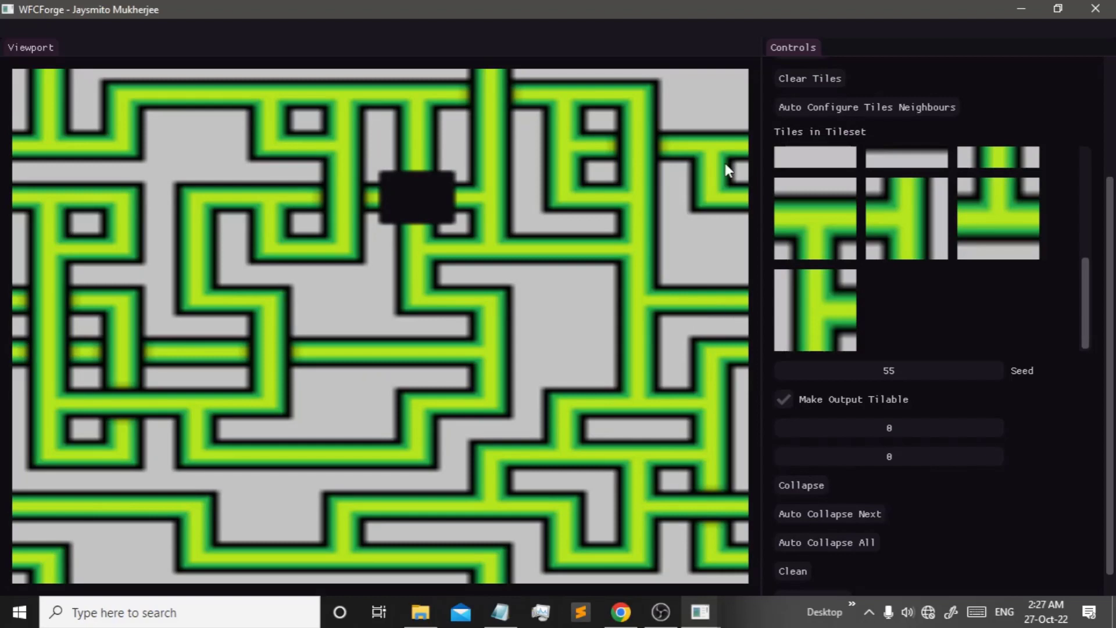
- Fill the empty dark cell with a horizontal pipe, then clear the map and prepare an empty tilemap
{"action": "left_click", "coordinate": [390, 198]}
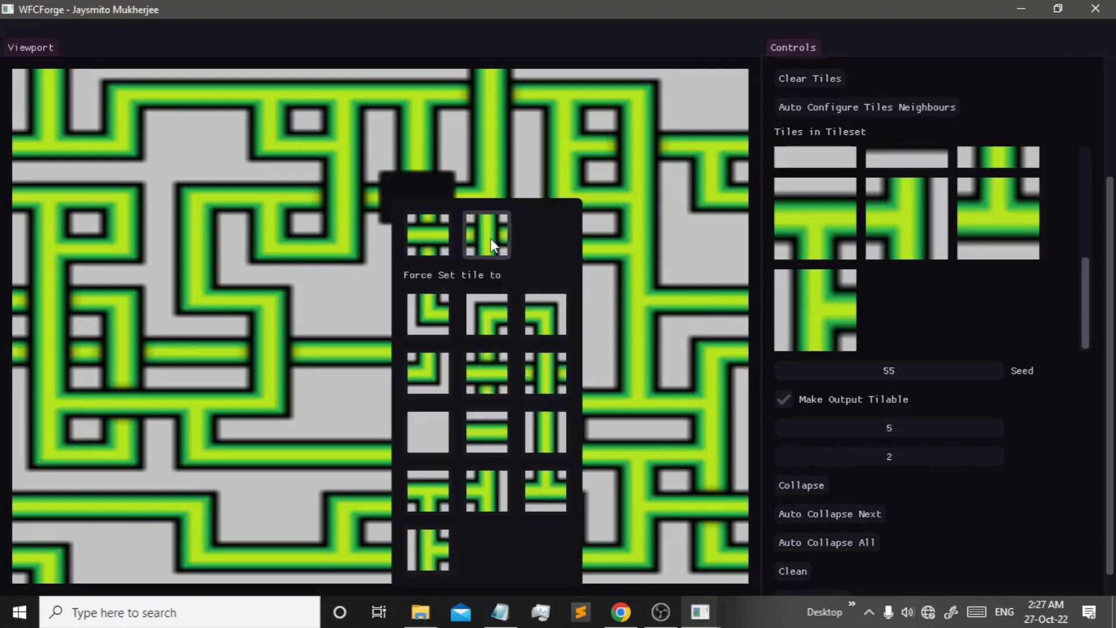
{"action": "left_click", "coordinate": [423, 236]}
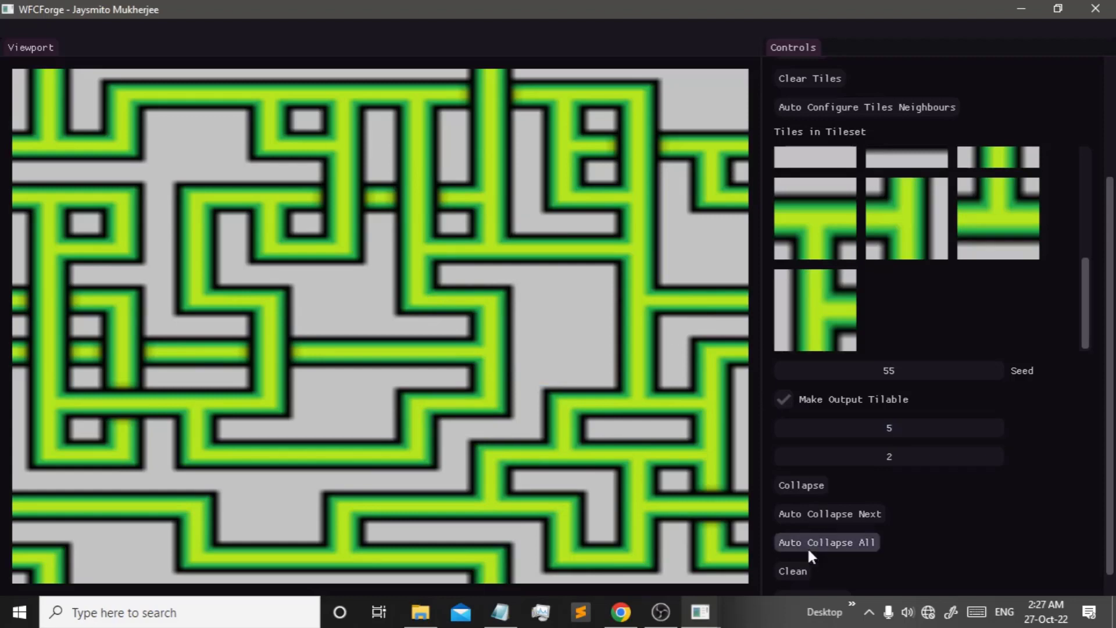
{"action": "left_click", "coordinate": [802, 570]}
{"action": "left_click", "coordinate": [838, 529]}
{"action": "scroll", "coordinate": [837, 529], "scroll_direction": "down", "scroll_amount": 3}
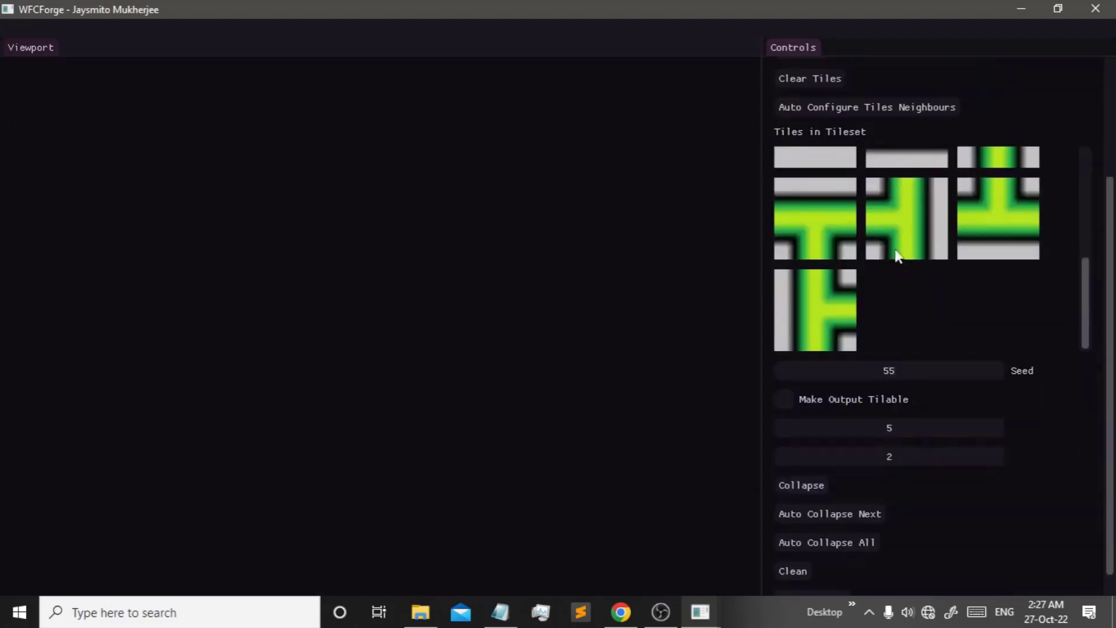
- Prepare a fresh empty tilemap
{"action": "scroll", "coordinate": [893, 249], "scroll_direction": "up", "scroll_amount": 3}
{"action": "scroll", "coordinate": [849, 244], "scroll_direction": "up", "scroll_amount": 1}
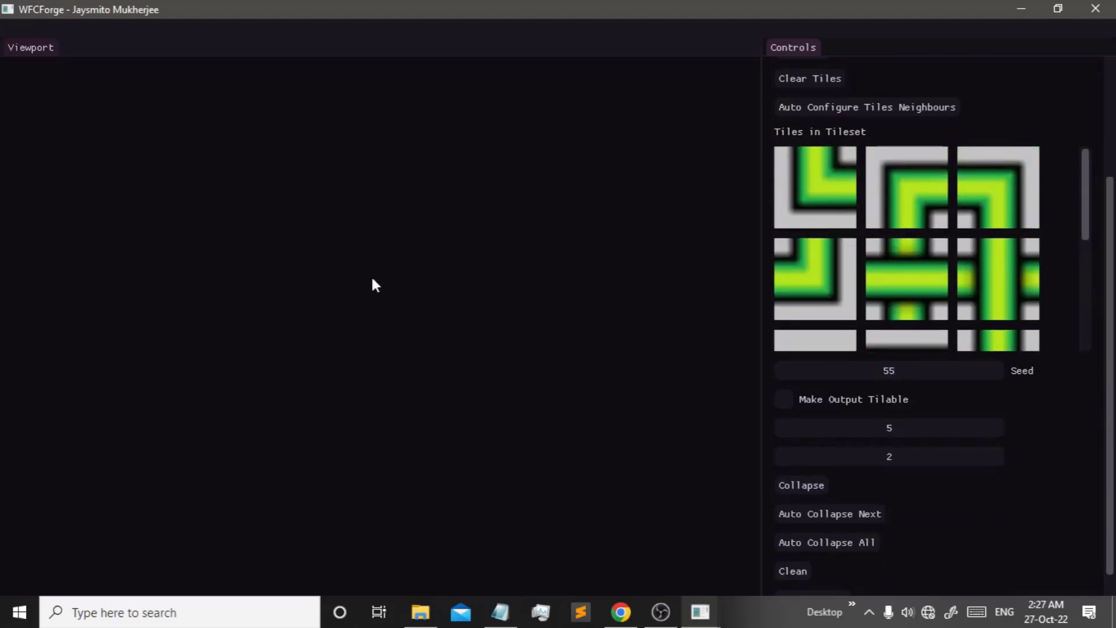
{"action": "scroll", "coordinate": [893, 356], "scroll_direction": "down", "scroll_amount": 1}
{"action": "scroll", "coordinate": [814, 540], "scroll_direction": "up", "scroll_amount": 4}
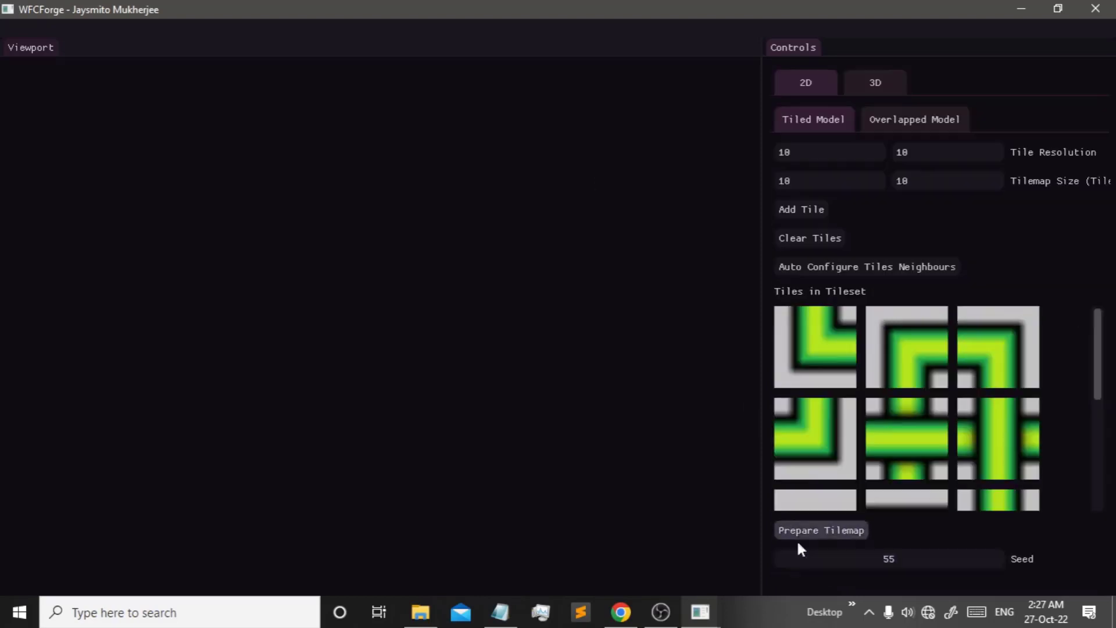
{"action": "left_click", "coordinate": [825, 528]}
{"action": "scroll", "coordinate": [879, 284], "scroll_direction": "down", "scroll_amount": 4}
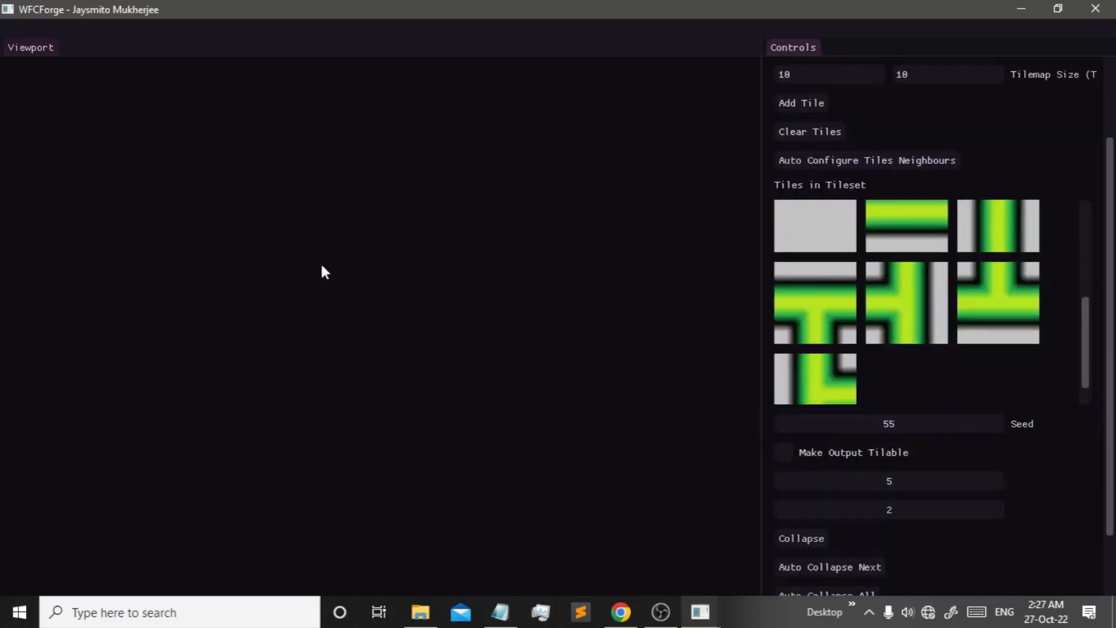
- Place plain grey tiles in a group of cells near the map centre
{"action": "left_click", "coordinate": [387, 286]}
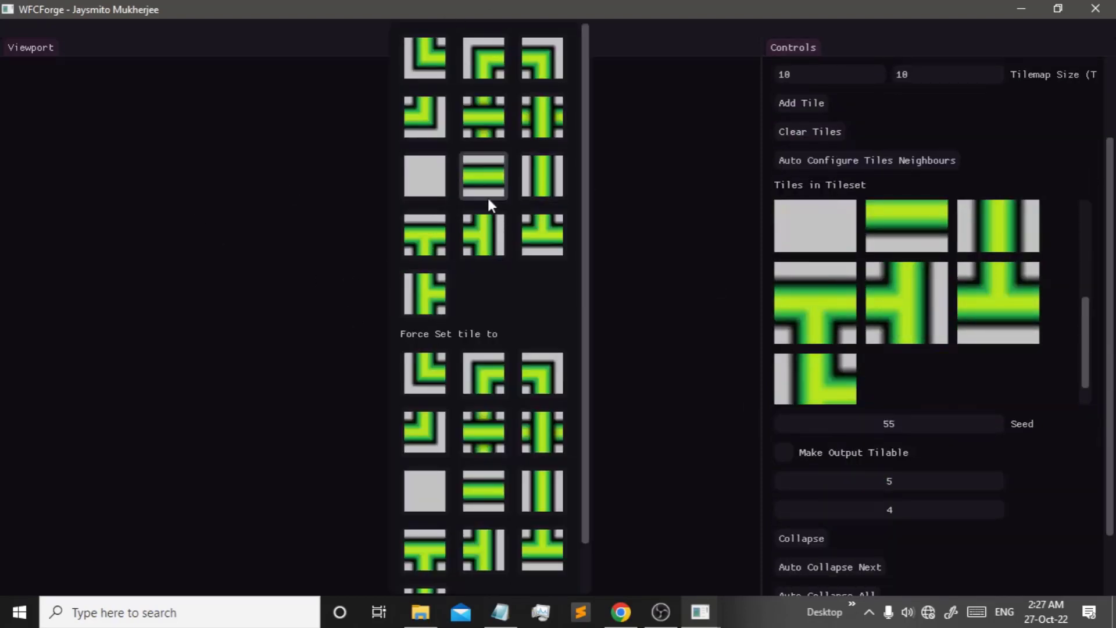
{"action": "left_click", "coordinate": [424, 177]}
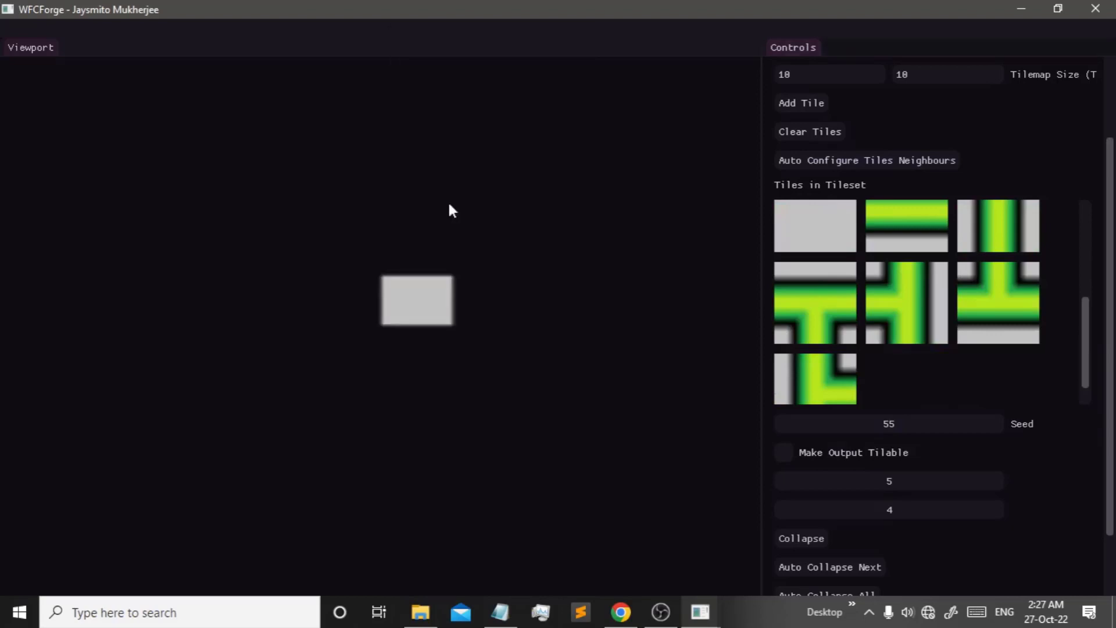
{"action": "left_click", "coordinate": [468, 293]}
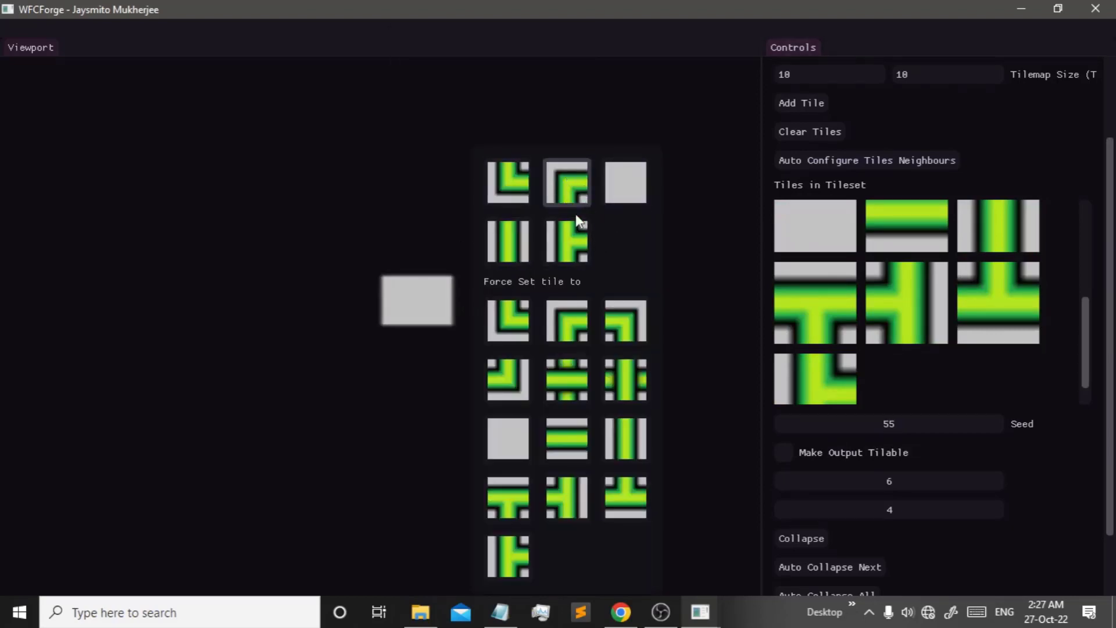
{"action": "left_click", "coordinate": [444, 302]}
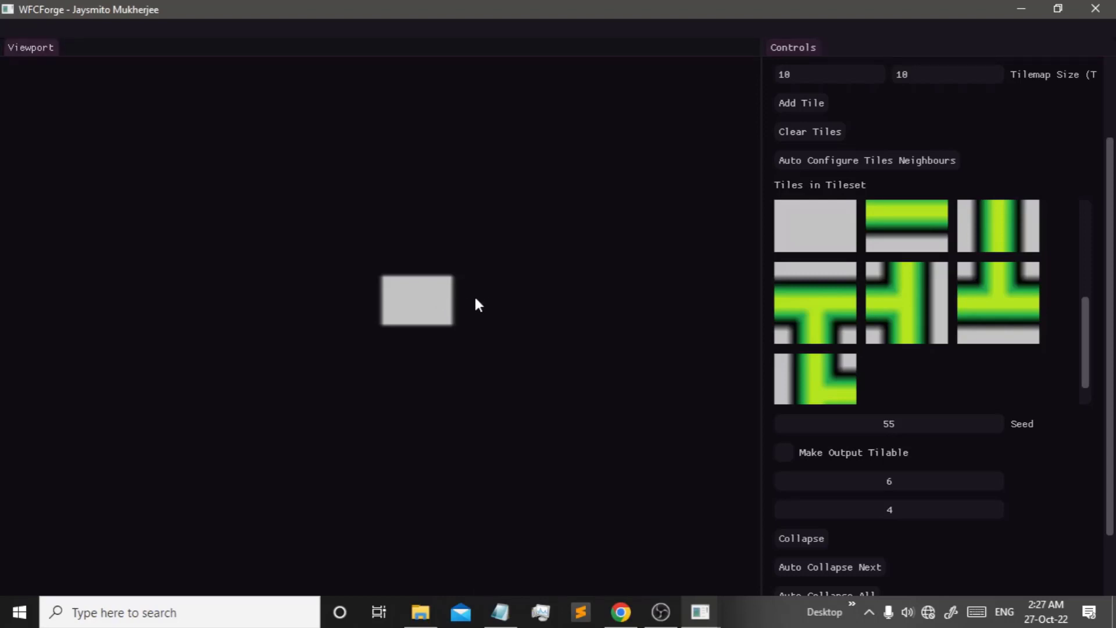
{"action": "left_click", "coordinate": [472, 288]}
{"action": "left_click", "coordinate": [642, 182]}
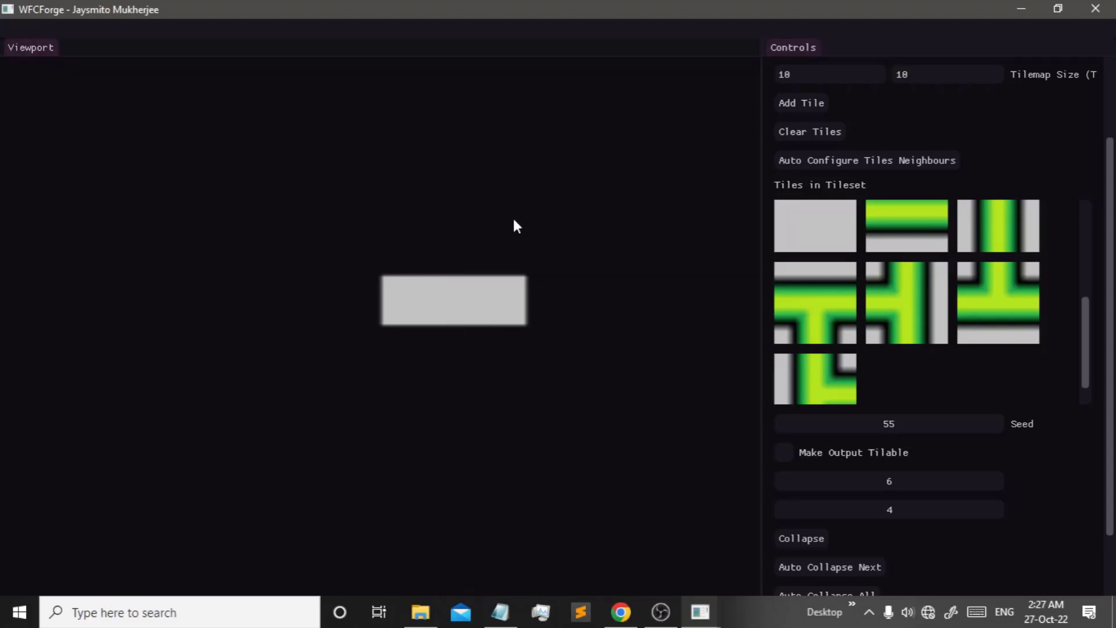
{"action": "left_click", "coordinate": [498, 258]}
{"action": "left_click", "coordinate": [646, 186]}
{"action": "left_click", "coordinate": [421, 245]}
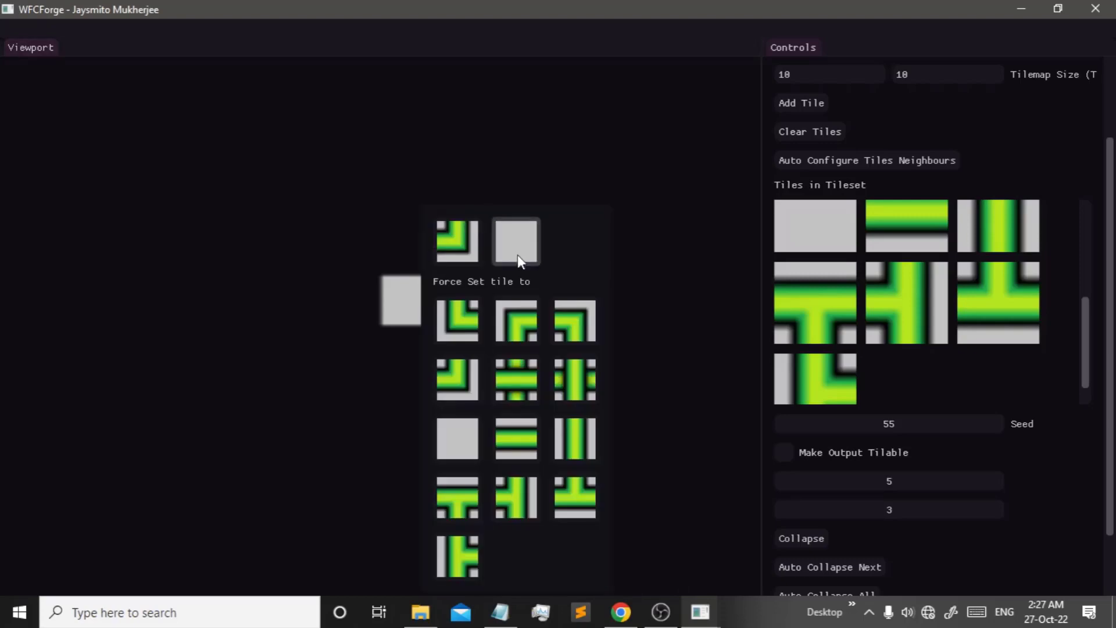
{"action": "left_click", "coordinate": [518, 256]}
- Fill the notch and the cells above with grey tiles, completing a grey rectangle
{"action": "left_click", "coordinate": [399, 186]}
{"action": "left_click", "coordinate": [544, 182]}
{"action": "left_click", "coordinate": [487, 186]}
{"action": "left_click", "coordinate": [582, 221]}
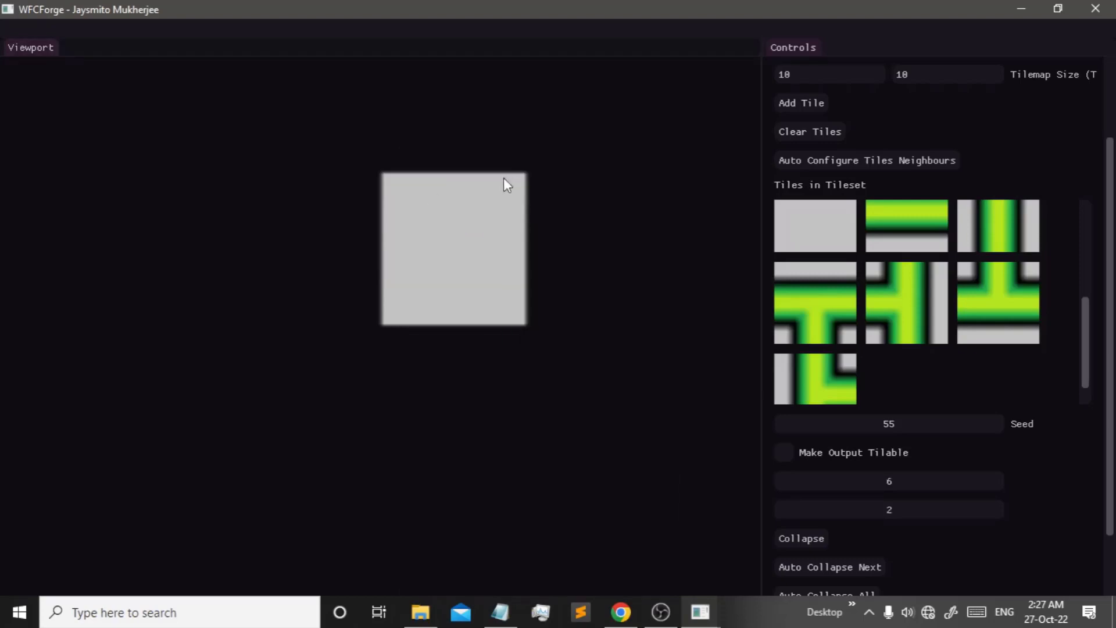
{"action": "left_click", "coordinate": [487, 157]}
{"action": "left_click", "coordinate": [618, 176]}
{"action": "left_click", "coordinate": [410, 141]}
{"action": "left_click", "coordinate": [513, 174]}
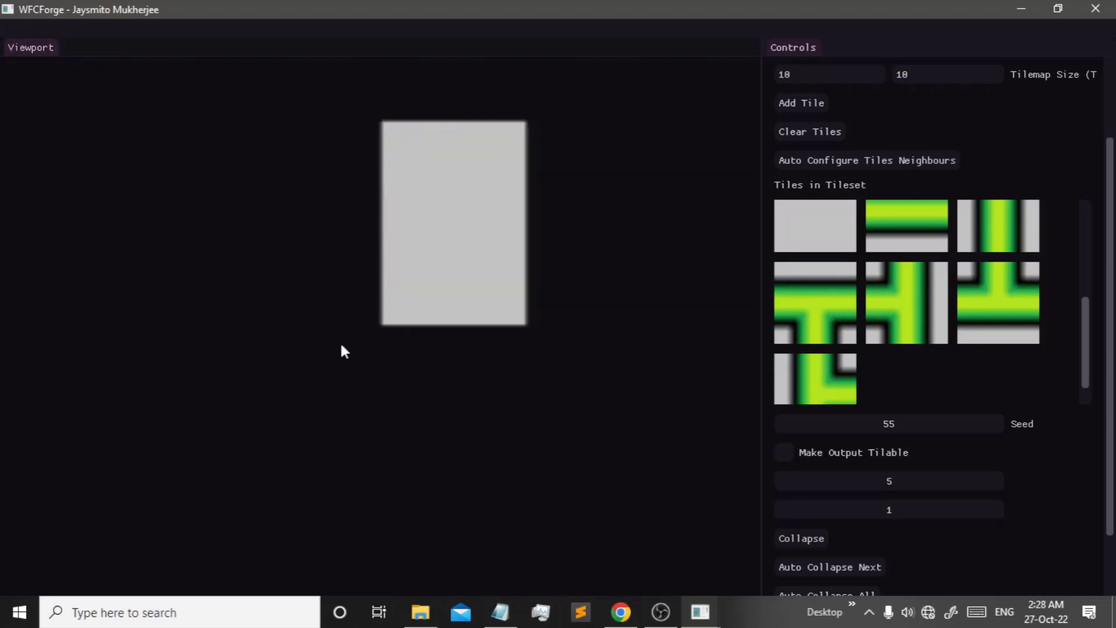
- Extend the grey rectangle leftward into an L-shape with blank grey tiles
{"action": "left_click", "coordinate": [374, 334]}
{"action": "left_click", "coordinate": [519, 186]}
{"action": "left_click", "coordinate": [251, 294]}
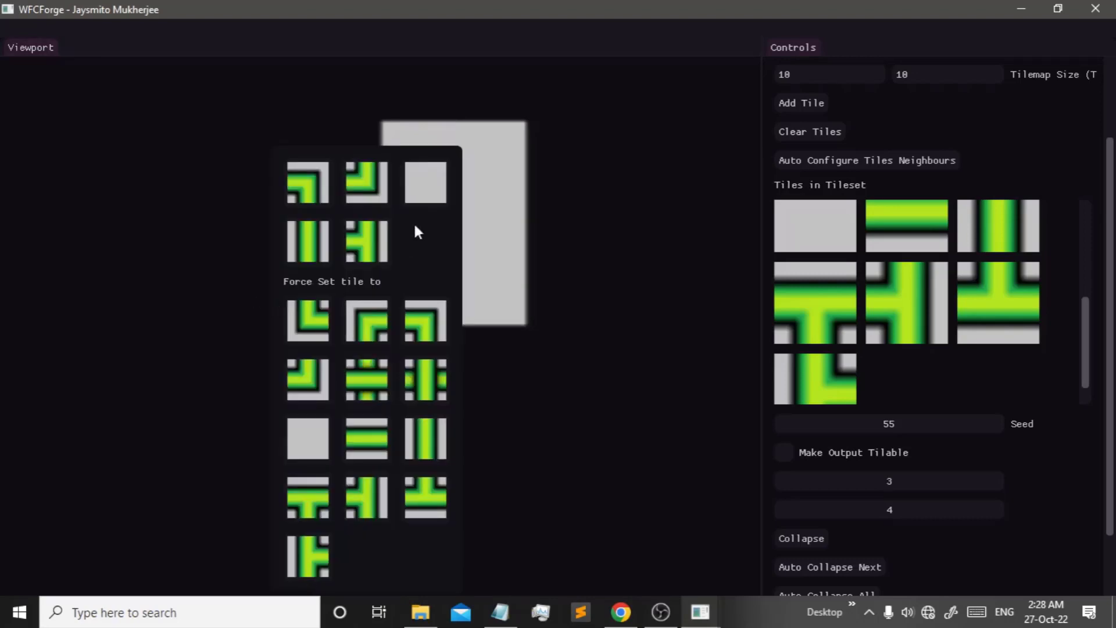
{"action": "left_click", "coordinate": [425, 181]}
{"action": "left_click", "coordinate": [223, 319]}
{"action": "left_click", "coordinate": [354, 179]}
{"action": "left_click", "coordinate": [178, 336]}
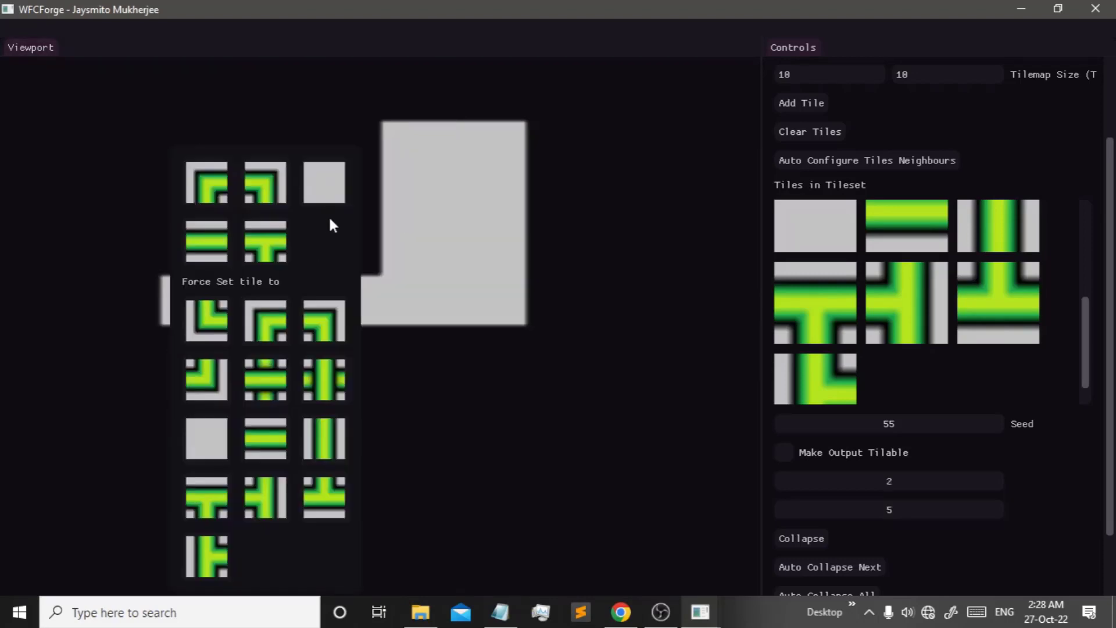
{"action": "left_click", "coordinate": [324, 180]}
- Add more blank grey tiles to widen the grey area downward and to the left
{"action": "left_click", "coordinate": [240, 362]}
{"action": "left_click", "coordinate": [341, 247]}
{"action": "left_click", "coordinate": [343, 355]}
{"action": "left_click", "coordinate": [437, 244]}
{"action": "left_click", "coordinate": [201, 401]}
{"action": "left_click", "coordinate": [273, 403]}
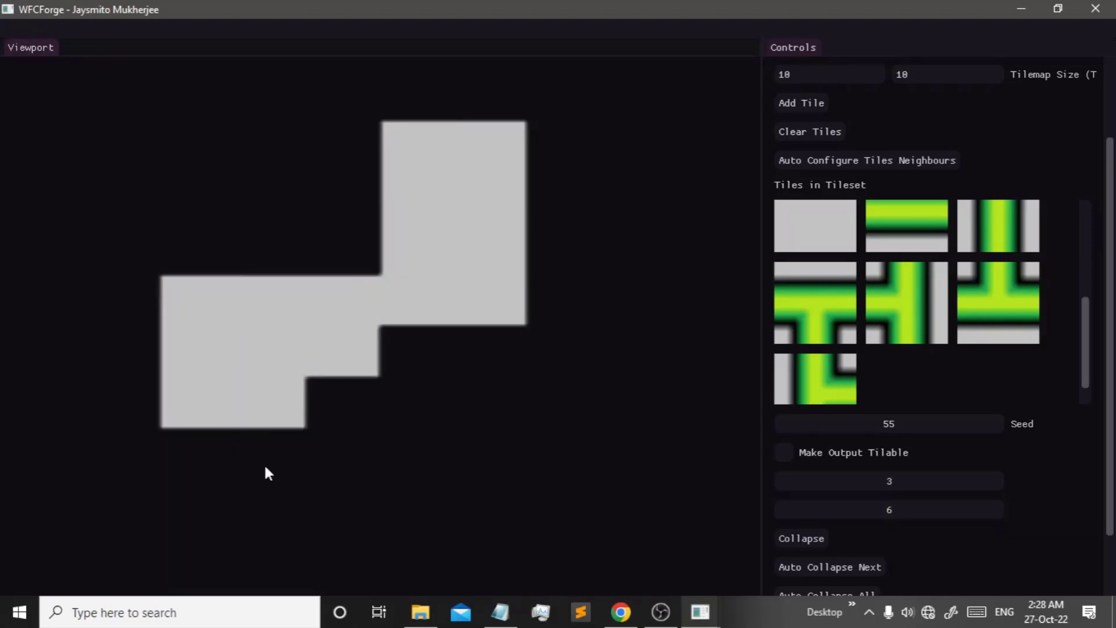
{"action": "left_click", "coordinate": [263, 456]}
{"action": "left_click", "coordinate": [193, 447]}
{"action": "left_click", "coordinate": [295, 248]}
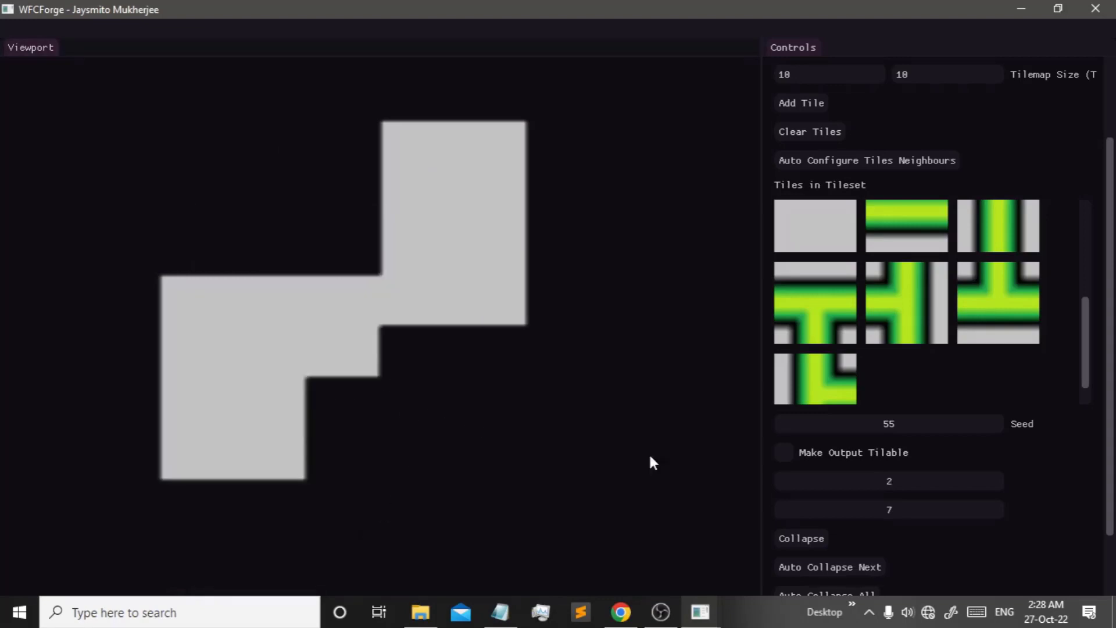
- Auto-collapse the rest of the map and give the empty top-left cell a corner tile
{"action": "scroll", "coordinate": [818, 523], "scroll_direction": "down", "scroll_amount": 3}
{"action": "left_click", "coordinate": [843, 516]}
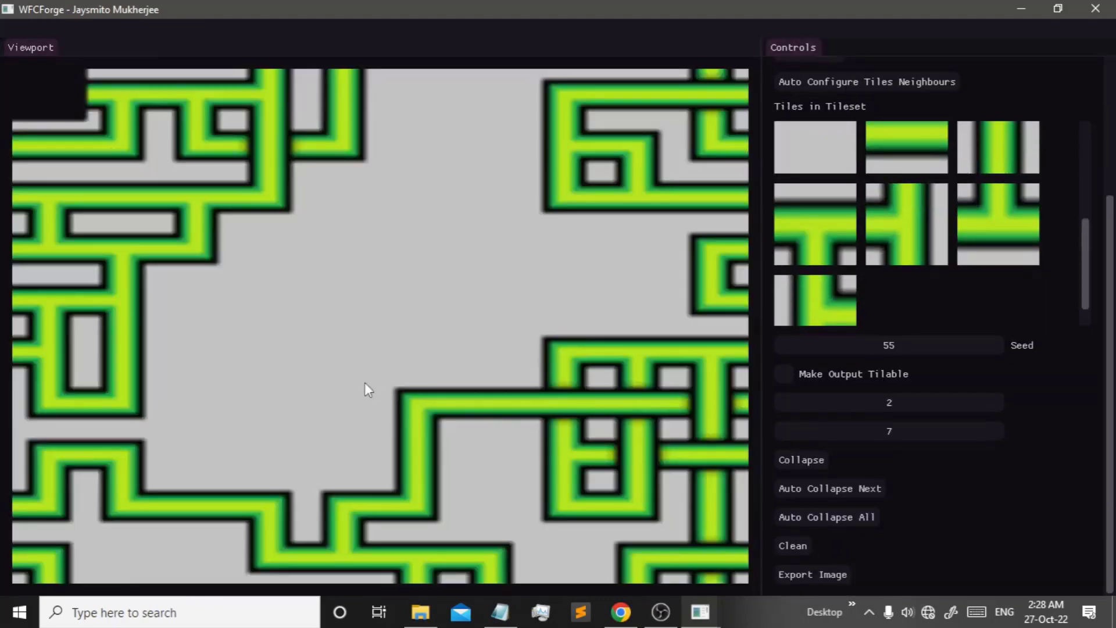
{"action": "left_click", "coordinate": [45, 91]}
{"action": "left_click", "coordinate": [87, 121]}
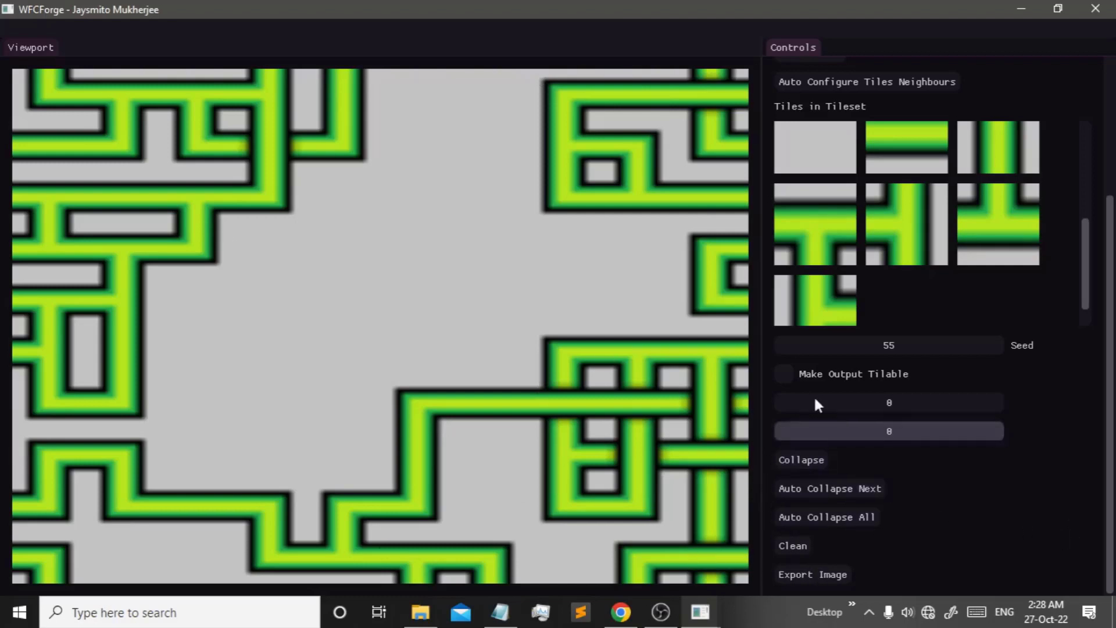
- Clear all tiles from the map and turn on Make Output Tilable
{"action": "left_click", "coordinate": [782, 545]}
{"action": "scroll", "coordinate": [782, 541], "scroll_direction": "up", "scroll_amount": 3}
{"action": "left_click", "coordinate": [800, 557]}
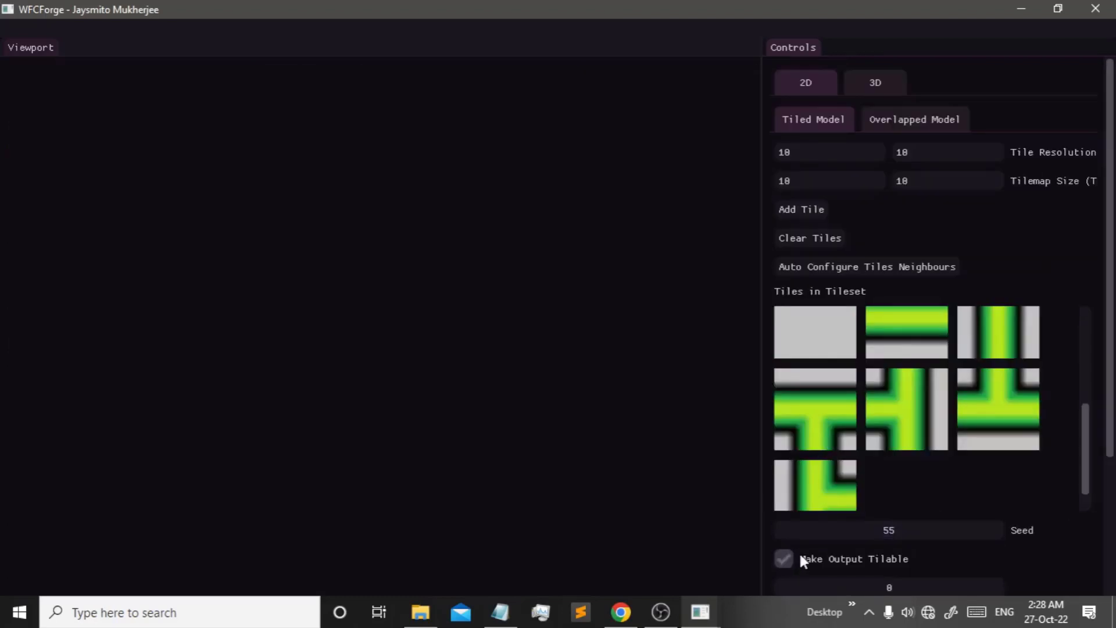
{"action": "scroll", "coordinate": [799, 551], "scroll_direction": "down", "scroll_amount": 3}
- Hand-place pipe tiles from Force Set to form the green figure 8
{"action": "left_click", "coordinate": [361, 300]}
{"action": "left_click", "coordinate": [389, 289]}
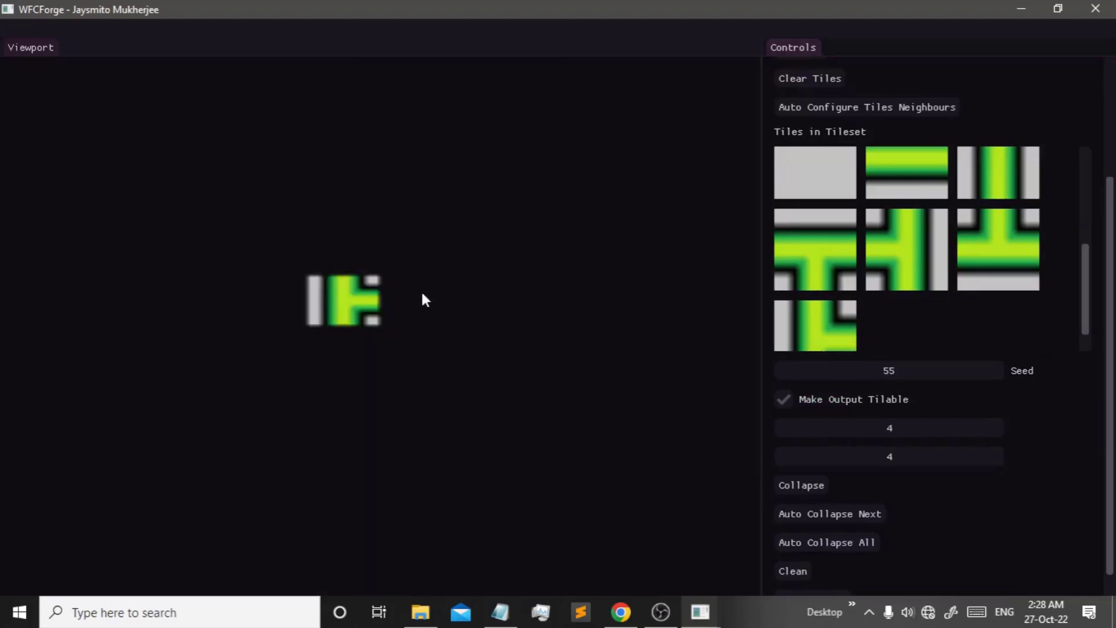
{"action": "left_click", "coordinate": [422, 293]}
{"action": "left_click", "coordinate": [459, 229]}
{"action": "left_click", "coordinate": [362, 251]}
{"action": "left_click", "coordinate": [396, 126]}
{"action": "left_click", "coordinate": [416, 249]}
{"action": "left_click", "coordinate": [451, 184]}
{"action": "left_click", "coordinate": [414, 350]}
- Surround the 8 with blank grey tiles
{"action": "left_click", "coordinate": [350, 350]}
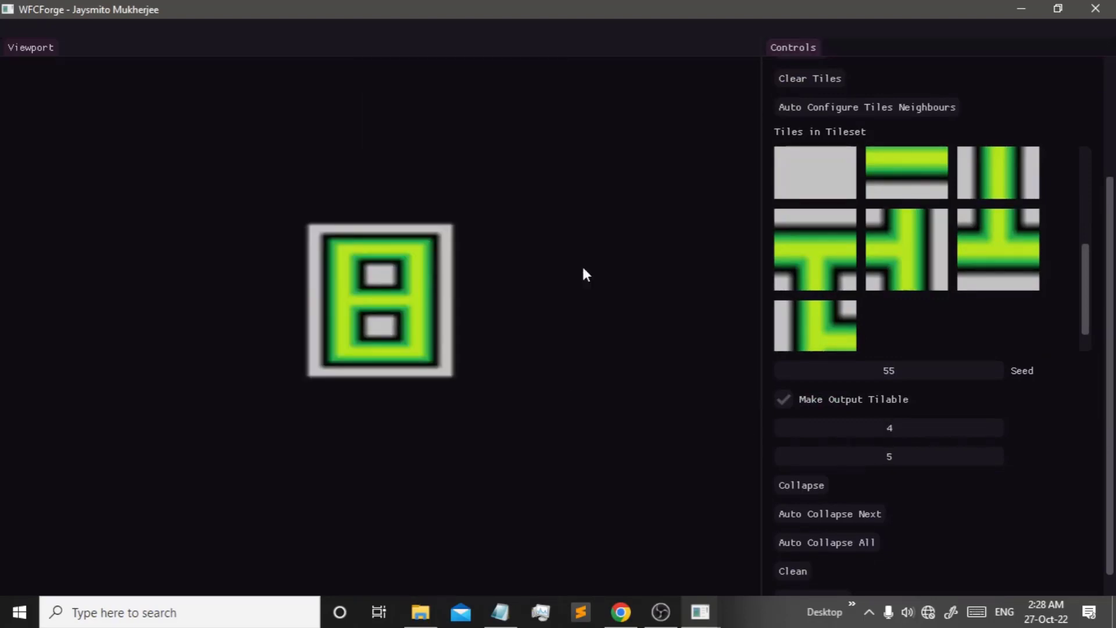
{"action": "left_click", "coordinate": [480, 250]}
{"action": "left_click", "coordinate": [489, 199]}
{"action": "left_click", "coordinate": [428, 190]}
{"action": "left_click", "coordinate": [264, 296]}
{"action": "left_click", "coordinate": [356, 402]}
{"action": "left_click", "coordinate": [452, 242]}
{"action": "left_click", "coordinate": [381, 402]}
{"action": "left_click", "coordinate": [503, 329]}
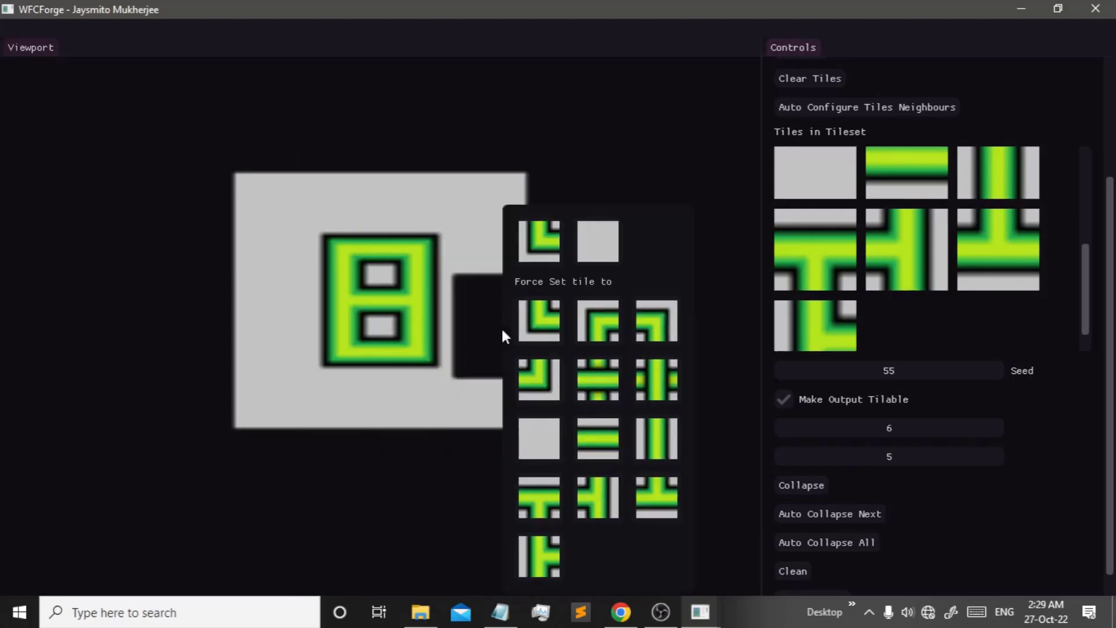
- Lay frame pipes along the next row, down the right side, and at the top corner
{"action": "left_click", "coordinate": [597, 241]}
{"action": "left_click", "coordinate": [461, 453]}
{"action": "left_click", "coordinate": [498, 241]}
{"action": "left_click", "coordinate": [550, 454]}
{"action": "left_click", "coordinate": [562, 402]}
{"action": "left_click", "coordinate": [659, 222]}
{"action": "left_click", "coordinate": [563, 351]}
{"action": "left_click", "coordinate": [563, 197]}
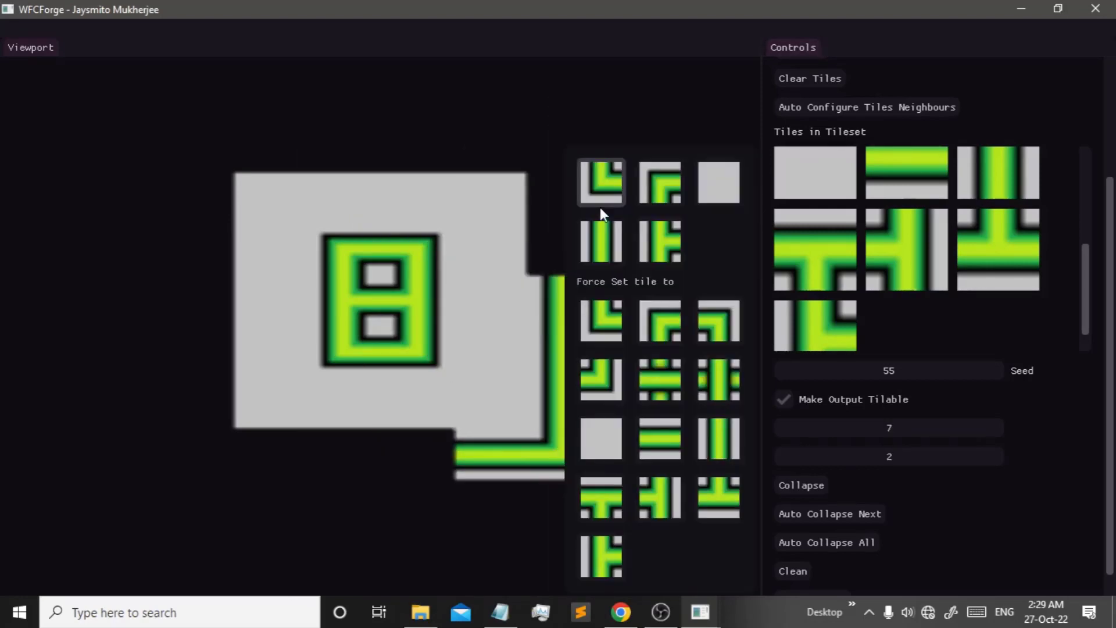
{"action": "left_click", "coordinate": [600, 239]}
{"action": "left_click", "coordinate": [563, 146]}
- Extend the frame across the top and run the pipe down the left side
{"action": "left_click", "coordinate": [415, 146]}
{"action": "left_click", "coordinate": [451, 174]}
{"action": "left_click", "coordinate": [350, 132]}
{"action": "left_click", "coordinate": [444, 168]}
{"action": "left_click", "coordinate": [350, 105]}
{"action": "left_click", "coordinate": [444, 141]}
{"action": "left_click", "coordinate": [281, 77]}
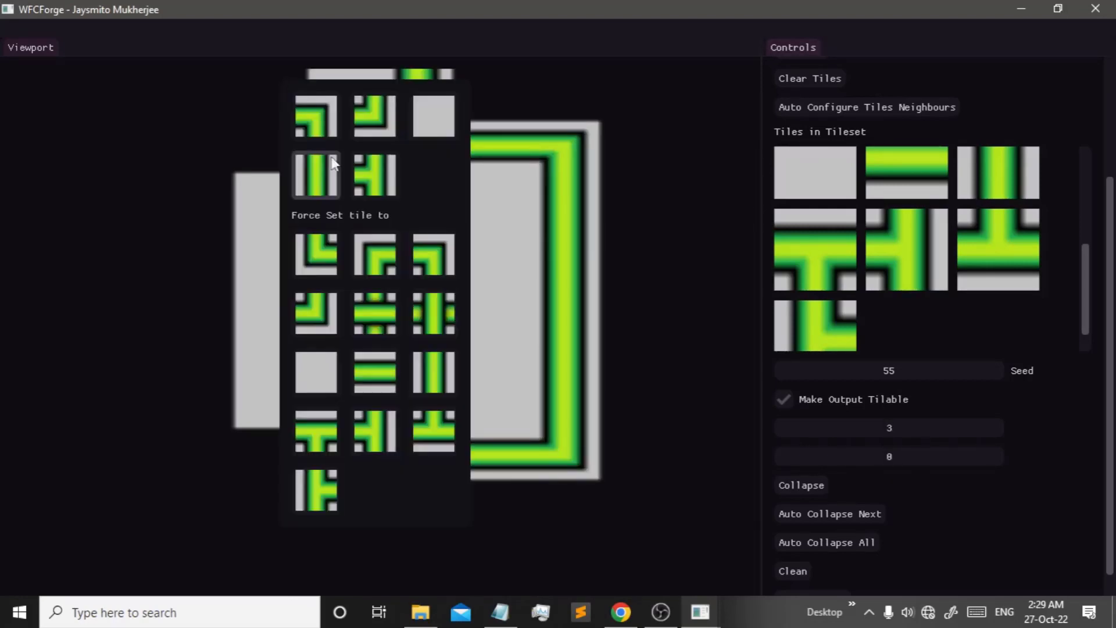
{"action": "left_click", "coordinate": [330, 166]}
{"action": "left_click", "coordinate": [202, 198]}
{"action": "left_click", "coordinate": [303, 221]}
{"action": "left_click", "coordinate": [259, 453]}
- Place pipe tiles in the bottom rows to close the frame
{"action": "left_click", "coordinate": [340, 233]}
{"action": "left_click", "coordinate": [317, 453]}
{"action": "left_click", "coordinate": [352, 223]}
{"action": "left_click", "coordinate": [350, 504]}
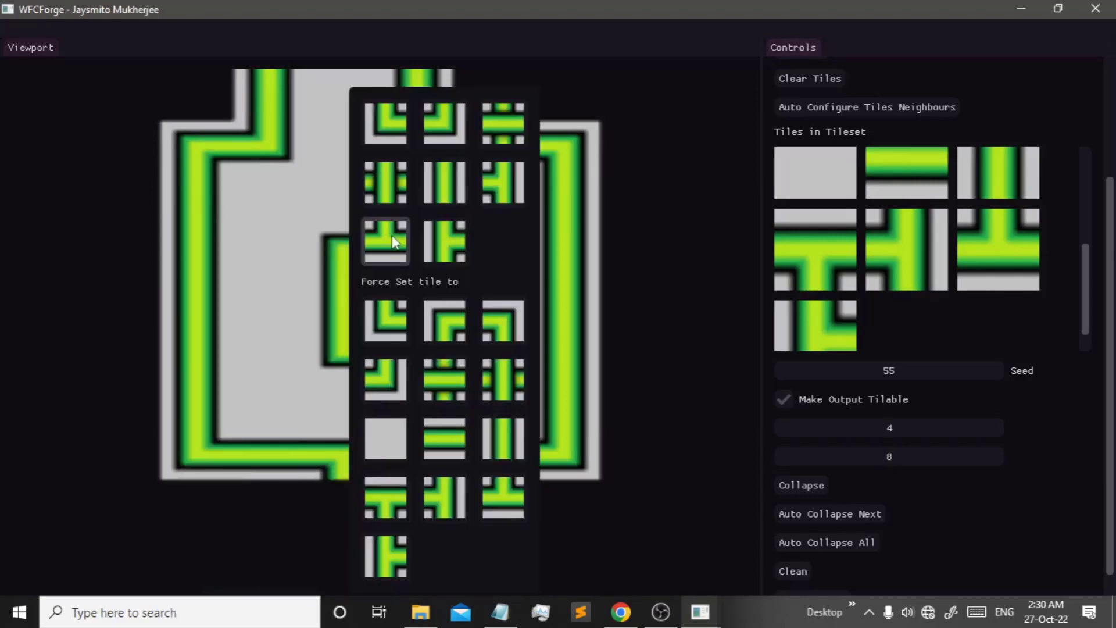
{"action": "left_click", "coordinate": [445, 184]}
{"action": "left_click", "coordinate": [407, 506]}
{"action": "left_click", "coordinate": [417, 569]}
{"action": "left_click", "coordinate": [569, 183]}
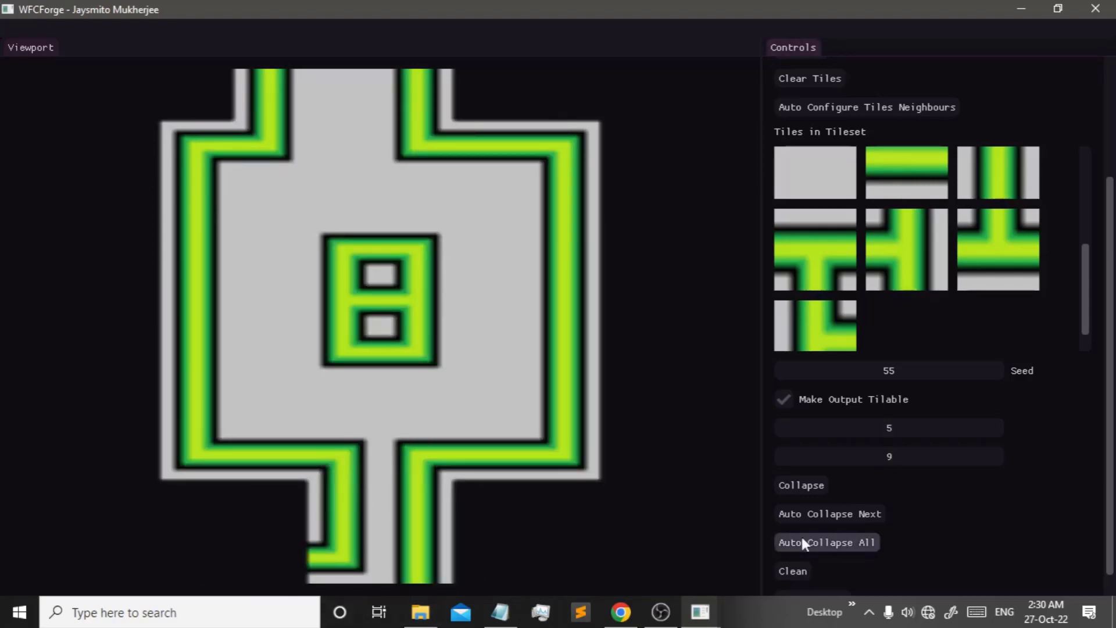
- Auto-collapse the rest of the map and force-set a fitting tile in the empty top-right cell
{"action": "left_click", "coordinate": [847, 542]}
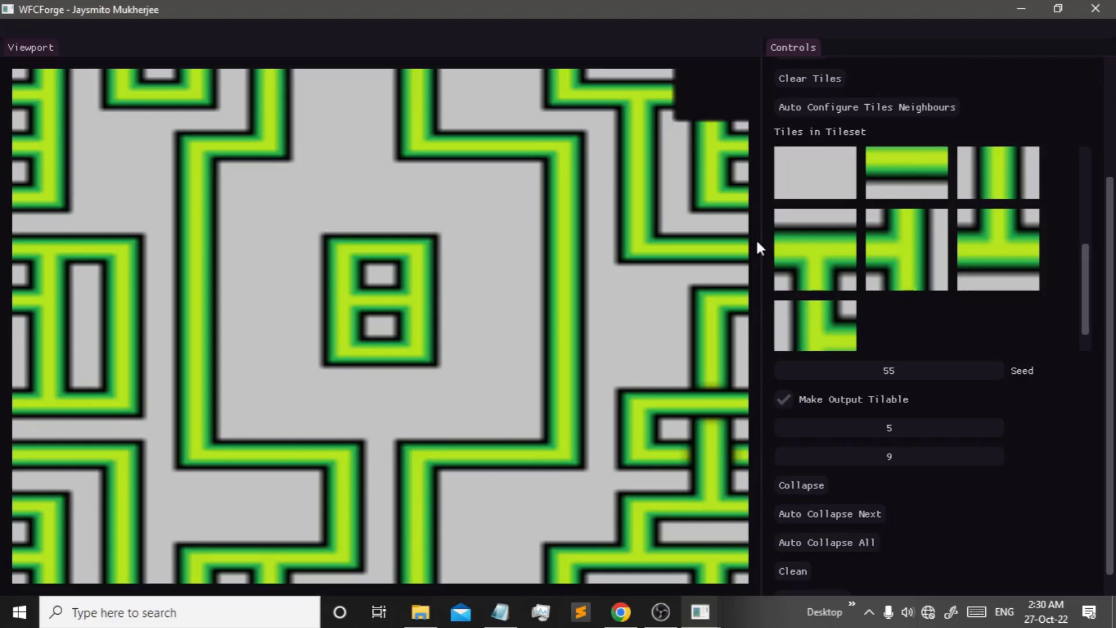
{"action": "left_click", "coordinate": [672, 80]}
{"action": "left_click", "coordinate": [650, 86]}
{"action": "left_click", "coordinate": [705, 97]}
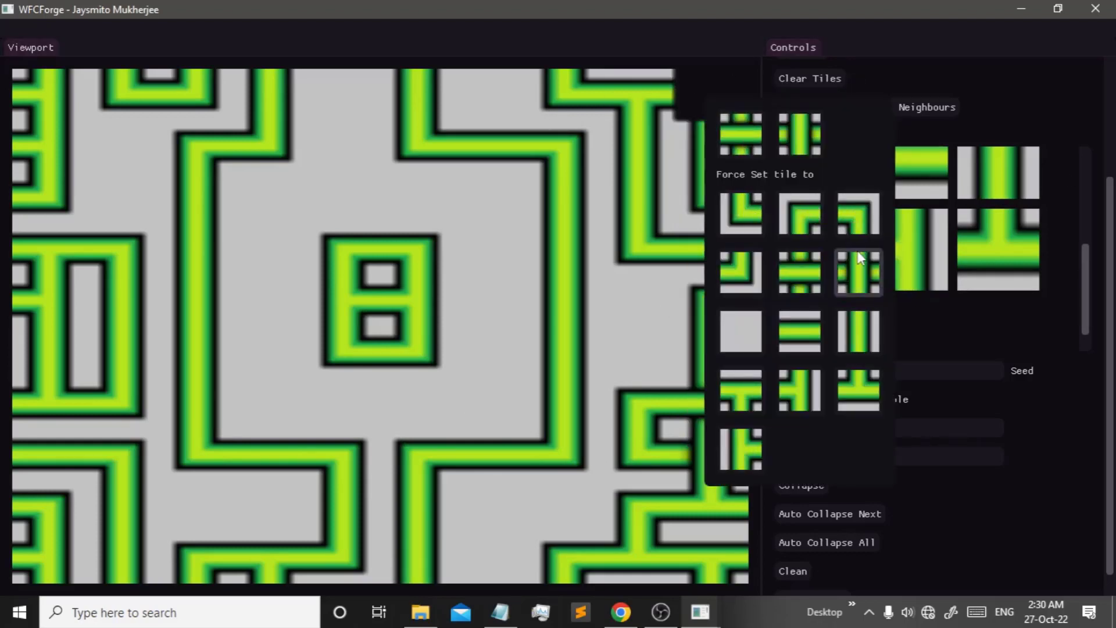
{"action": "left_click", "coordinate": [793, 260]}
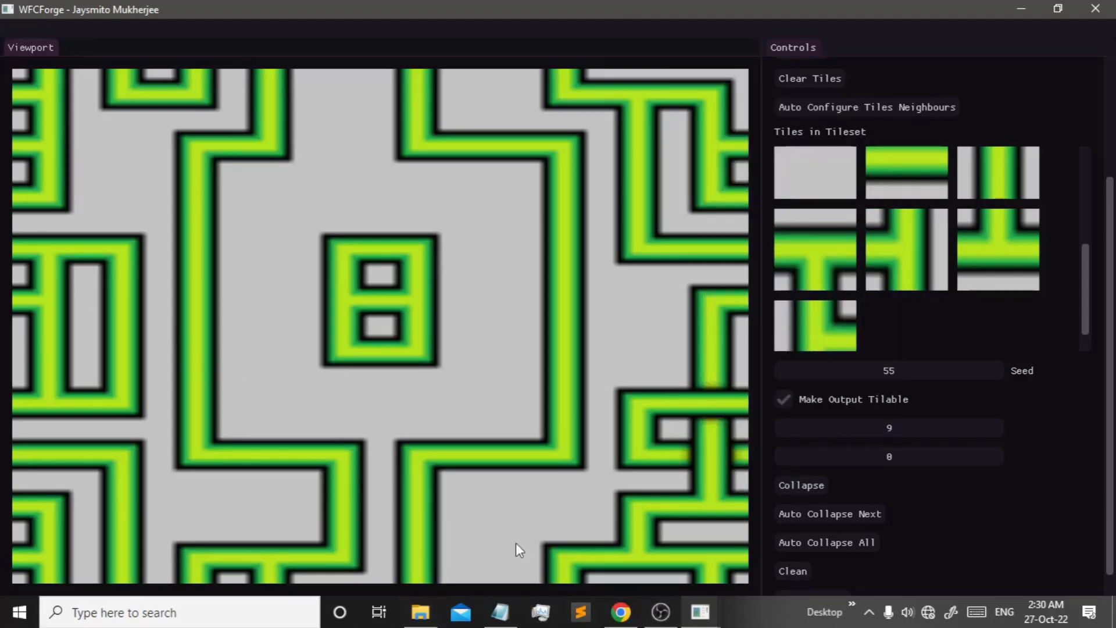
- Export the map image as output.png
{"action": "scroll", "coordinate": [809, 457], "scroll_direction": "down", "scroll_amount": 1}
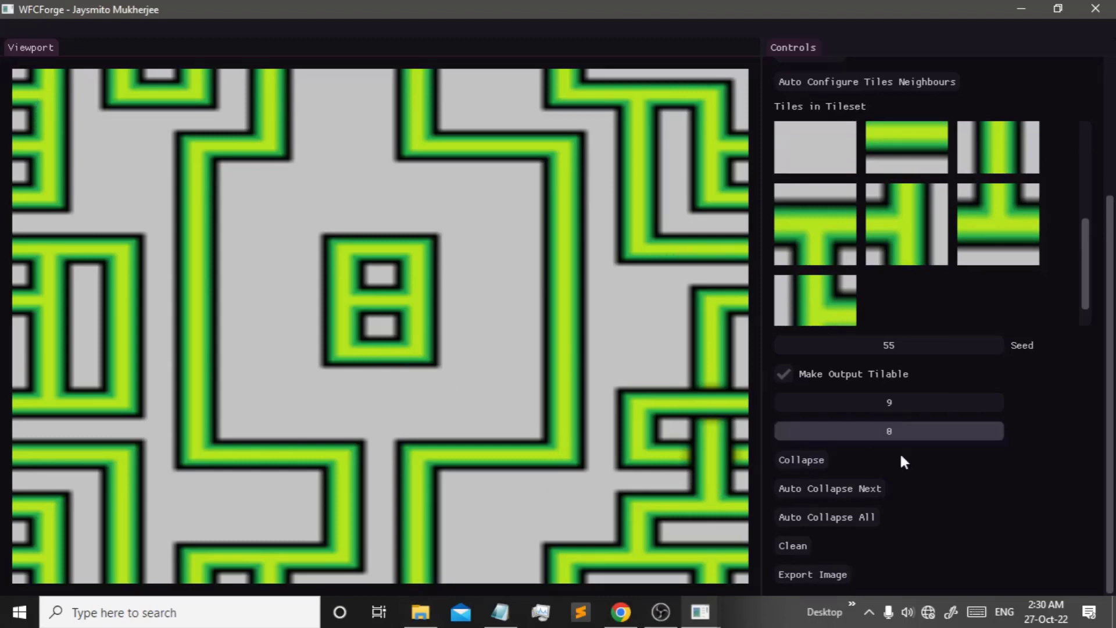
{"action": "left_click", "coordinate": [829, 575]}
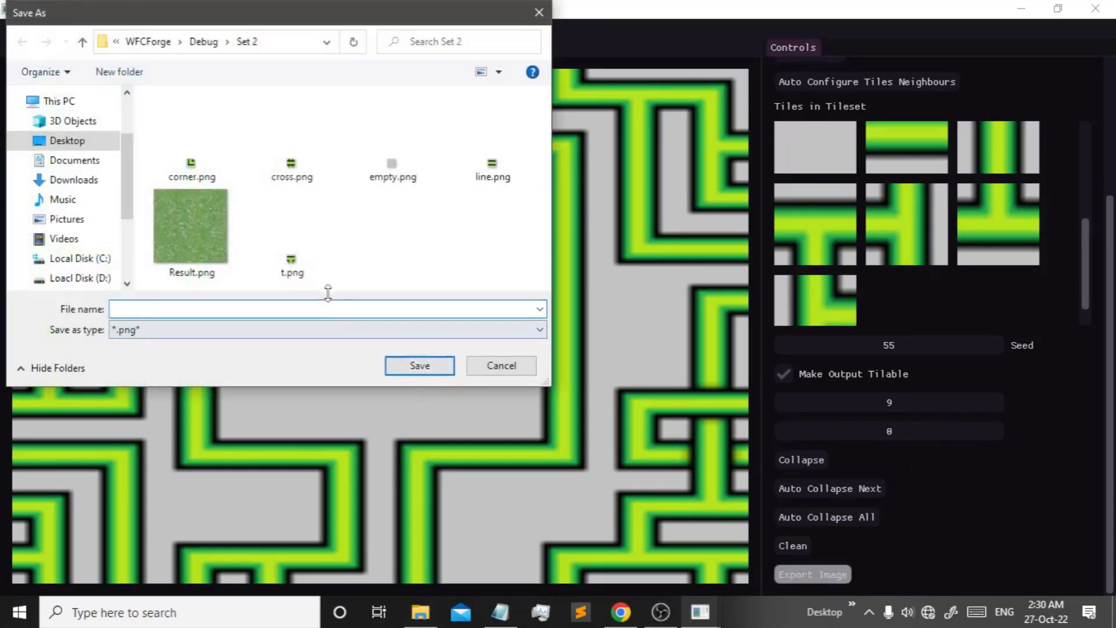
{"action": "type", "text": "output.png"}
{"action": "left_click", "coordinate": [418, 364]}
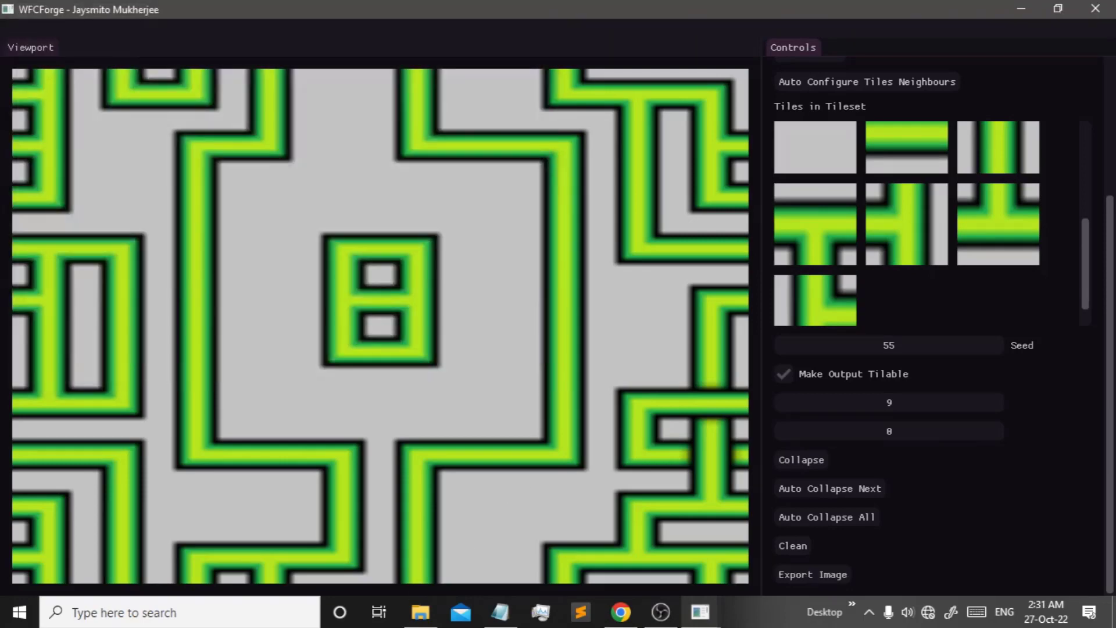
{"action": "left_click", "coordinate": [420, 612]}
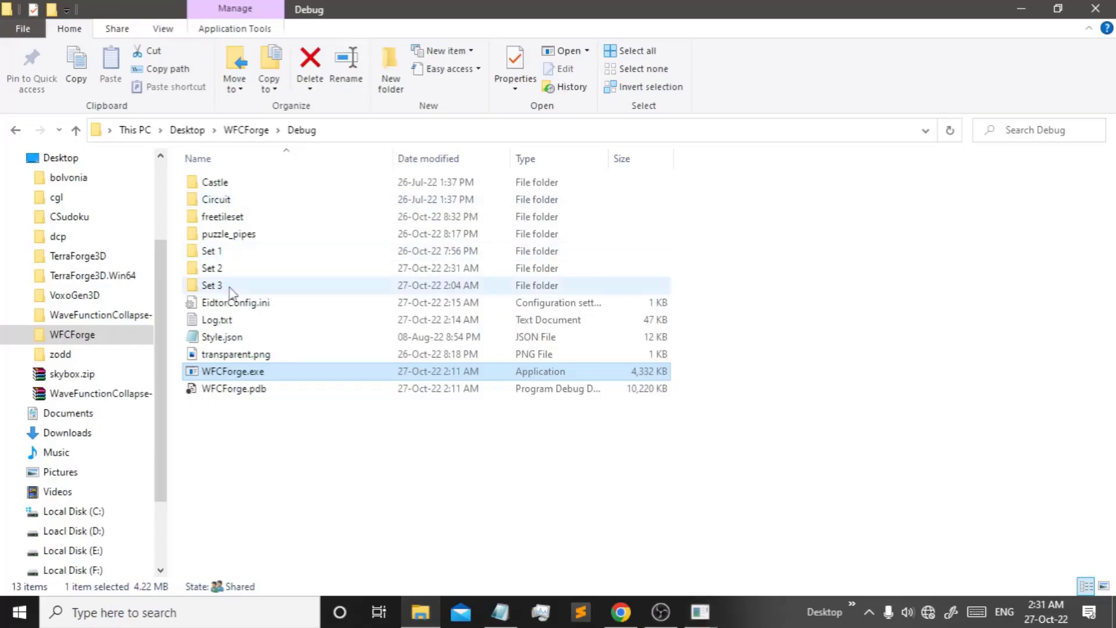
- Confirm output.png is in the Set 2 folder at 100 × 100, then return to WFCForge
{"action": "double_click", "coordinate": [213, 250]}
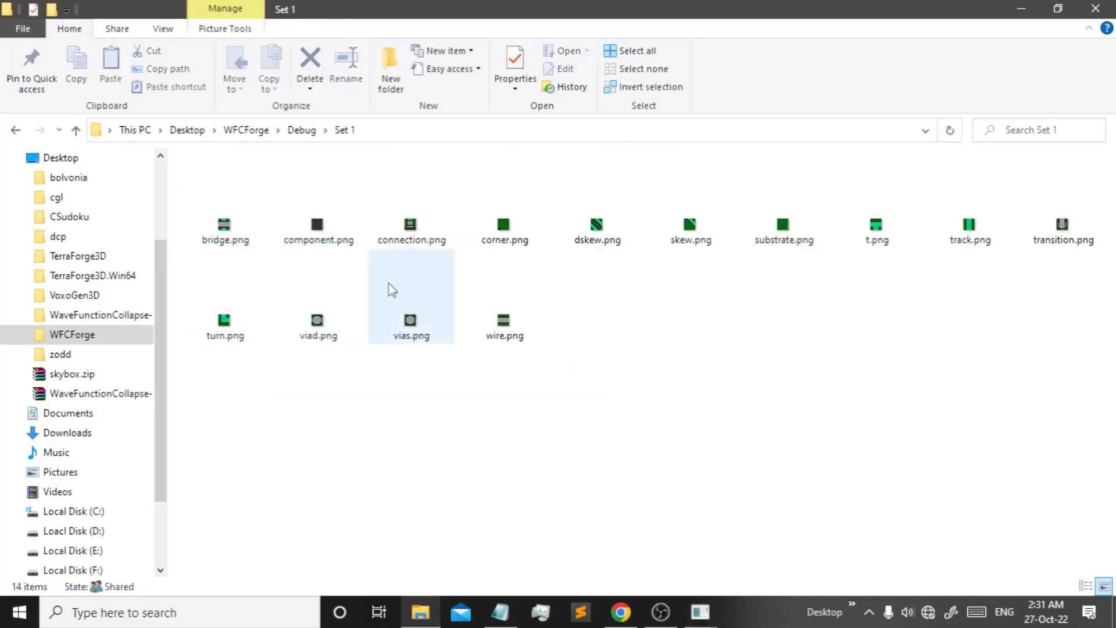
{"action": "left_click", "coordinate": [302, 130]}
{"action": "double_click", "coordinate": [304, 266]}
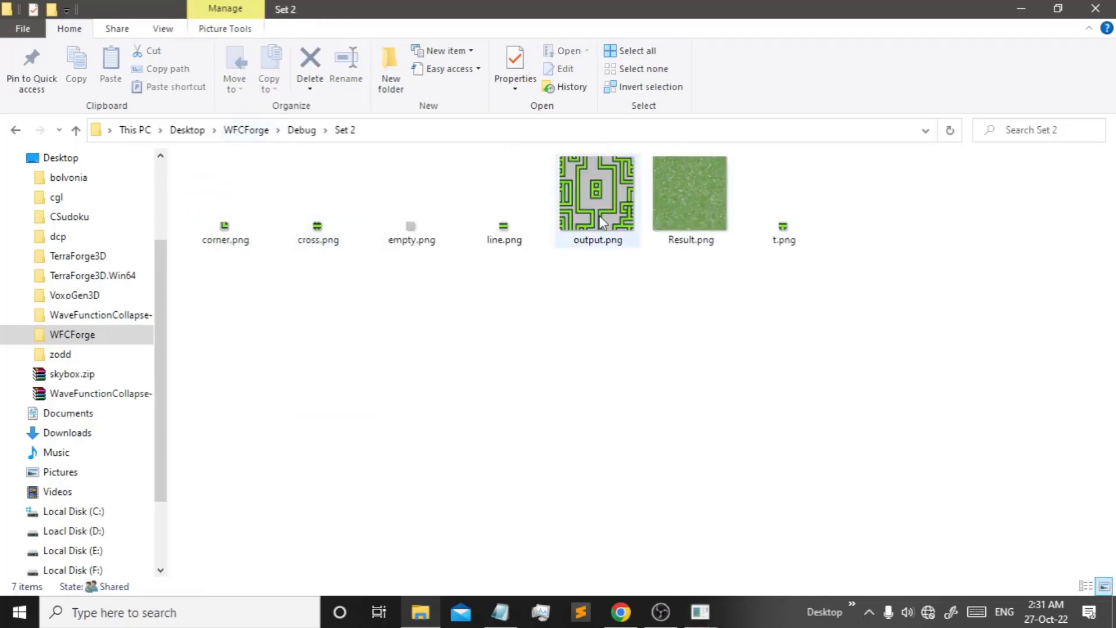
{"action": "left_click", "coordinate": [557, 227]}
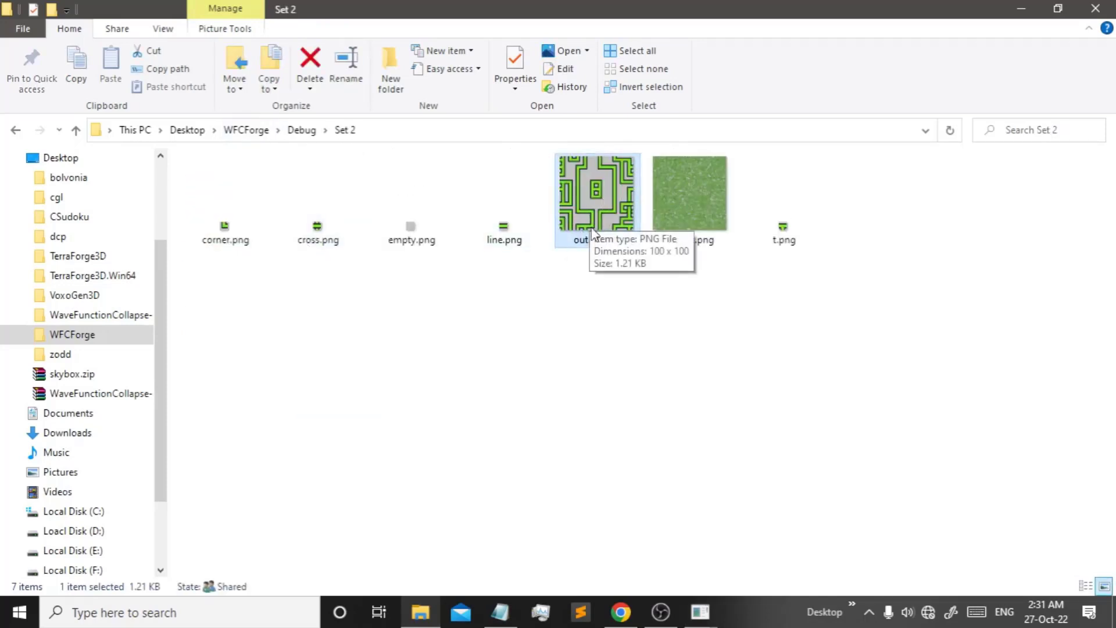
{"action": "left_click", "coordinate": [305, 130]}
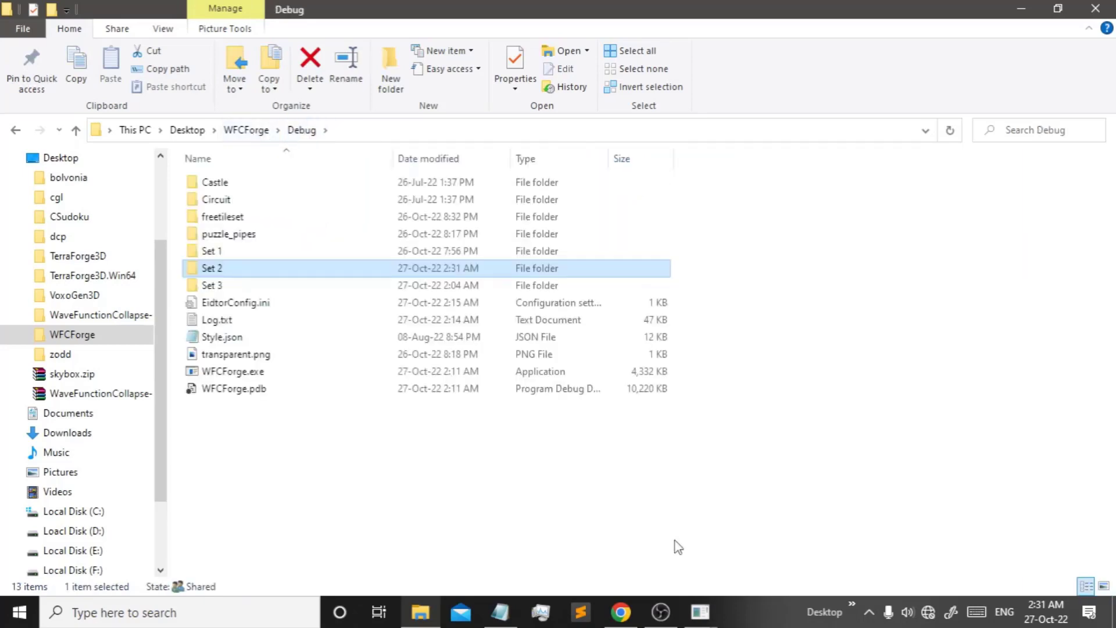
{"action": "left_click", "coordinate": [701, 612]}
{"action": "scroll", "coordinate": [913, 157], "scroll_direction": "up", "scroll_amount": 5}
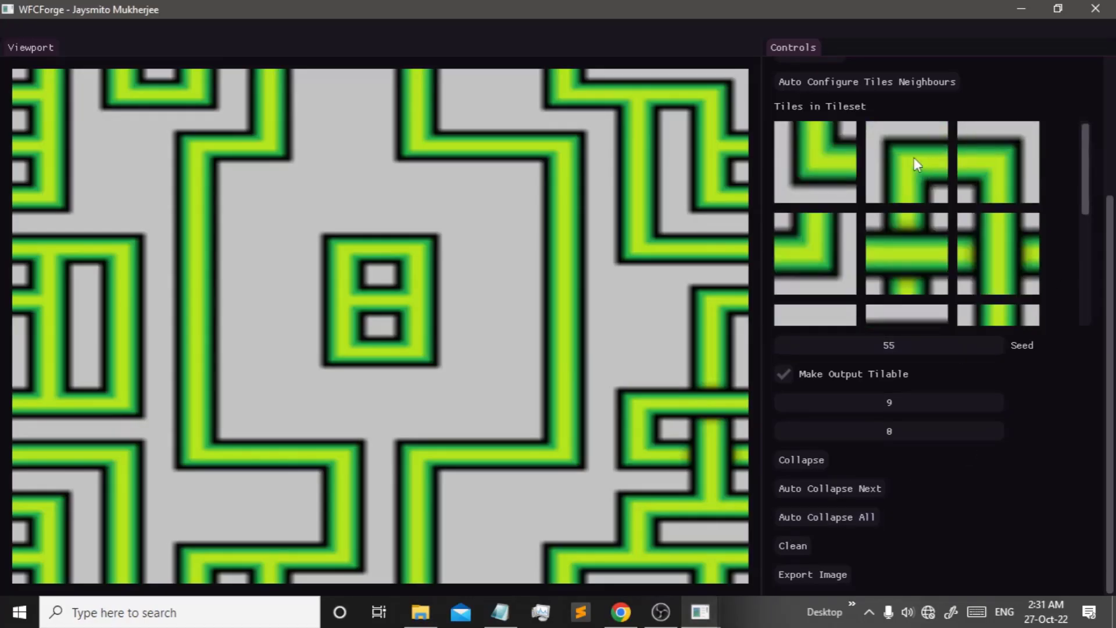
{"action": "scroll", "coordinate": [1026, 133], "scroll_direction": "up", "scroll_amount": 5}
- Resize the tilemap to 30 × 30, prepare it and auto-generate the whole map
{"action": "left_click", "coordinate": [814, 183]}
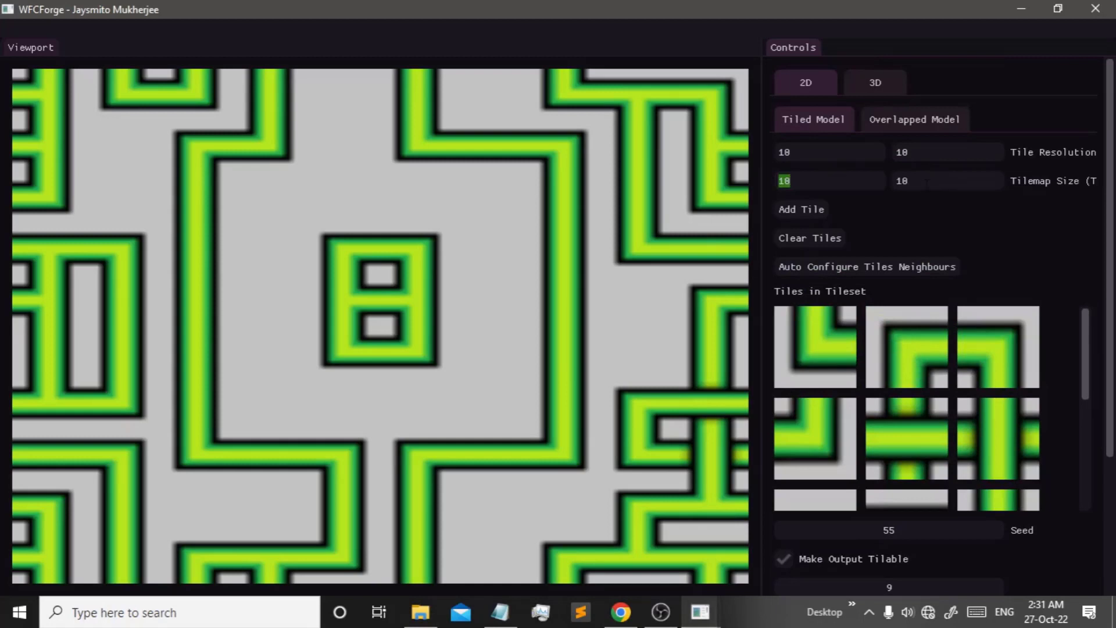
{"action": "type", "text": "30"}
{"action": "key", "text": "Tab"}
{"action": "type", "text": "30"}
{"action": "left_click", "coordinate": [837, 209]}
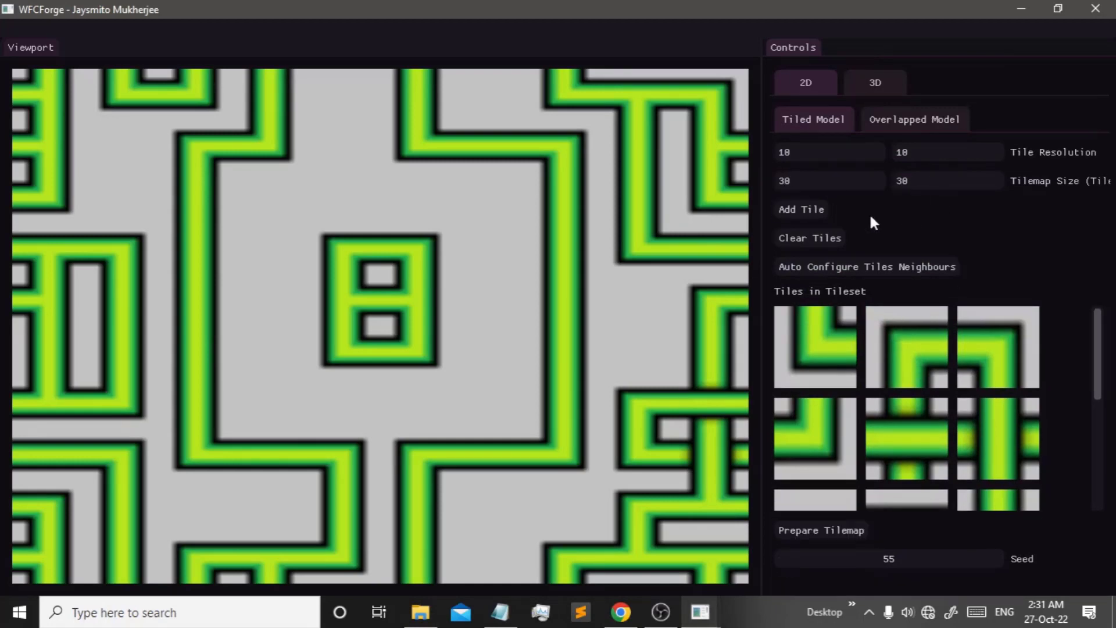
{"action": "scroll", "coordinate": [842, 443], "scroll_direction": "down", "scroll_amount": 5}
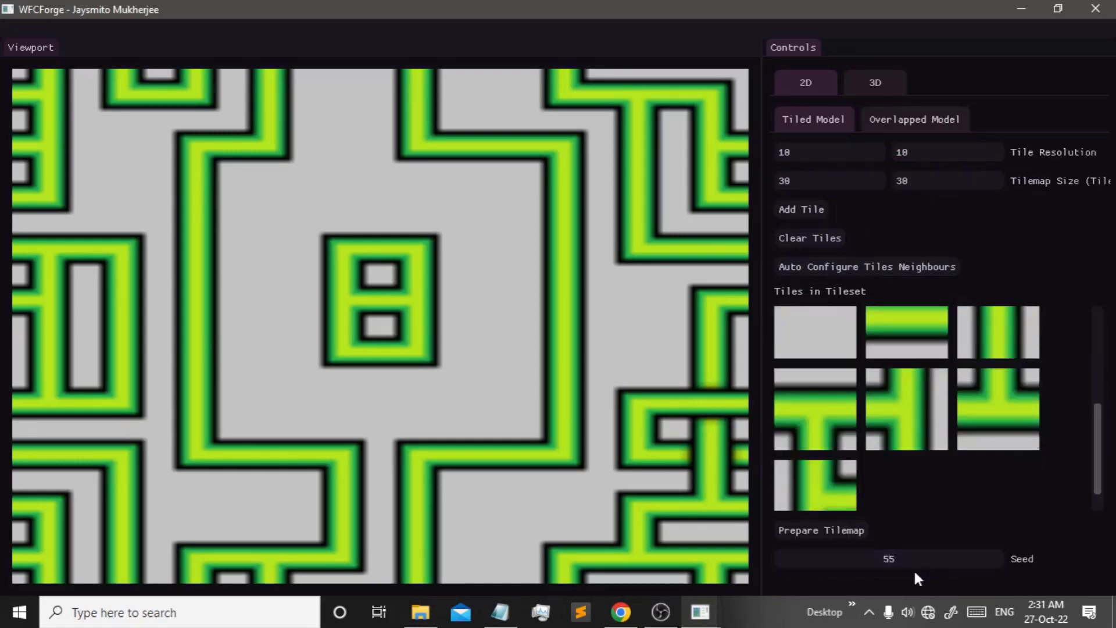
{"action": "left_click", "coordinate": [854, 530]}
{"action": "scroll", "coordinate": [936, 507], "scroll_direction": "down", "scroll_amount": 3}
{"action": "left_click", "coordinate": [833, 516]}
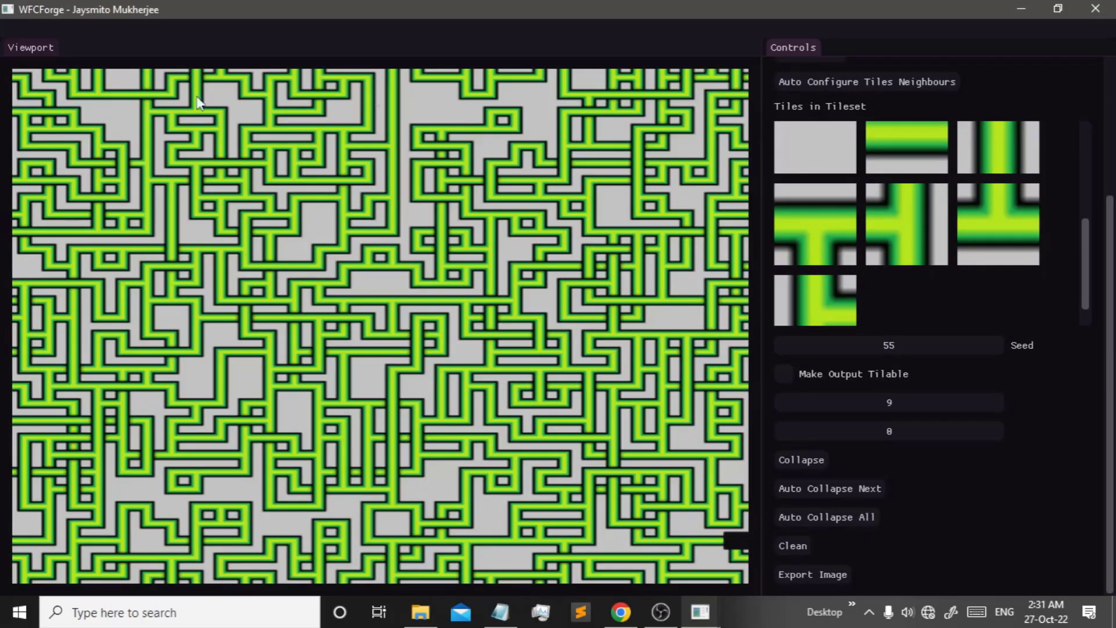
- Fill the remaining empty map cell with a tile chosen from Force Set
{"action": "left_click", "coordinate": [739, 540]}
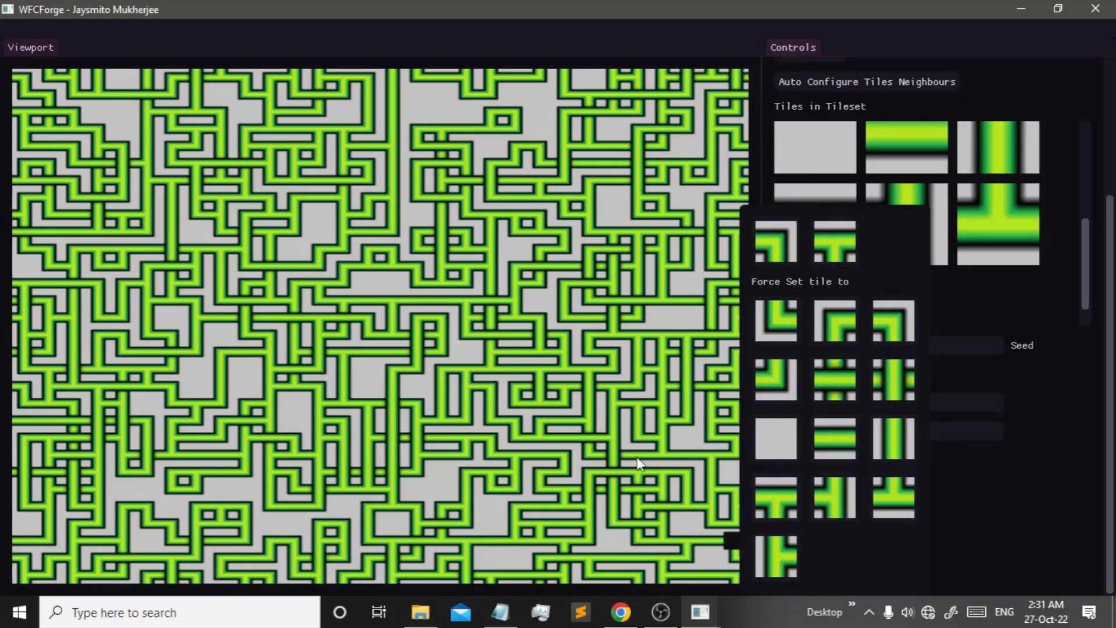
{"action": "left_click", "coordinate": [776, 243]}
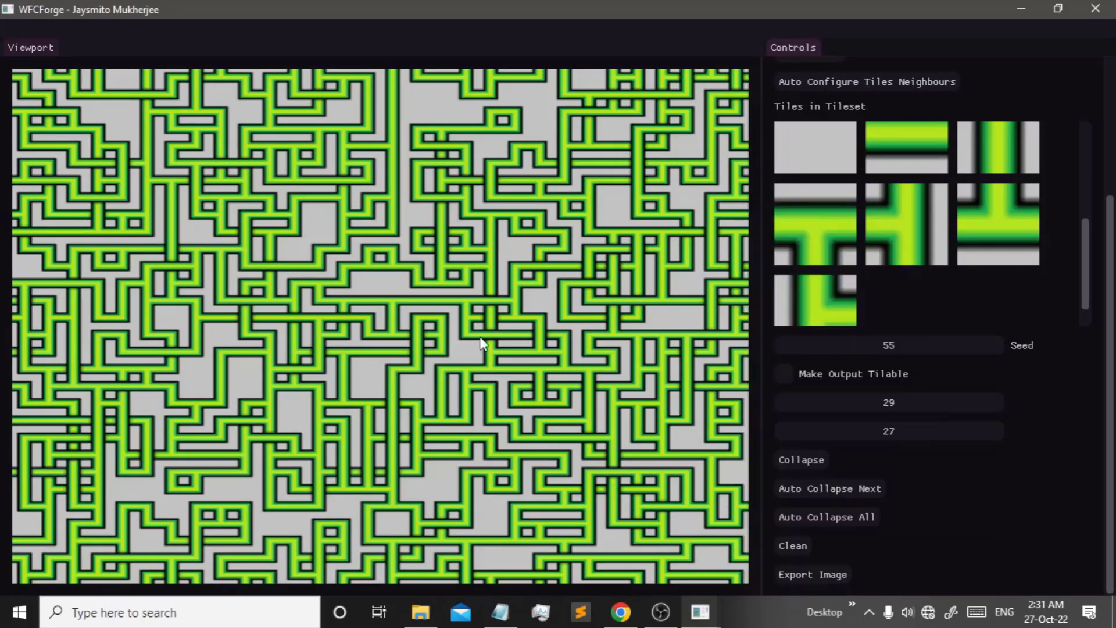
{"action": "scroll", "coordinate": [1062, 98], "scroll_direction": "up", "scroll_amount": 5}
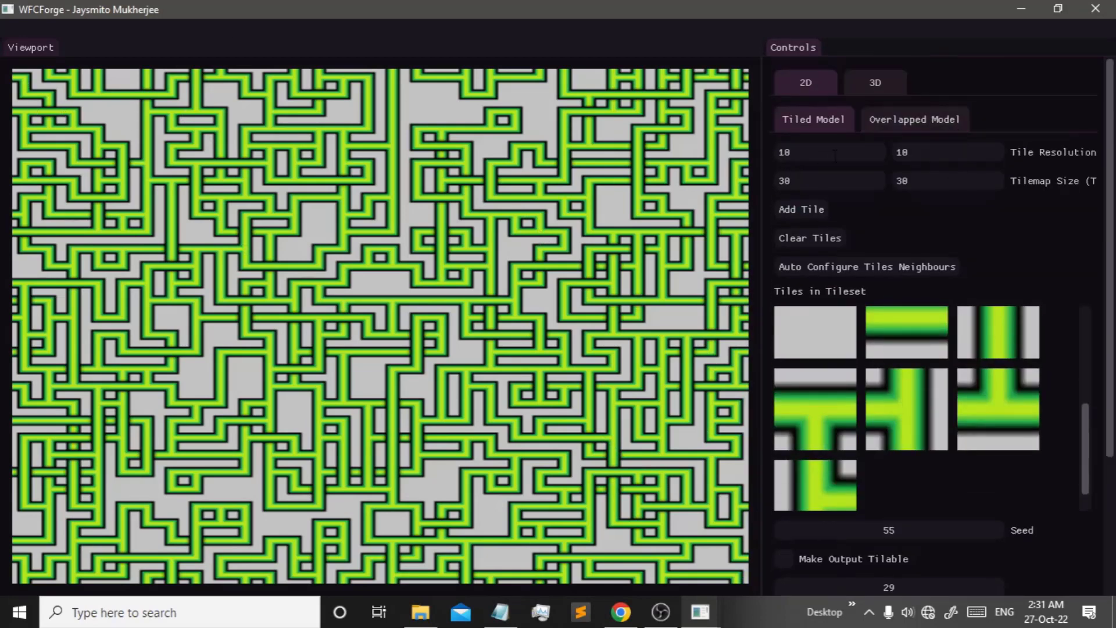
{"action": "scroll", "coordinate": [906, 420], "scroll_direction": "down", "scroll_amount": 1}
- Review a tileset tile's neighbour configuration, then clear all tiles from the tileset
{"action": "left_click", "coordinate": [804, 369]}
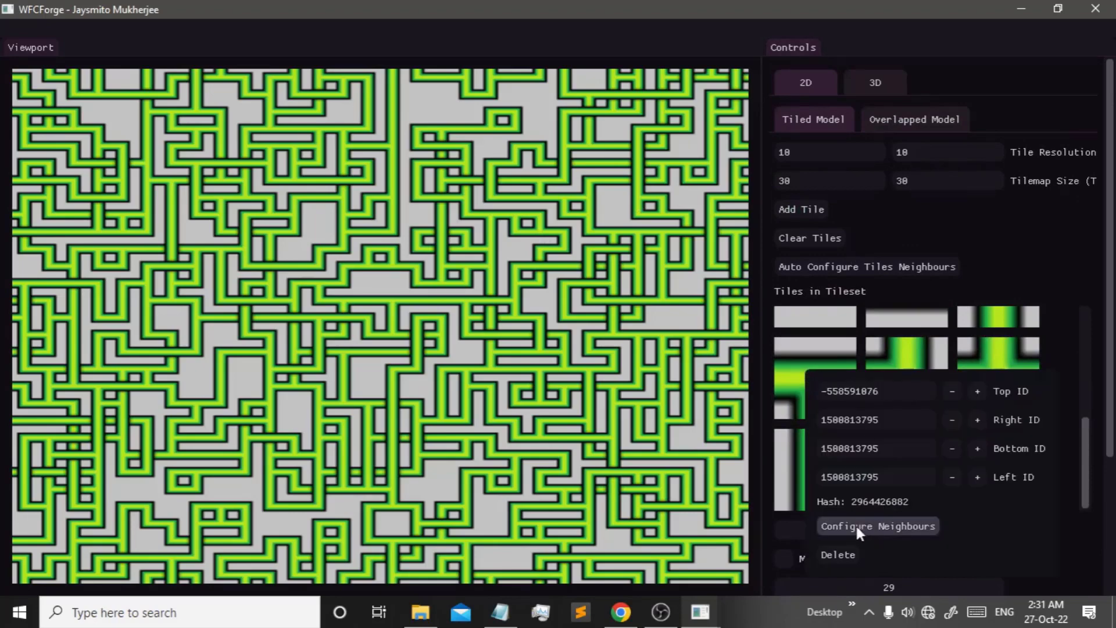
{"action": "left_click", "coordinate": [855, 527]}
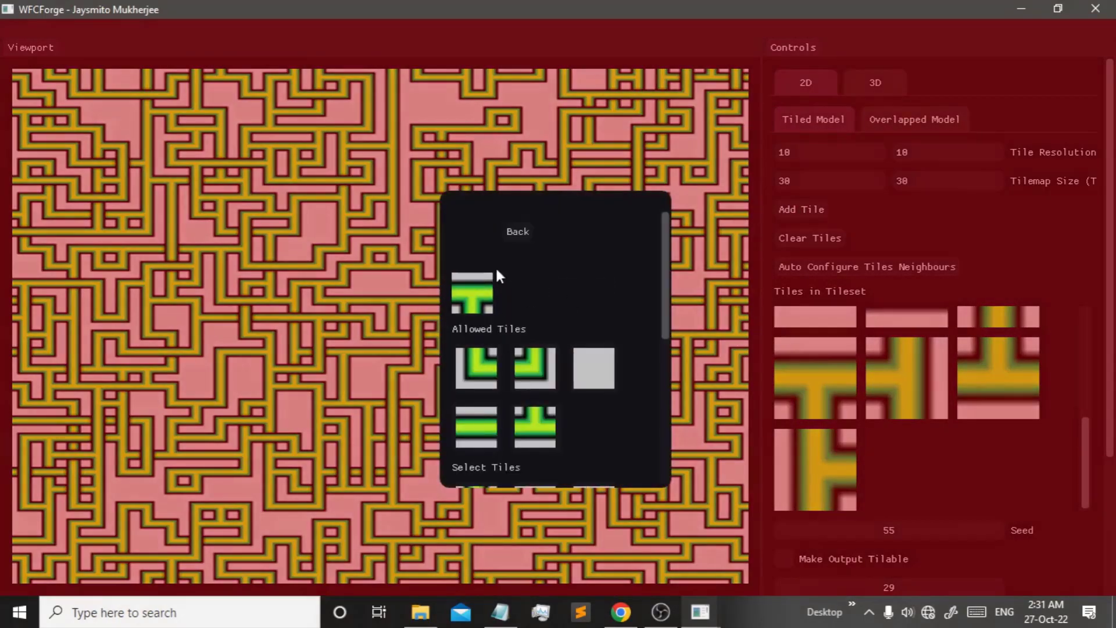
{"action": "left_click", "coordinate": [529, 232]}
{"action": "left_click", "coordinate": [467, 407]}
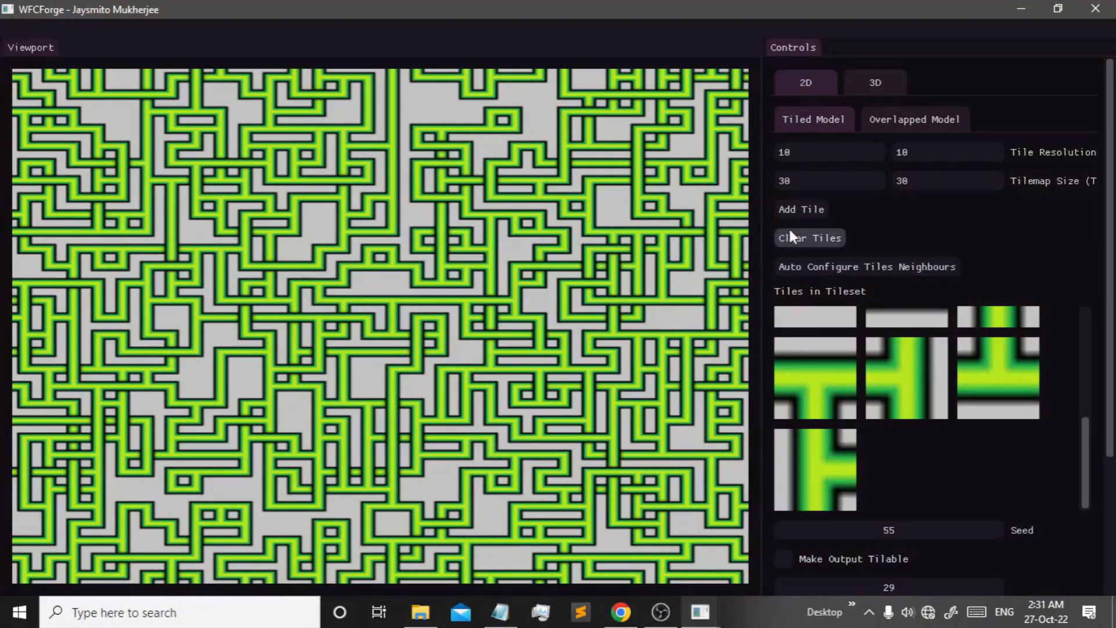
{"action": "left_click", "coordinate": [830, 243]}
- Browse to the Set 3 tile images, then delete the three loaded tiles to empty the tileset
{"action": "left_click", "coordinate": [803, 211]}
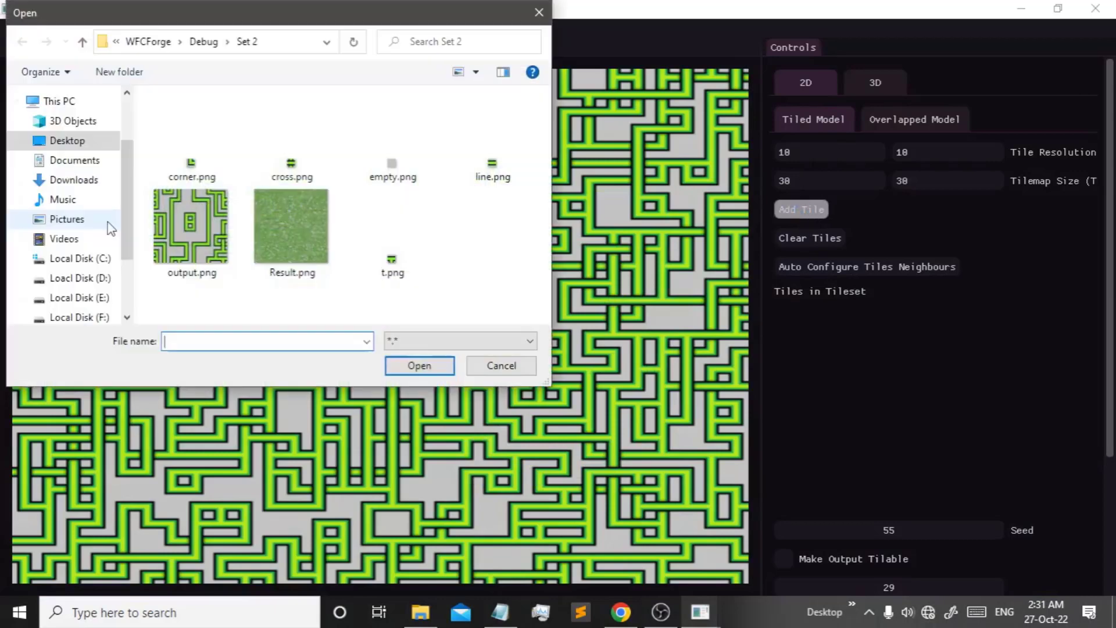
{"action": "left_click", "coordinate": [204, 42]}
{"action": "left_click", "coordinate": [186, 222]}
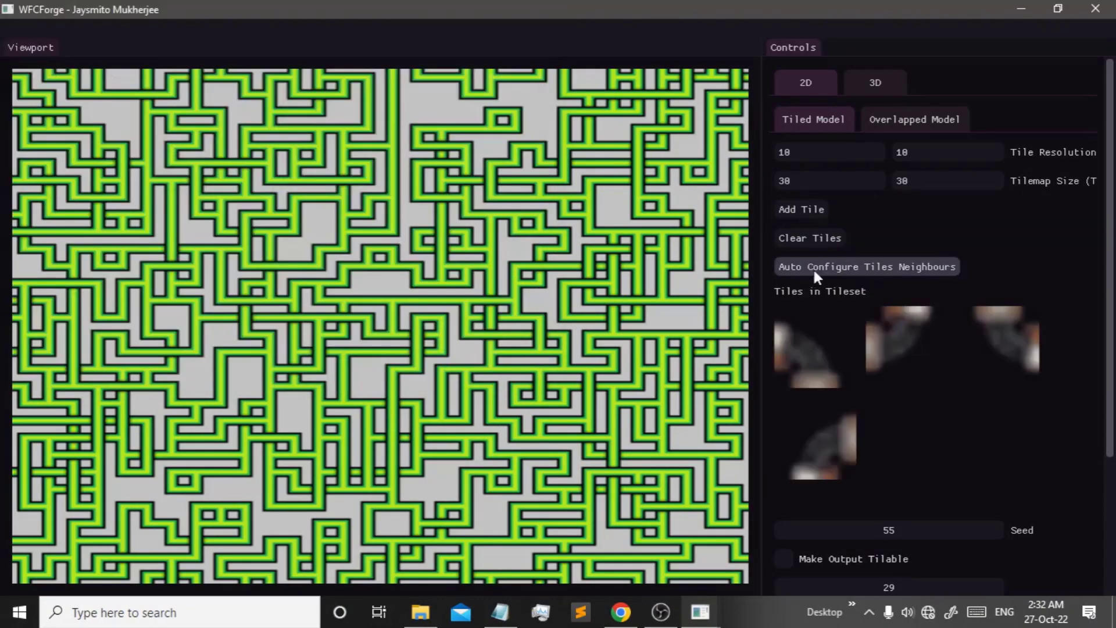
{"action": "right_click", "coordinate": [822, 355]}
{"action": "left_click", "coordinate": [857, 540]}
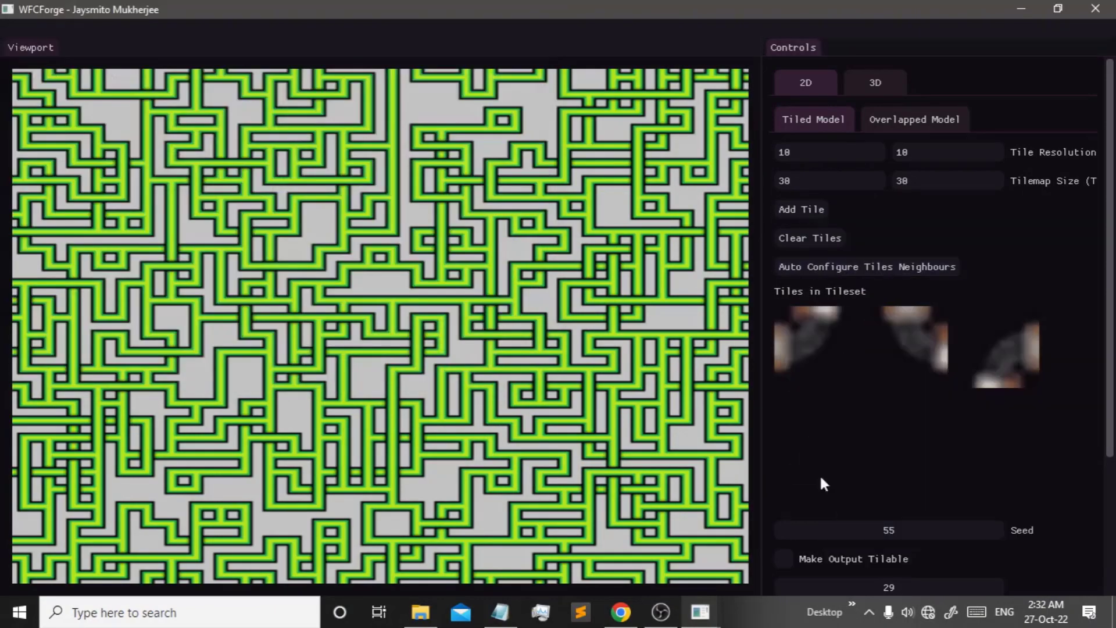
{"action": "right_click", "coordinate": [818, 368]}
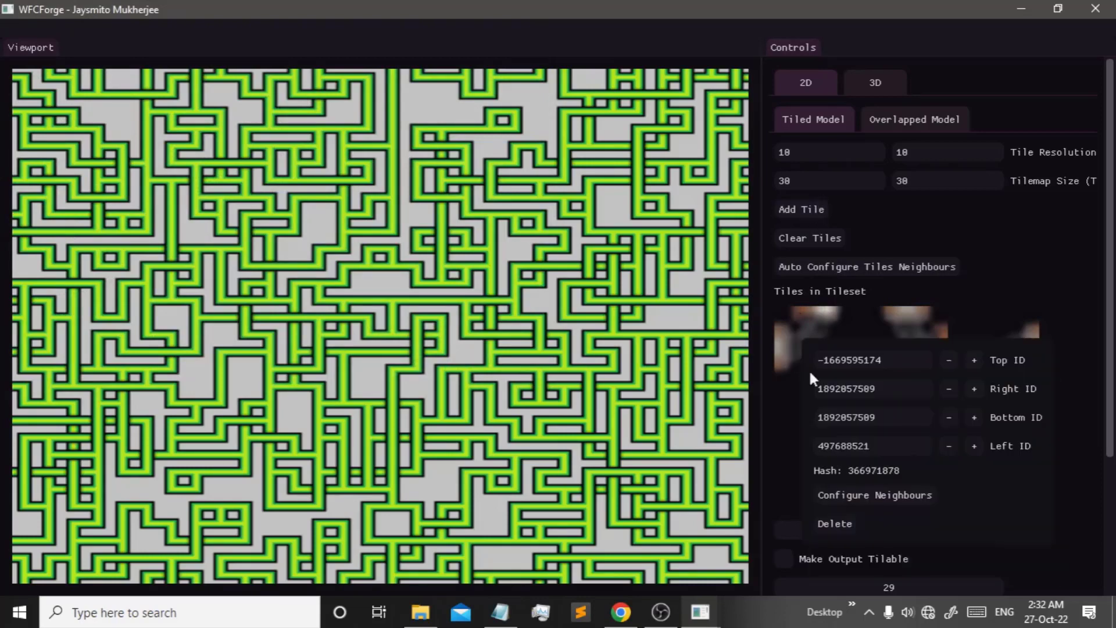
{"action": "left_click", "coordinate": [840, 520]}
{"action": "right_click", "coordinate": [810, 343]}
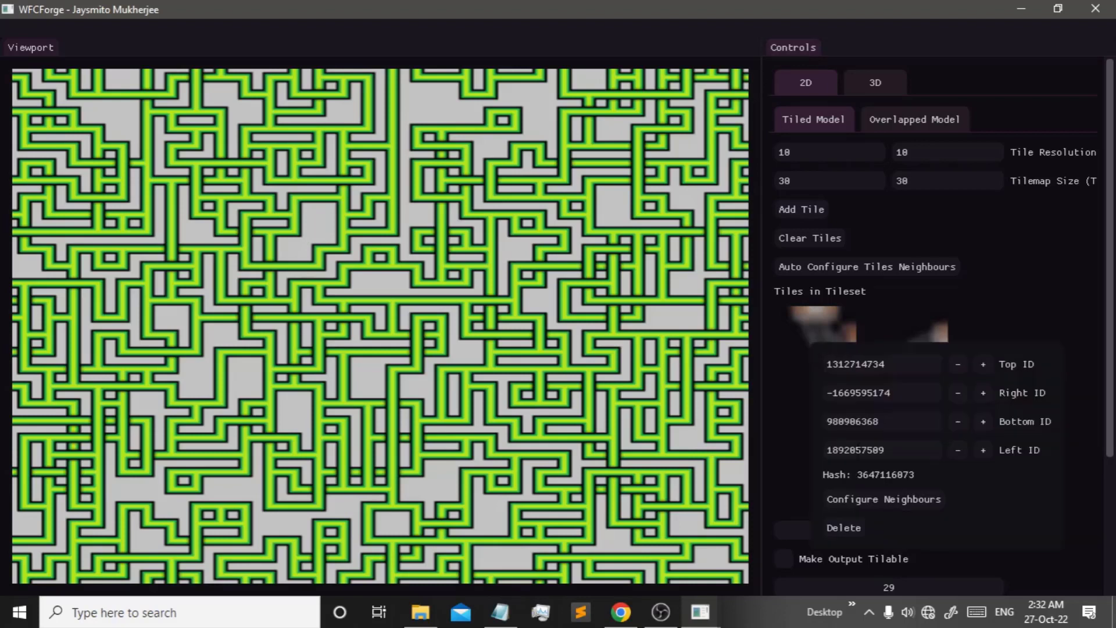
{"action": "left_click", "coordinate": [839, 528]}
- Set tile resolution to 48 × 48 and add the first pipe tile with rotated versions
{"action": "double_click", "coordinate": [784, 151]}
{"action": "type", "text": "48"}
{"action": "key", "text": "Tab"}
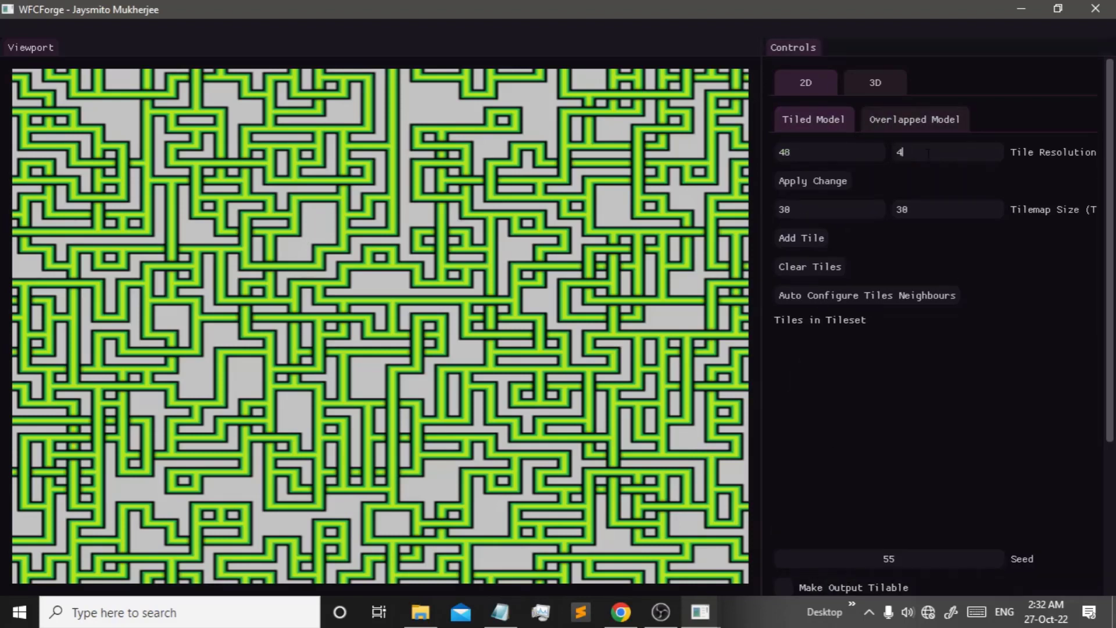
{"action": "type", "text": "48"}
{"action": "left_click", "coordinate": [786, 234]}
{"action": "double_click", "coordinate": [191, 136]}
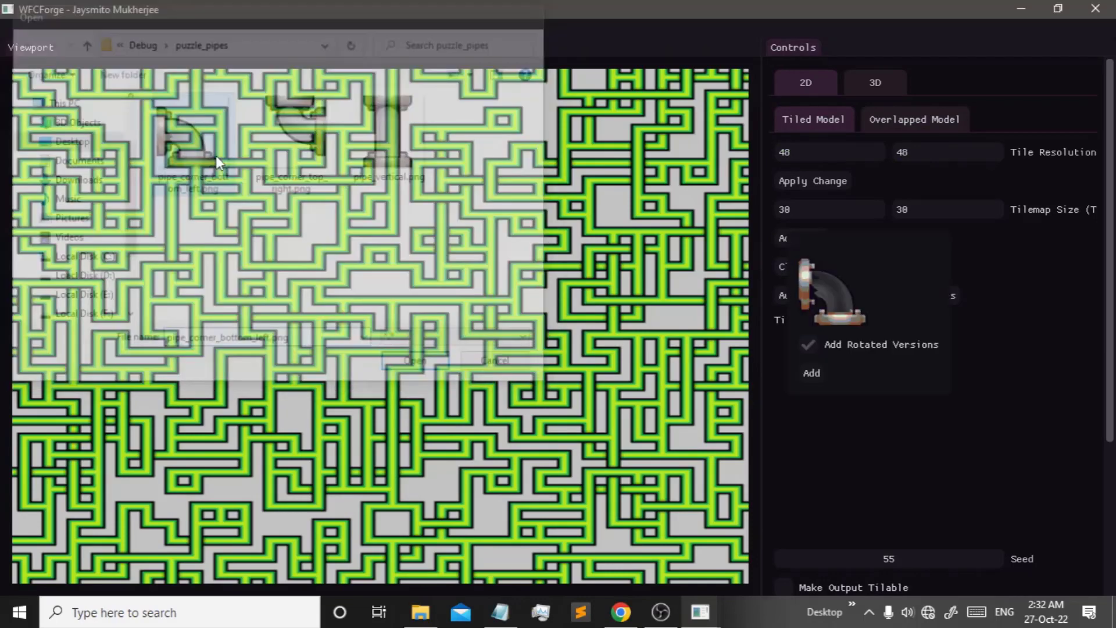
{"action": "left_click", "coordinate": [812, 371]}
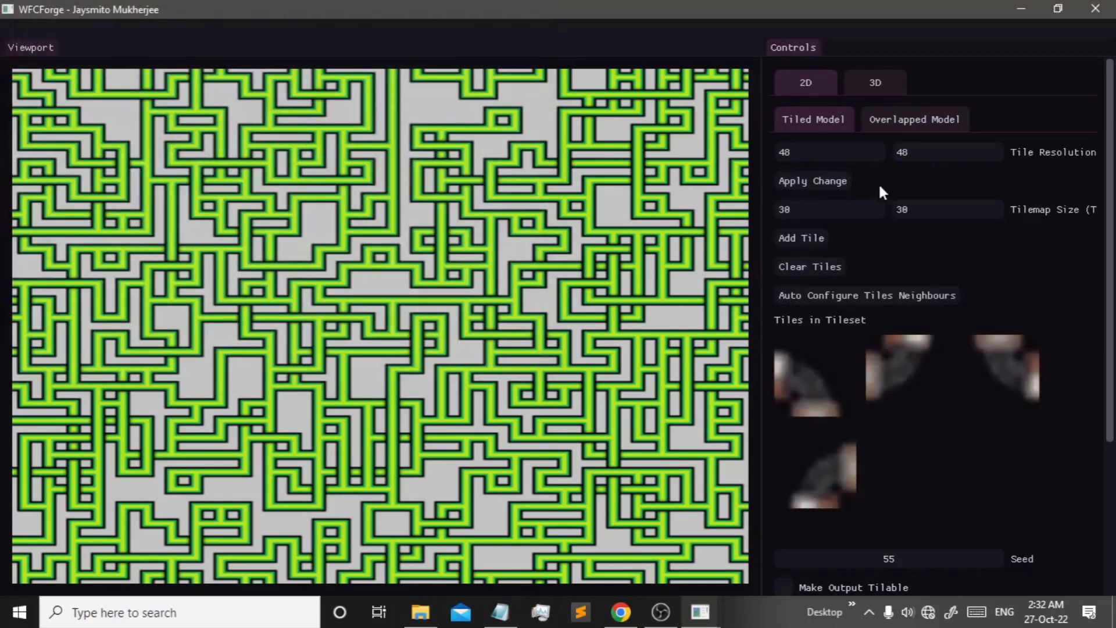
{"action": "double_click", "coordinate": [808, 153]}
{"action": "key", "text": "Tab"}
- Apply the 48 × 48 resolution and load the full set of pipe tiles into the tileset
{"action": "left_click", "coordinate": [816, 181]}
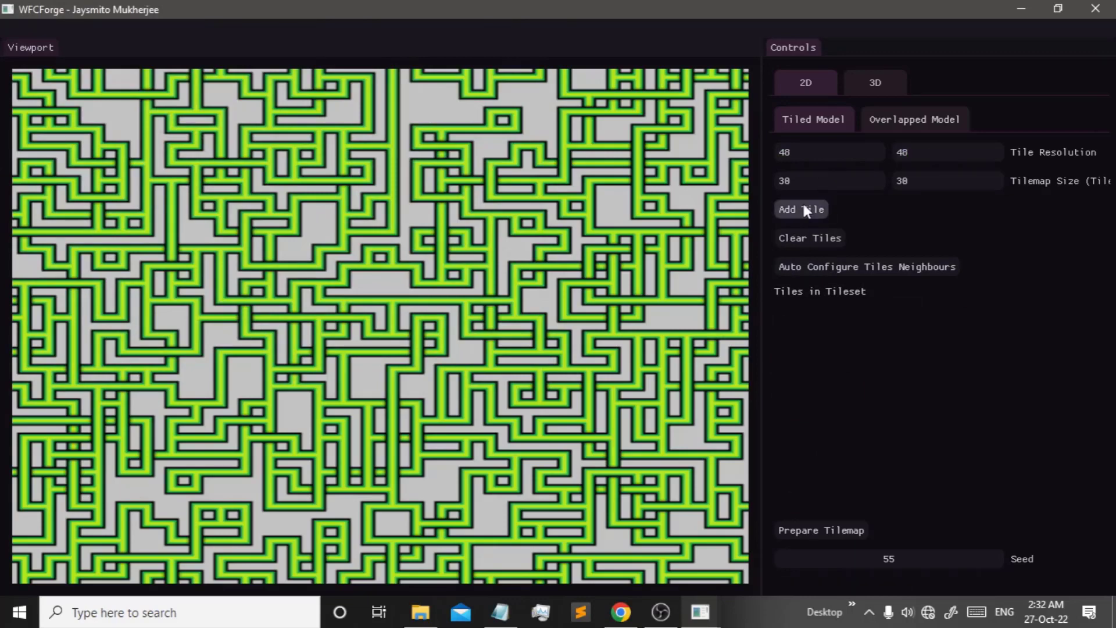
{"action": "left_click", "coordinate": [801, 210]}
{"action": "left_click", "coordinate": [822, 356]}
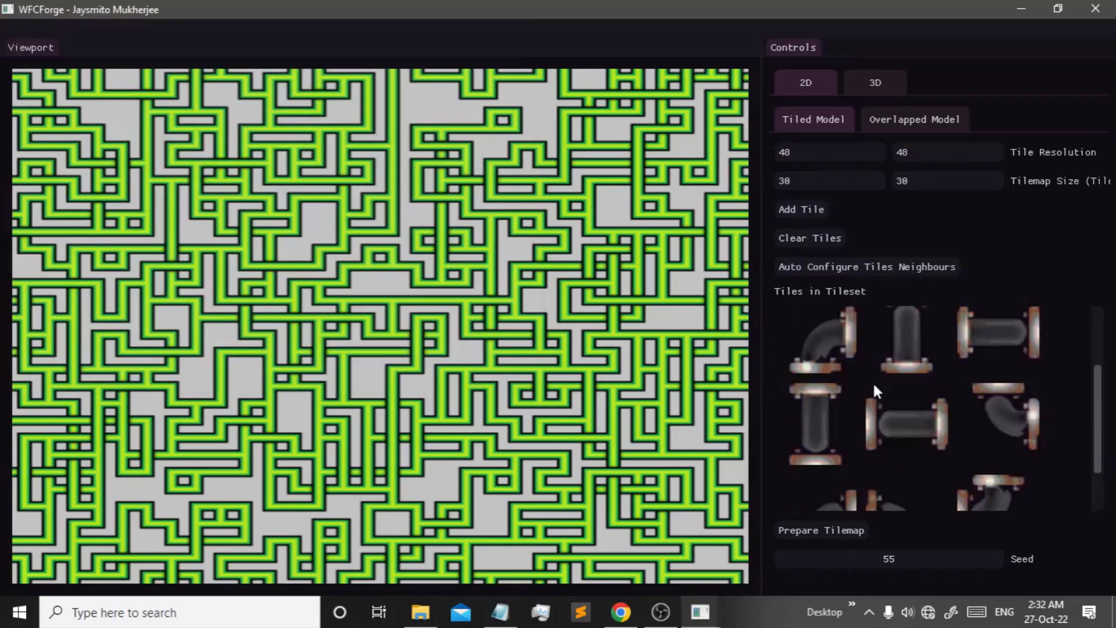
{"action": "scroll", "coordinate": [924, 440], "scroll_direction": "up", "scroll_amount": 3}
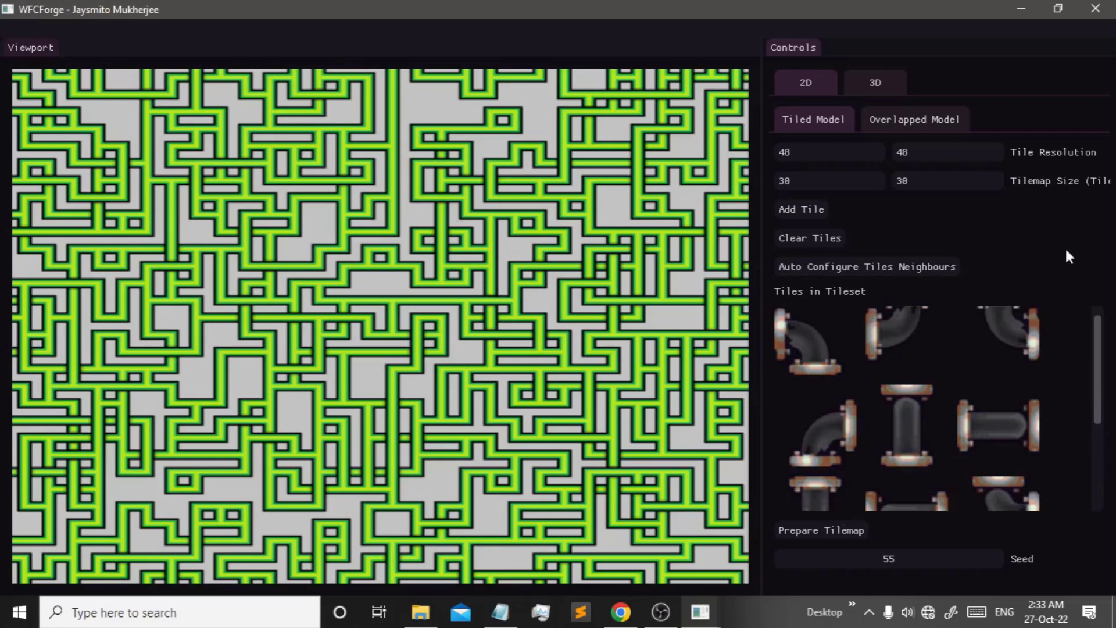
{"action": "scroll", "coordinate": [969, 431], "scroll_direction": "down", "scroll_amount": 1}
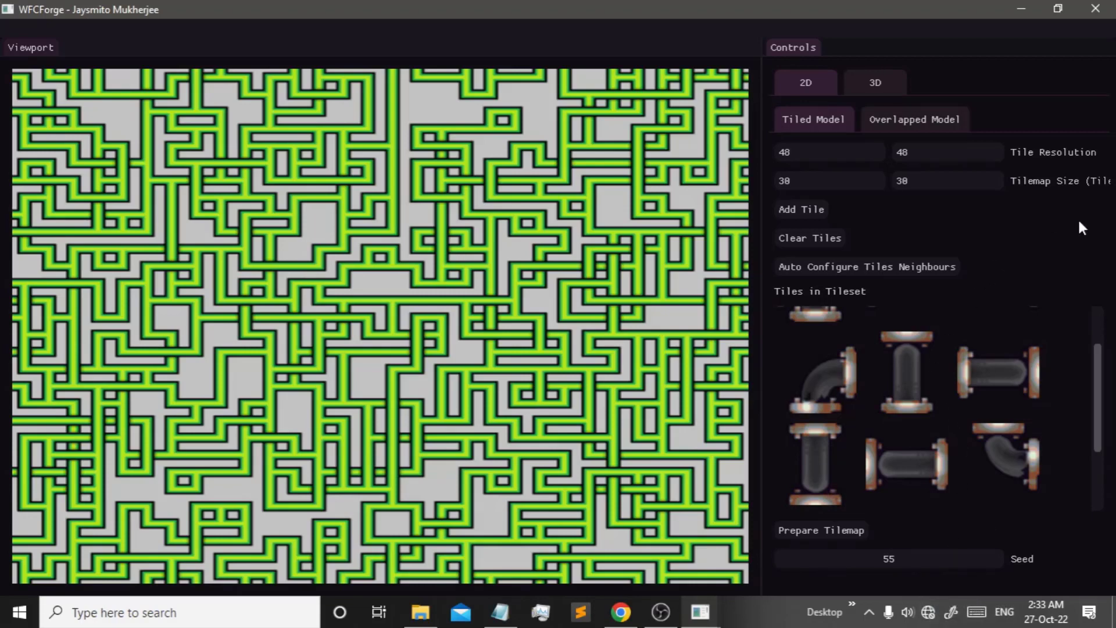
{"action": "left_click_drag", "start_coordinate": [1098, 388], "coordinate": [1085, 511]}
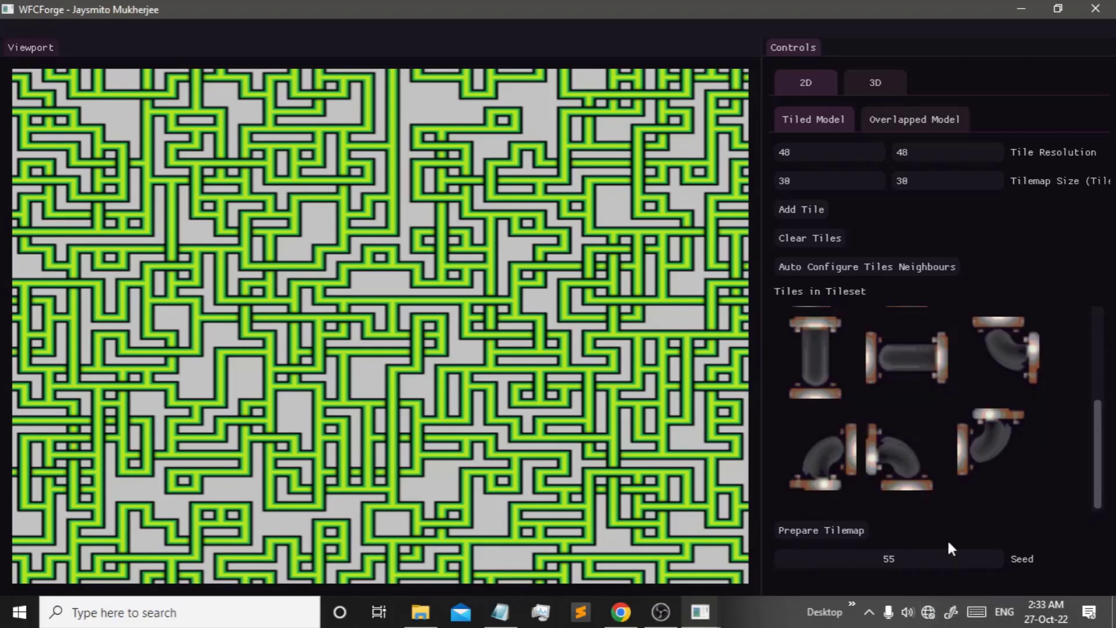
- Prepare the tilemap with tileable output and auto-collapse a full pipe map
{"action": "left_click", "coordinate": [804, 529]}
{"action": "scroll", "coordinate": [1057, 435], "scroll_direction": "down", "scroll_amount": 3}
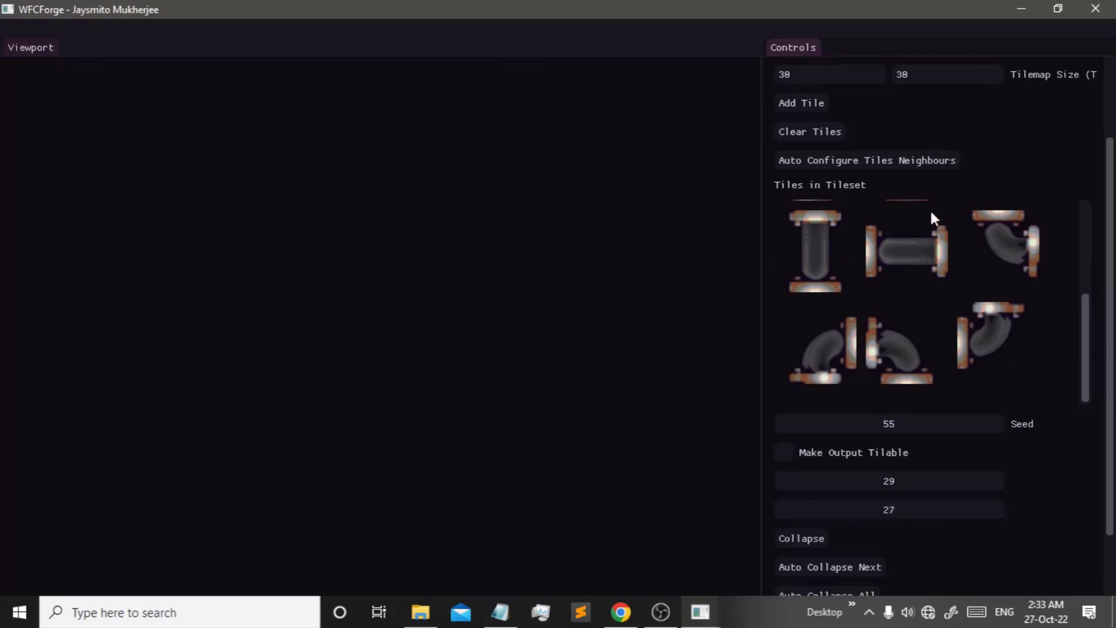
{"action": "left_click", "coordinate": [844, 453]}
{"action": "scroll", "coordinate": [856, 529], "scroll_direction": "down", "scroll_amount": 2}
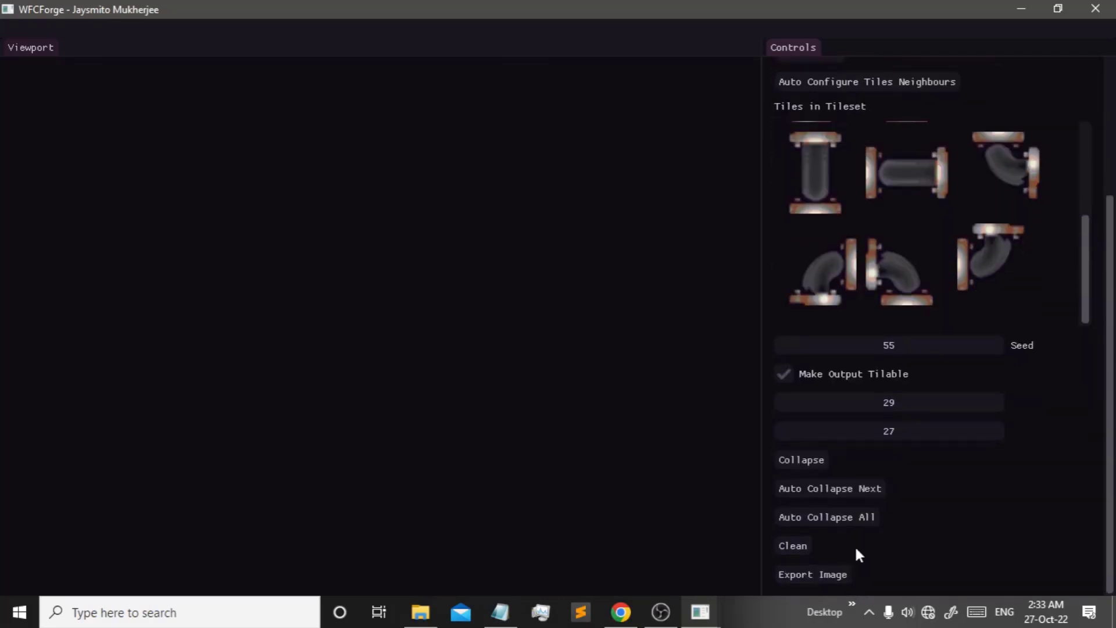
{"action": "scroll", "coordinate": [820, 532], "scroll_direction": "up", "scroll_amount": 5}
{"action": "scroll", "coordinate": [901, 466], "scroll_direction": "down", "scroll_amount": 4}
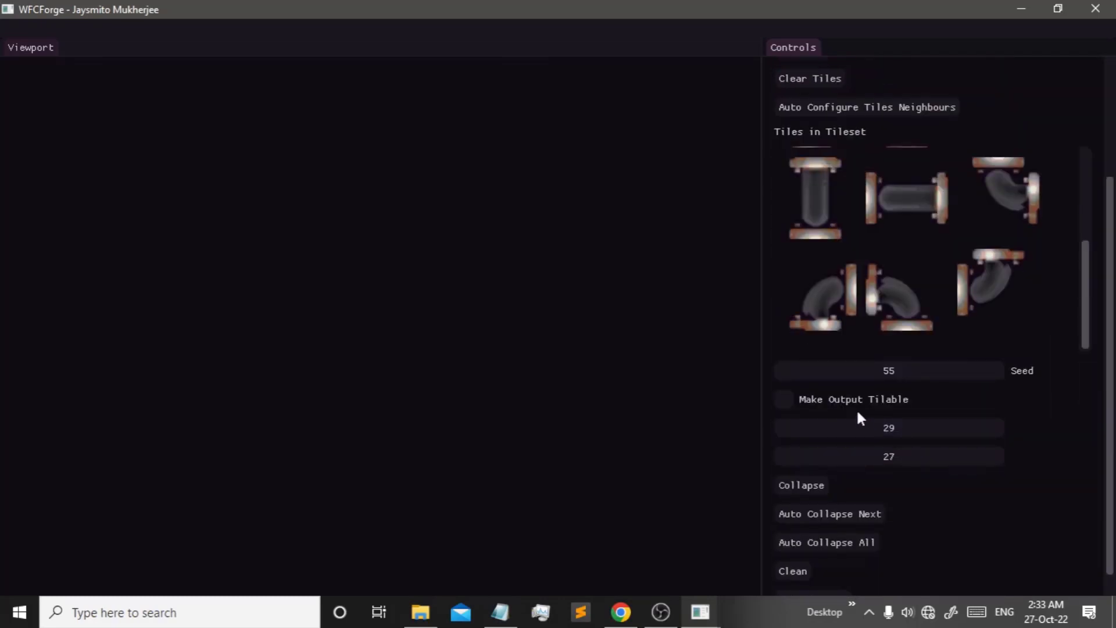
{"action": "left_click", "coordinate": [828, 547]}
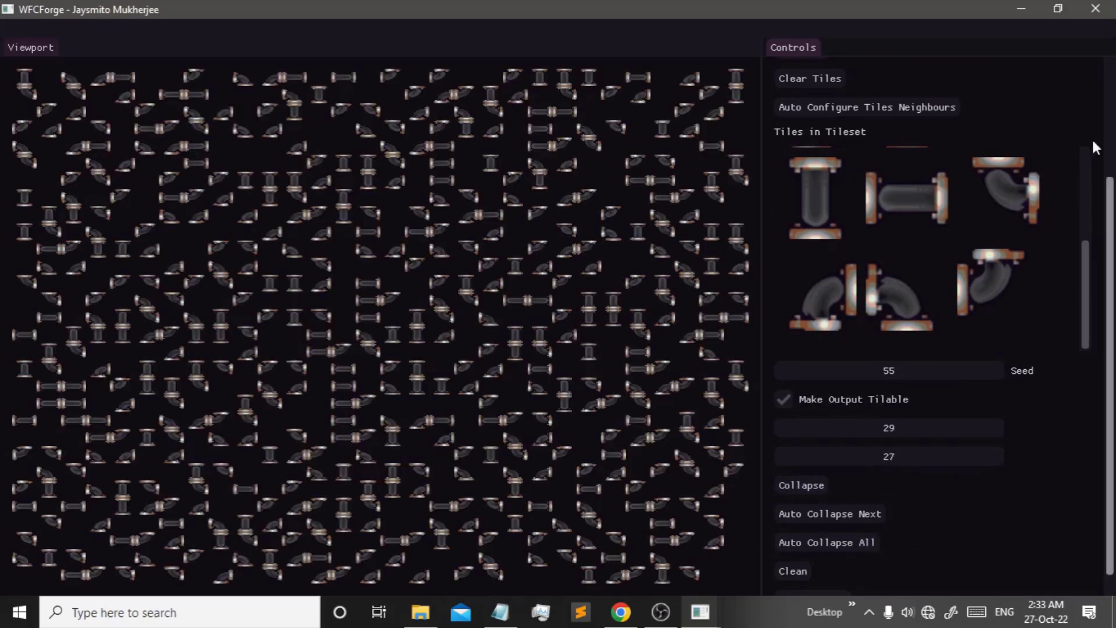
- Resize the tilemap to 10 × 10, prepare it and regenerate the pipe layout
{"action": "scroll", "coordinate": [1096, 146], "scroll_direction": "up", "scroll_amount": 3}
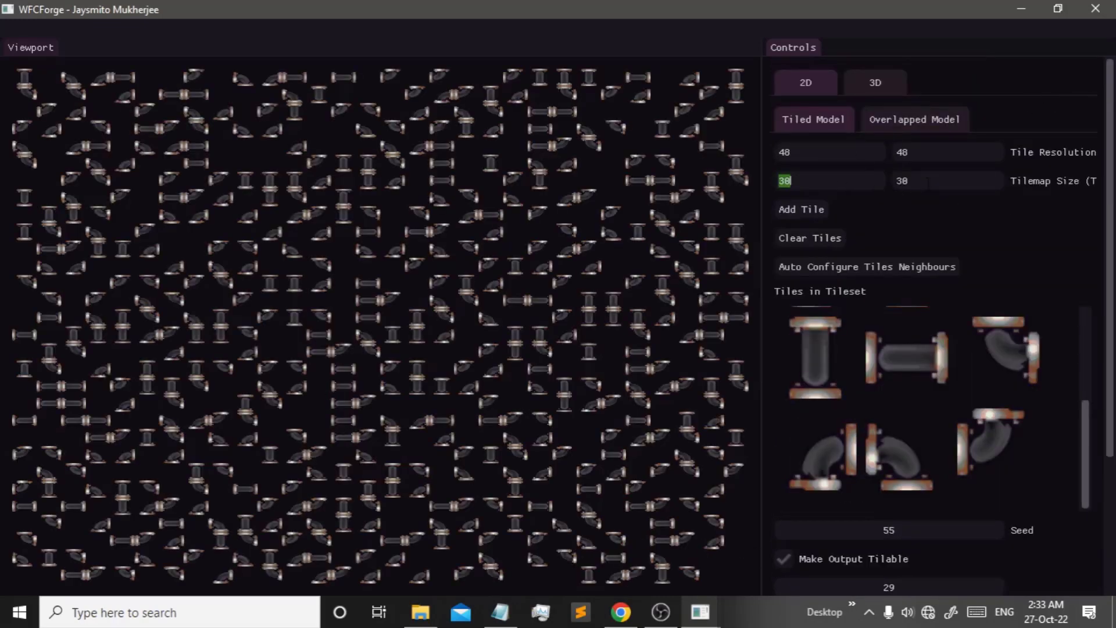
{"action": "type", "text": "10"}
{"action": "left_click", "coordinate": [814, 207]}
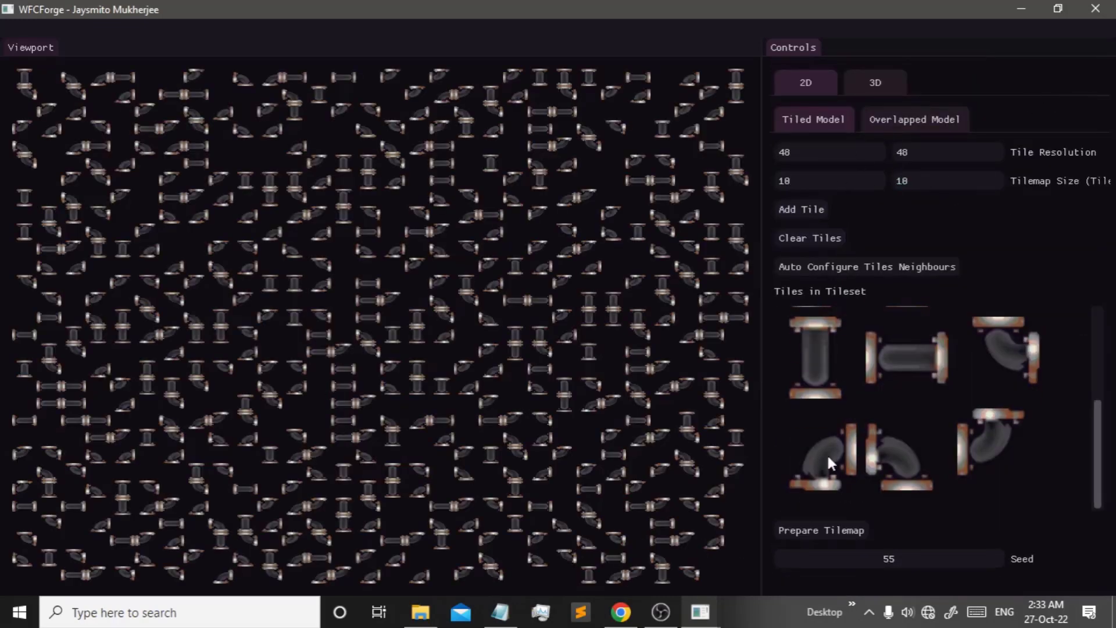
{"action": "left_click", "coordinate": [841, 529]}
{"action": "scroll", "coordinate": [875, 547], "scroll_direction": "down", "scroll_amount": 3}
{"action": "scroll", "coordinate": [814, 545], "scroll_direction": "up", "scroll_amount": 3}
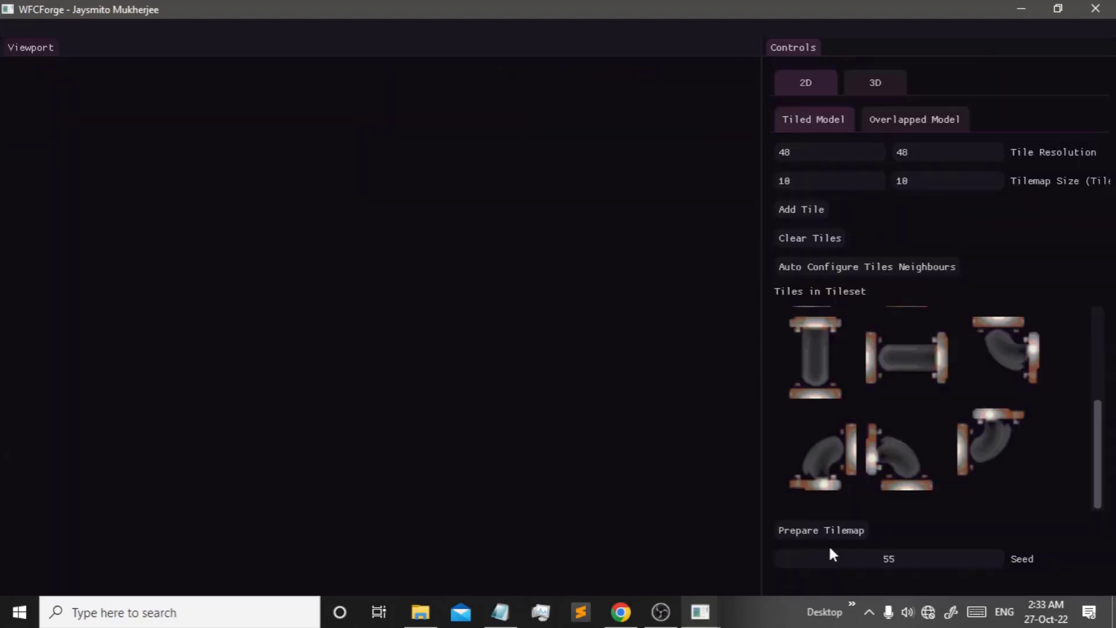
{"action": "scroll", "coordinate": [837, 540], "scroll_direction": "down", "scroll_amount": 3}
{"action": "left_click", "coordinate": [864, 522]}
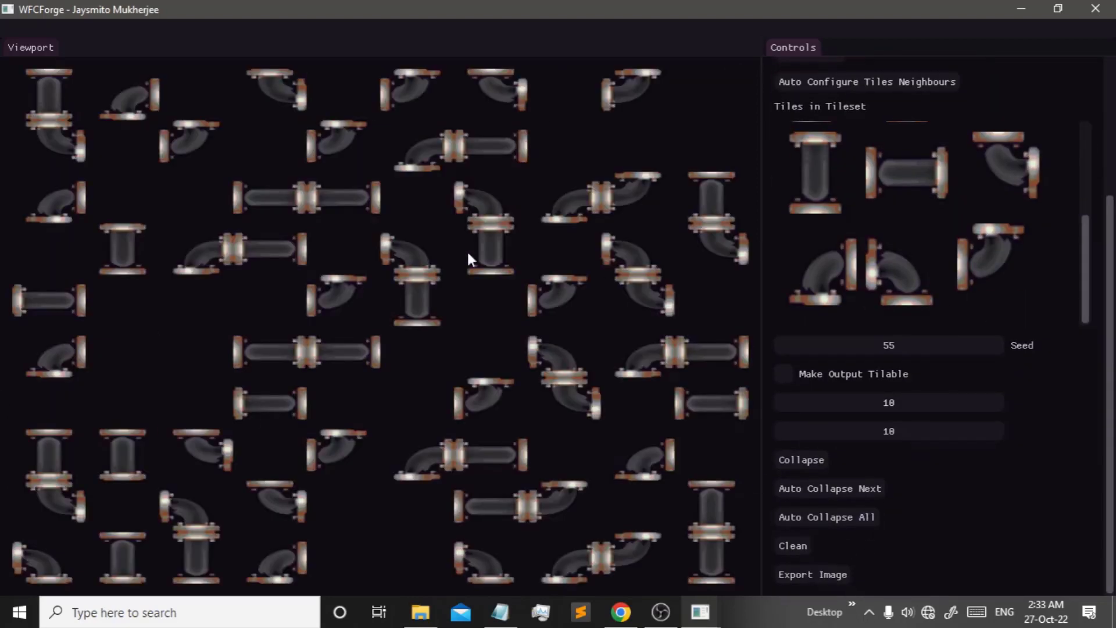
- Delete four tiles from the tileset so only six pipe tiles remain
{"action": "scroll", "coordinate": [1088, 337], "scroll_direction": "up", "scroll_amount": 3}
{"action": "scroll", "coordinate": [955, 394], "scroll_direction": "up", "scroll_amount": 2}
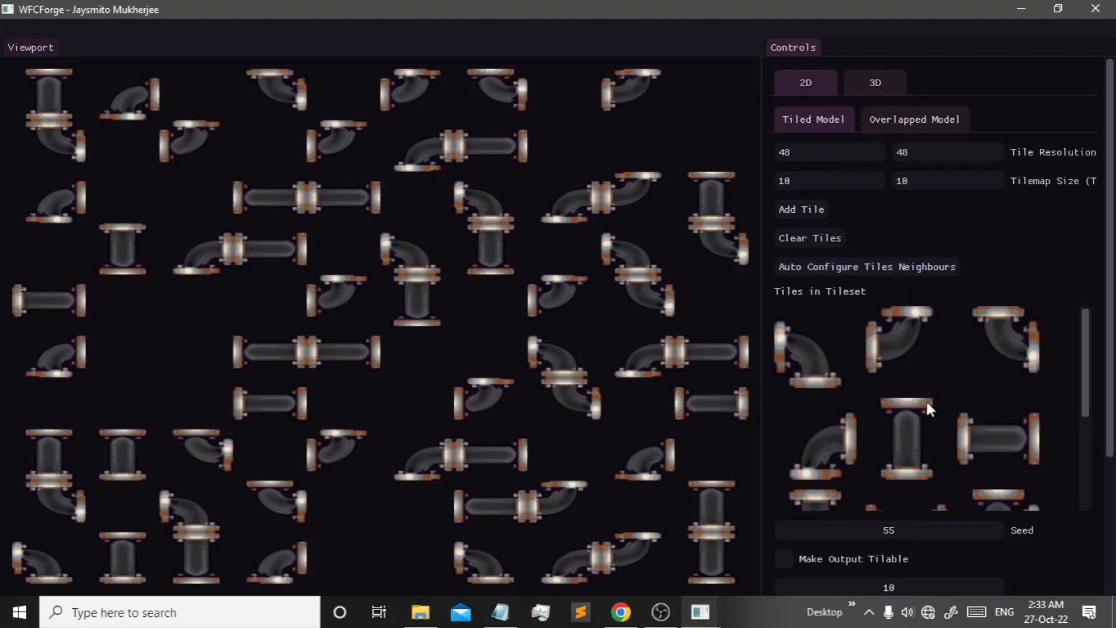
{"action": "scroll", "coordinate": [930, 401], "scroll_direction": "down", "scroll_amount": 2}
{"action": "right_click", "coordinate": [983, 352]}
{"action": "right_click", "coordinate": [822, 406]}
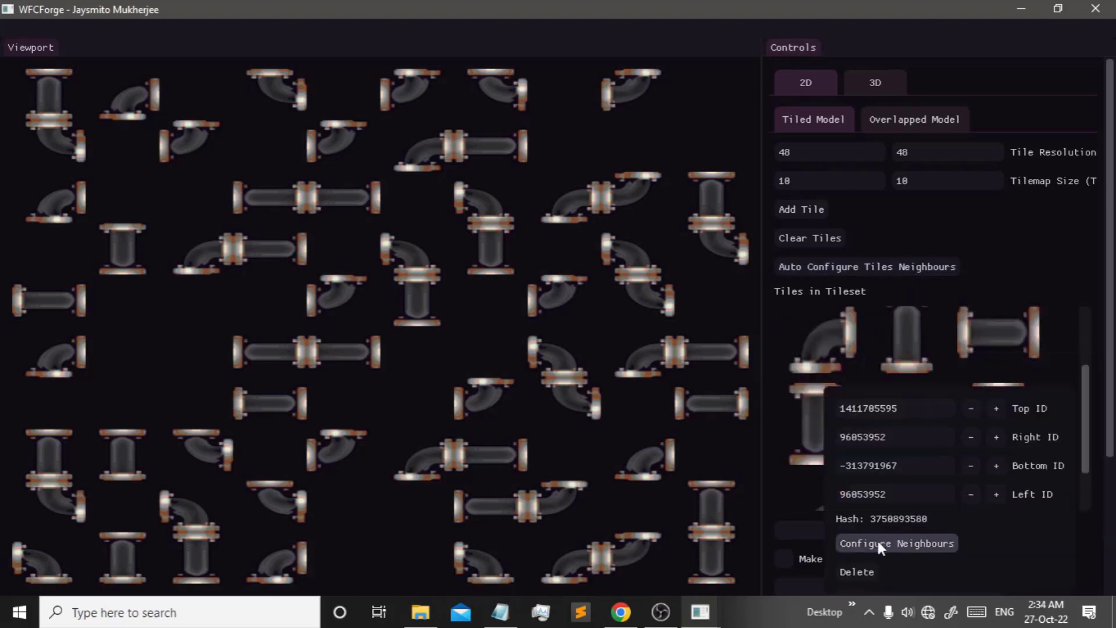
{"action": "left_click", "coordinate": [859, 571]}
{"action": "right_click", "coordinate": [831, 465]}
{"action": "left_click", "coordinate": [859, 571]}
{"action": "right_click", "coordinate": [832, 468]}
{"action": "left_click", "coordinate": [858, 571]}
{"action": "right_click", "coordinate": [807, 468]}
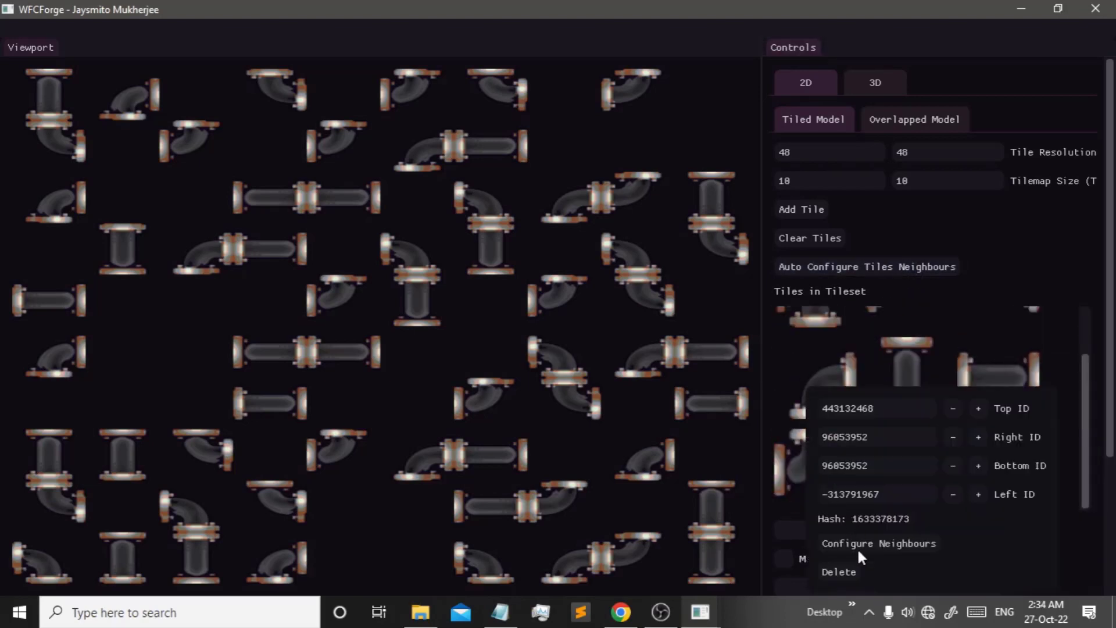
{"action": "left_click", "coordinate": [858, 571]}
- Review the first tile's edge IDs and Configure Neighbours rules, confirming with Ok
{"action": "right_click", "coordinate": [798, 361]}
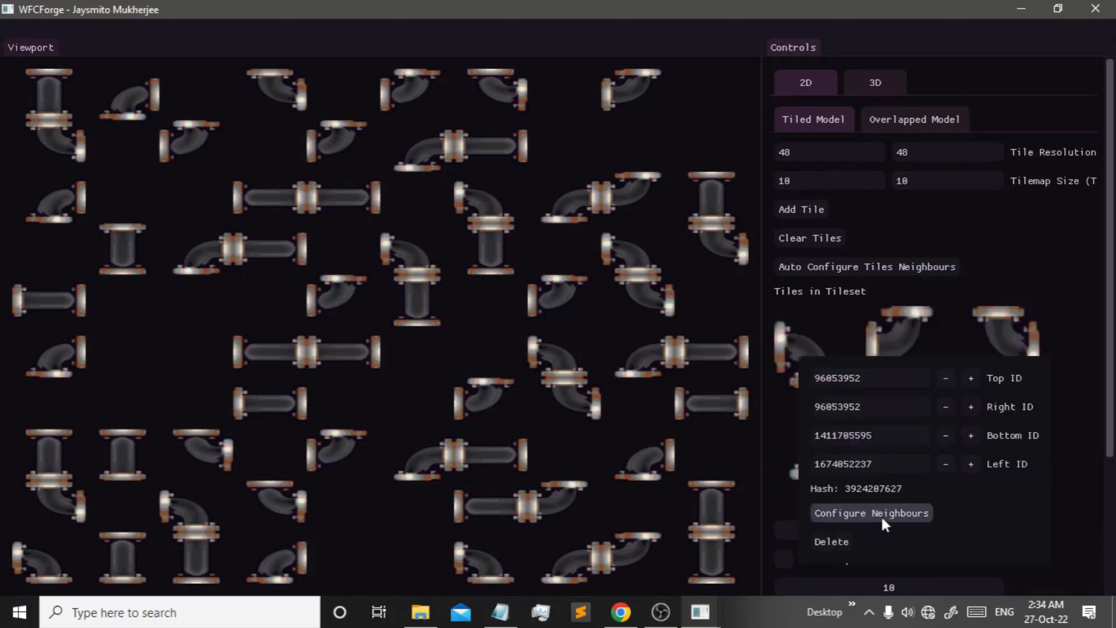
{"action": "left_click", "coordinate": [828, 317]}
{"action": "right_click", "coordinate": [807, 345]}
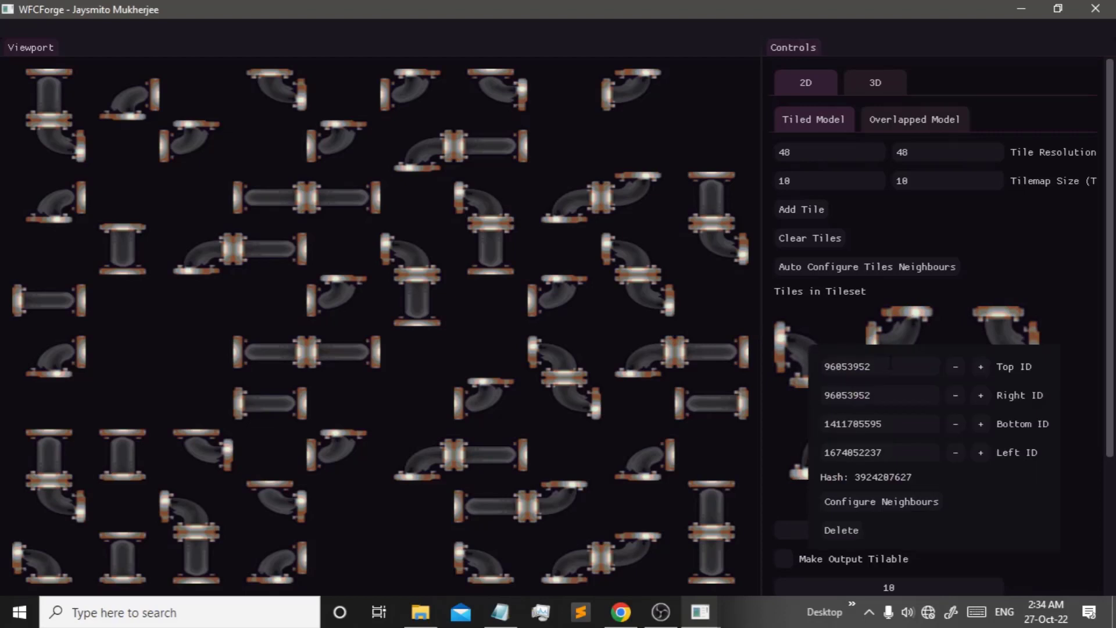
{"action": "left_click", "coordinate": [872, 502]}
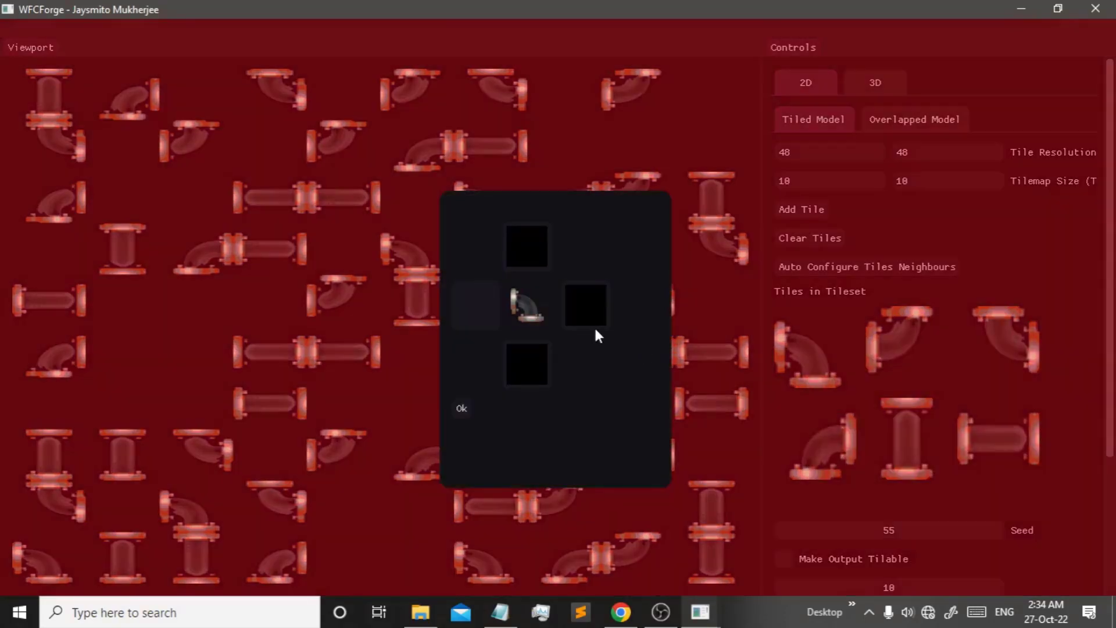
{"action": "left_click", "coordinate": [535, 239]}
{"action": "left_click", "coordinate": [515, 233]}
{"action": "left_click", "coordinate": [461, 410]}
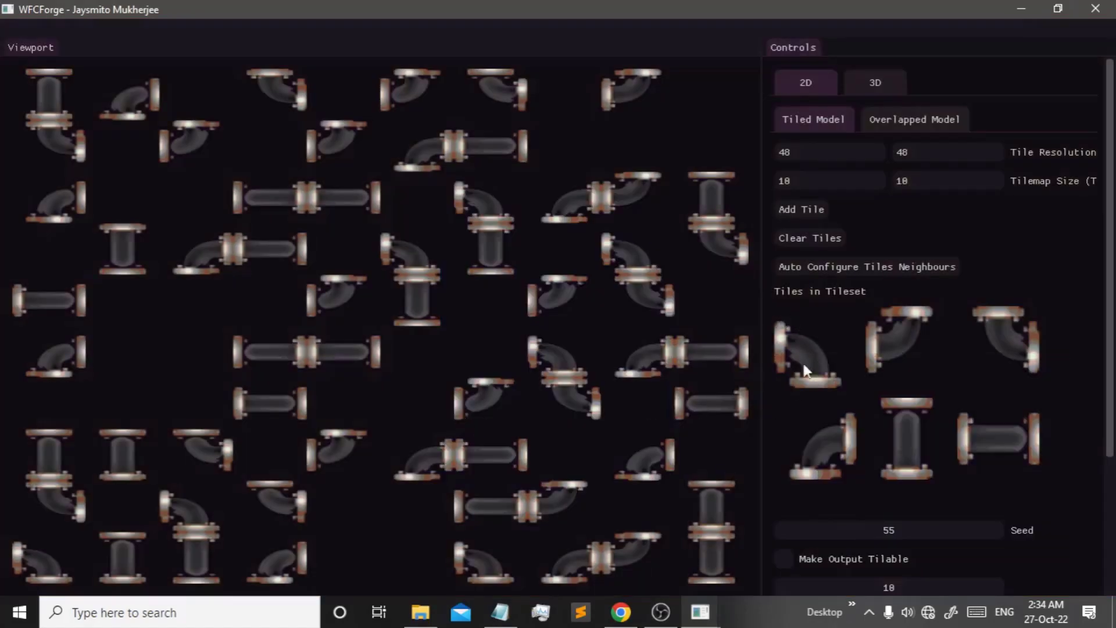
{"action": "left_click", "coordinate": [819, 363]}
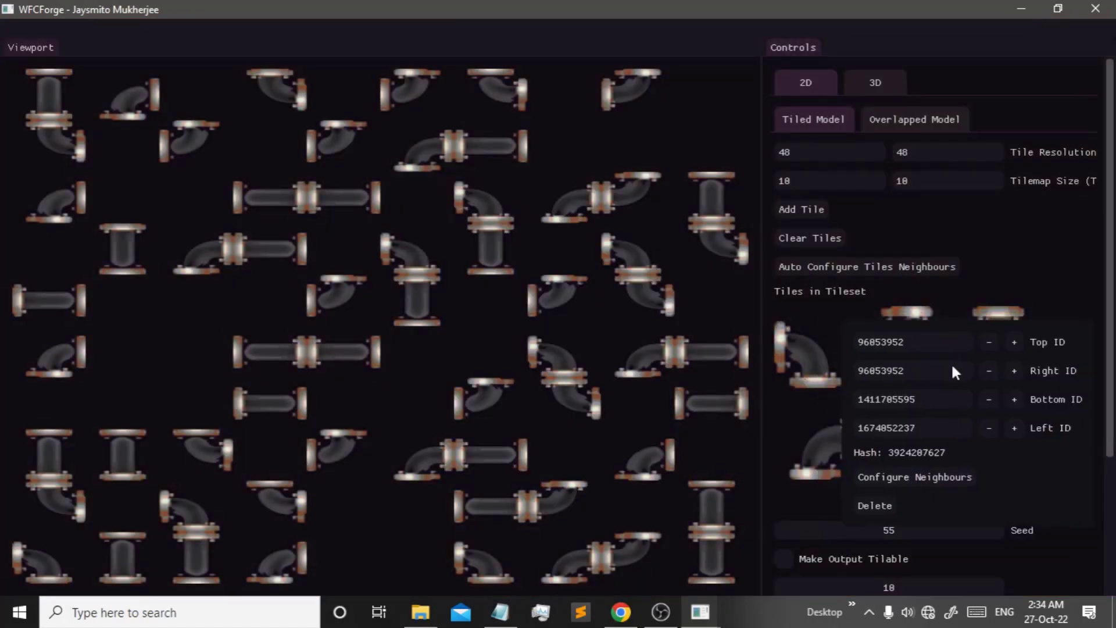
- Set the first tile's edge IDs to Top 0, Right 0, Bottom 1 and Left 1
{"action": "left_click_drag", "start_coordinate": [1059, 486], "coordinate": [1045, 477]}
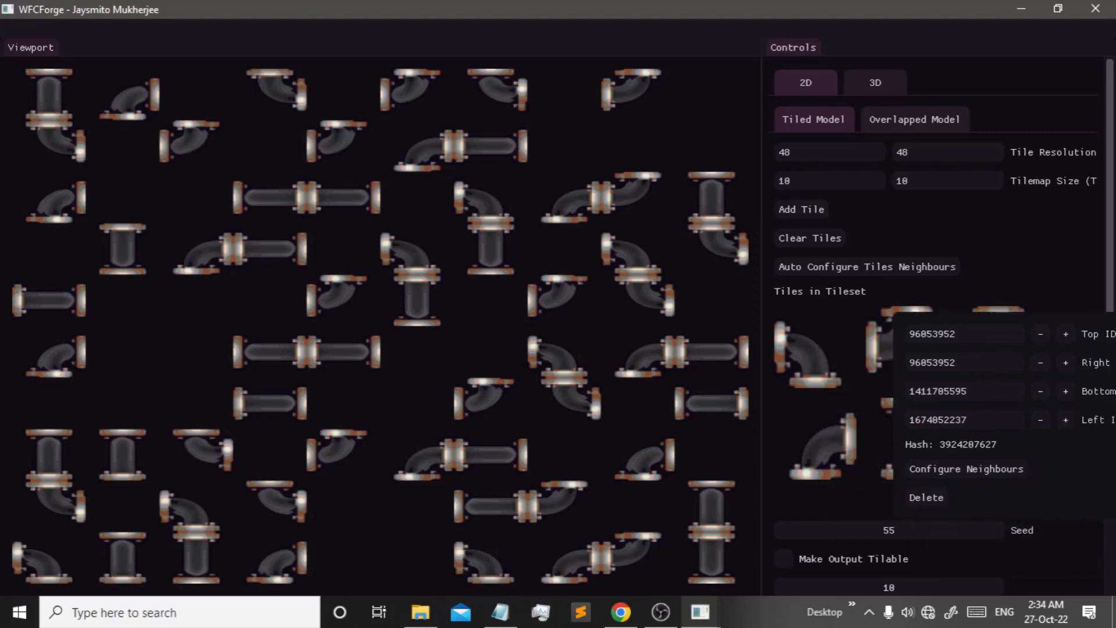
{"action": "left_click", "coordinate": [954, 335]}
{"action": "type", "text": "0"}
{"action": "left_click", "coordinate": [953, 363]}
{"action": "type", "text": "0"}
{"action": "left_click", "coordinate": [962, 391]}
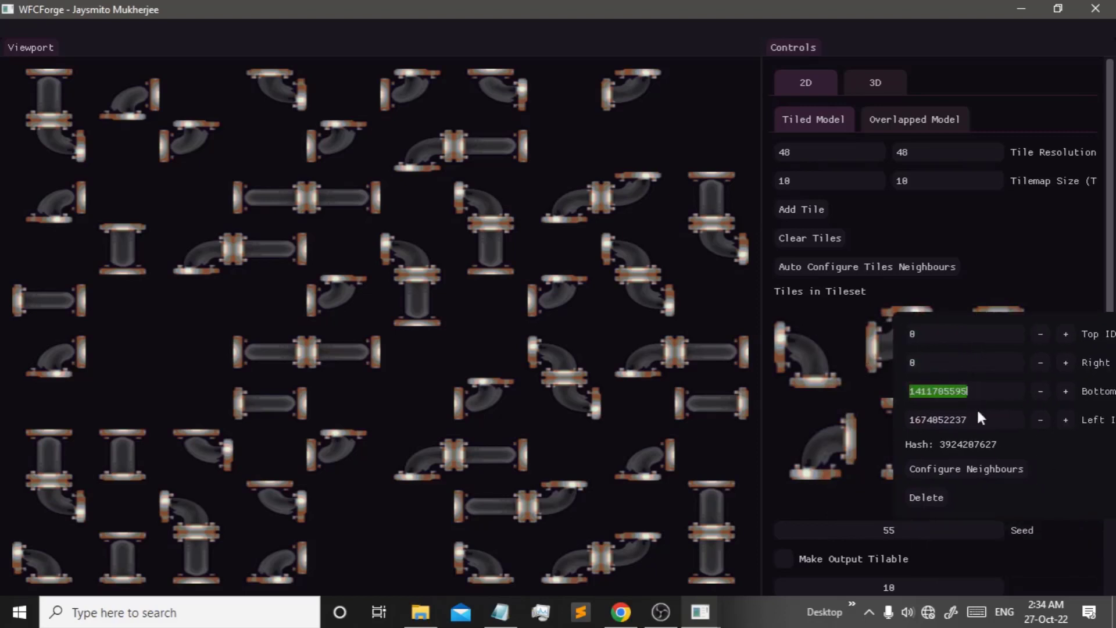
{"action": "type", "text": "1"}
{"action": "left_click", "coordinate": [974, 419]}
{"action": "type", "text": "1"}
{"action": "left_click", "coordinate": [871, 338]}
- Assign 0 or 1 connection IDs to the remaining tiles' Top, Right, Bottom and Left edges
{"action": "left_click", "coordinate": [901, 327]}
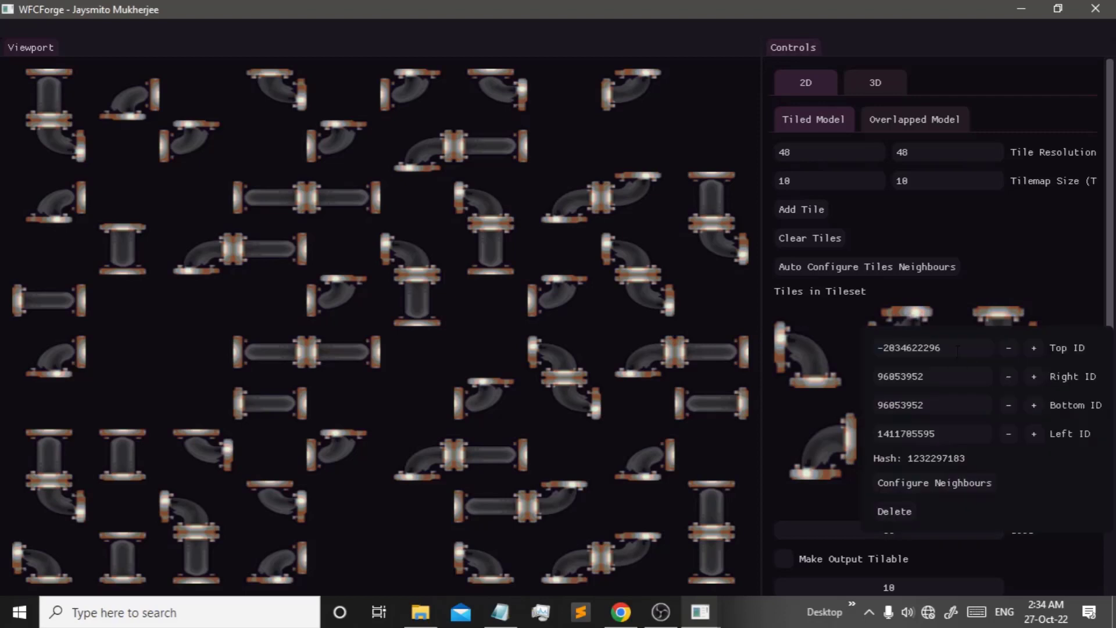
{"action": "left_click", "coordinate": [942, 347]}
{"action": "type", "text": "1"}
{"action": "left_click", "coordinate": [942, 377]}
{"action": "type", "text": "0"}
{"action": "left_click", "coordinate": [942, 405]}
{"action": "type", "text": "0"}
{"action": "left_click", "coordinate": [942, 433]}
{"action": "type", "text": "1"}
{"action": "left_click", "coordinate": [998, 439]}
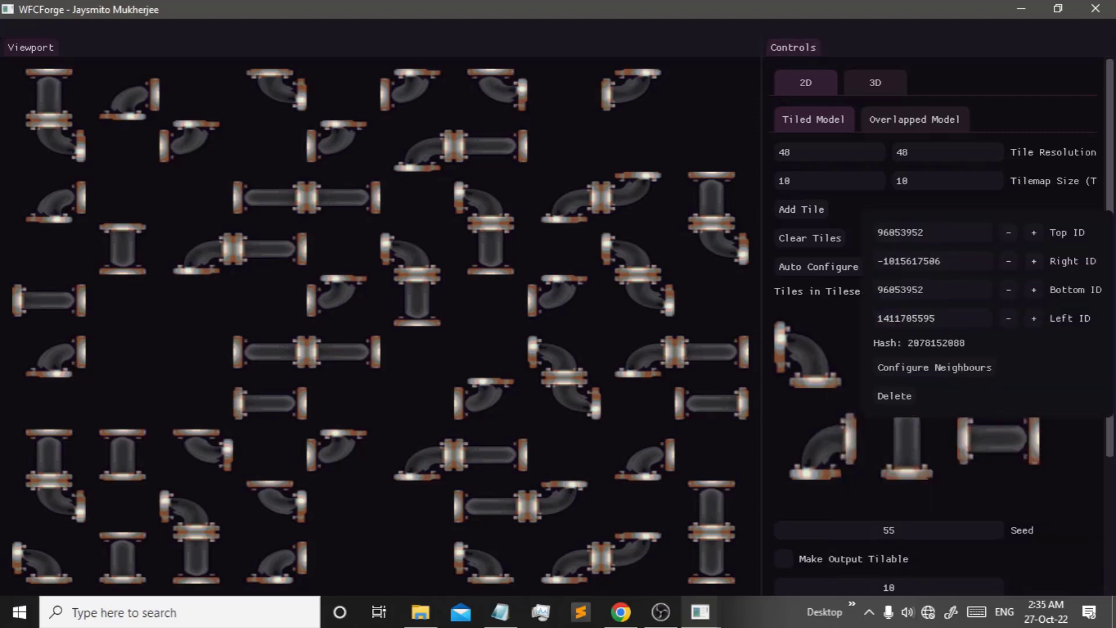
{"action": "left_click", "coordinate": [935, 231]}
{"action": "type", "text": "0"}
{"action": "left_click", "coordinate": [935, 260]}
{"action": "type", "text": "1"}
{"action": "left_click", "coordinate": [1017, 465]}
{"action": "scroll", "coordinate": [1017, 368], "scroll_direction": "down", "scroll_amount": 2}
{"action": "scroll", "coordinate": [891, 352], "scroll_direction": "up", "scroll_amount": 2}
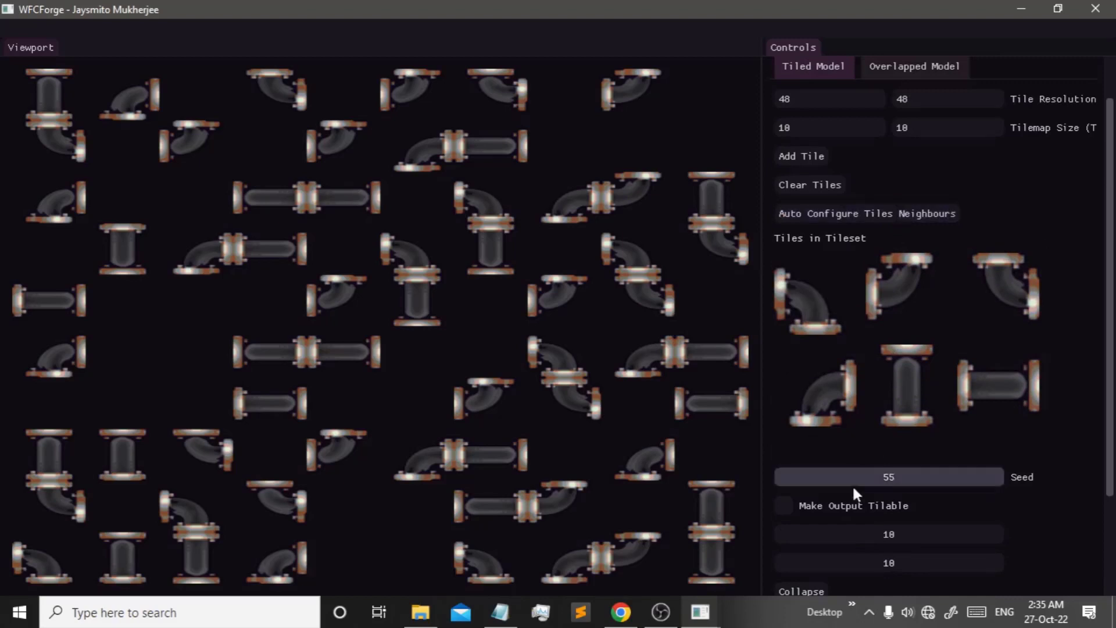
- Check the first tile's allowed neighbours in Configure Neighbours, including its right side
{"action": "left_click", "coordinate": [824, 286]}
{"action": "left_click", "coordinate": [885, 440]}
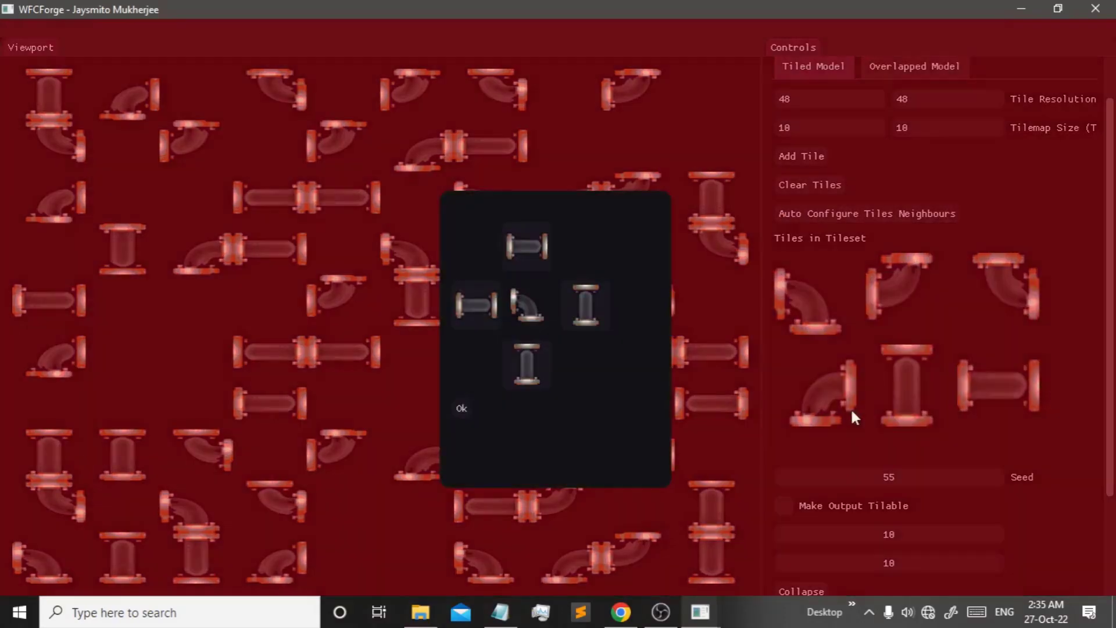
{"action": "left_click", "coordinate": [594, 309]}
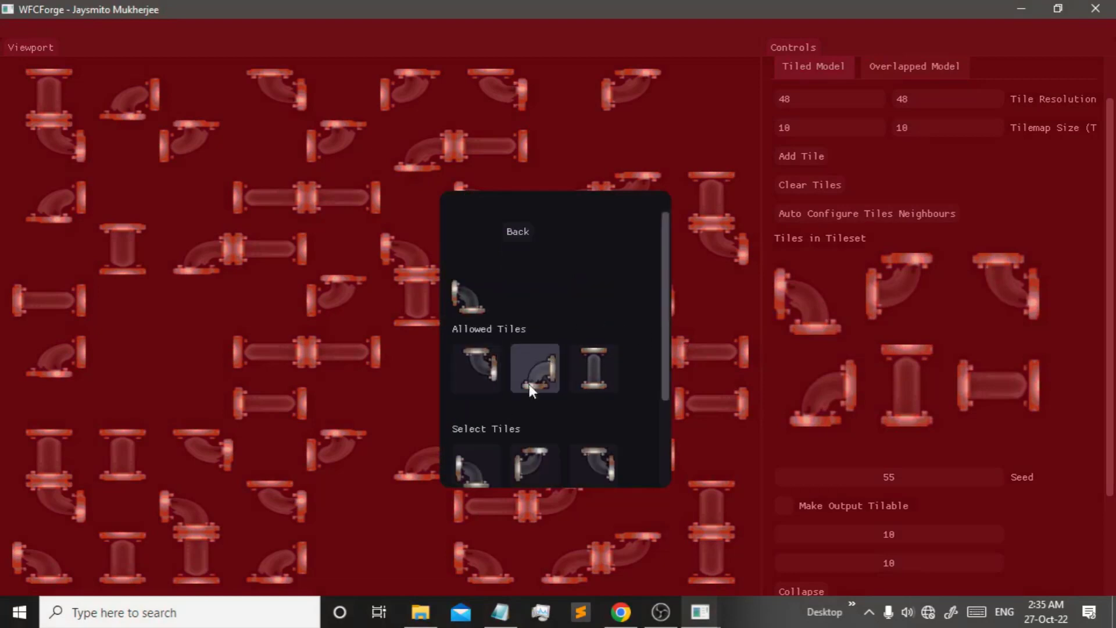
{"action": "left_click", "coordinate": [518, 232]}
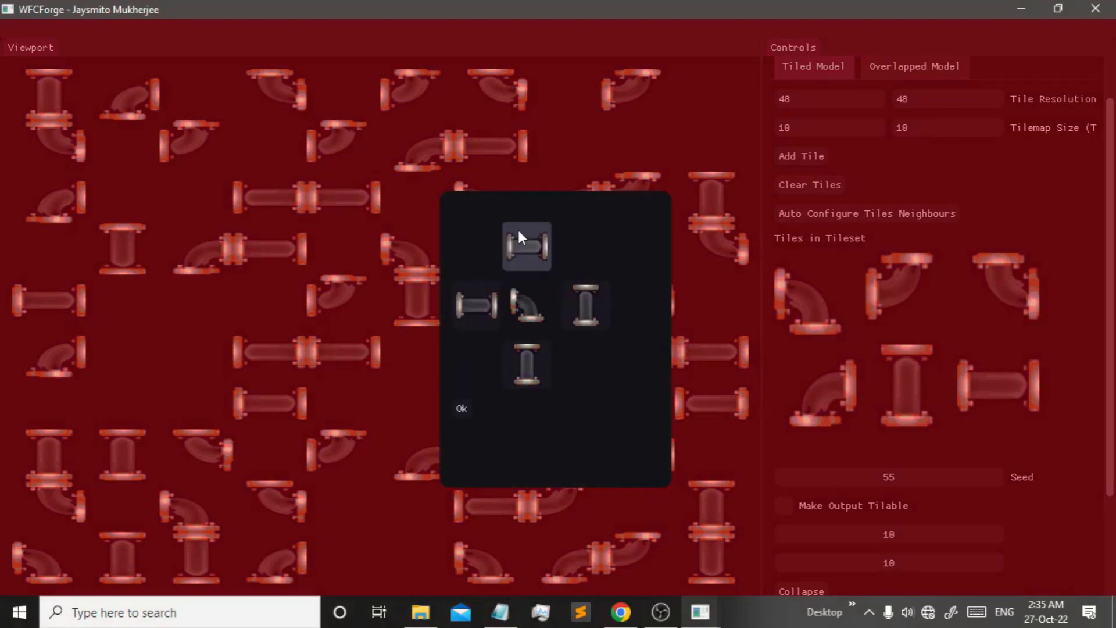
- Confirm the neighbour rules, clean the map and auto-collapse a new pipe layout
{"action": "left_click", "coordinate": [462, 408]}
{"action": "scroll", "coordinate": [826, 488], "scroll_direction": "down", "scroll_amount": 3}
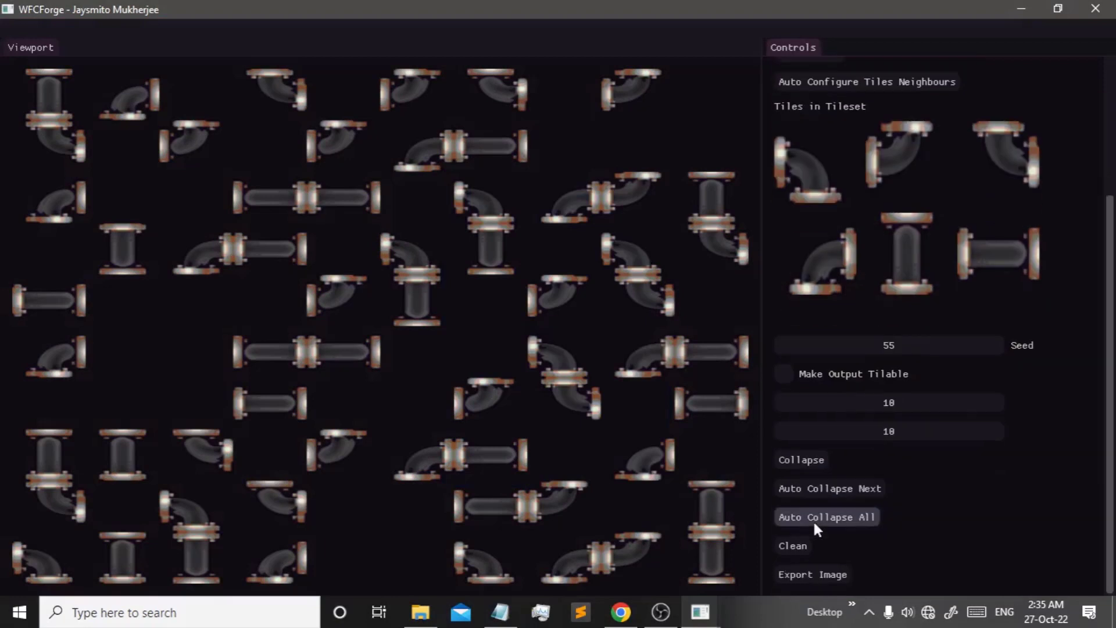
{"action": "left_click", "coordinate": [791, 547]}
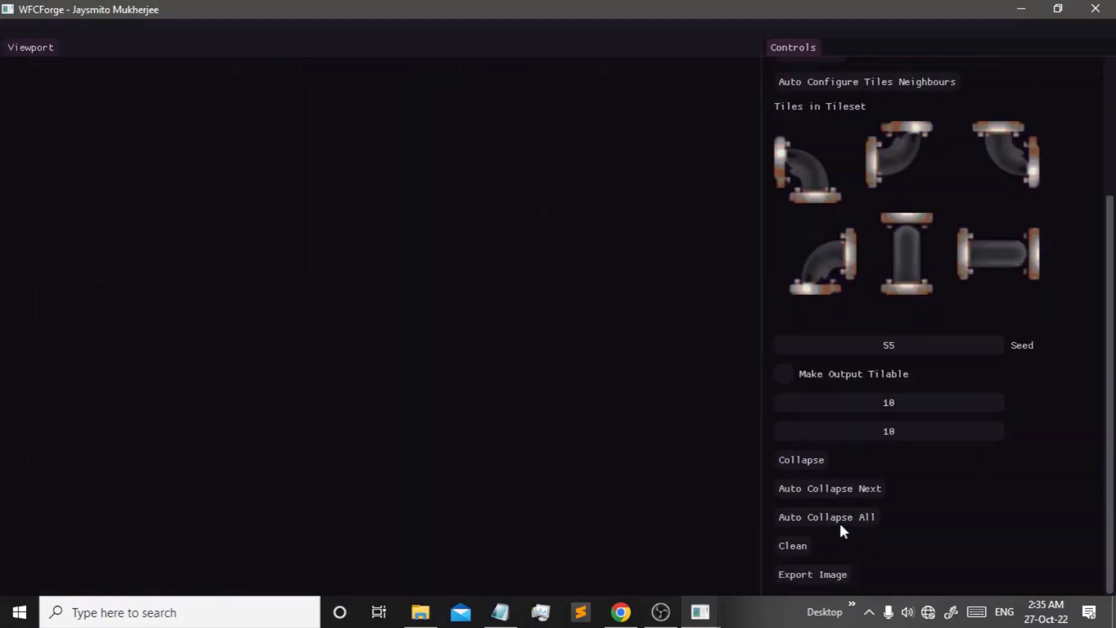
{"action": "left_click", "coordinate": [838, 519]}
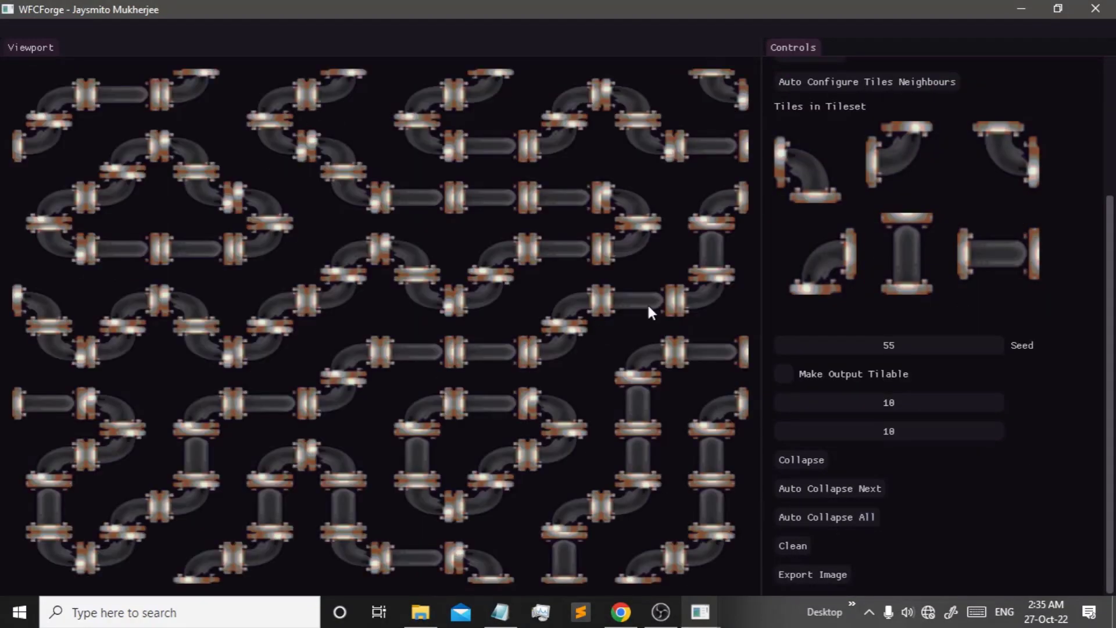
- Re-prepare the tilemap with Make Output Tilable on and seed -10, then collapse all
{"action": "left_click", "coordinate": [789, 548]}
{"action": "left_click", "coordinate": [817, 533]}
{"action": "scroll", "coordinate": [821, 535], "scroll_direction": "down", "scroll_amount": 2}
{"action": "left_click", "coordinate": [842, 451]}
{"action": "scroll", "coordinate": [842, 451], "scroll_direction": "down", "scroll_amount": 1}
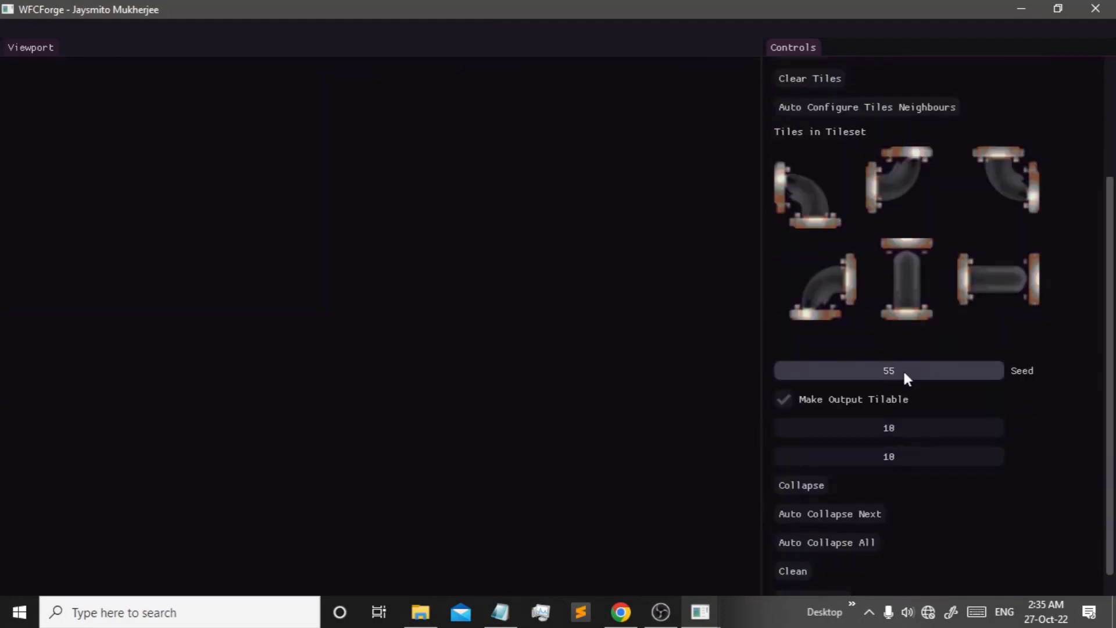
{"action": "left_click_drag", "start_coordinate": [903, 369], "coordinate": [860, 424]}
{"action": "scroll", "coordinate": [837, 454], "scroll_direction": "down", "scroll_amount": 1}
{"action": "left_click", "coordinate": [837, 521]}
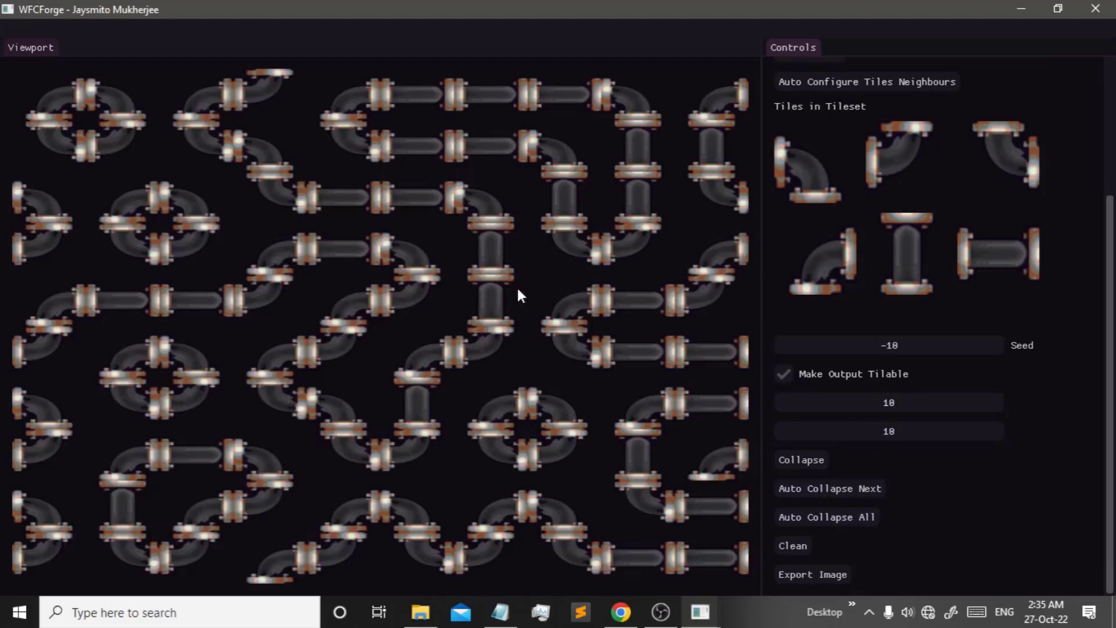
{"action": "scroll", "coordinate": [1030, 283], "scroll_direction": "up", "scroll_amount": 3}
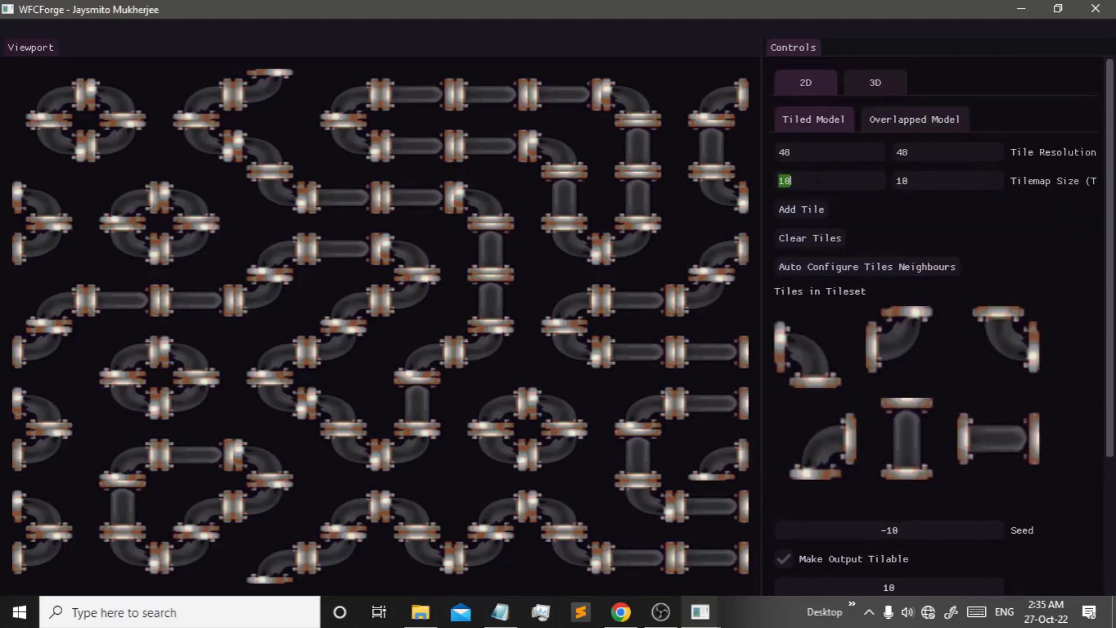
- Apply a 100×100 Tilemap Size, prepare the tilemap and run Auto Collapse All
{"action": "type", "text": "100"}
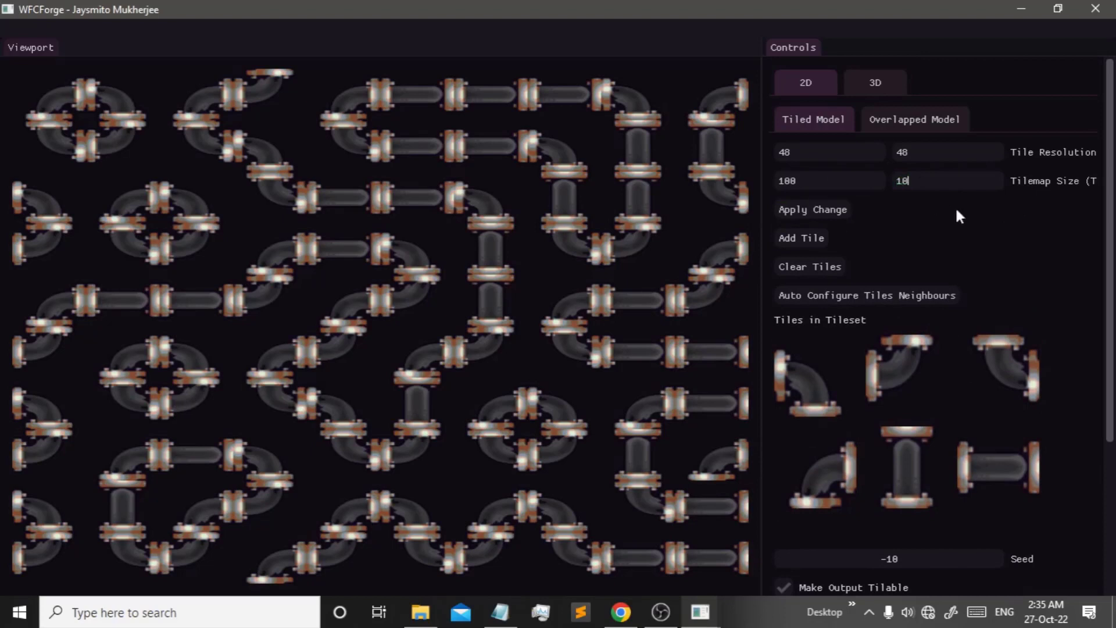
{"action": "left_click", "coordinate": [928, 184]}
{"action": "type", "text": "00"}
{"action": "key", "text": "BackSpace"}
{"action": "left_click", "coordinate": [819, 206]}
{"action": "left_click", "coordinate": [809, 526]}
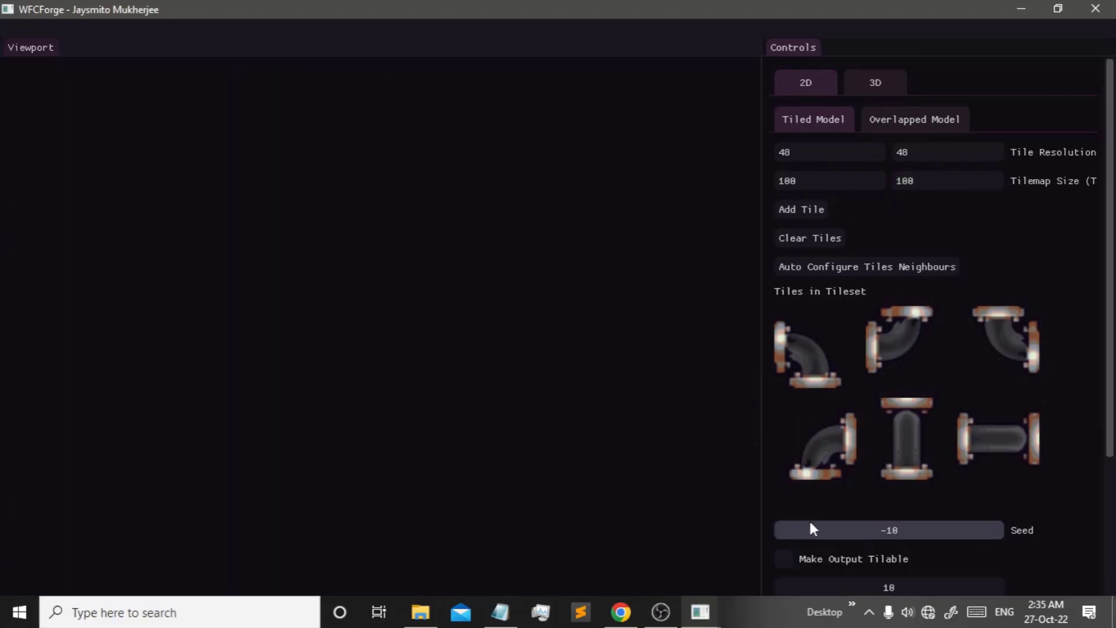
{"action": "scroll", "coordinate": [1067, 465], "scroll_direction": "down", "scroll_amount": 3}
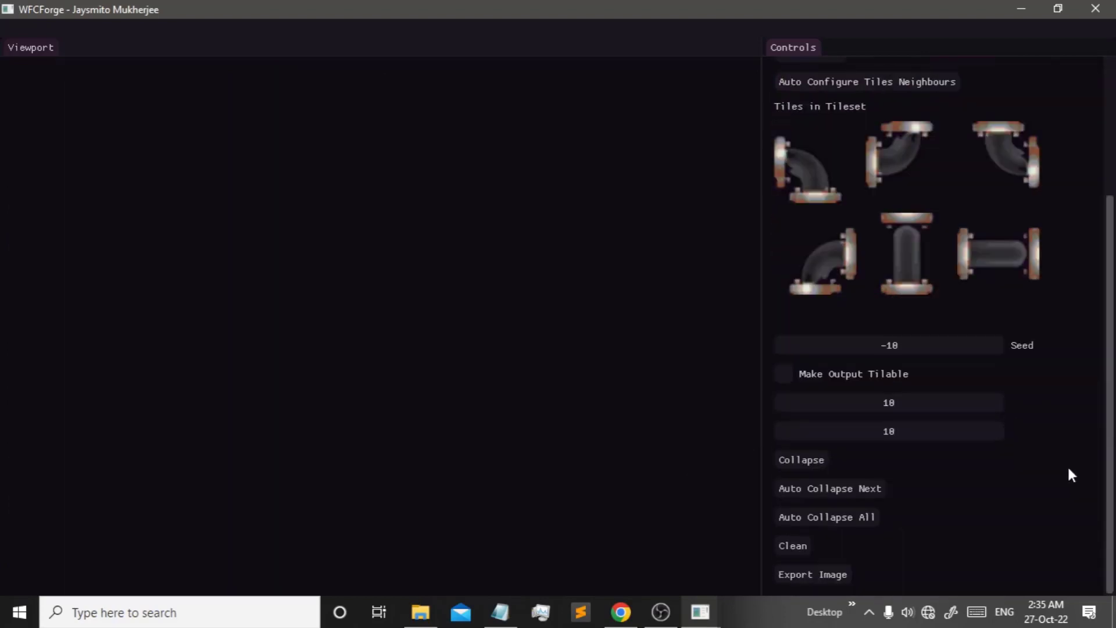
{"action": "left_click", "coordinate": [849, 515]}
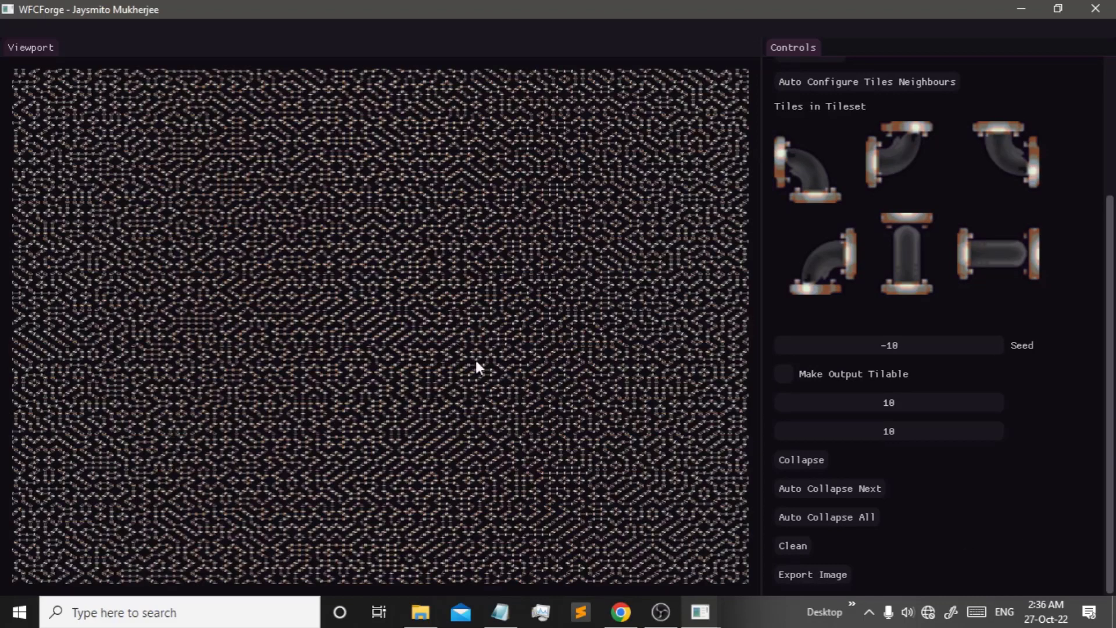
{"action": "scroll", "coordinate": [986, 331], "scroll_direction": "up", "scroll_amount": 5}
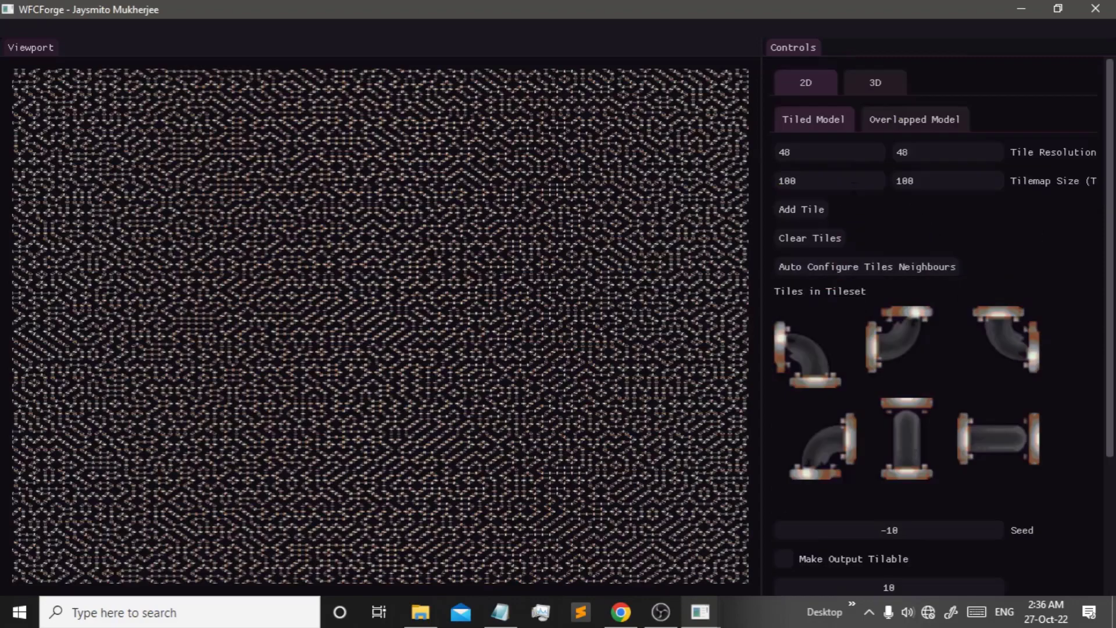
{"action": "scroll", "coordinate": [799, 552], "scroll_direction": "down", "scroll_amount": 5}
- Save the map through Export Image under the file name Result.png
{"action": "left_click", "coordinate": [819, 575]}
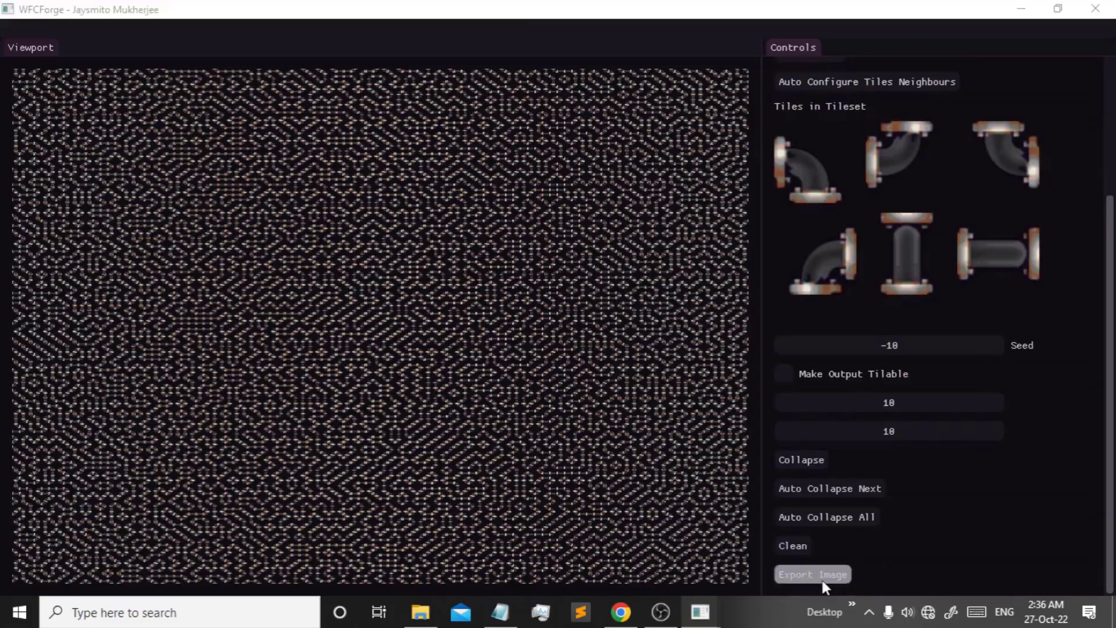
{"action": "type", "text": "Result.png"}
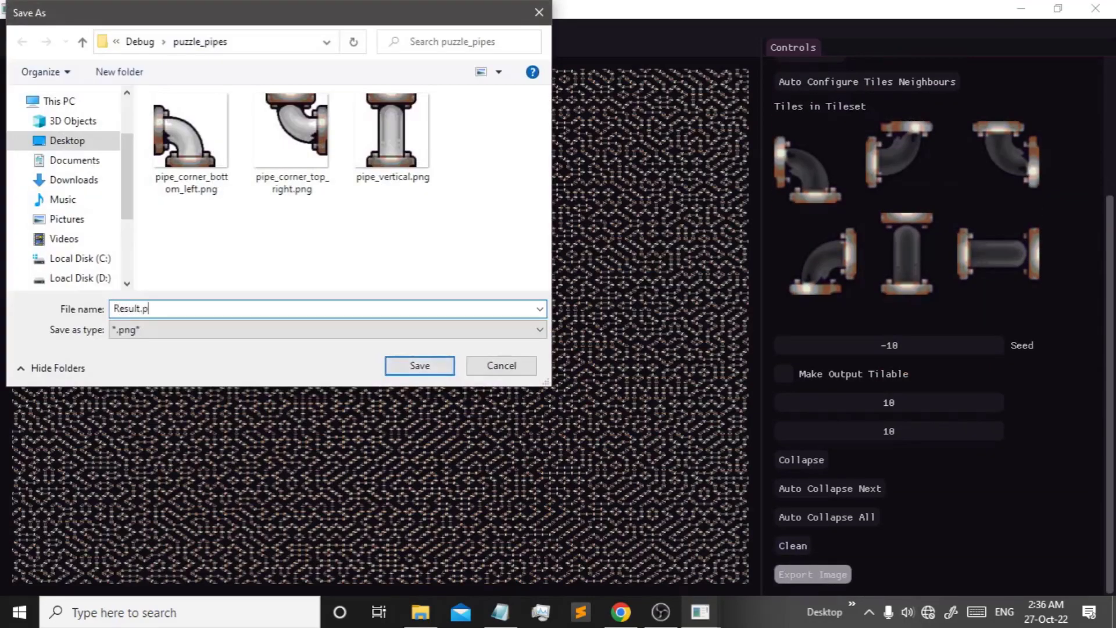
{"action": "key", "text": "Return"}
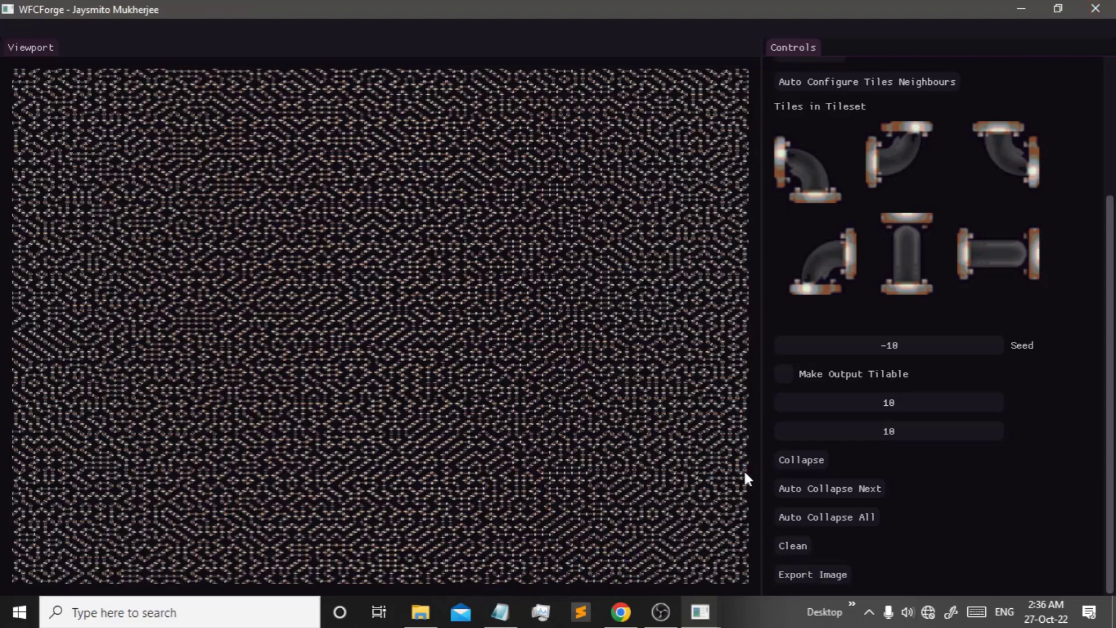
{"action": "scroll", "coordinate": [780, 553], "scroll_direction": "up", "scroll_amount": 5}
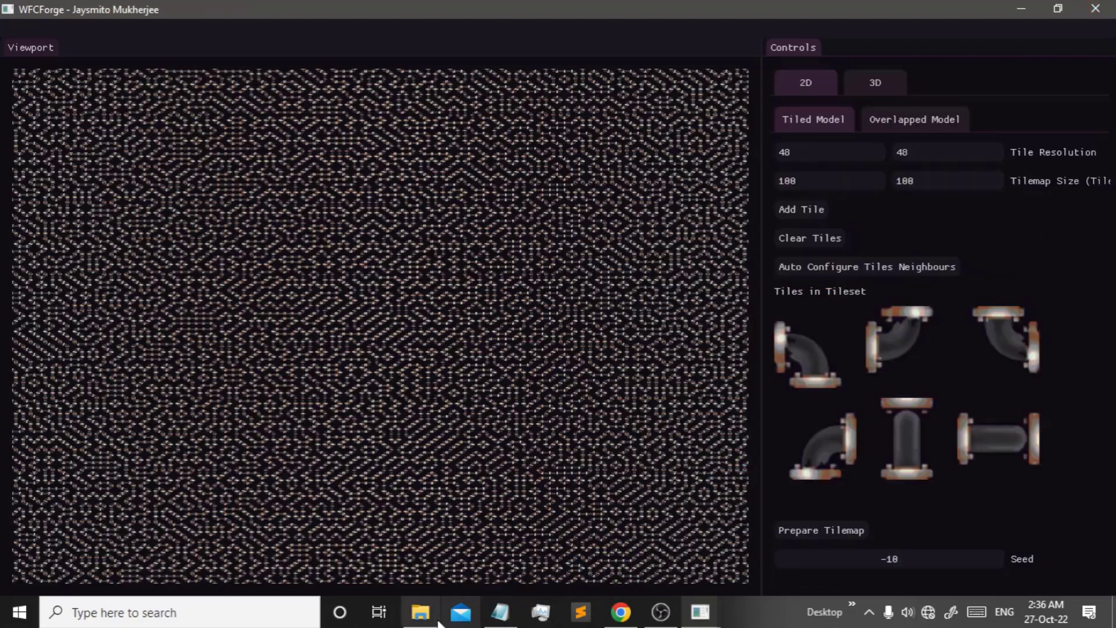
- Verify Result.png in puzzle_pipes measures 4800×4800 pixels, then open it in Chrome
{"action": "left_click", "coordinate": [420, 612]}
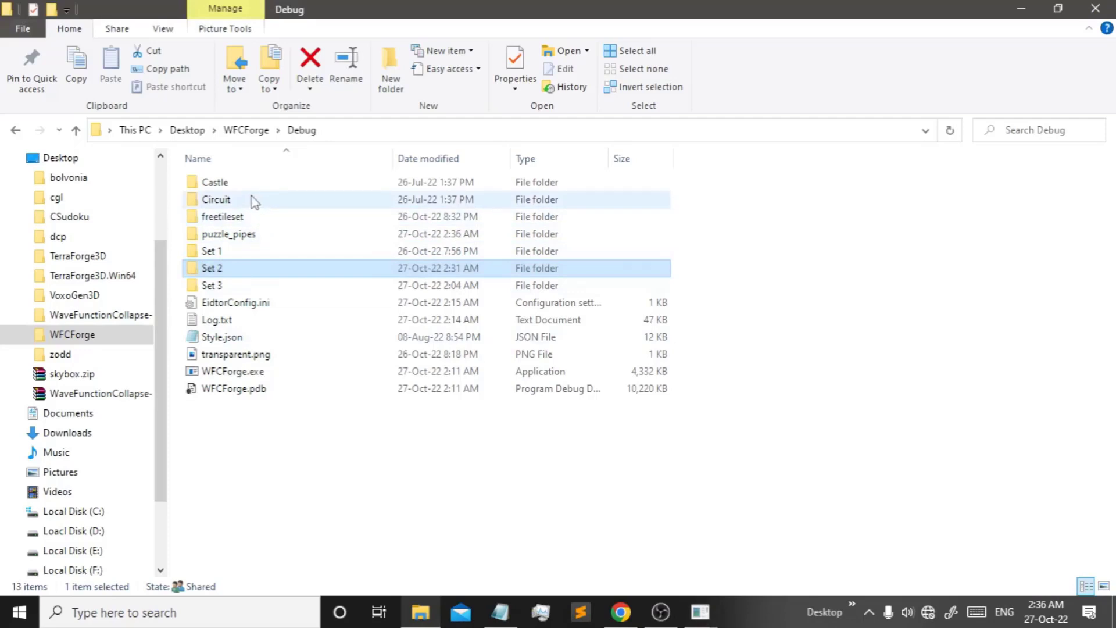
{"action": "left_click", "coordinate": [231, 233]}
{"action": "key", "text": "Return"}
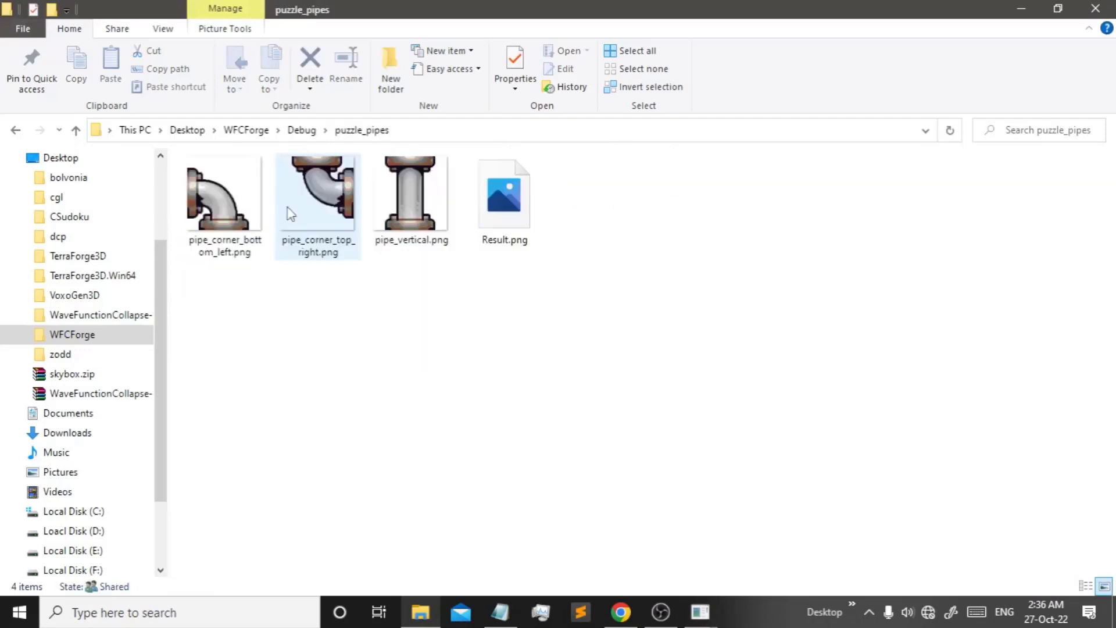
{"action": "left_click", "coordinate": [481, 180]}
{"action": "right_click", "coordinate": [481, 180]}
{"action": "left_click", "coordinate": [528, 594]}
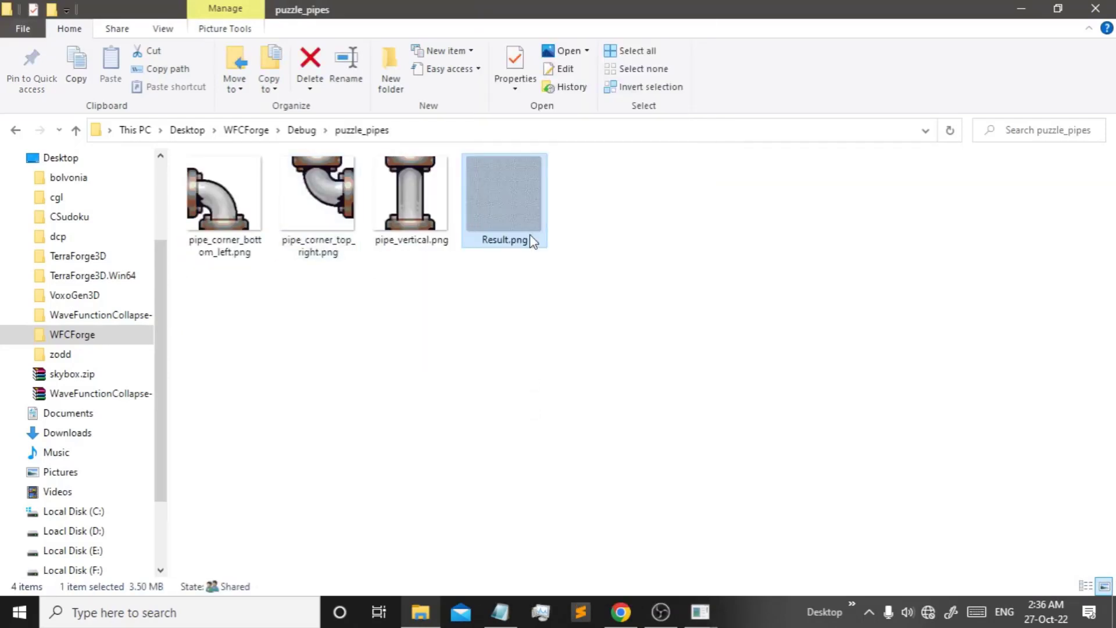
{"action": "left_click", "coordinate": [589, 211]}
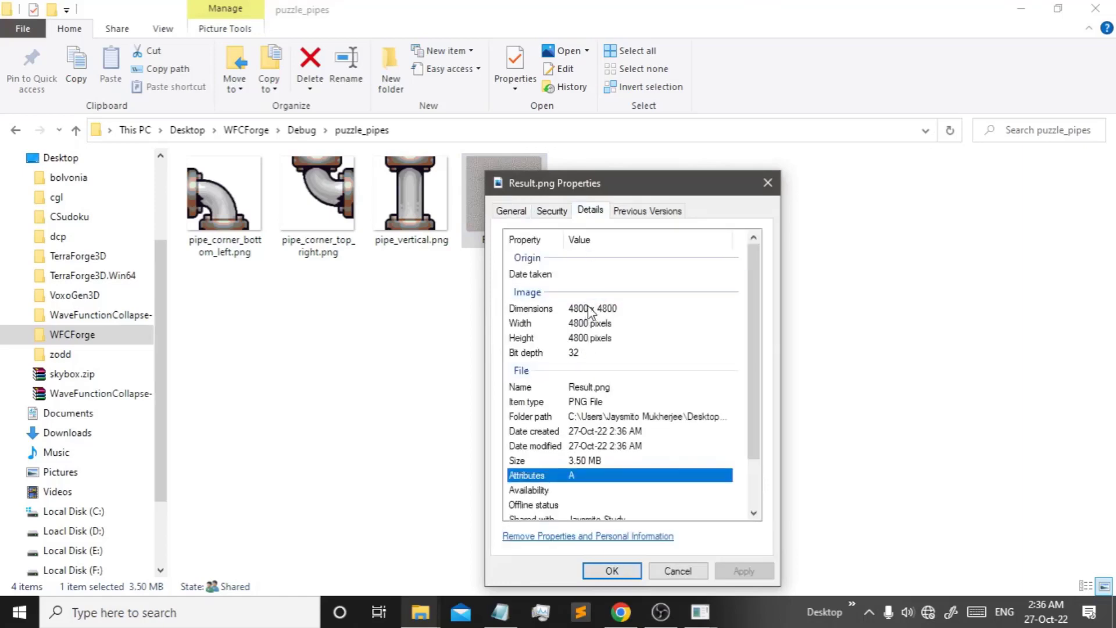
{"action": "left_click", "coordinate": [599, 567]}
{"action": "left_click_drag", "start_coordinate": [529, 244], "coordinate": [593, 6]}
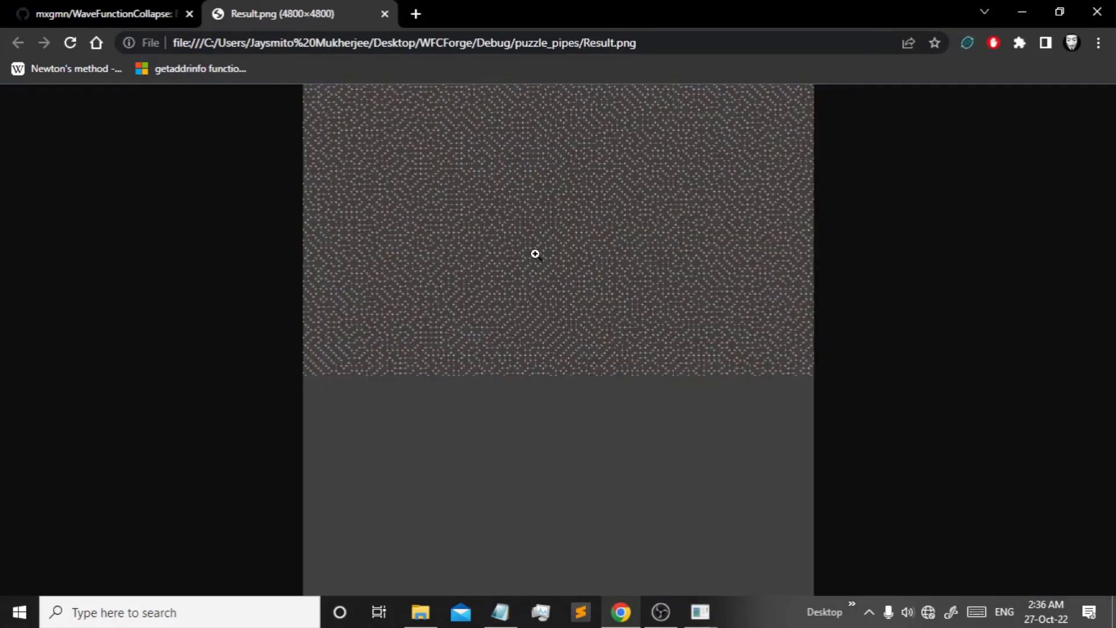
- View Result.png at 100% and pan across it, then close the tab and minimize Chrome
{"action": "left_click", "coordinate": [535, 254]}
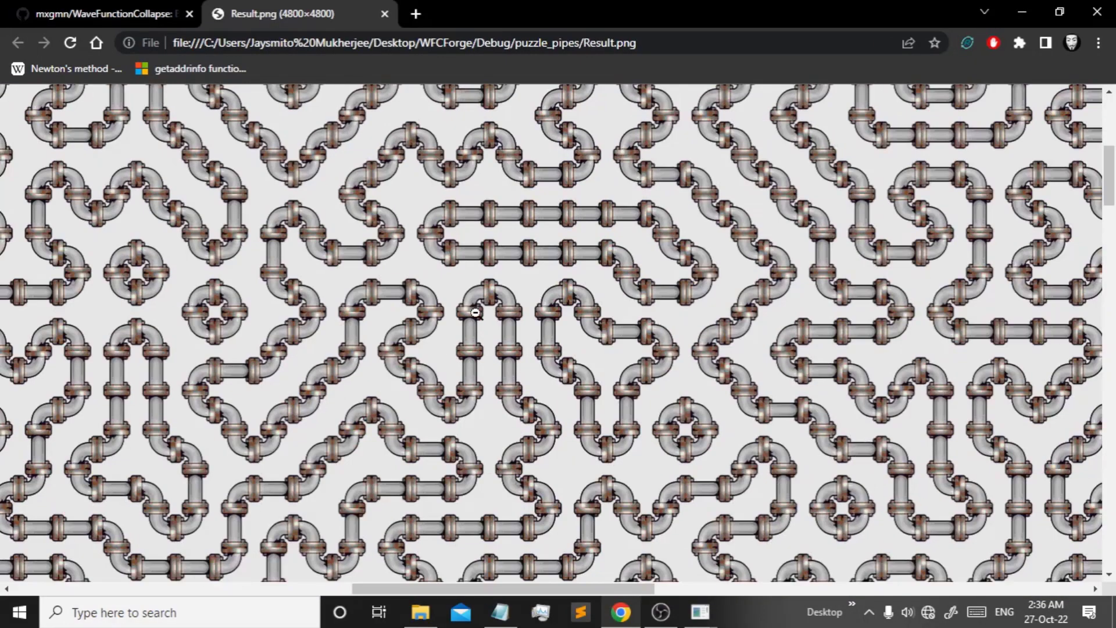
{"action": "scroll", "coordinate": [476, 313], "scroll_direction": "up", "scroll_amount": 4}
{"action": "left_click_drag", "start_coordinate": [582, 587], "coordinate": [158, 585]}
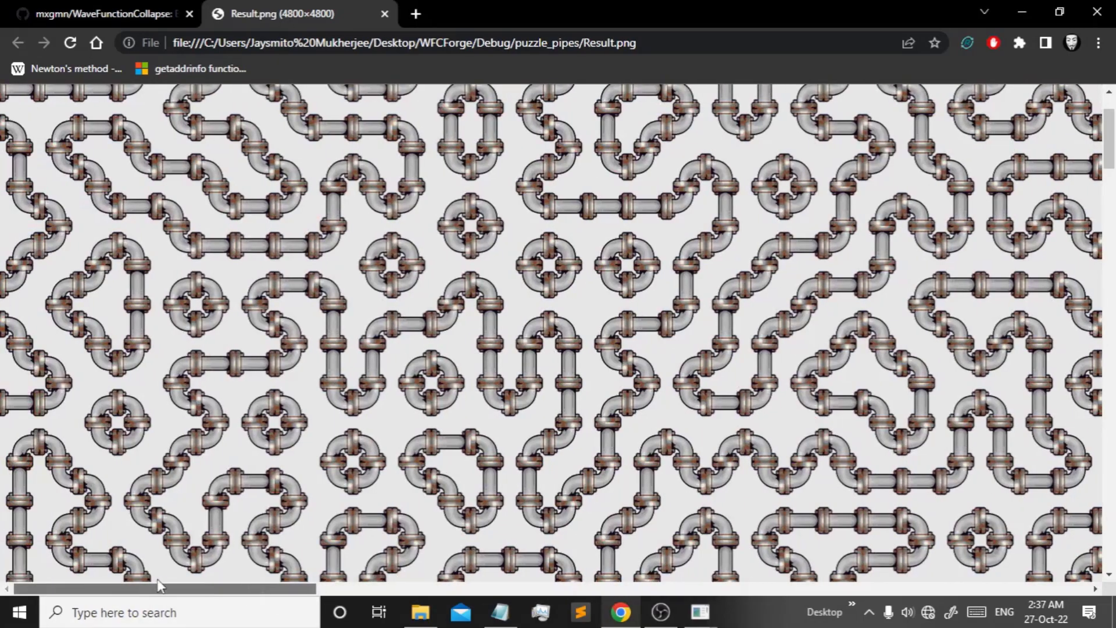
{"action": "scroll", "coordinate": [358, 150], "scroll_direction": "down", "scroll_amount": 10}
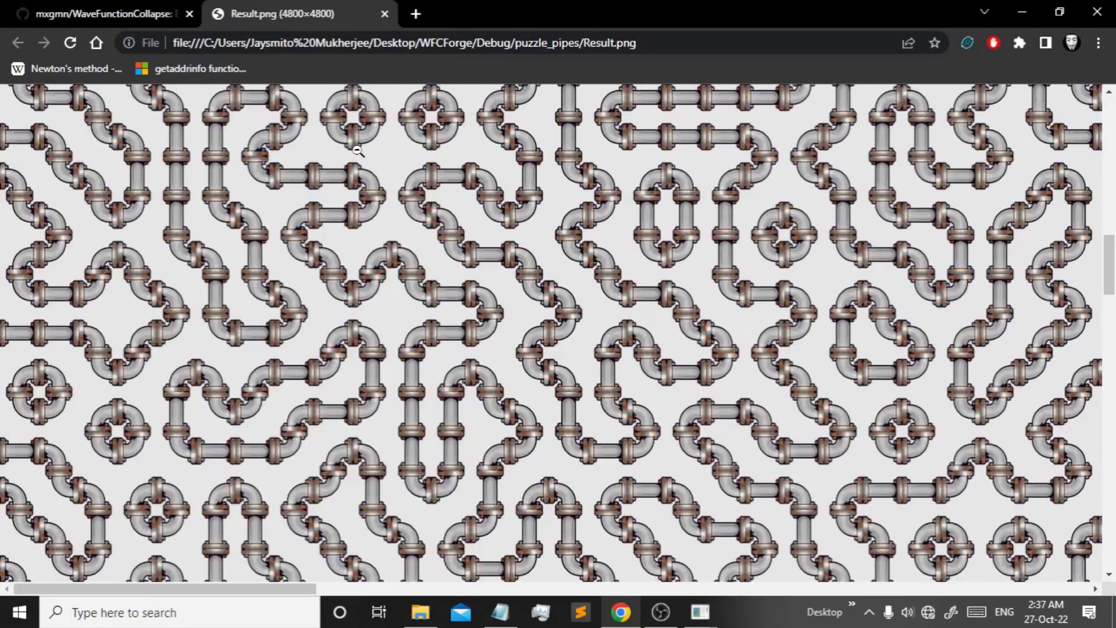
{"action": "middle_click", "coordinate": [341, 6]}
{"action": "left_click", "coordinate": [625, 613]}
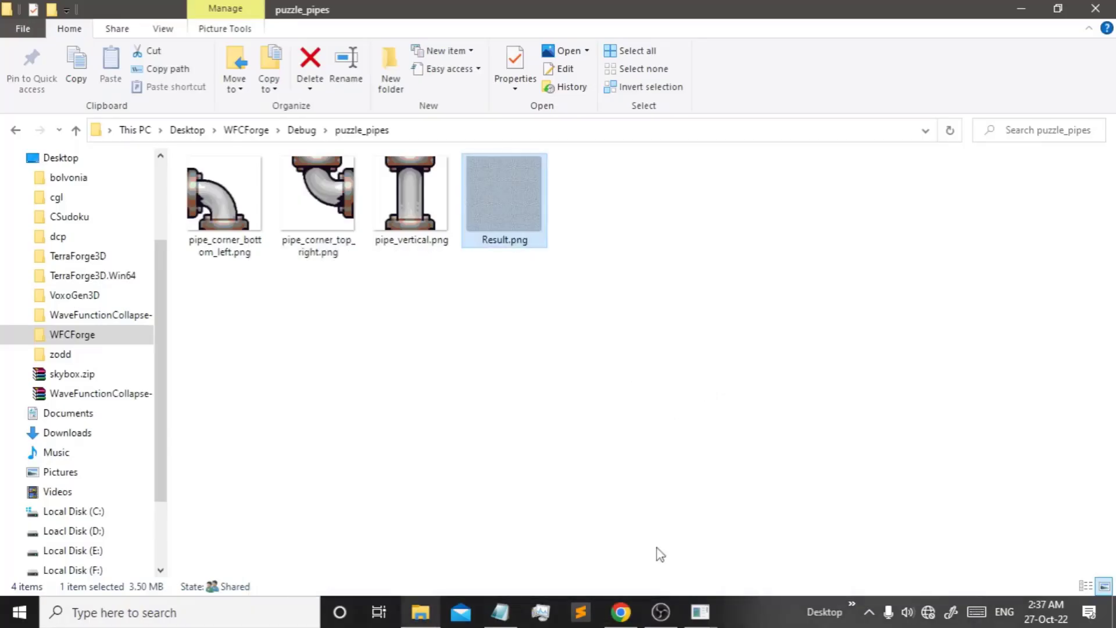
- Back in WFCForge, apply a 10×10 tilemap size and prepare a fresh tilemap
{"action": "left_click", "coordinate": [661, 612]}
{"action": "left_click", "coordinate": [659, 612]}
{"action": "left_click", "coordinate": [701, 612]}
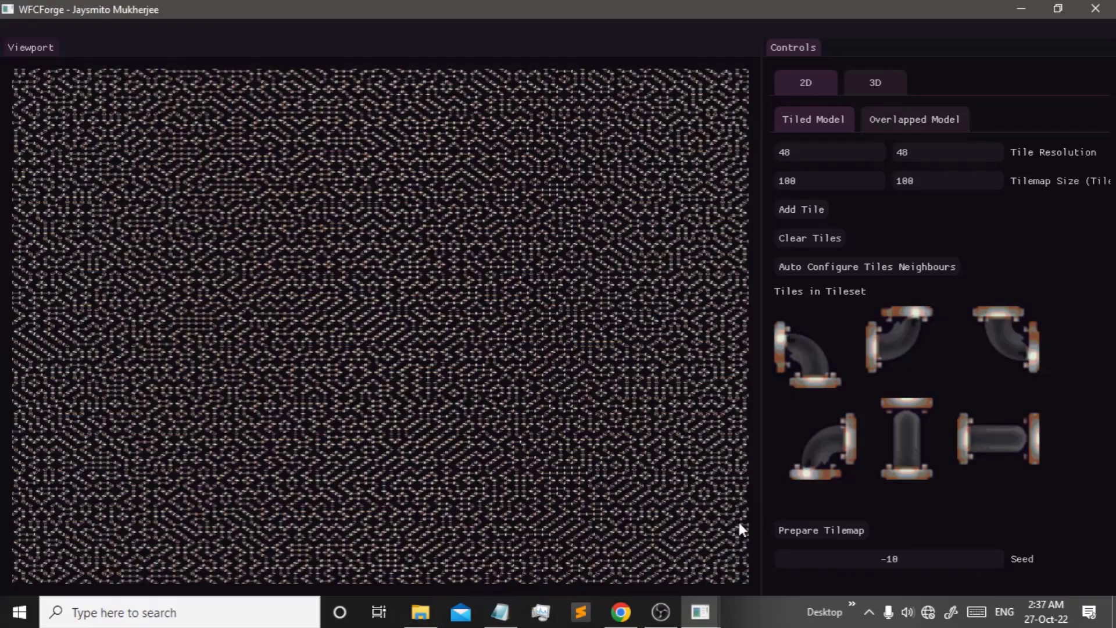
{"action": "left_click", "coordinate": [843, 181]}
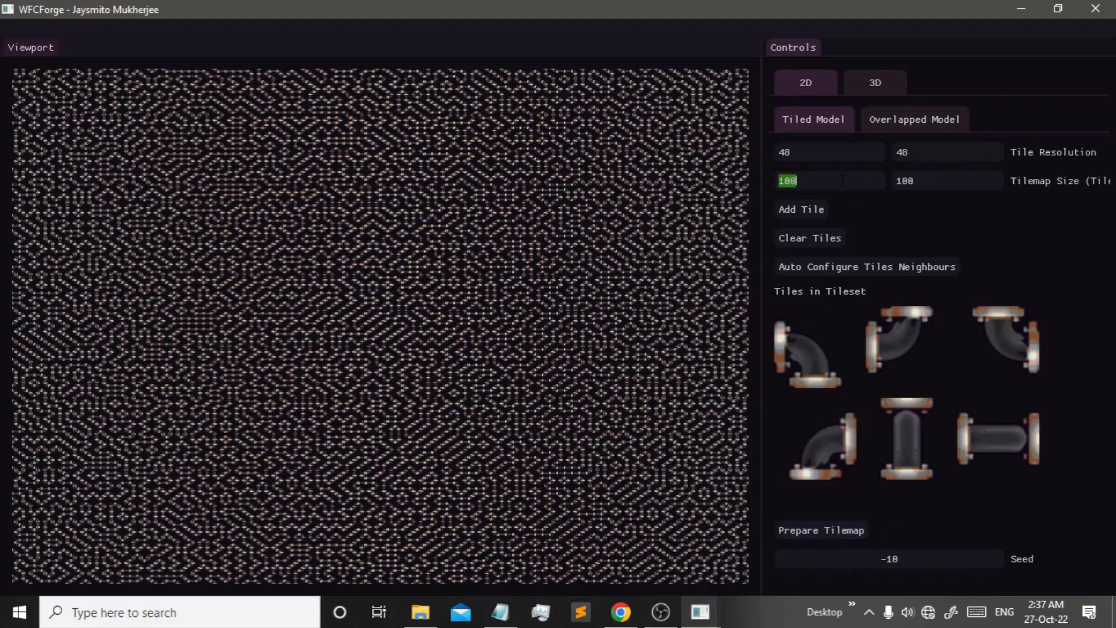
{"action": "type", "text": "10"}
{"action": "key", "text": "Tab"}
{"action": "type", "text": "10"}
{"action": "left_click", "coordinate": [835, 207]}
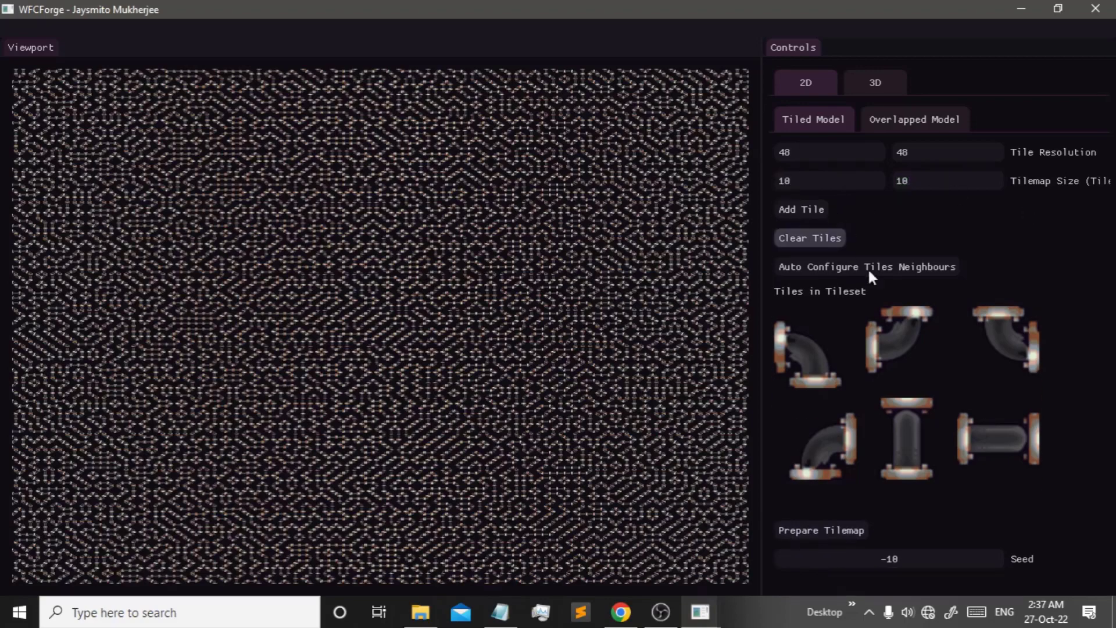
{"action": "left_click", "coordinate": [829, 526]}
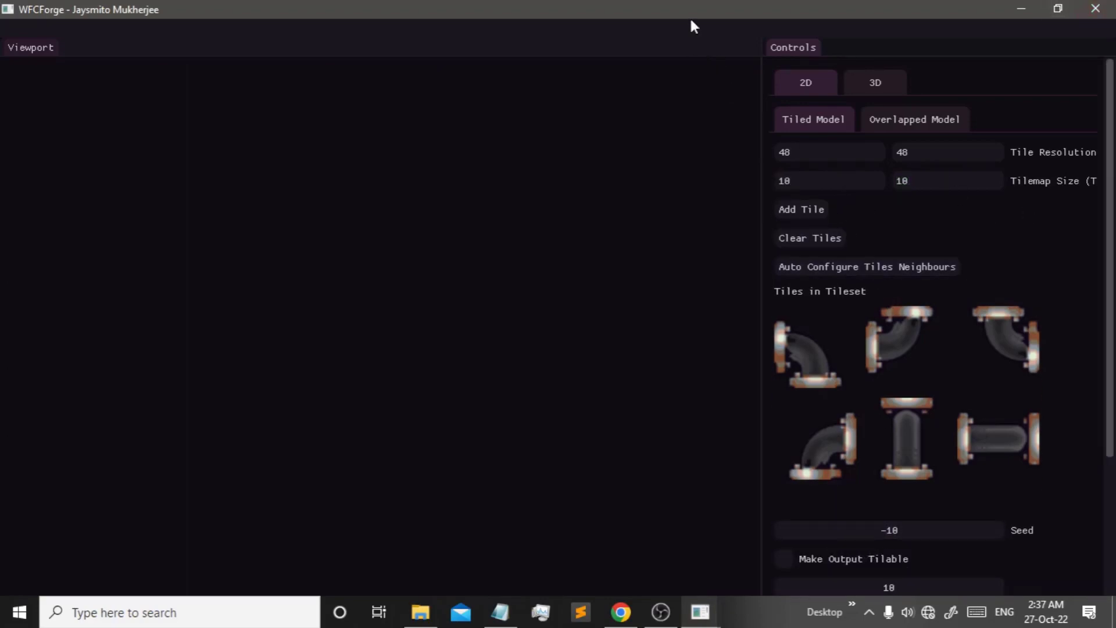
- Add transparent.png from the Debug folder as a new tile with rotated versions
{"action": "left_click", "coordinate": [805, 215]}
{"action": "left_click", "coordinate": [152, 44]}
{"action": "scroll", "coordinate": [180, 192], "scroll_direction": "down", "scroll_amount": 1}
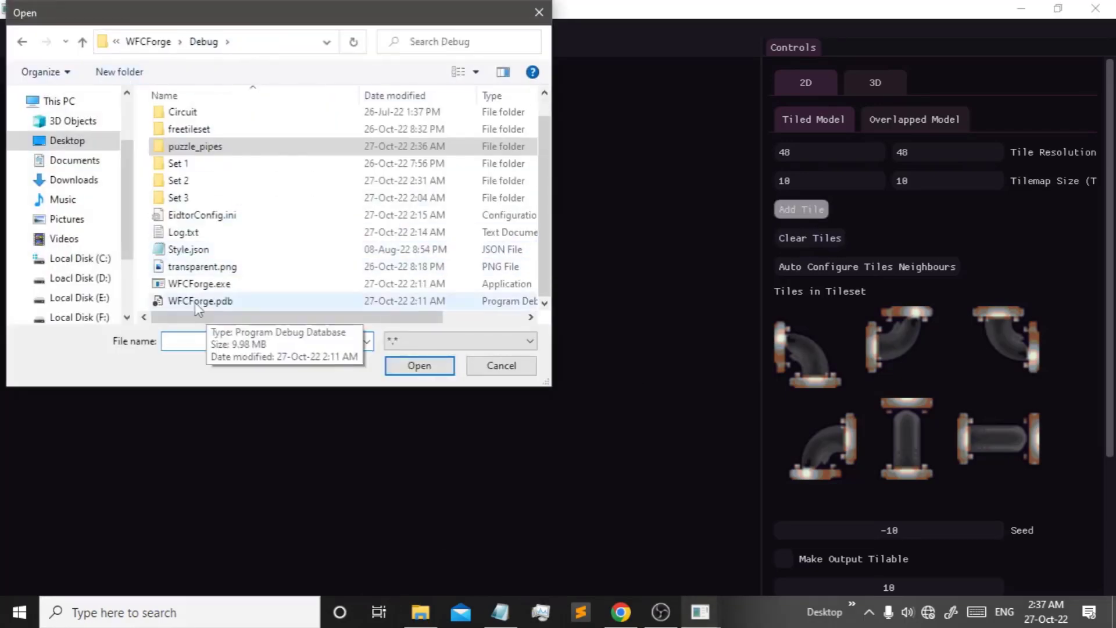
{"action": "double_click", "coordinate": [204, 266]}
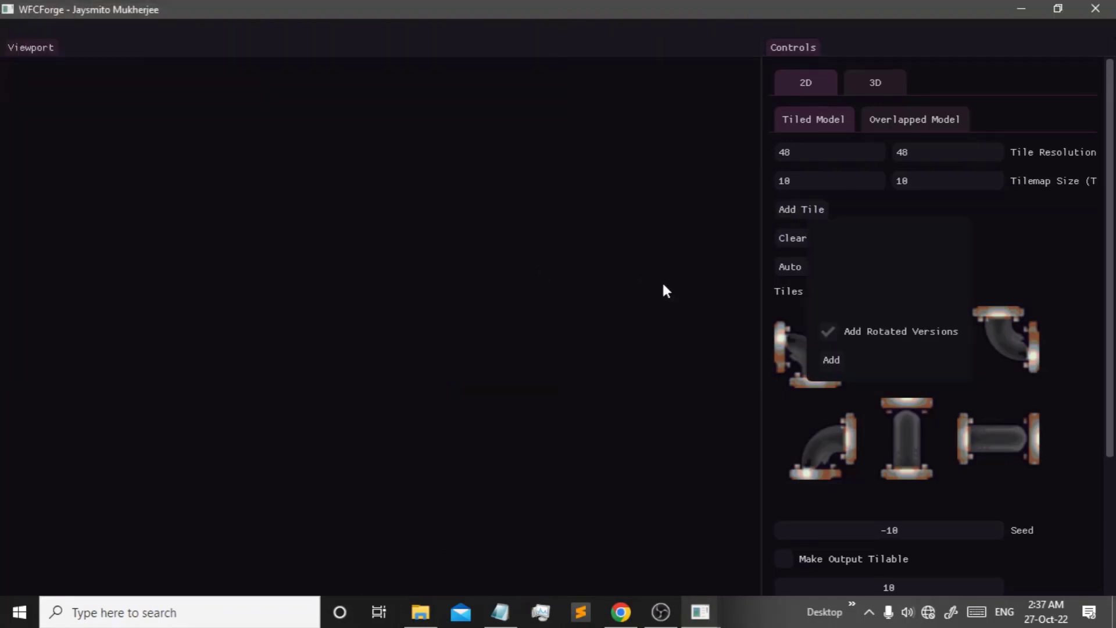
{"action": "left_click", "coordinate": [826, 360]}
{"action": "scroll", "coordinate": [833, 367], "scroll_direction": "down", "scroll_amount": 1}
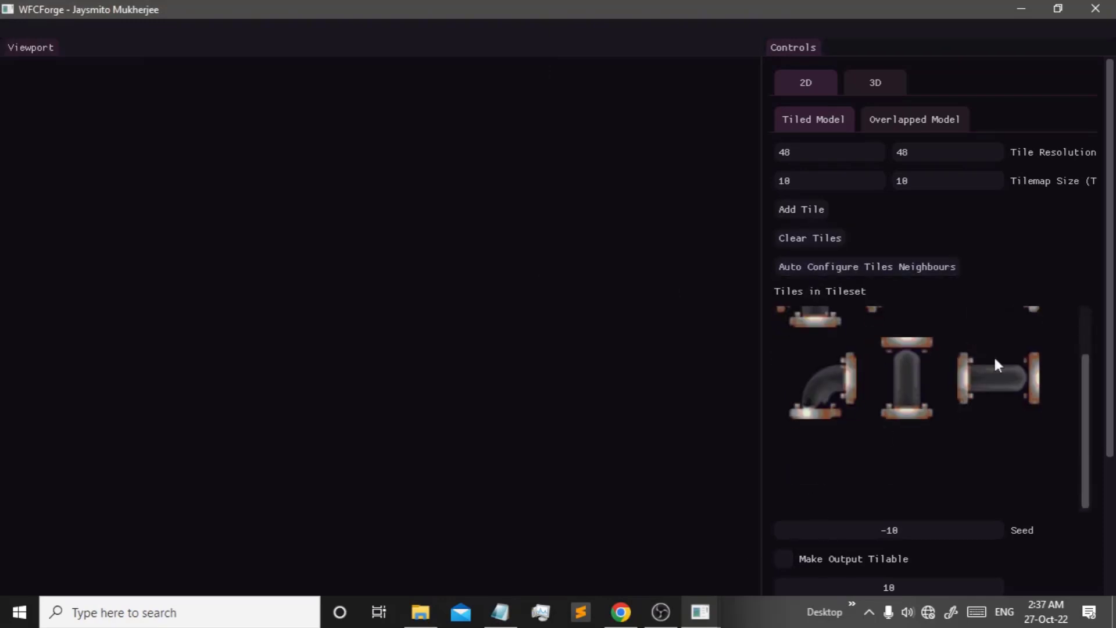
{"action": "scroll", "coordinate": [959, 407], "scroll_direction": "down", "scroll_amount": 2}
{"action": "scroll", "coordinate": [937, 366], "scroll_direction": "up", "scroll_amount": 1}
{"action": "scroll", "coordinate": [953, 262], "scroll_direction": "down", "scroll_amount": 1}
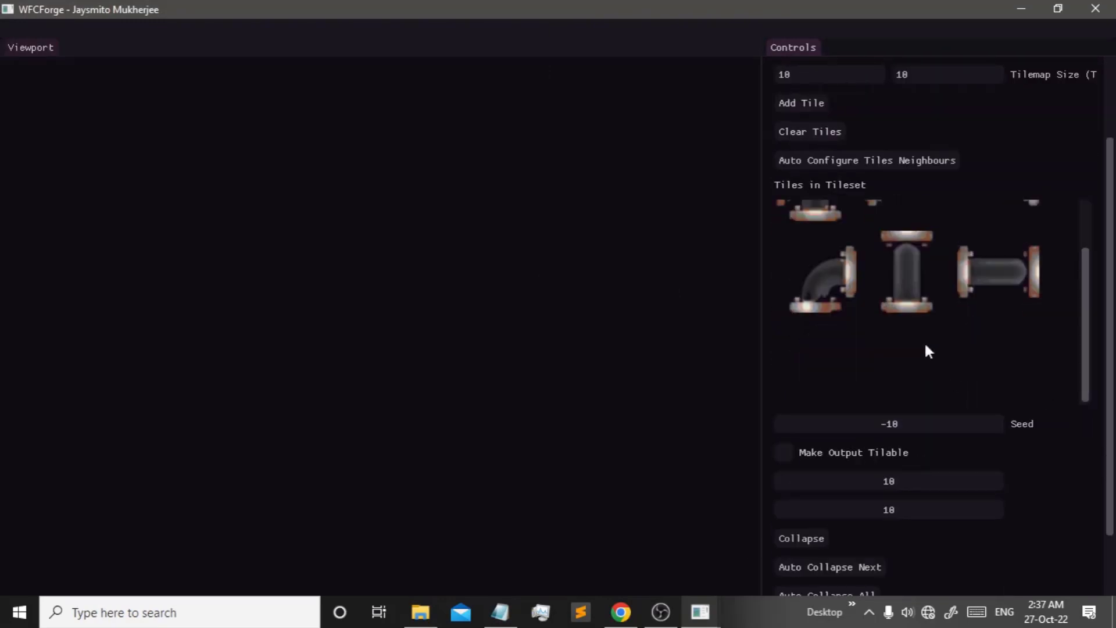
- Set the blank tile's Top, Right, Bottom and Left IDs to 0, then clean the tilemap
{"action": "left_click", "coordinate": [839, 354]}
{"action": "left_click", "coordinate": [907, 378]}
{"action": "type", "text": "0"}
{"action": "left_click", "coordinate": [924, 407]}
{"action": "type", "text": "0"}
{"action": "left_click", "coordinate": [931, 435]}
{"action": "type", "text": "0"}
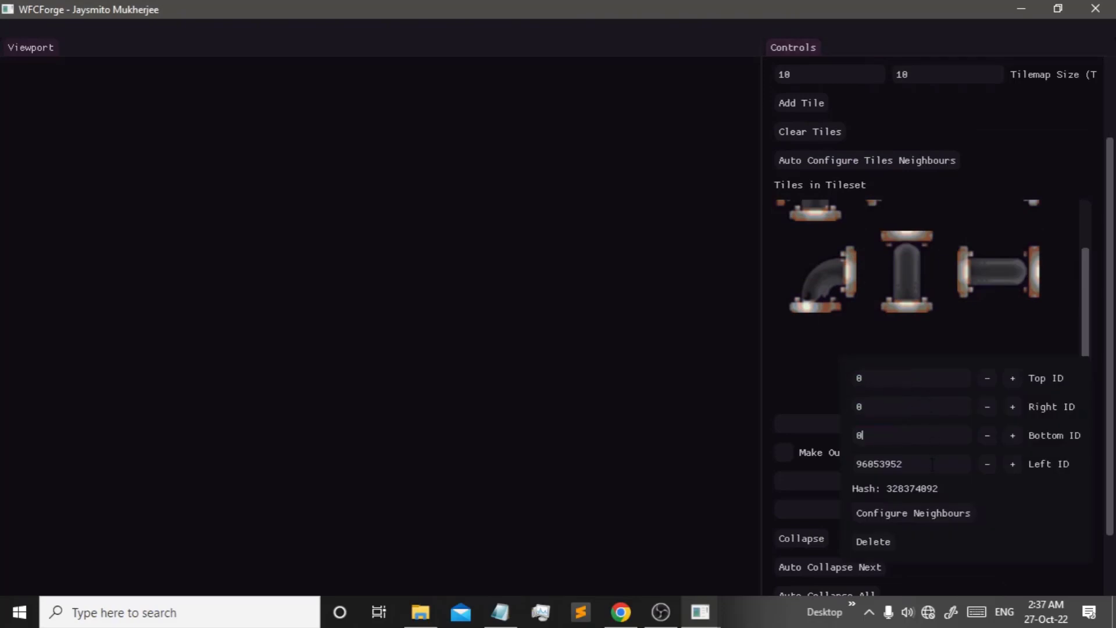
{"action": "left_click", "coordinate": [907, 463]}
{"action": "type", "text": "0"}
{"action": "left_click", "coordinate": [839, 284]}
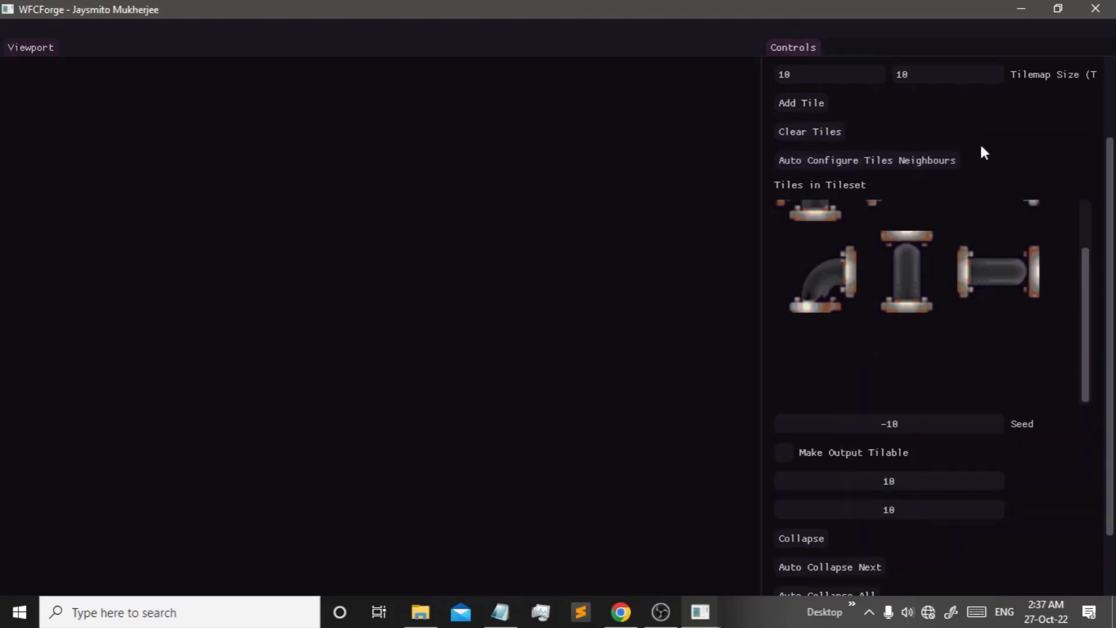
{"action": "scroll", "coordinate": [950, 558], "scroll_direction": "down", "scroll_amount": 2}
{"action": "left_click", "coordinate": [798, 546]}
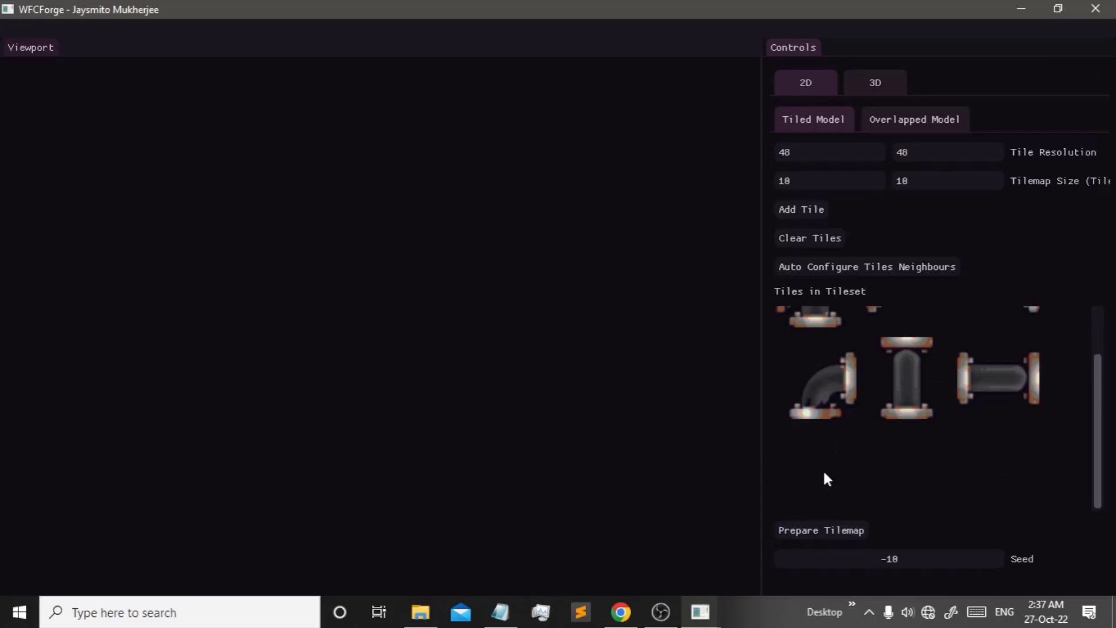
- Prepare the 10×10 tilemap for hand-placing tiles in the map viewport
{"action": "left_click", "coordinate": [838, 528]}
{"action": "scroll", "coordinate": [948, 470], "scroll_direction": "down", "scroll_amount": 3}
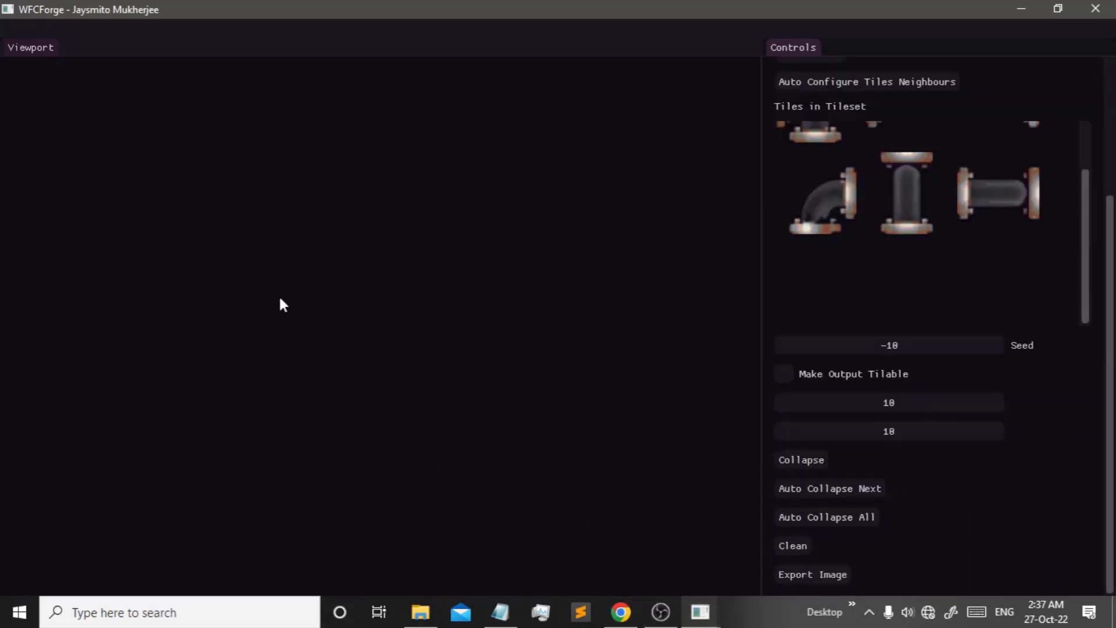
{"action": "left_click", "coordinate": [245, 252]}
- Place an elbow in the top-left cell, then three horizontal pipes along the top row
{"action": "left_click", "coordinate": [45, 104]}
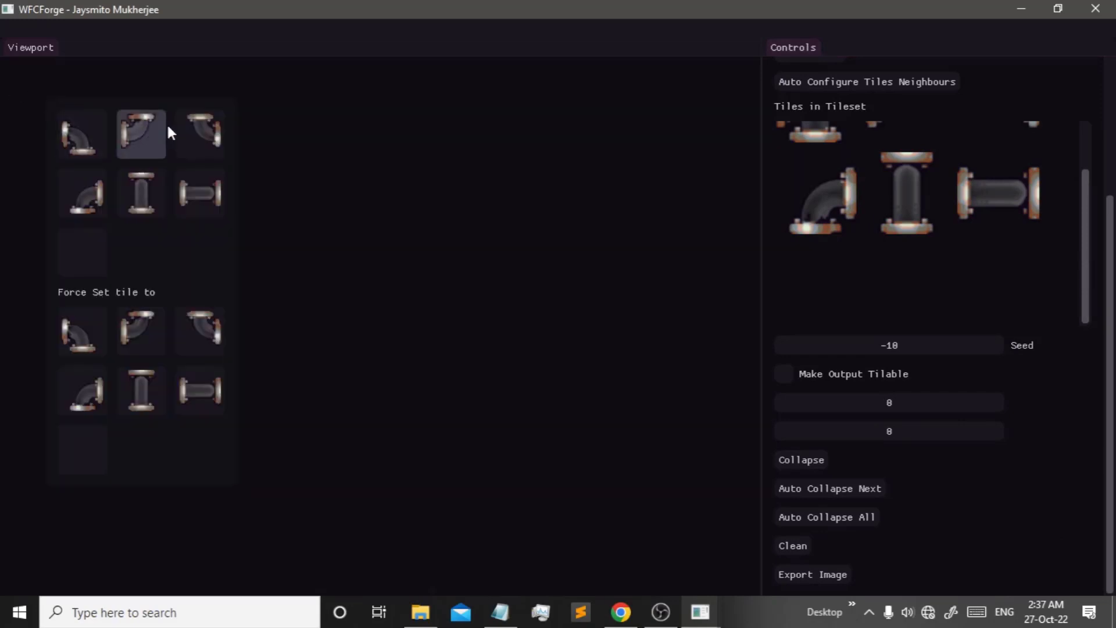
{"action": "left_click", "coordinate": [95, 187]}
{"action": "left_click", "coordinate": [95, 95]}
{"action": "left_click", "coordinate": [241, 135]}
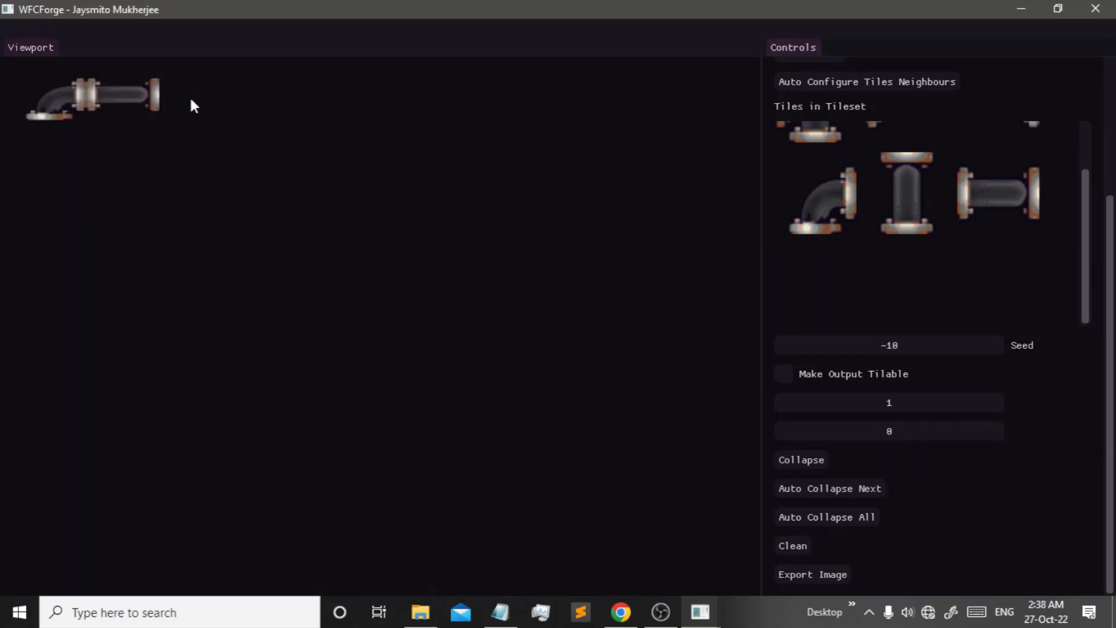
{"action": "left_click", "coordinate": [191, 97]}
{"action": "left_click", "coordinate": [327, 128]}
{"action": "left_click", "coordinate": [260, 82]}
{"action": "left_click", "coordinate": [400, 117]}
- Extend the top row with two more horizontal pipes and a downward elbow in the ninth cell
{"action": "left_click", "coordinate": [342, 98]}
{"action": "left_click", "coordinate": [481, 127]}
{"action": "left_click", "coordinate": [413, 97]}
{"action": "left_click", "coordinate": [551, 128]}
{"action": "left_click", "coordinate": [485, 96]}
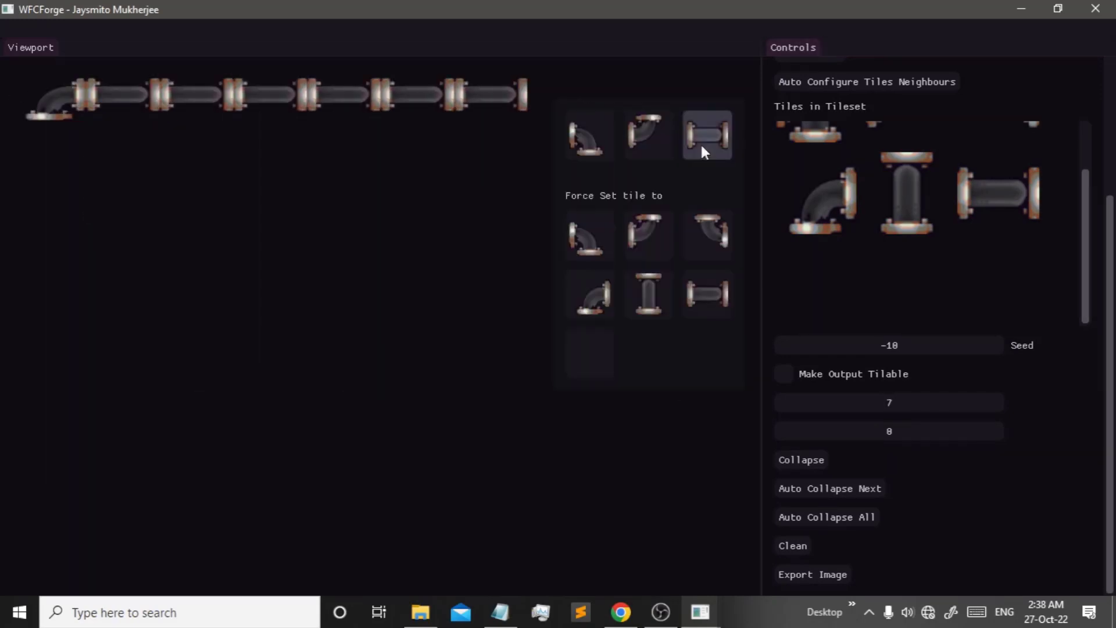
{"action": "left_click", "coordinate": [738, 120]}
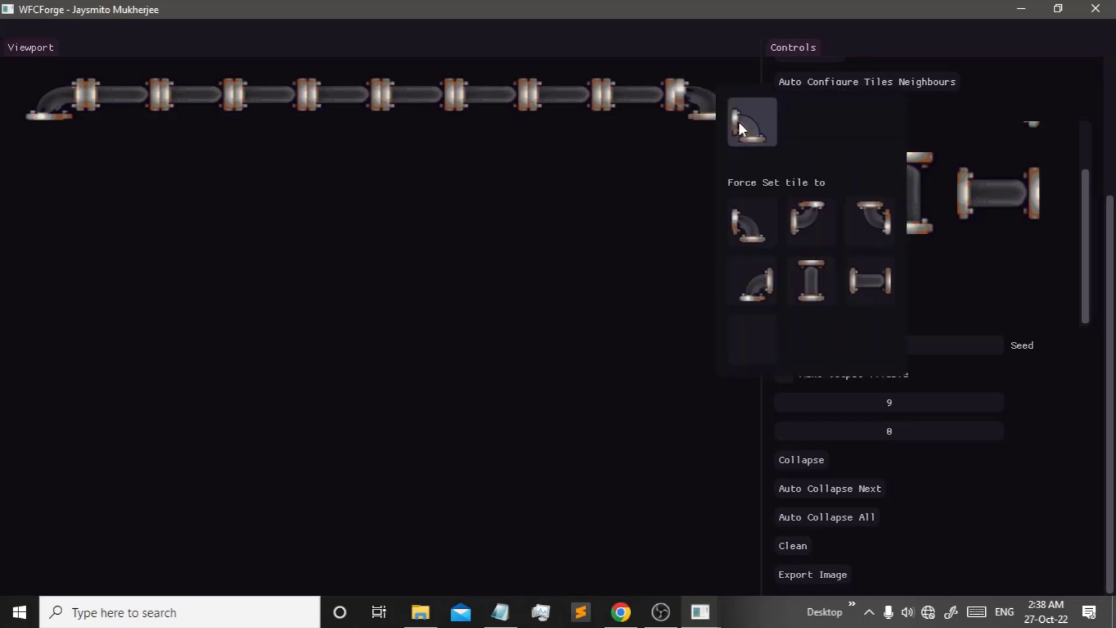
{"action": "left_click", "coordinate": [707, 160]}
- Place three vertical pipes down the left column below the top-left elbow
{"action": "left_click", "coordinate": [62, 139]}
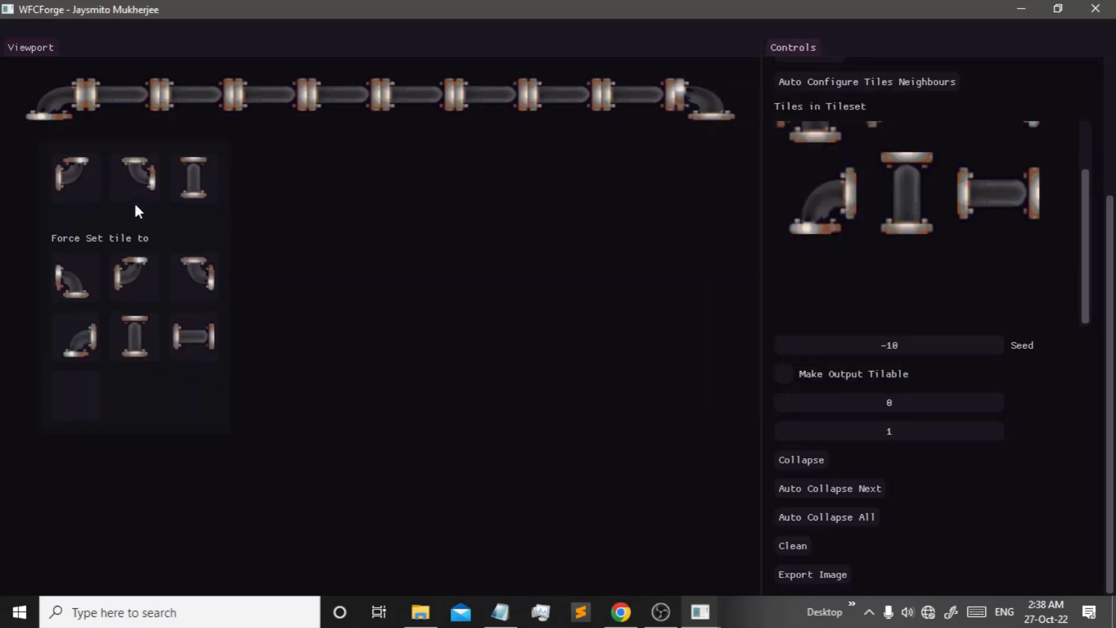
{"action": "left_click", "coordinate": [194, 183]}
{"action": "left_click", "coordinate": [43, 207]}
{"action": "left_click", "coordinate": [202, 237]}
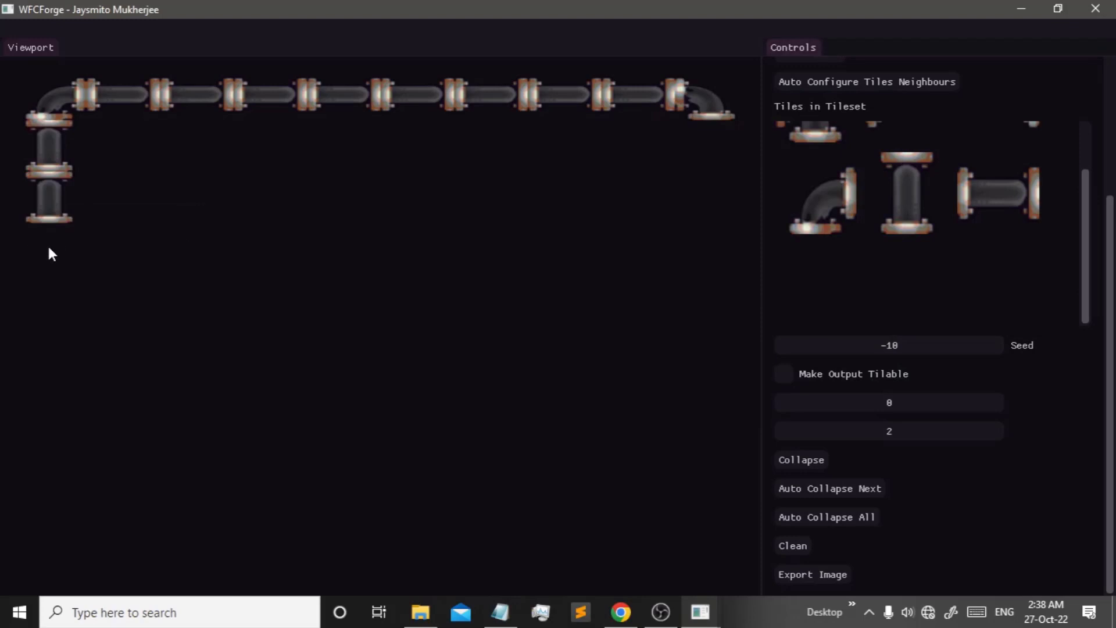
{"action": "left_click", "coordinate": [47, 243]}
{"action": "left_click", "coordinate": [203, 284]}
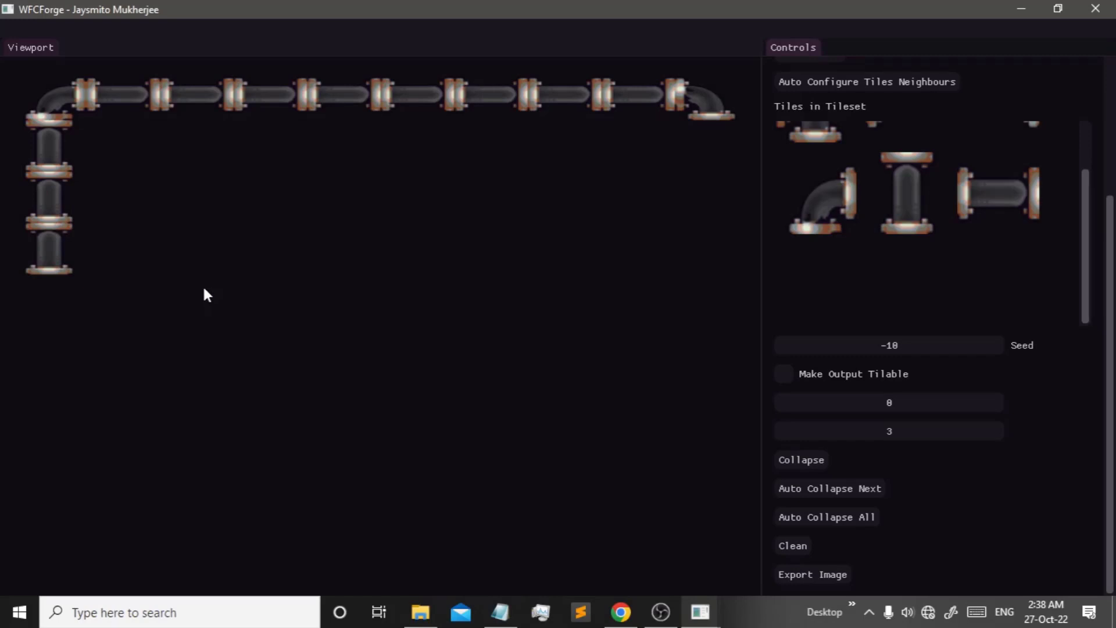
- Continue the left column down with vertical pipes and elbows, ending with an elbow at the bottom-left corner
{"action": "left_click", "coordinate": [45, 294]}
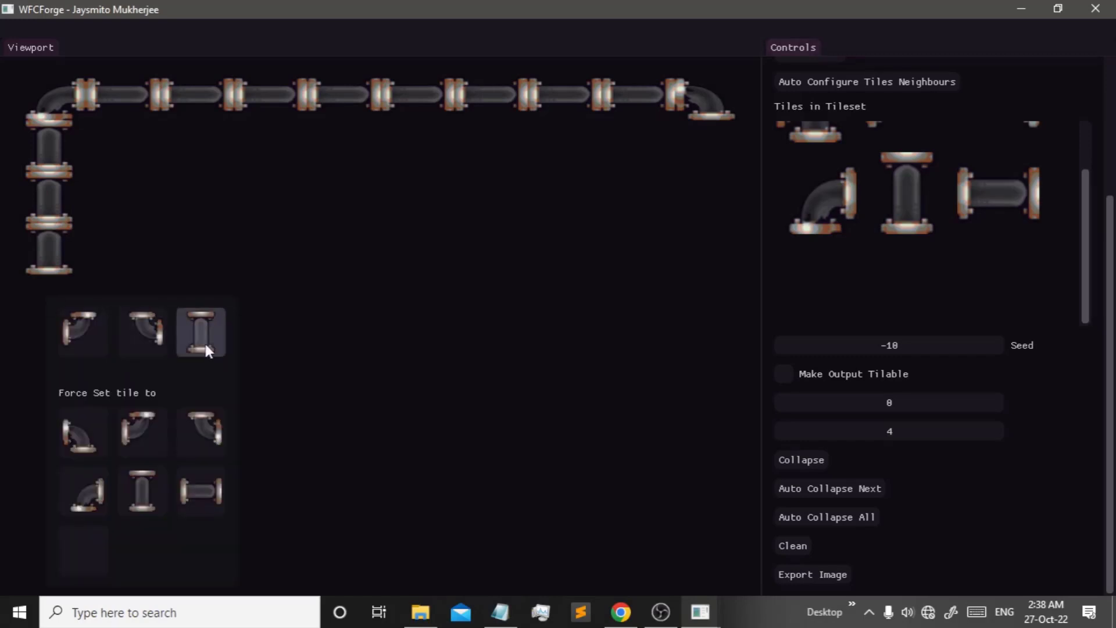
{"action": "left_click", "coordinate": [188, 330]}
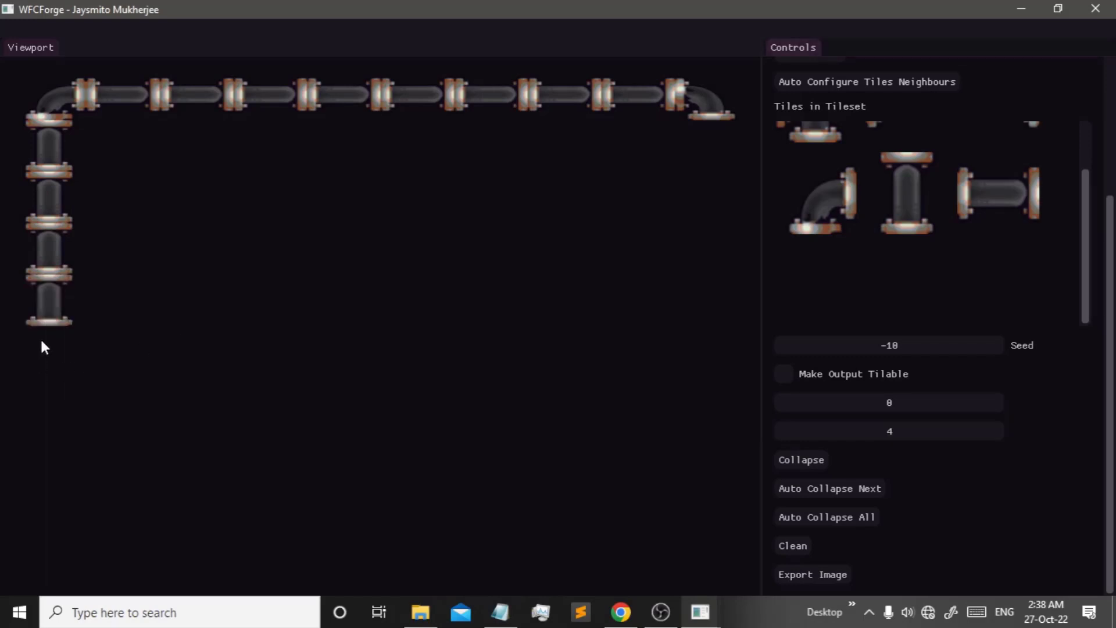
{"action": "left_click", "coordinate": [40, 338]}
{"action": "left_click", "coordinate": [76, 347]}
{"action": "left_click", "coordinate": [27, 411]}
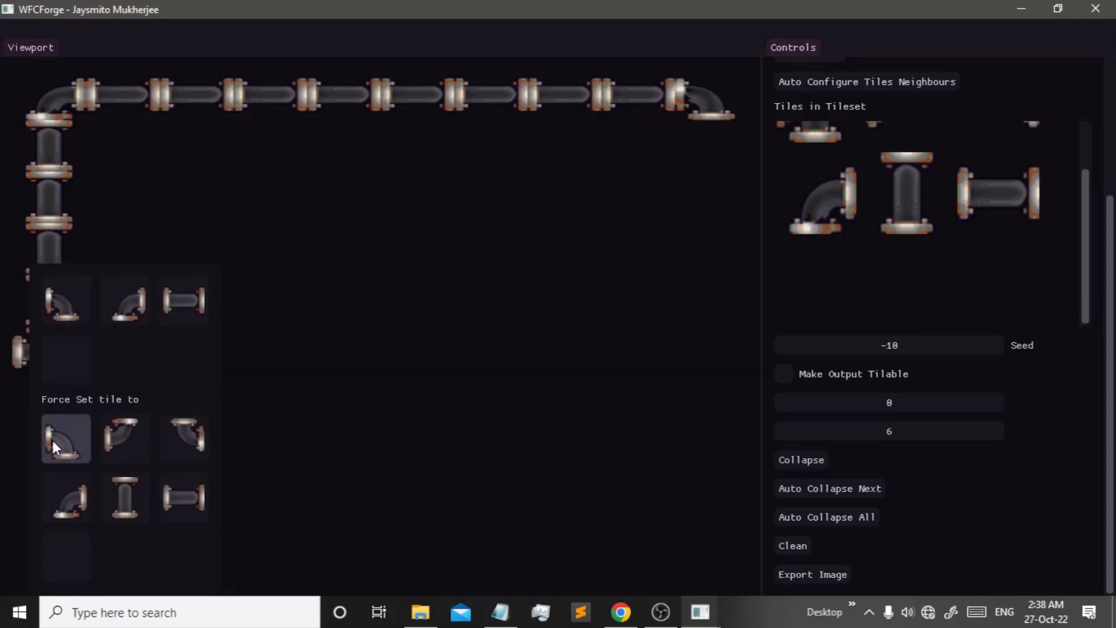
{"action": "left_click", "coordinate": [62, 311]}
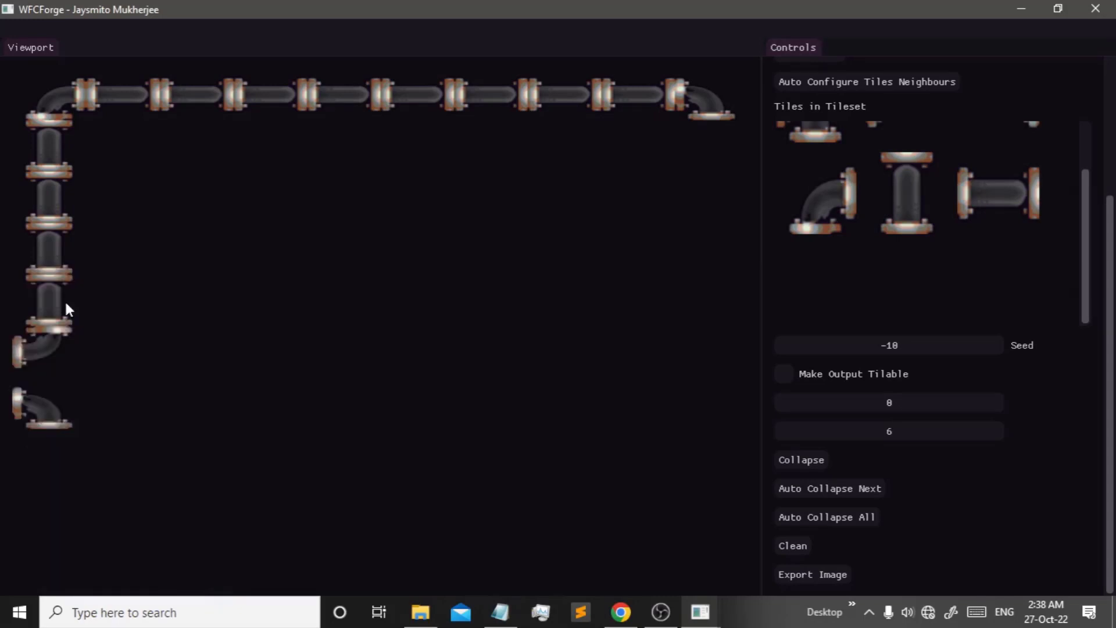
{"action": "left_click", "coordinate": [50, 461]}
{"action": "left_click", "coordinate": [200, 337]}
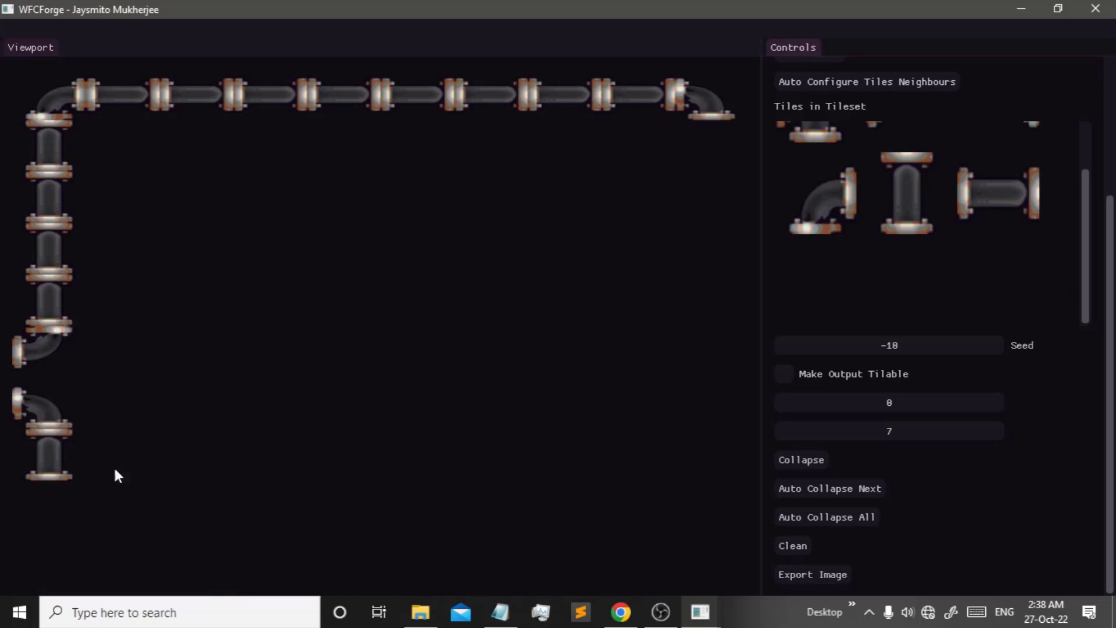
{"action": "left_click", "coordinate": [33, 525]}
{"action": "left_click", "coordinate": [183, 331]}
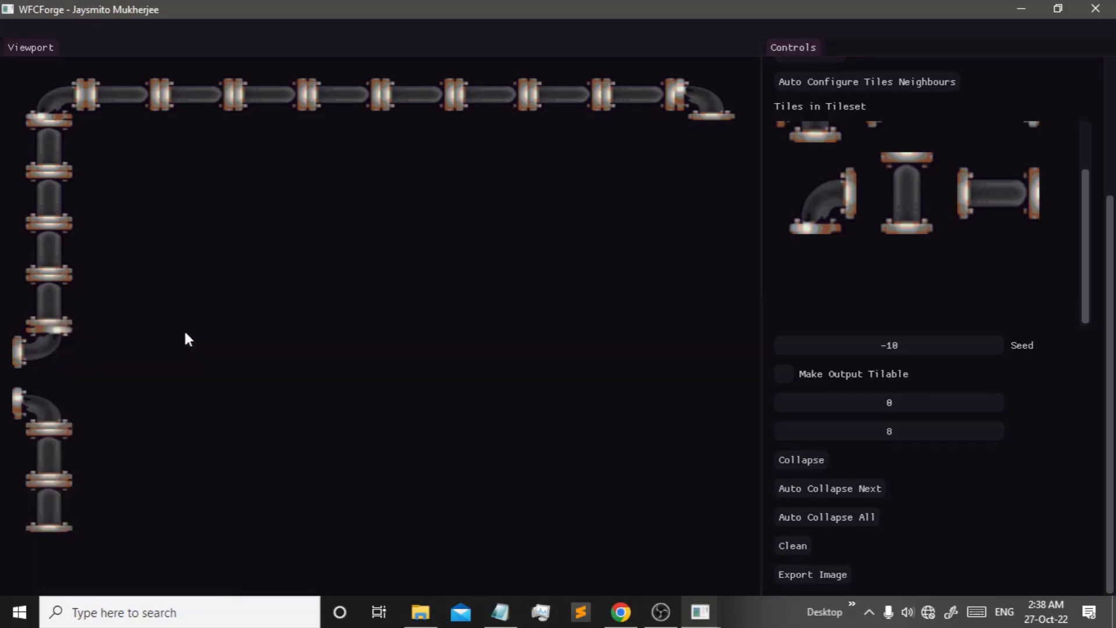
{"action": "left_click", "coordinate": [38, 557]}
{"action": "left_click", "coordinate": [123, 340]}
- Run the pipe right along the bottom, turn it upward, and cap the rise with an elbow
{"action": "left_click", "coordinate": [103, 551]}
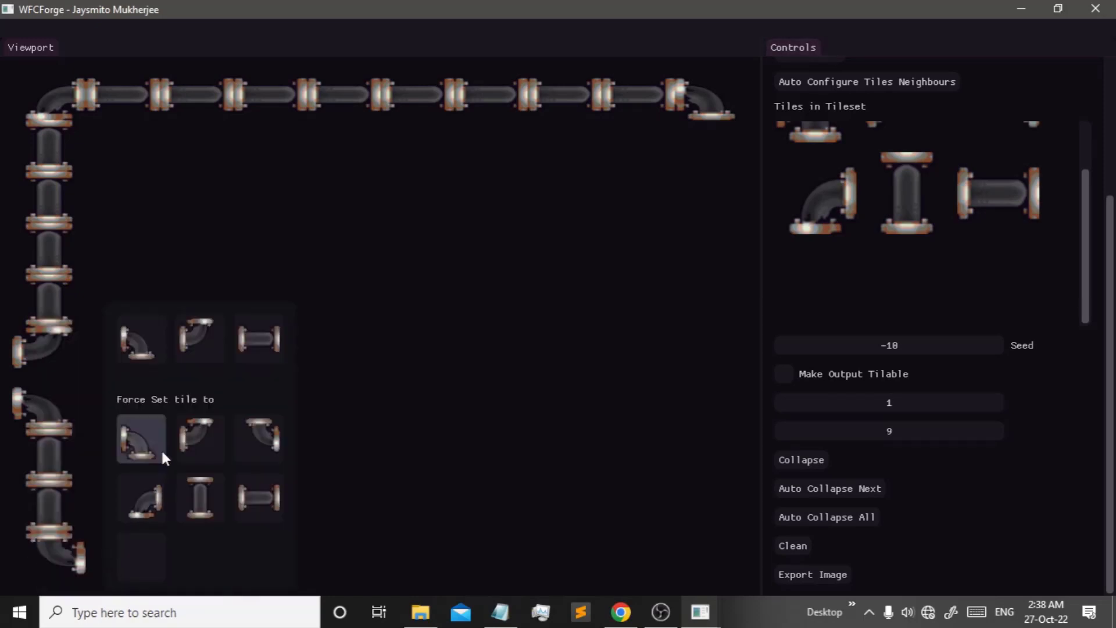
{"action": "left_click", "coordinate": [265, 333]}
{"action": "left_click", "coordinate": [179, 561]}
{"action": "left_click", "coordinate": [333, 338]}
{"action": "left_click", "coordinate": [277, 555]}
{"action": "left_click", "coordinate": [377, 349]}
{"action": "left_click", "coordinate": [288, 507]}
{"action": "left_click", "coordinate": [384, 497]}
{"action": "left_click", "coordinate": [280, 460]}
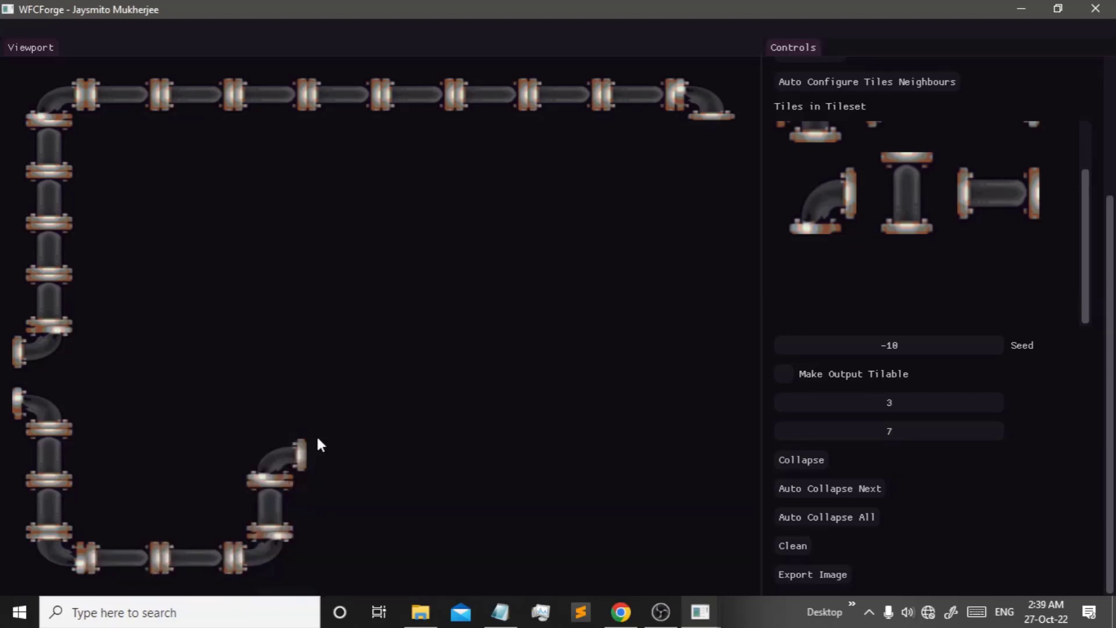
- Bring the pipe back down and across the bottom to the last column, then auto-collapse the rest
{"action": "left_click", "coordinate": [330, 451]}
{"action": "left_click", "coordinate": [483, 344]}
{"action": "left_click", "coordinate": [422, 454]}
{"action": "left_click", "coordinate": [513, 351]}
{"action": "left_click", "coordinate": [431, 502]}
{"action": "left_click", "coordinate": [582, 346]}
{"action": "left_click", "coordinate": [429, 553]}
{"action": "left_click", "coordinate": [519, 348]}
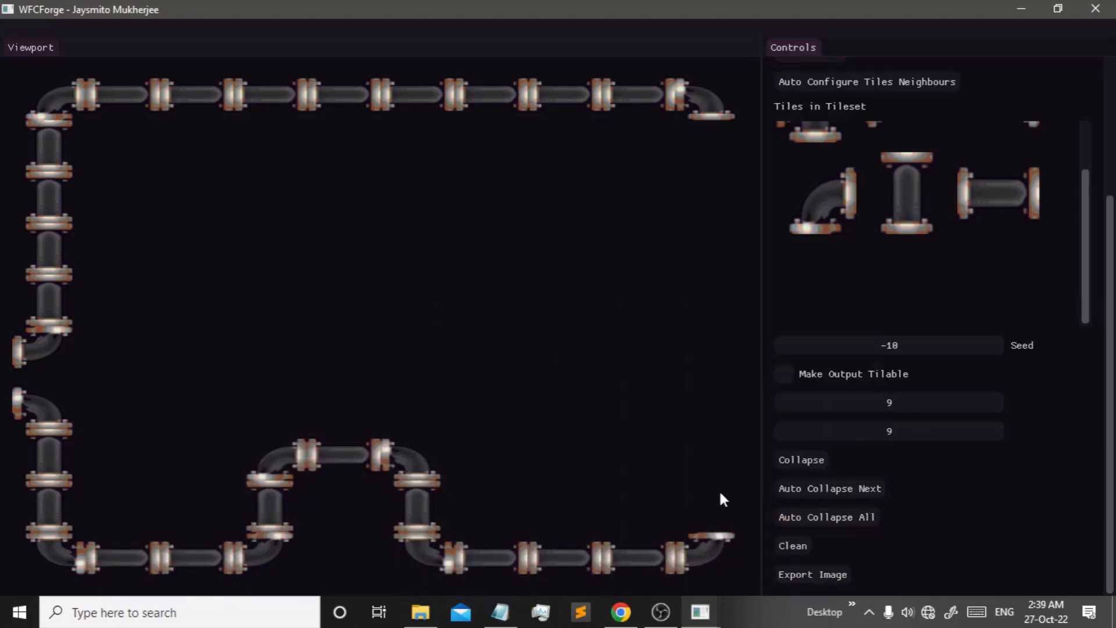
{"action": "left_click", "coordinate": [799, 519]}
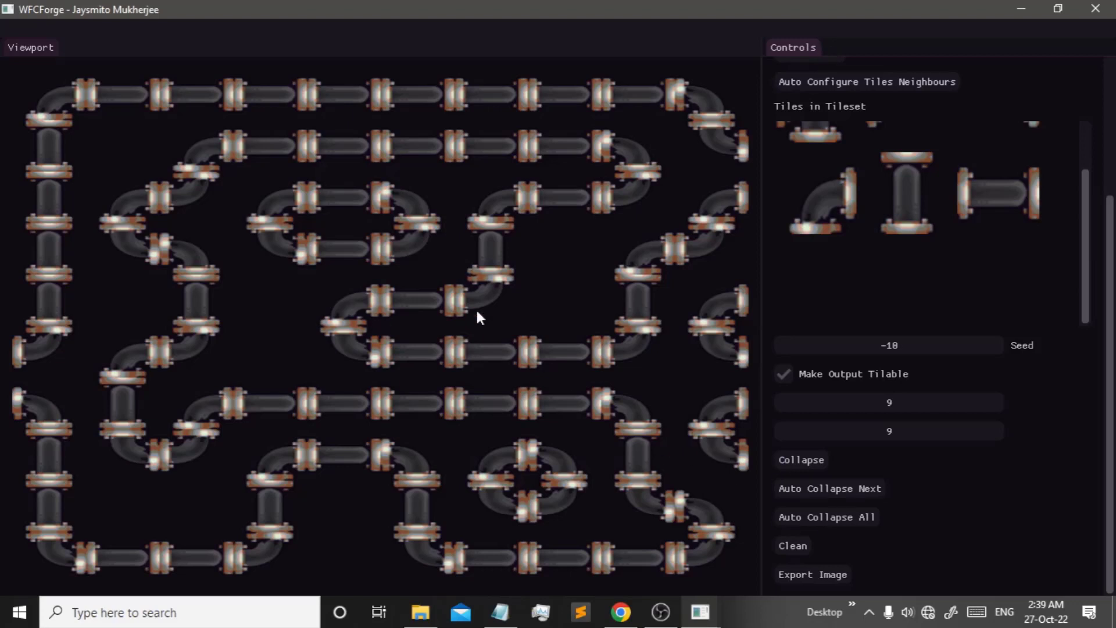
- Clear the pipe tiles and apply a 14×14 tile resolution
{"action": "scroll", "coordinate": [791, 549], "scroll_direction": "up", "scroll_amount": 5}
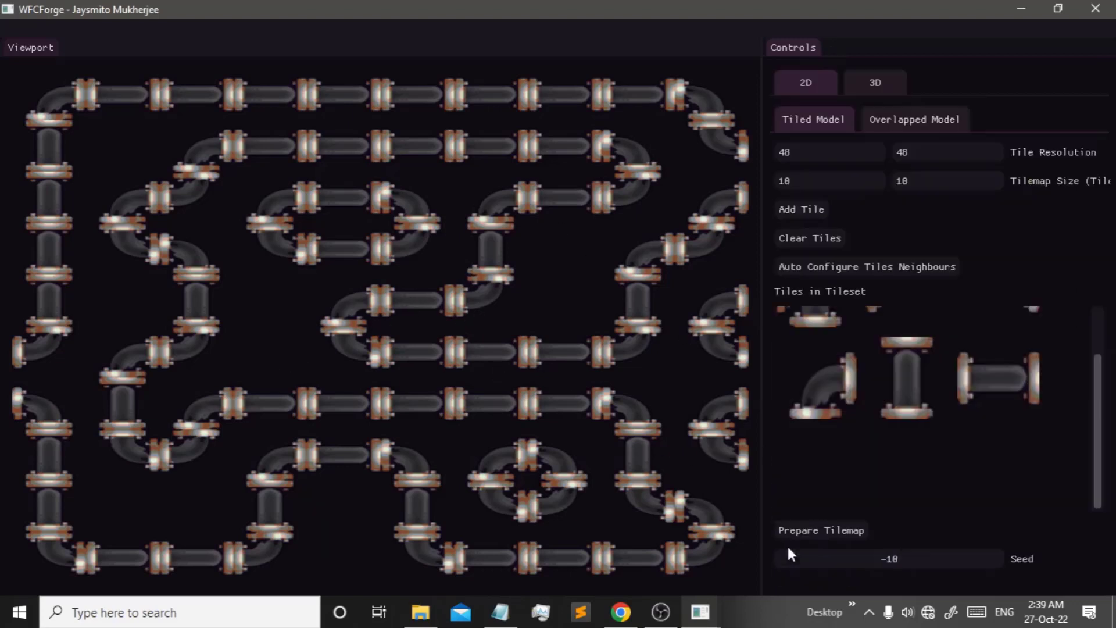
{"action": "scroll", "coordinate": [888, 385], "scroll_direction": "up", "scroll_amount": 2}
{"action": "left_click", "coordinate": [809, 237]}
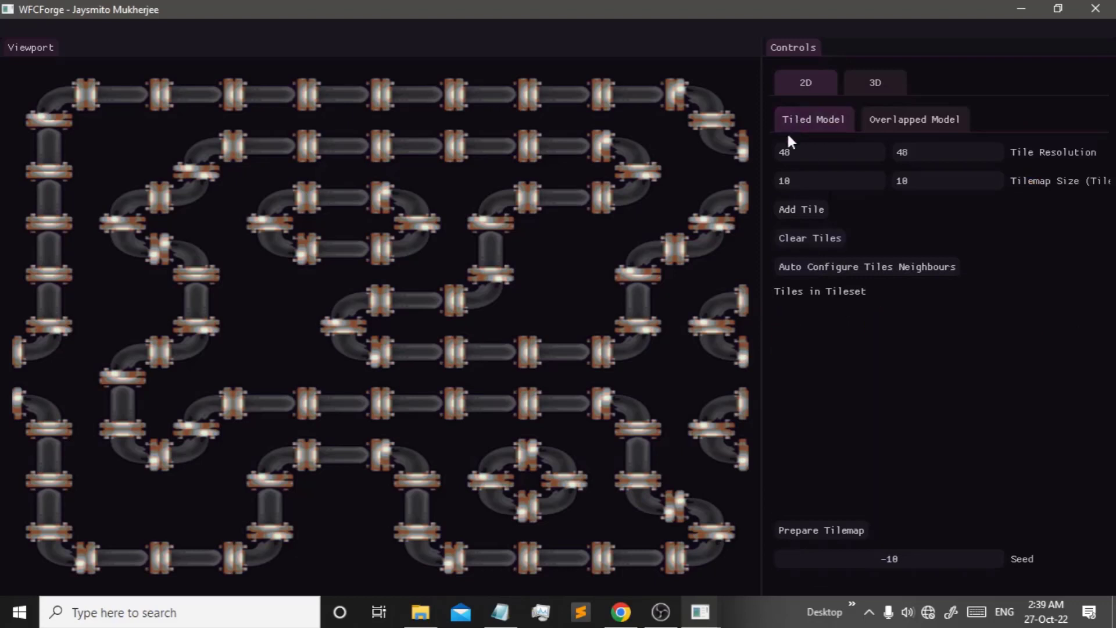
{"action": "left_click", "coordinate": [791, 152]}
{"action": "type", "text": "128"}
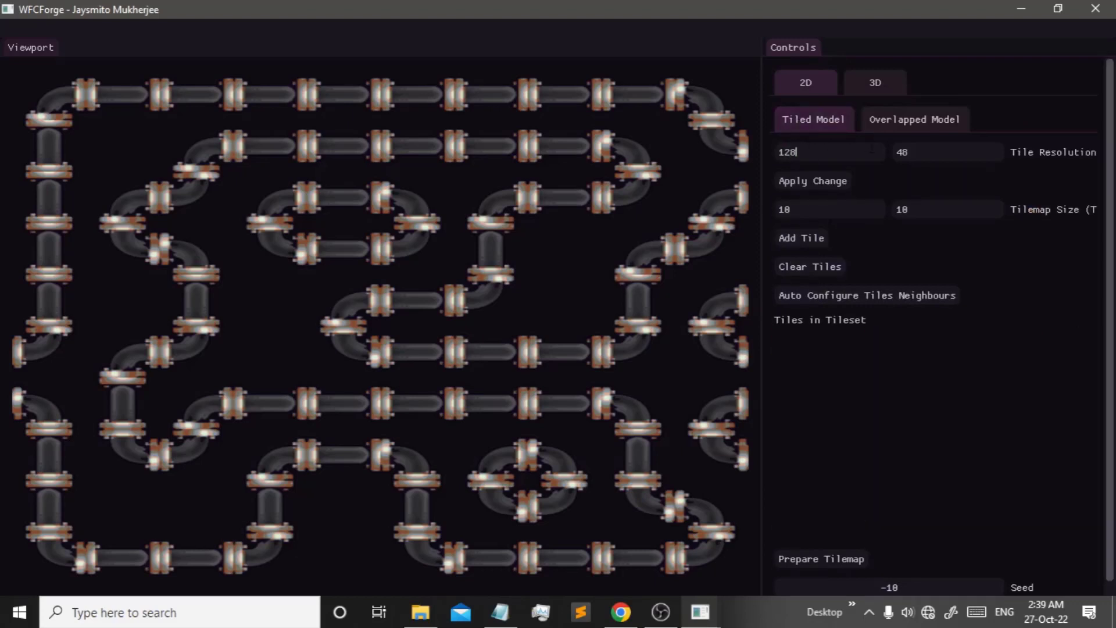
{"action": "key", "text": "Tab"}
{"action": "type", "text": "128"}
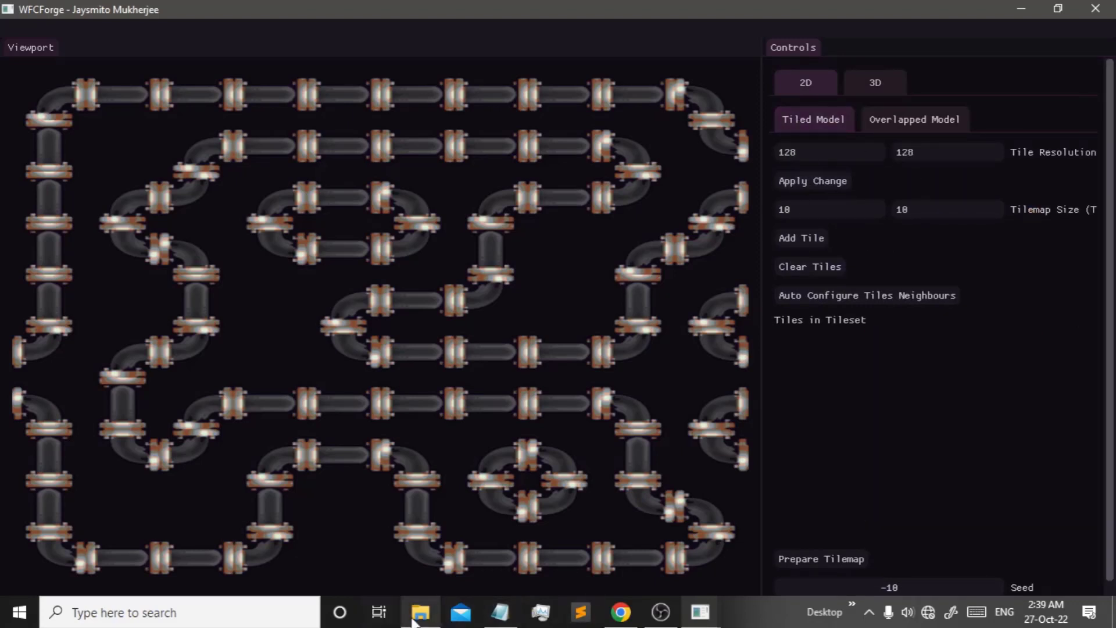
{"action": "left_click", "coordinate": [823, 152]}
{"action": "type", "text": "14"}
{"action": "key", "text": "Tab"}
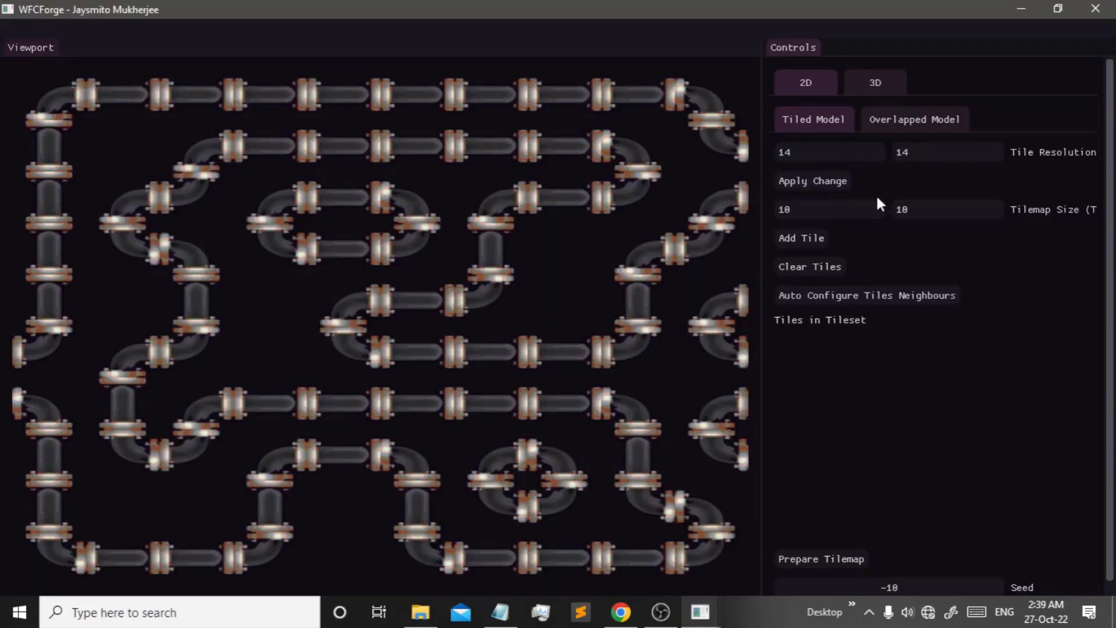
{"action": "left_click", "coordinate": [804, 185]}
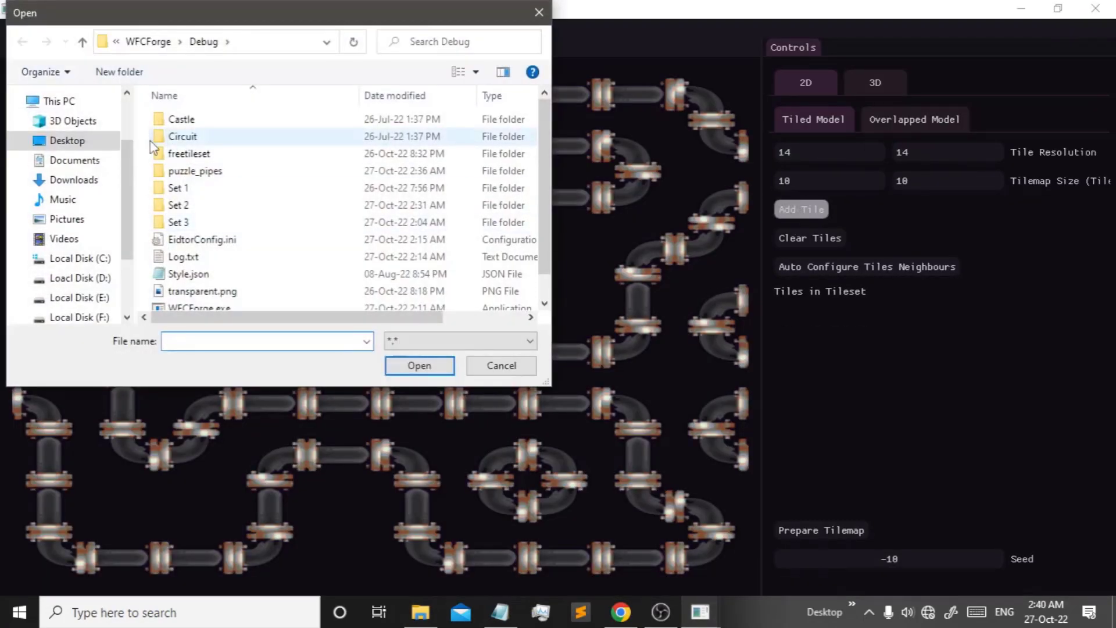
- Add bridge.png and the next circuit tiles from the Set 1 folder with rotated versions
{"action": "double_click", "coordinate": [189, 190]}
{"action": "double_click", "coordinate": [183, 158]}
{"action": "left_click", "coordinate": [802, 210]}
{"action": "double_click", "coordinate": [288, 112]}
{"action": "left_click", "coordinate": [822, 355]}
{"action": "left_click", "coordinate": [802, 210]}
{"action": "double_click", "coordinate": [385, 111]}
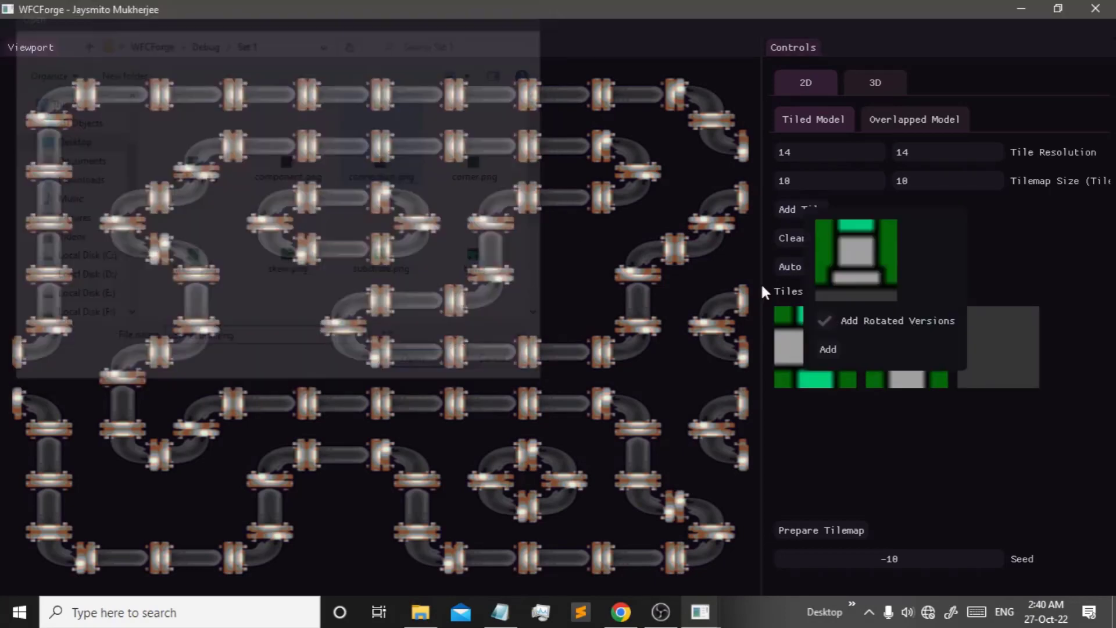
{"action": "left_click", "coordinate": [829, 350]}
- Add the remaining Set 1 circuit tiles, including the transition tile, with rotated versions
{"action": "left_click", "coordinate": [802, 210]}
{"action": "double_click", "coordinate": [482, 112]}
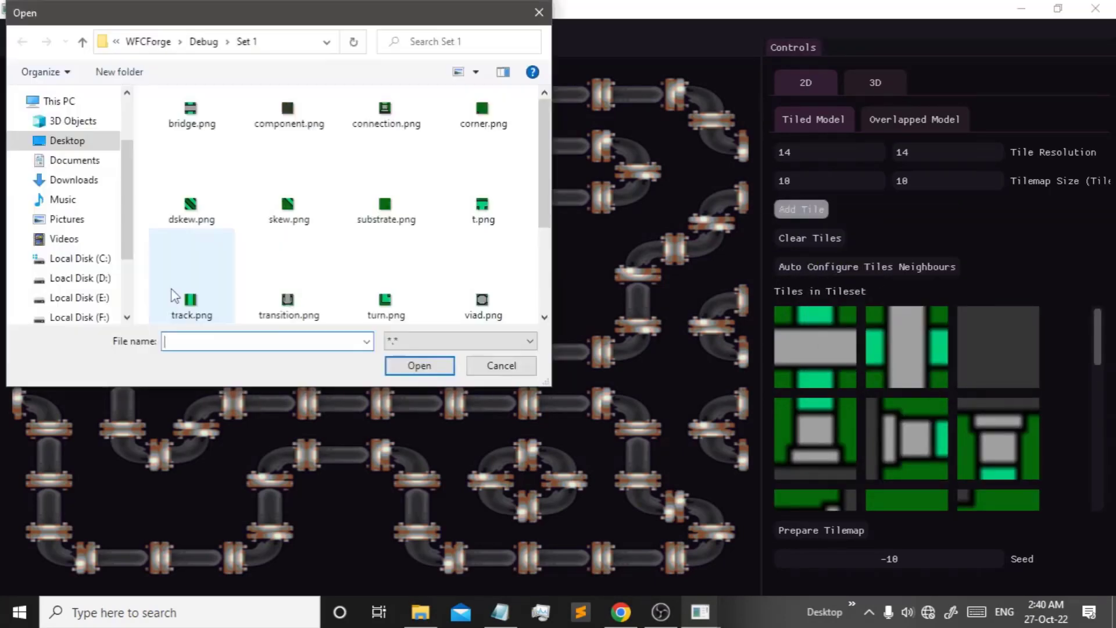
{"action": "double_click", "coordinate": [176, 296]}
{"action": "left_click", "coordinate": [802, 210]}
{"action": "scroll", "coordinate": [297, 302], "scroll_direction": "down", "scroll_amount": 3}
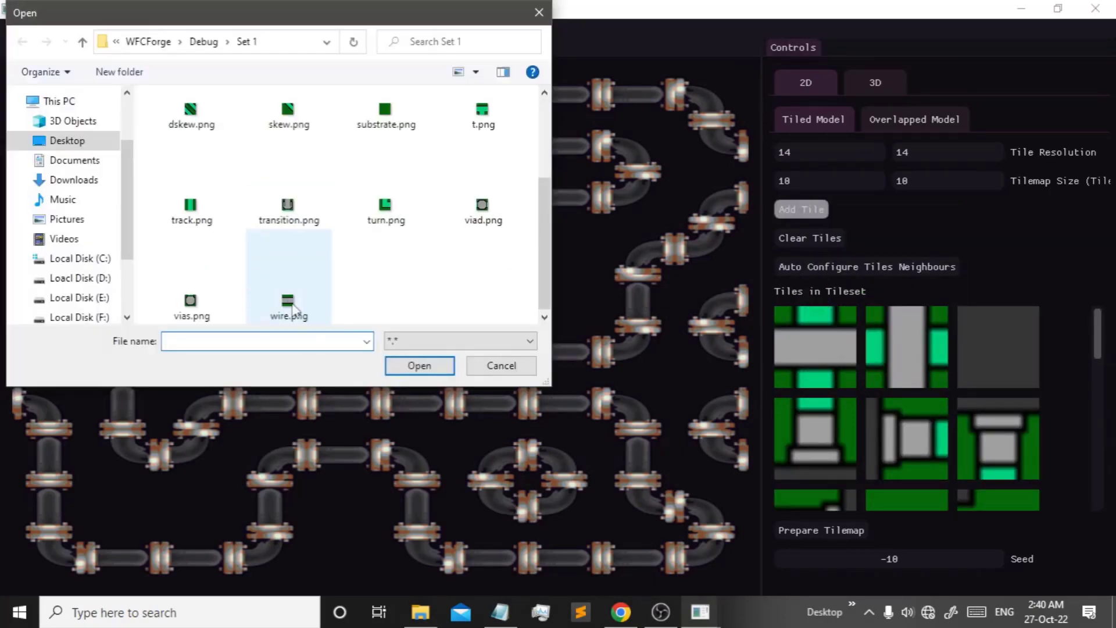
{"action": "double_click", "coordinate": [299, 316]}
{"action": "left_click", "coordinate": [830, 356]}
{"action": "left_click", "coordinate": [818, 210]}
{"action": "left_click", "coordinate": [290, 215]}
{"action": "double_click", "coordinate": [289, 300]}
{"action": "left_click", "coordinate": [842, 352]}
{"action": "scroll", "coordinate": [847, 358], "scroll_direction": "down", "scroll_amount": 10}
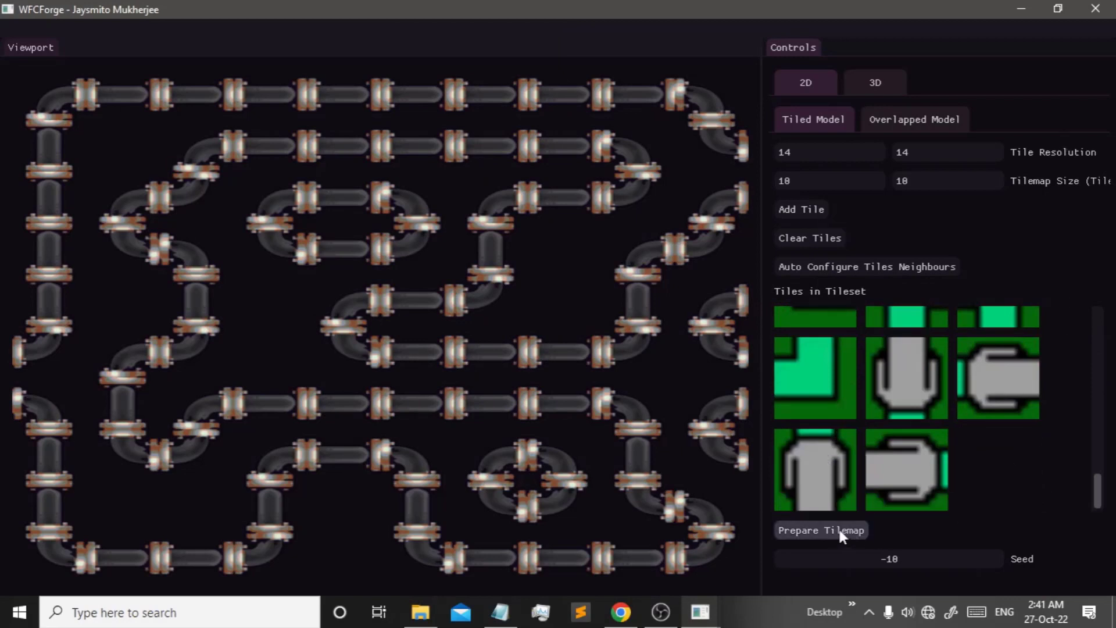
{"action": "scroll", "coordinate": [873, 432], "scroll_direction": "up", "scroll_amount": 5}
{"action": "scroll", "coordinate": [877, 439], "scroll_direction": "up", "scroll_amount": 2}
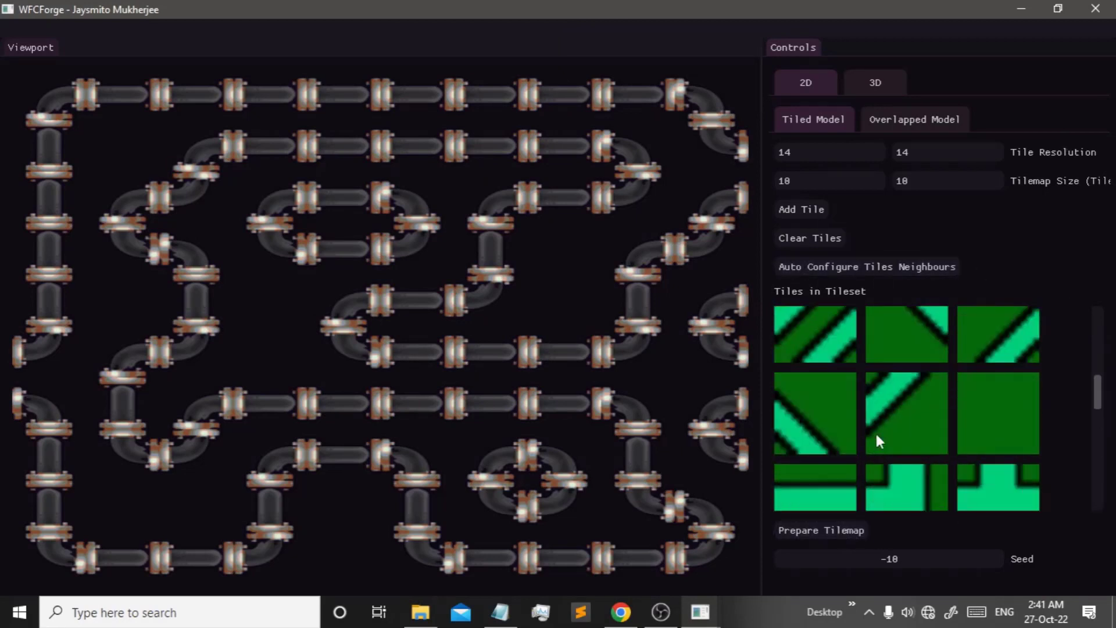
- Prepare the tilemap, auto-collapse a full circuit map, and inspect the tile choices of two cells
{"action": "left_click", "coordinate": [821, 530]}
{"action": "scroll", "coordinate": [831, 501], "scroll_direction": "down", "scroll_amount": 4}
{"action": "left_click", "coordinate": [826, 514]}
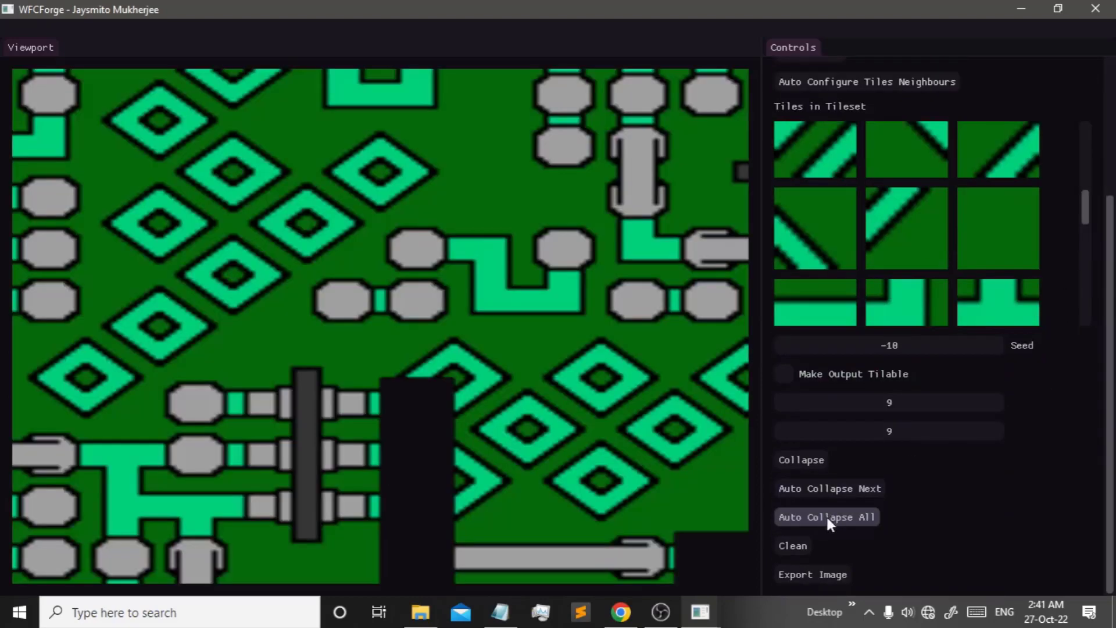
{"action": "left_click", "coordinate": [414, 401]}
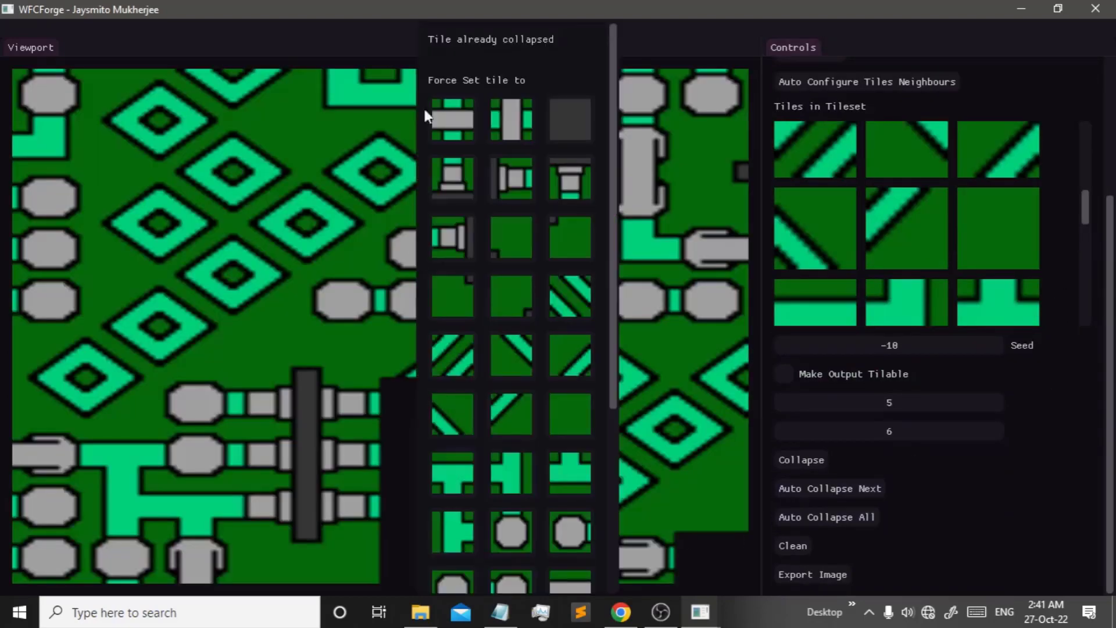
{"action": "left_click", "coordinate": [411, 412]}
{"action": "left_click", "coordinate": [408, 406]}
{"action": "left_click", "coordinate": [1039, 449]}
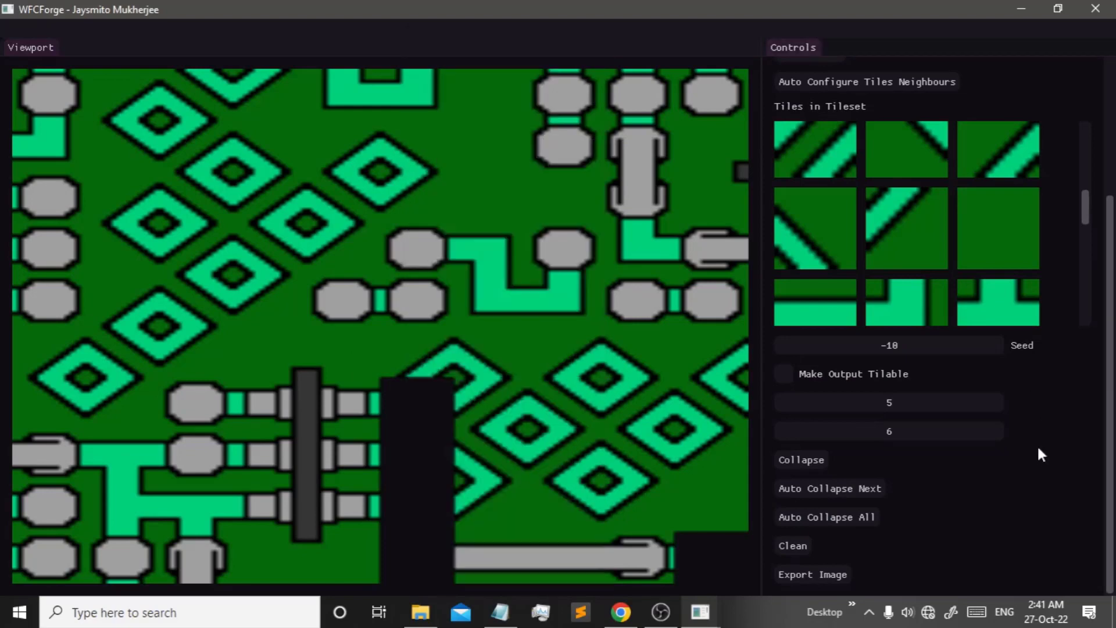
- Reset to an empty tile map with the tilable-output option on
{"action": "scroll", "coordinate": [1039, 453], "scroll_direction": "up", "scroll_amount": 2}
{"action": "scroll", "coordinate": [987, 358], "scroll_direction": "up", "scroll_amount": 2}
{"action": "scroll", "coordinate": [898, 388], "scroll_direction": "down", "scroll_amount": 1}
{"action": "scroll", "coordinate": [907, 401], "scroll_direction": "up", "scroll_amount": 3}
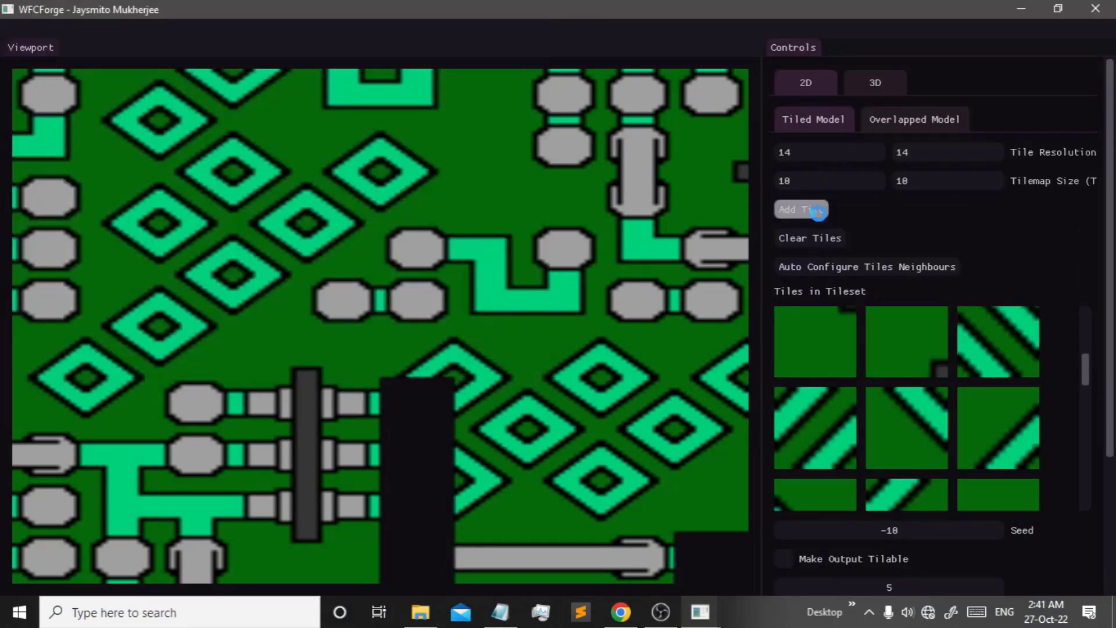
{"action": "scroll", "coordinate": [927, 418], "scroll_direction": "down", "scroll_amount": 5}
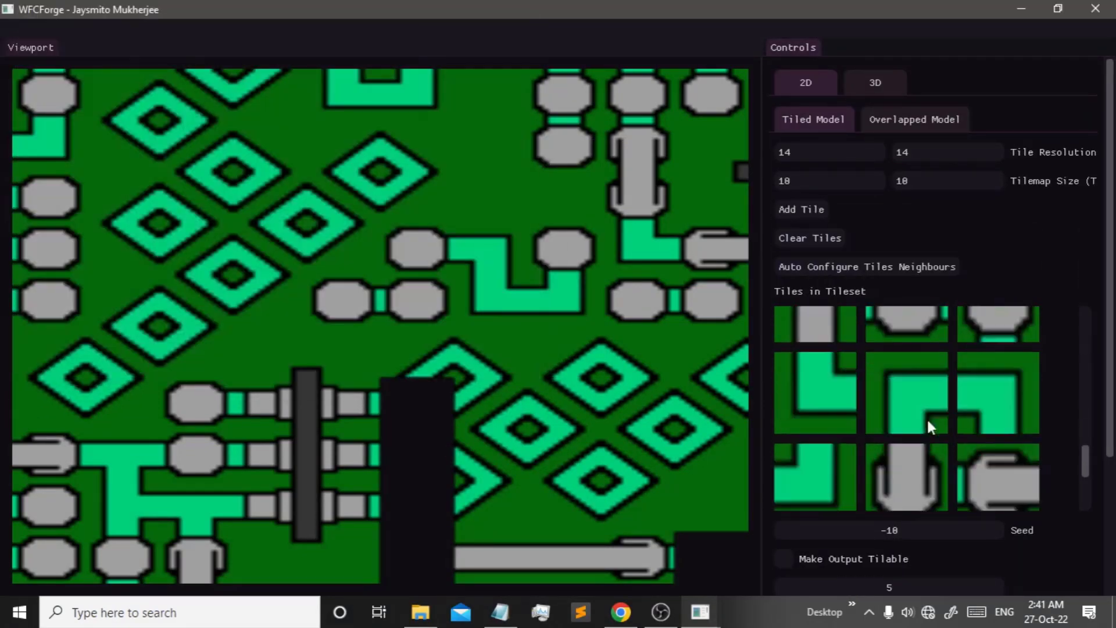
{"action": "scroll", "coordinate": [927, 418], "scroll_direction": "down", "scroll_amount": 5}
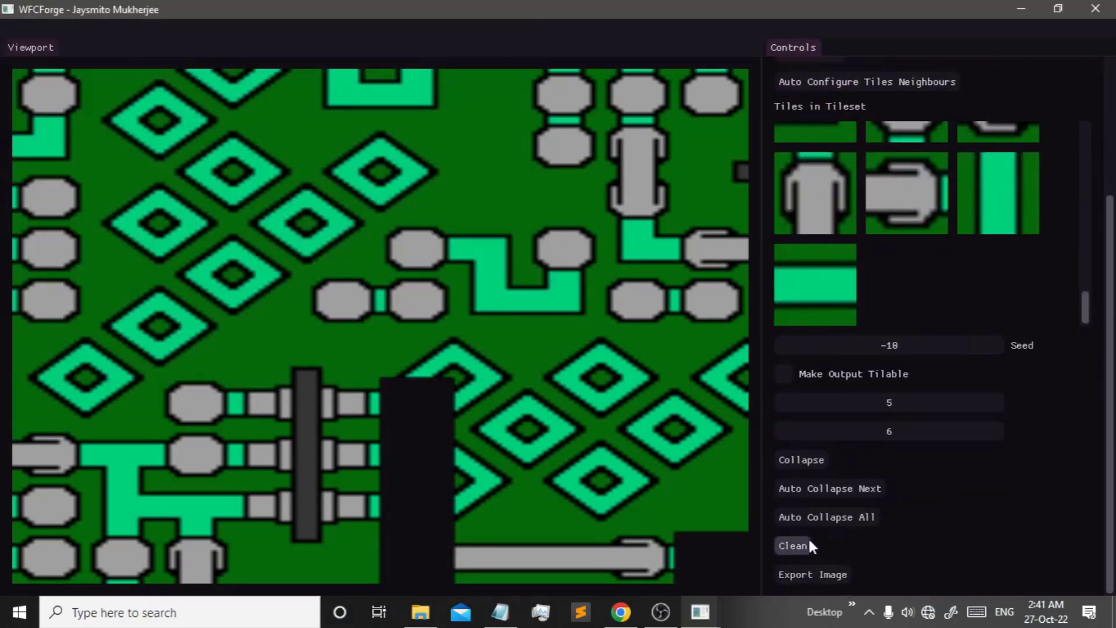
{"action": "scroll", "coordinate": [811, 541], "scroll_direction": "up", "scroll_amount": 3}
{"action": "scroll", "coordinate": [979, 465], "scroll_direction": "down", "scroll_amount": 2}
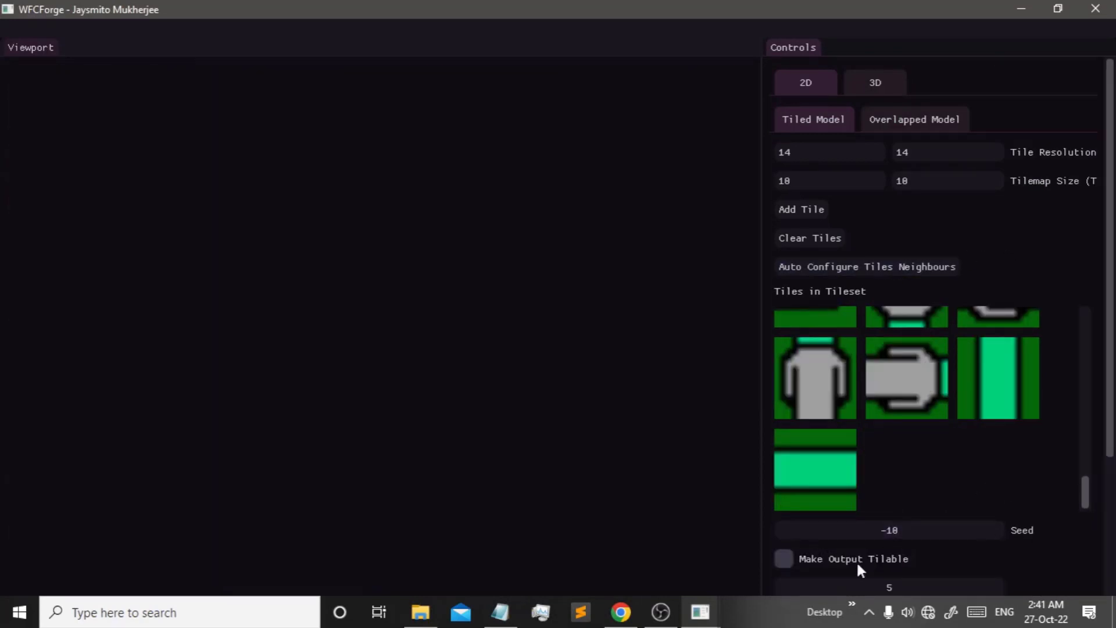
{"action": "left_click", "coordinate": [857, 561]}
{"action": "scroll", "coordinate": [901, 523], "scroll_direction": "down", "scroll_amount": 4}
- Auto-collapse the circuit map and force-set a tile into the first empty gap
{"action": "left_click", "coordinate": [837, 517]}
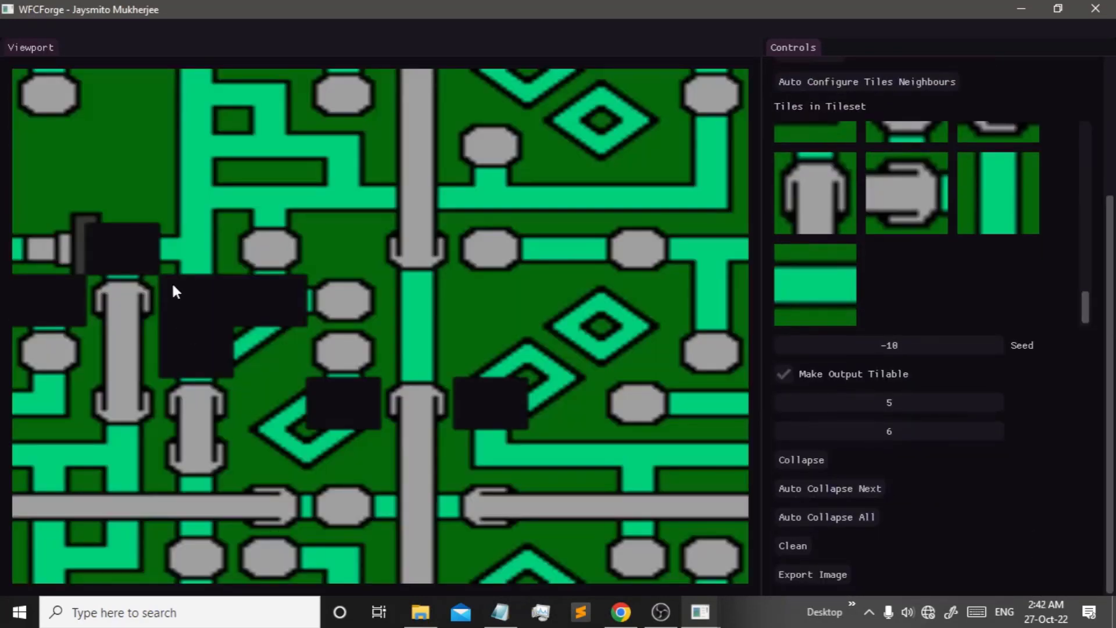
{"action": "left_click", "coordinate": [130, 269]}
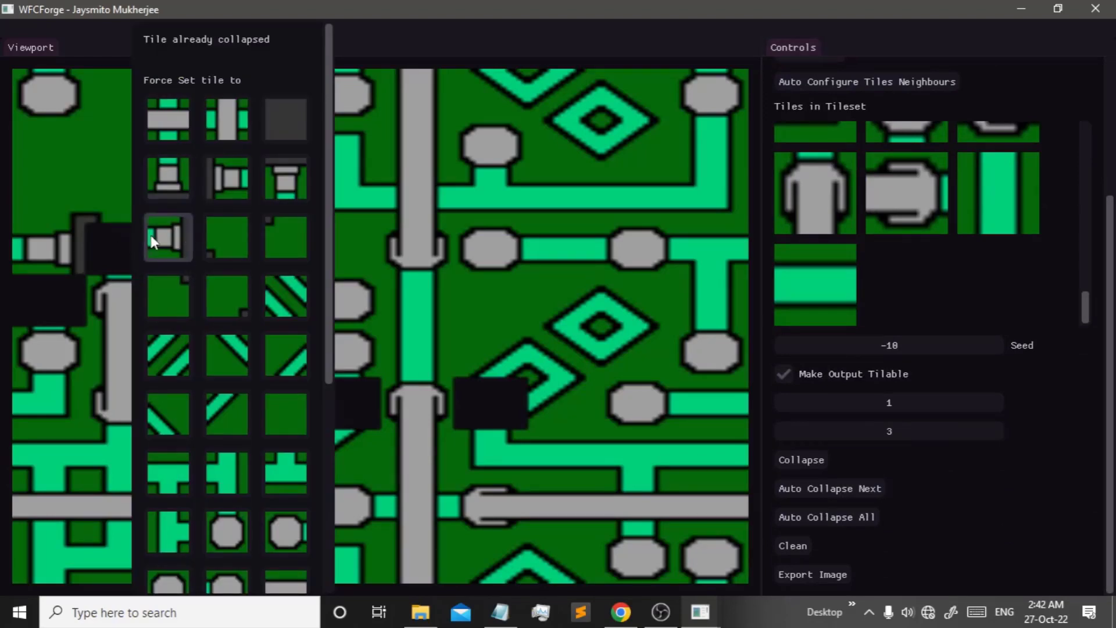
{"action": "scroll", "coordinate": [211, 453], "scroll_direction": "down", "scroll_amount": 5}
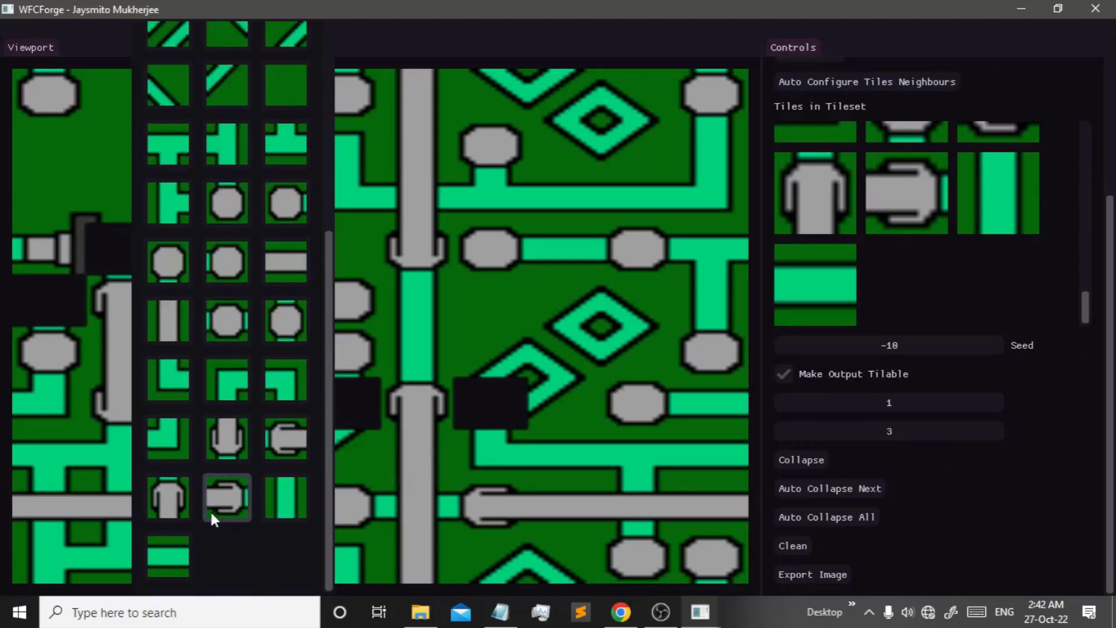
{"action": "scroll", "coordinate": [183, 459], "scroll_direction": "up", "scroll_amount": 5}
{"action": "left_click", "coordinate": [109, 243]}
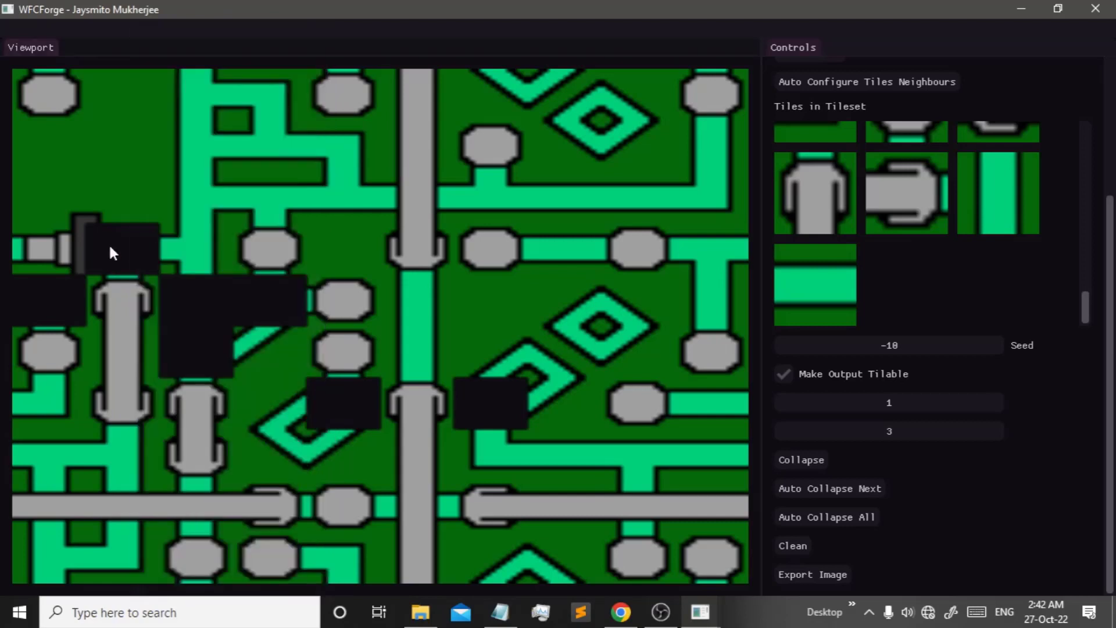
{"action": "left_click", "coordinate": [109, 243]}
{"action": "left_click", "coordinate": [205, 178]}
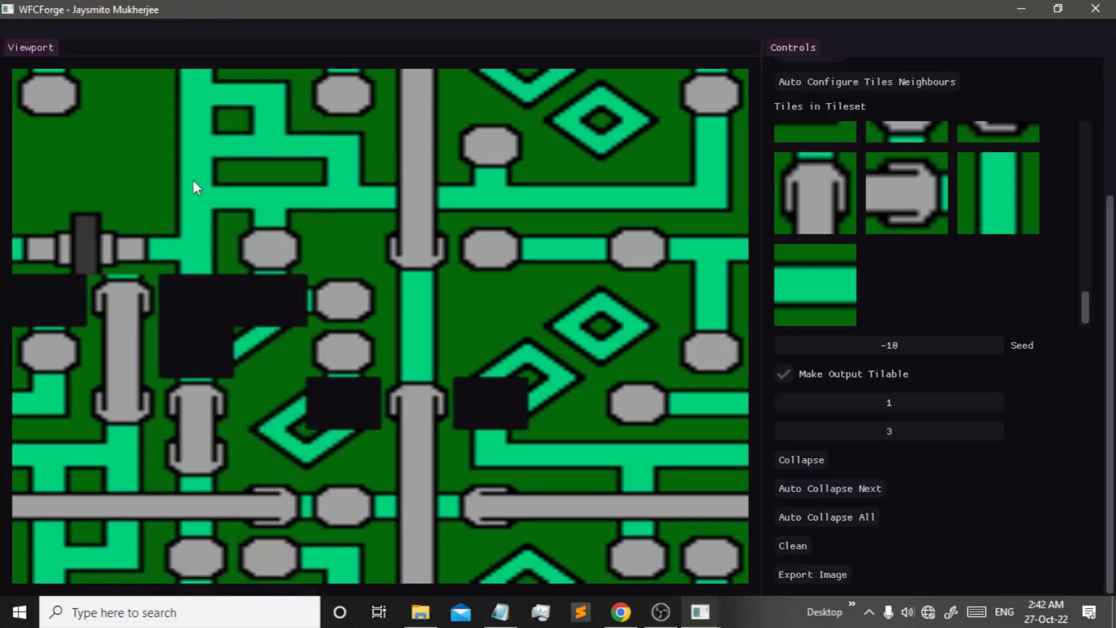
- Force-set fitting circuit tiles into each remaining empty cell until no gaps are left
{"action": "left_click", "coordinate": [69, 292]}
{"action": "left_click", "coordinate": [107, 288]}
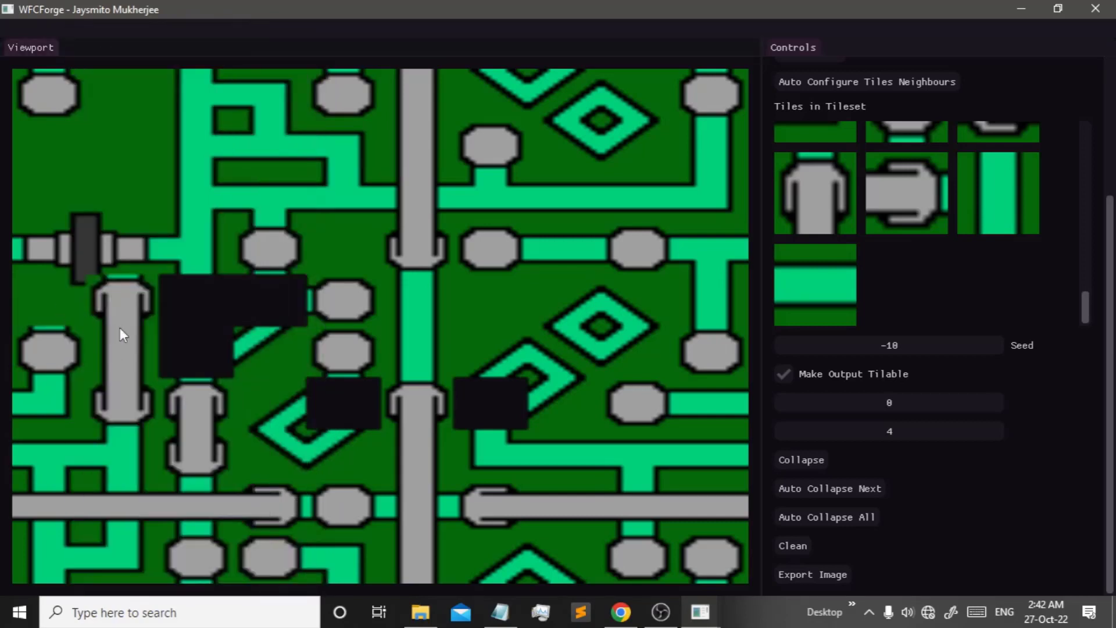
{"action": "left_click", "coordinate": [184, 354]}
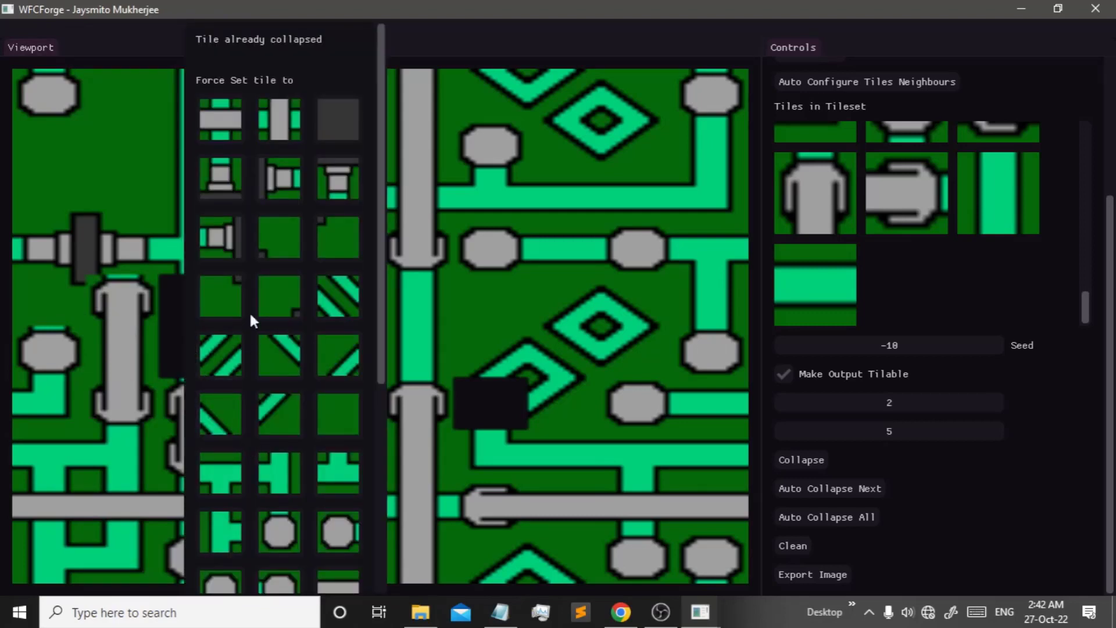
{"action": "left_click", "coordinate": [221, 121]}
{"action": "left_click", "coordinate": [212, 286]}
{"action": "left_click", "coordinate": [256, 295]}
{"action": "left_click", "coordinate": [293, 353]}
{"action": "left_click", "coordinate": [349, 401]}
{"action": "left_click", "coordinate": [386, 359]}
{"action": "left_click", "coordinate": [517, 395]}
{"action": "left_click", "coordinate": [651, 306]}
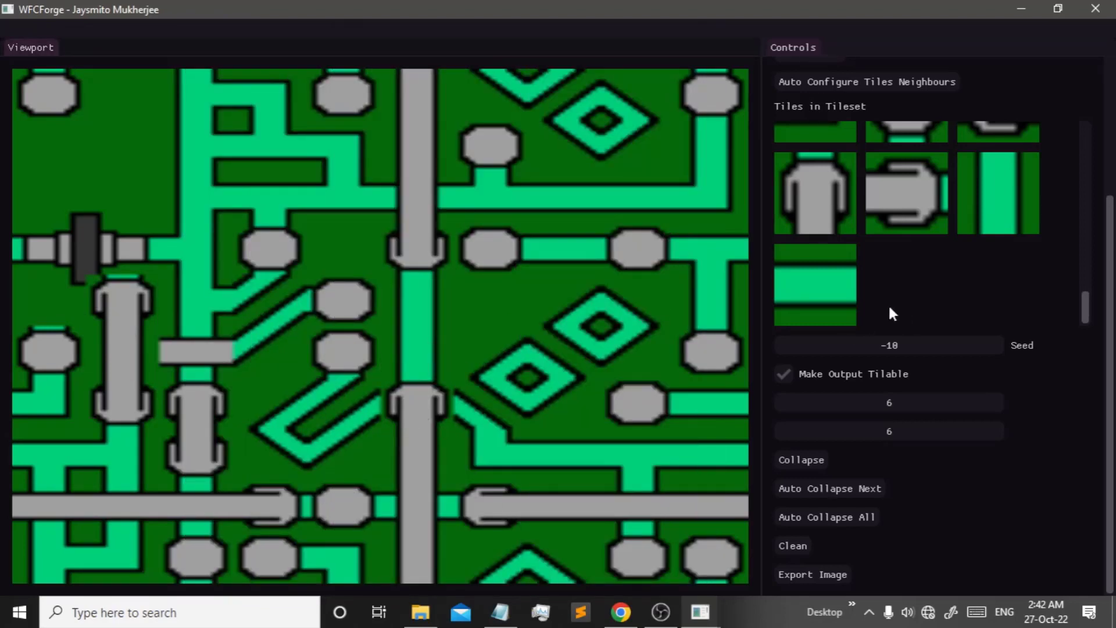
- Open a tileset tile's edge and neighbour settings, then clear the existing tileset
{"action": "scroll", "coordinate": [1011, 197], "scroll_direction": "up", "scroll_amount": 6}
{"action": "scroll", "coordinate": [862, 348], "scroll_direction": "up", "scroll_amount": 3}
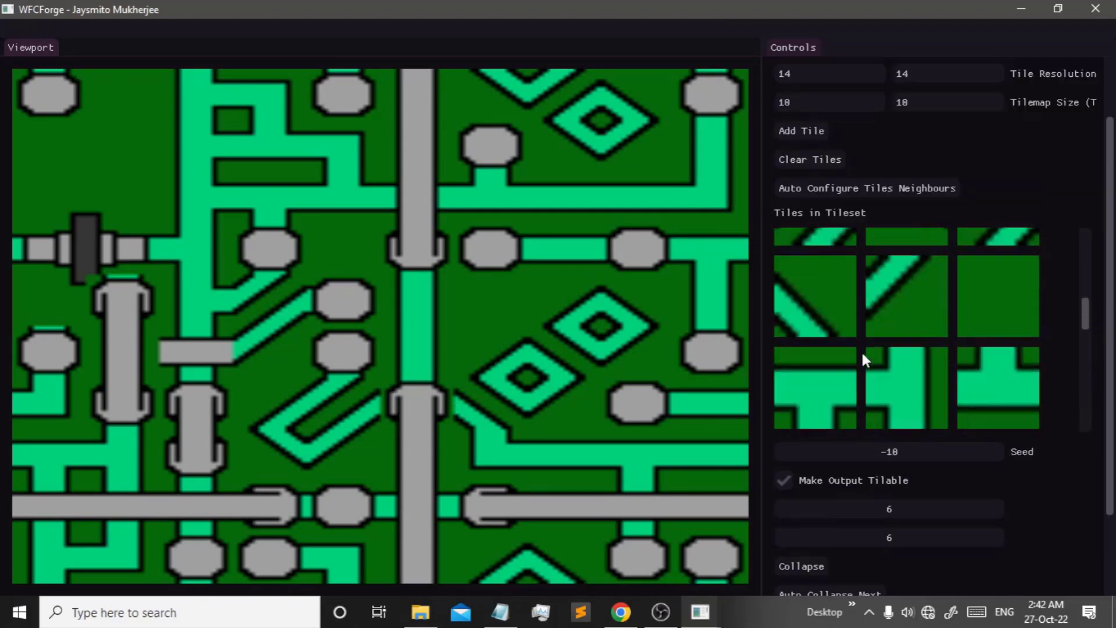
{"action": "scroll", "coordinate": [863, 350], "scroll_direction": "up", "scroll_amount": 5}
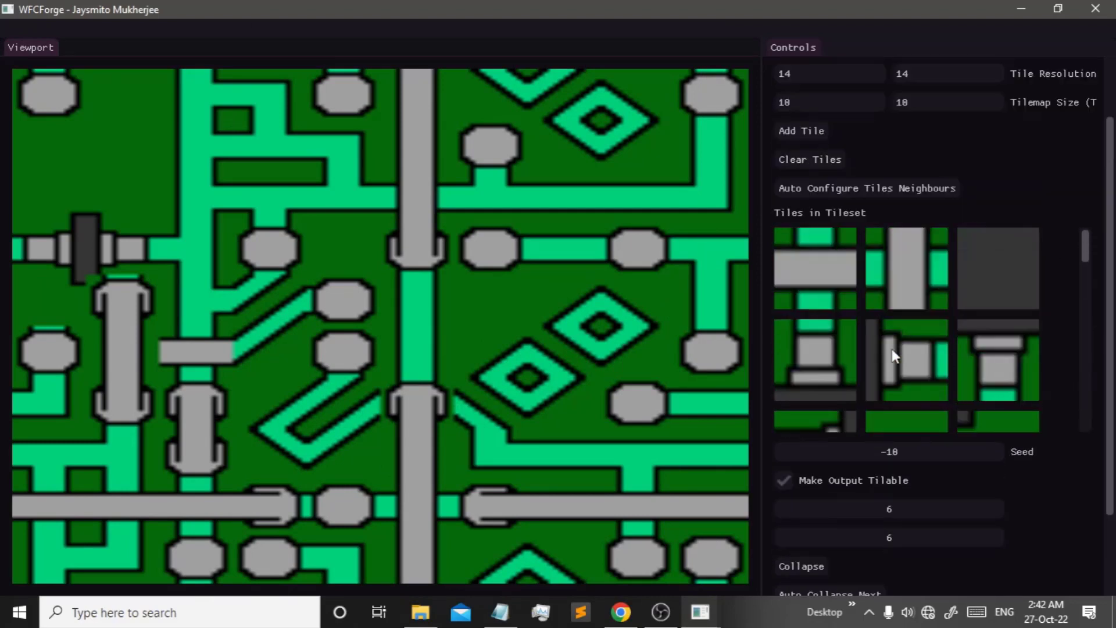
{"action": "left_click", "coordinate": [832, 346]}
{"action": "left_click", "coordinate": [890, 504]}
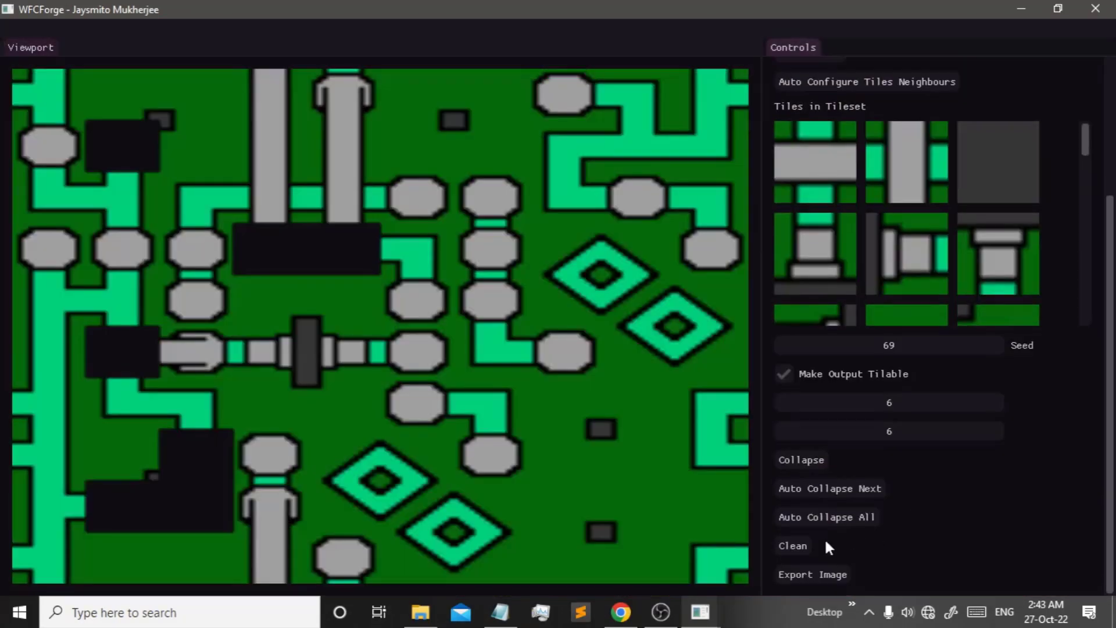
{"action": "scroll", "coordinate": [843, 389], "scroll_direction": "up", "scroll_amount": 5}
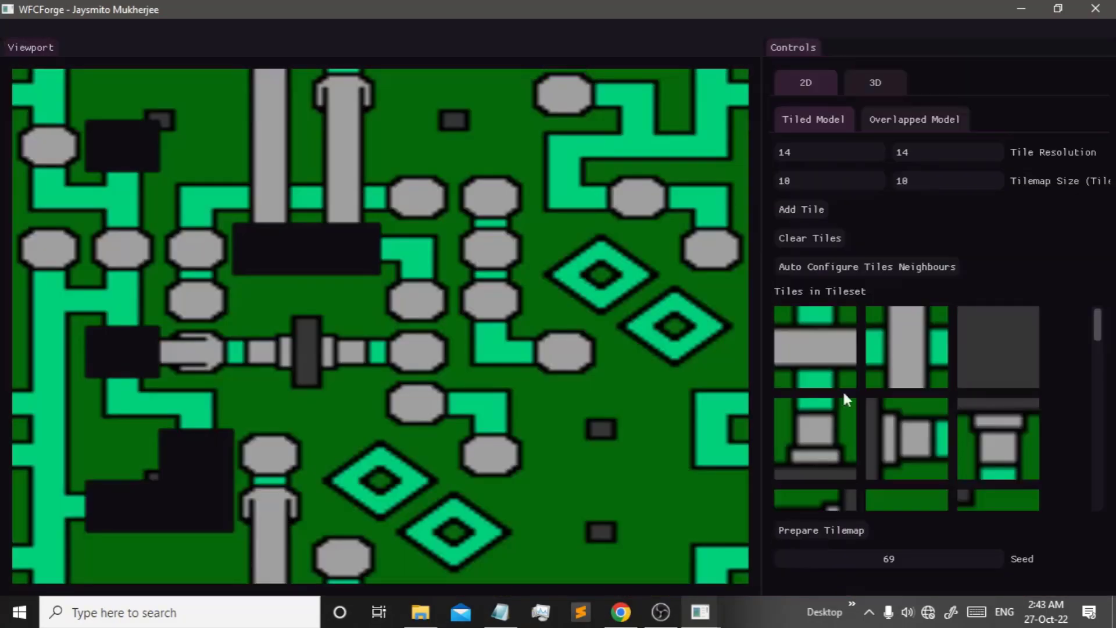
{"action": "left_click", "coordinate": [824, 244]}
- Add the blue water tile image 1.png to the tileset
{"action": "left_click", "coordinate": [801, 209]}
{"action": "double_click", "coordinate": [205, 137]}
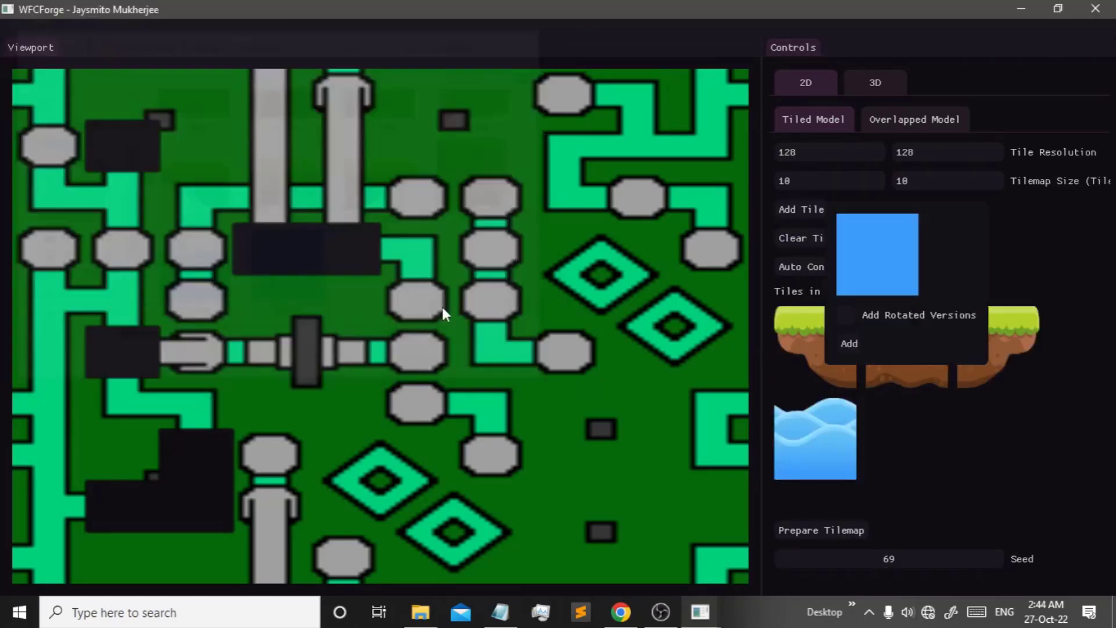
{"action": "left_click", "coordinate": [842, 341]}
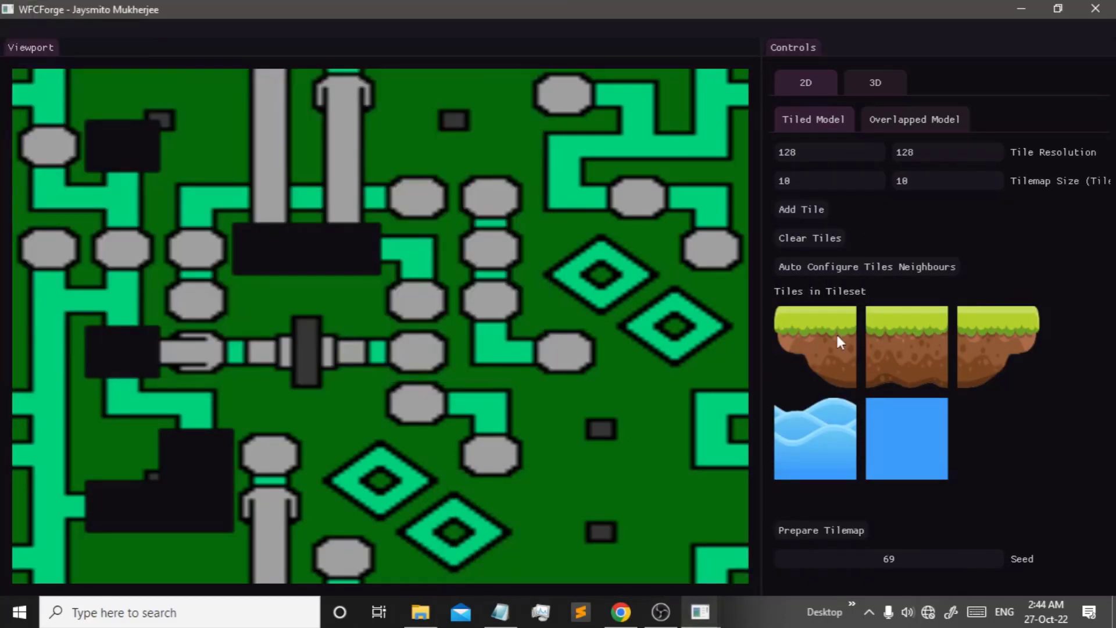
- Set the right and bottom edge ID values of the first grass tile
{"action": "left_click", "coordinate": [837, 337]}
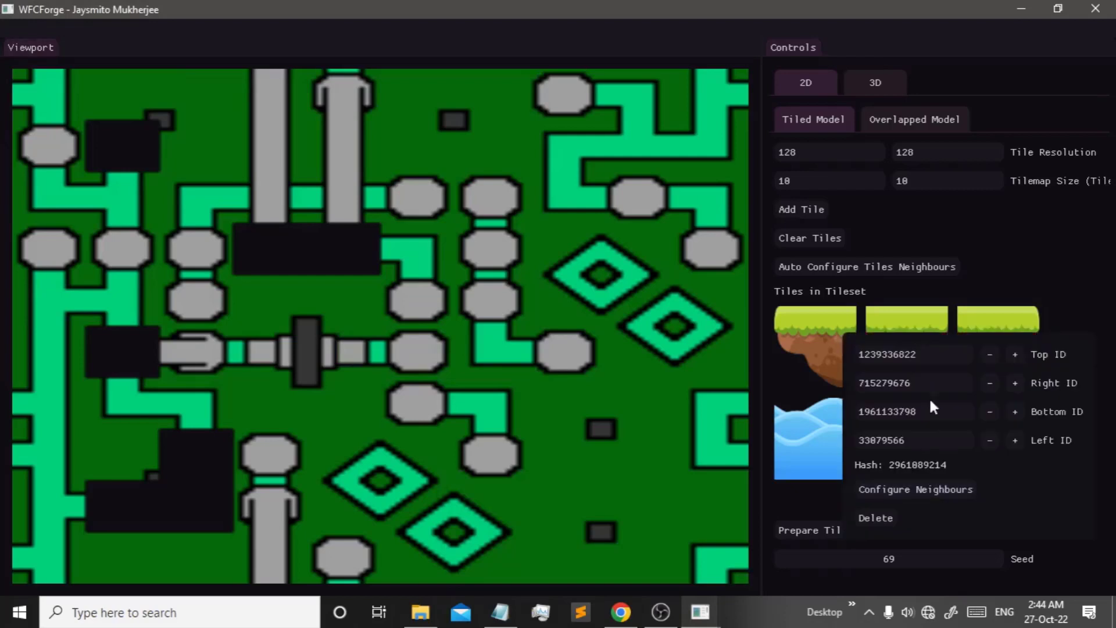
{"action": "left_click", "coordinate": [924, 379]}
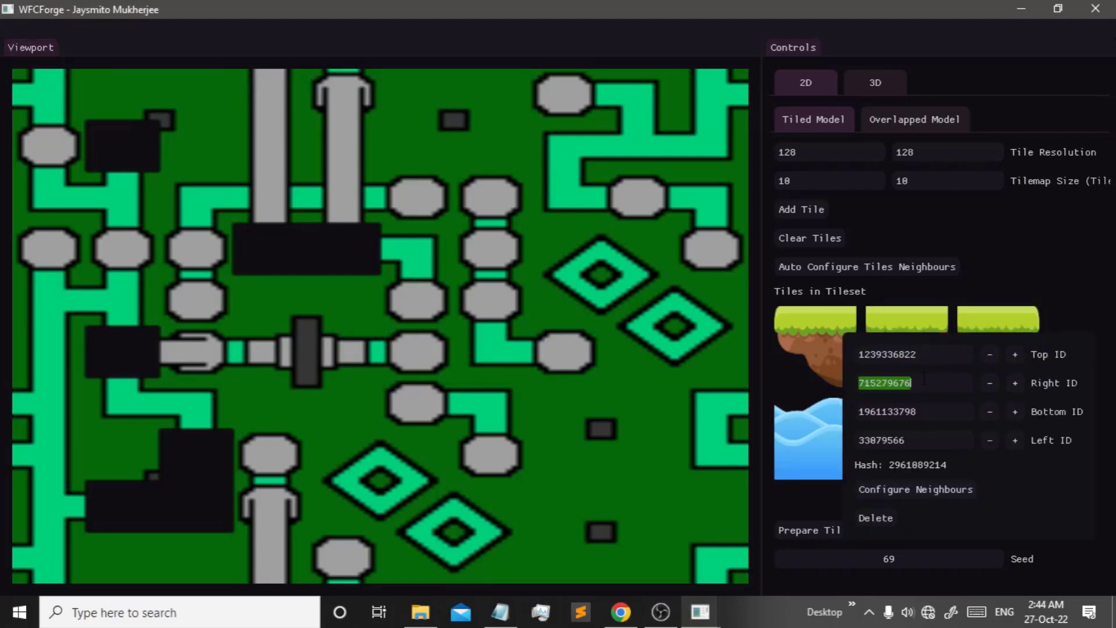
{"action": "left_click", "coordinate": [925, 411]}
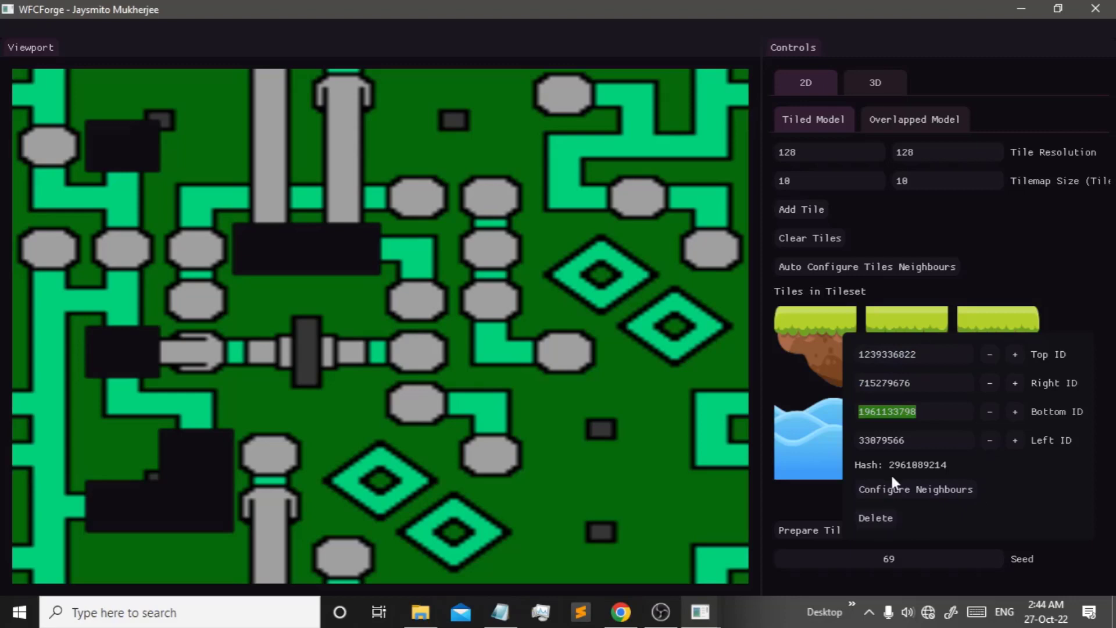
- Allow the left, middle and right grass tiles and the empty tile above the first grass tile
{"action": "left_click", "coordinate": [907, 490]}
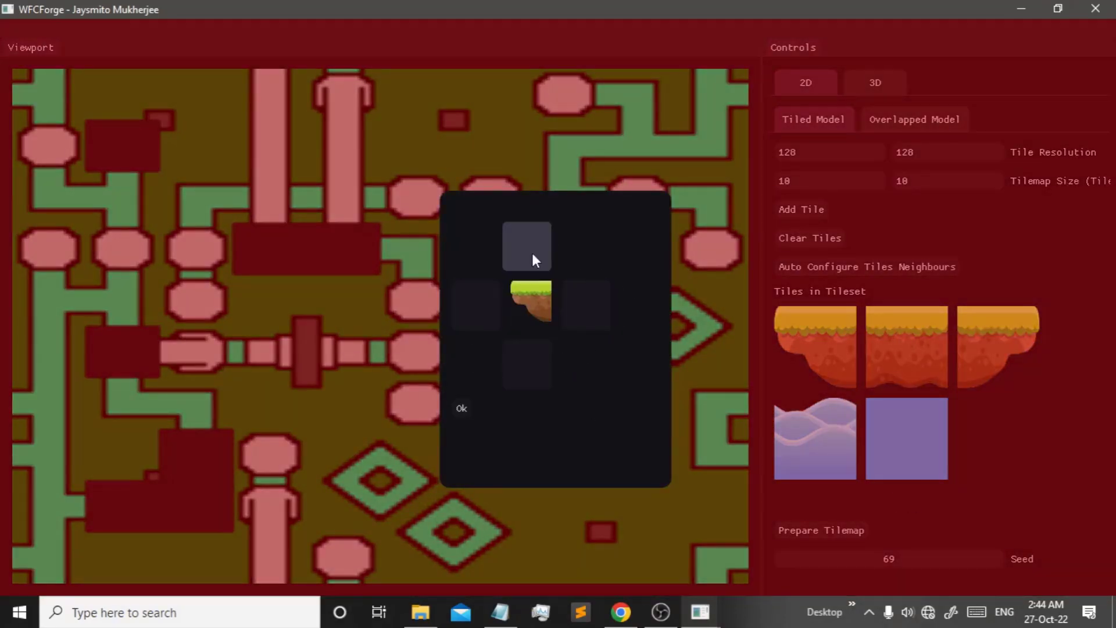
{"action": "left_click", "coordinate": [547, 271]}
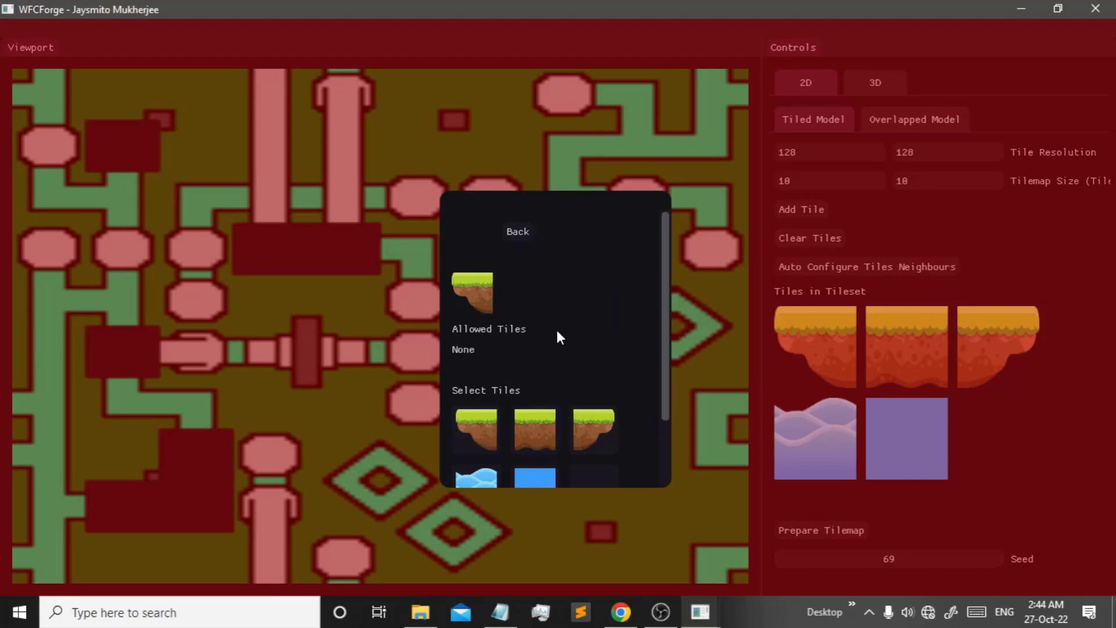
{"action": "scroll", "coordinate": [557, 333], "scroll_direction": "down", "scroll_amount": 1}
{"action": "left_click", "coordinate": [486, 369]}
{"action": "left_click", "coordinate": [530, 407]}
{"action": "left_click", "coordinate": [598, 412]}
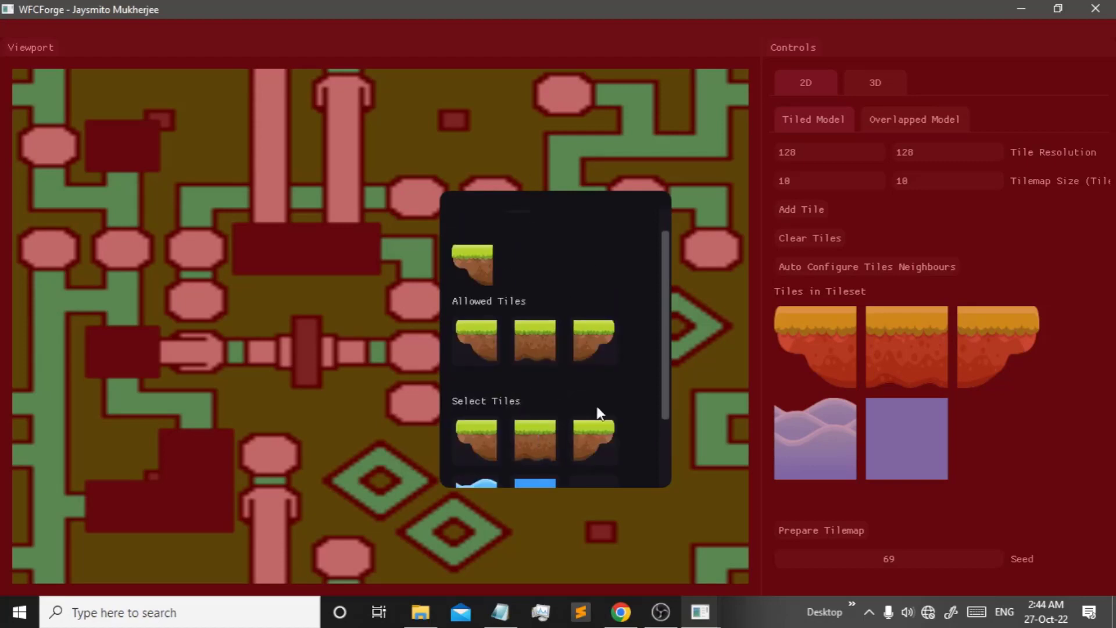
{"action": "scroll", "coordinate": [568, 399], "scroll_direction": "down", "scroll_amount": 2}
{"action": "left_click", "coordinate": [585, 397]}
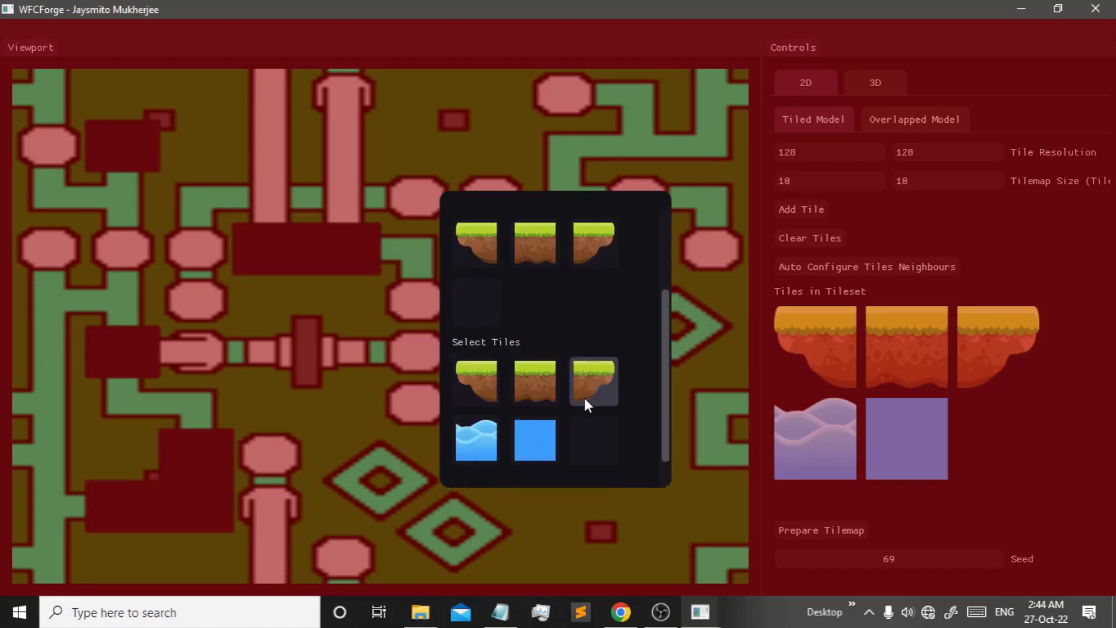
{"action": "scroll", "coordinate": [488, 407], "scroll_direction": "up", "scroll_amount": 2}
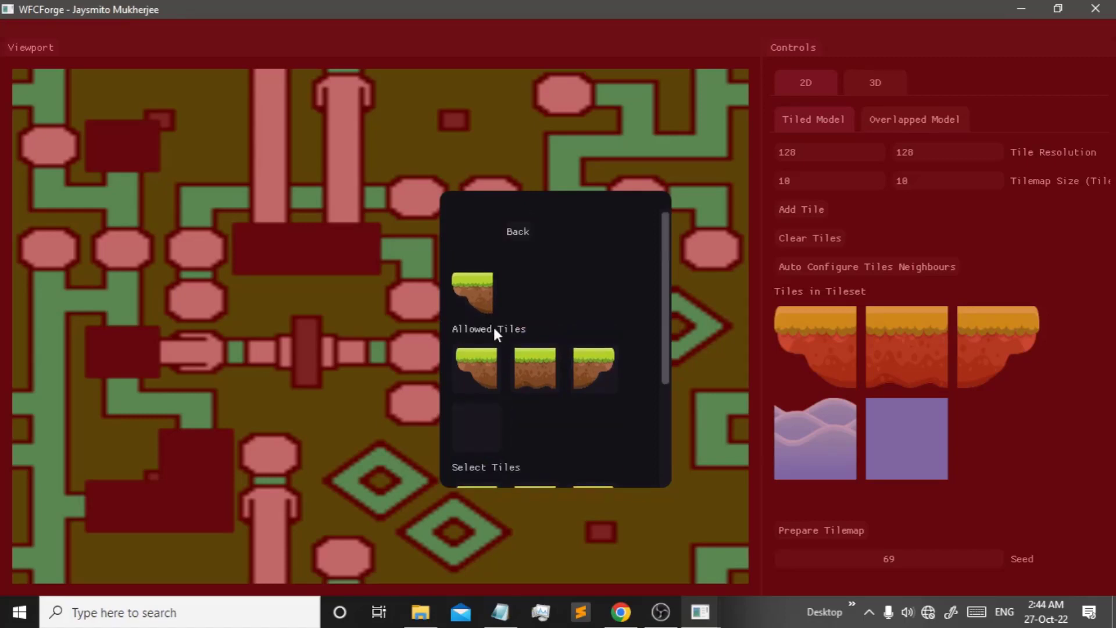
{"action": "scroll", "coordinate": [493, 326], "scroll_direction": "down", "scroll_amount": 3}
{"action": "scroll", "coordinate": [494, 349], "scroll_direction": "up", "scroll_amount": 3}
{"action": "left_click", "coordinate": [517, 233]}
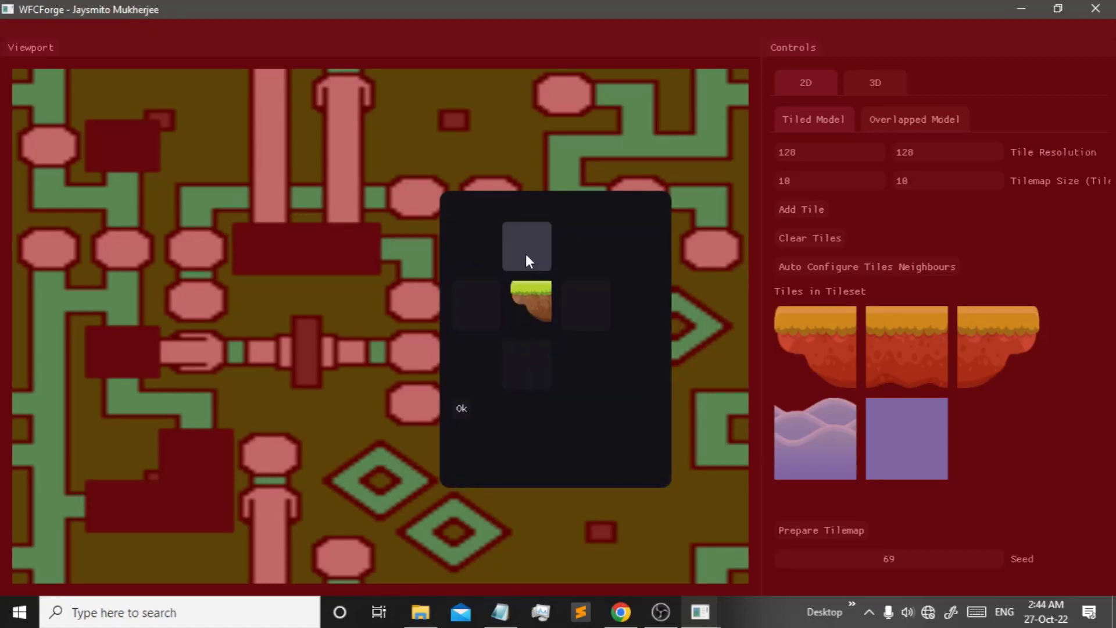
- Revise the above-neighbours, removing the empty tile and keeping the right grass tile allowed
{"action": "left_click", "coordinate": [526, 254]}
{"action": "scroll", "coordinate": [561, 351], "scroll_direction": "down", "scroll_amount": 2}
{"action": "left_click", "coordinate": [487, 318]}
{"action": "left_click", "coordinate": [579, 261]}
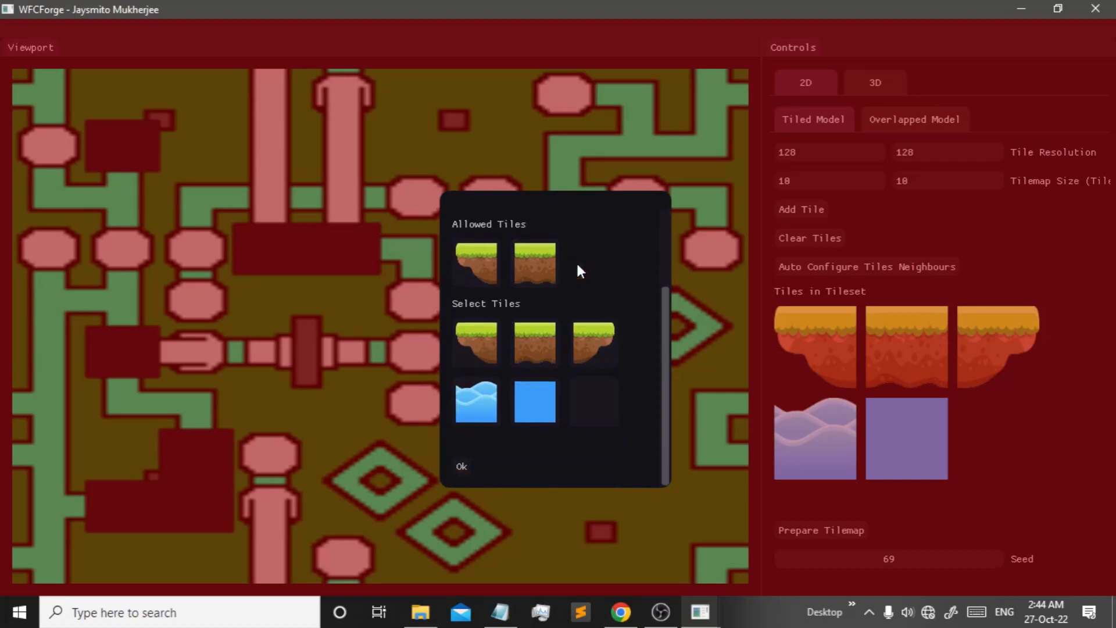
{"action": "left_click", "coordinate": [596, 357]}
{"action": "scroll", "coordinate": [524, 262], "scroll_direction": "up", "scroll_amount": 2}
{"action": "left_click", "coordinate": [517, 234]}
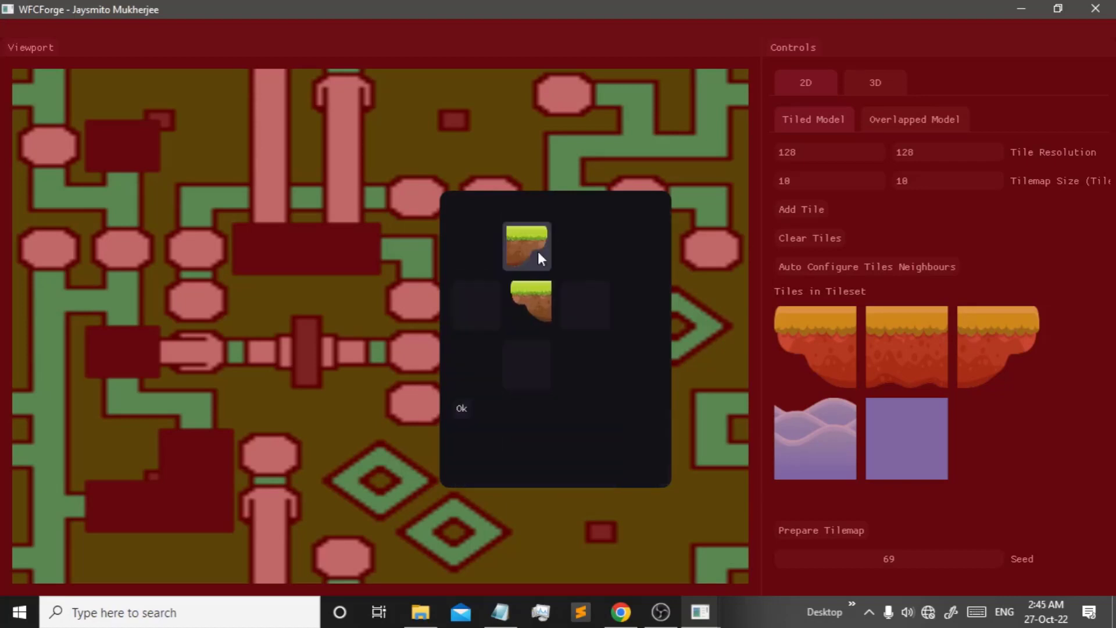
{"action": "left_click", "coordinate": [528, 237]}
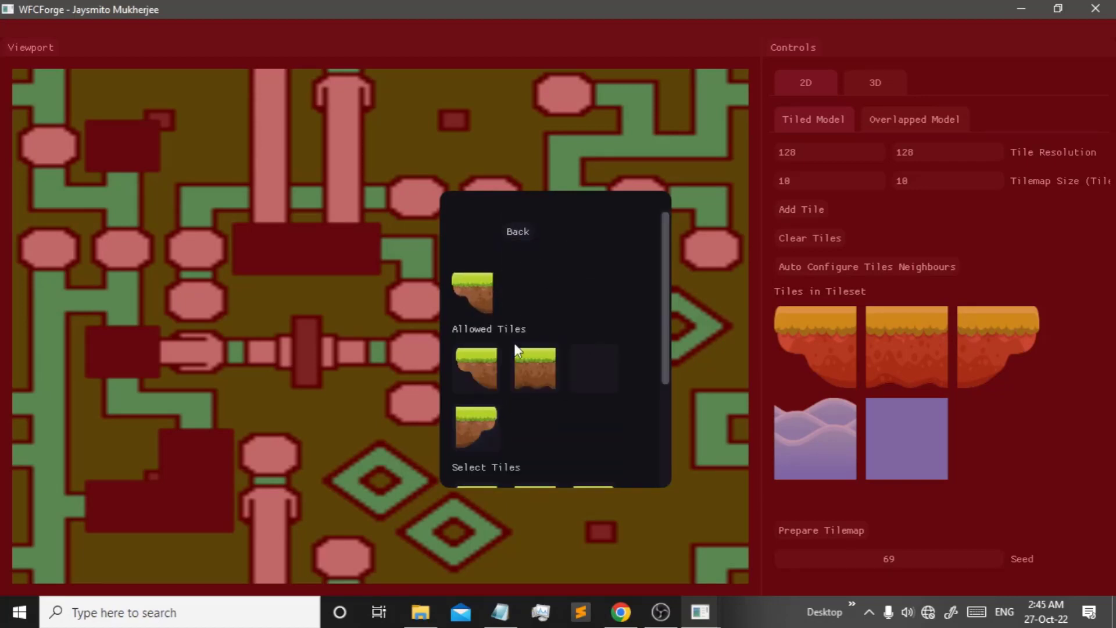
{"action": "left_click", "coordinate": [494, 401]}
{"action": "scroll", "coordinate": [585, 416], "scroll_direction": "down", "scroll_amount": 1}
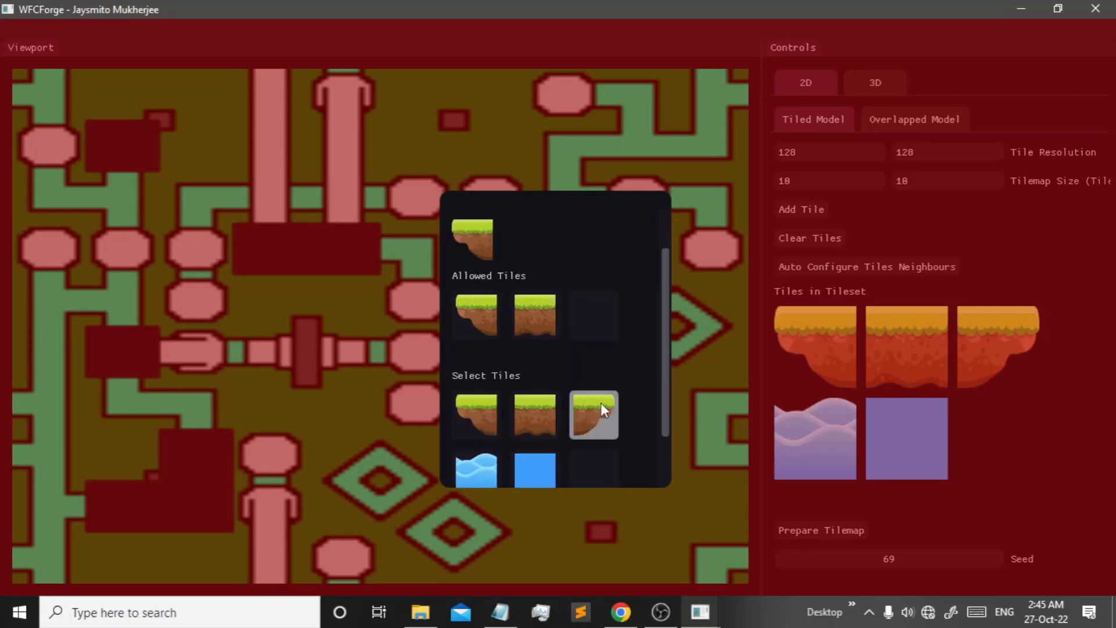
{"action": "left_click", "coordinate": [601, 402]}
{"action": "scroll", "coordinate": [529, 320], "scroll_direction": "up", "scroll_amount": 1}
{"action": "left_click", "coordinate": [523, 238]}
- Allow the middle and right grass tiles to the right of the first grass tile
{"action": "left_click", "coordinate": [594, 313]}
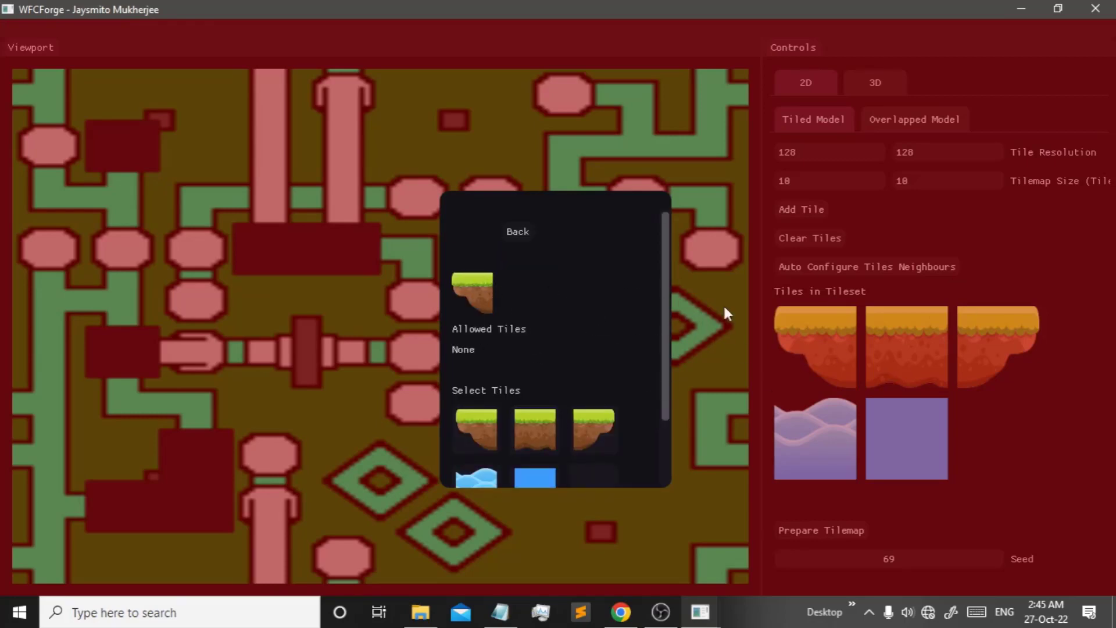
{"action": "scroll", "coordinate": [494, 343], "scroll_direction": "down", "scroll_amount": 1}
{"action": "left_click", "coordinate": [545, 376]}
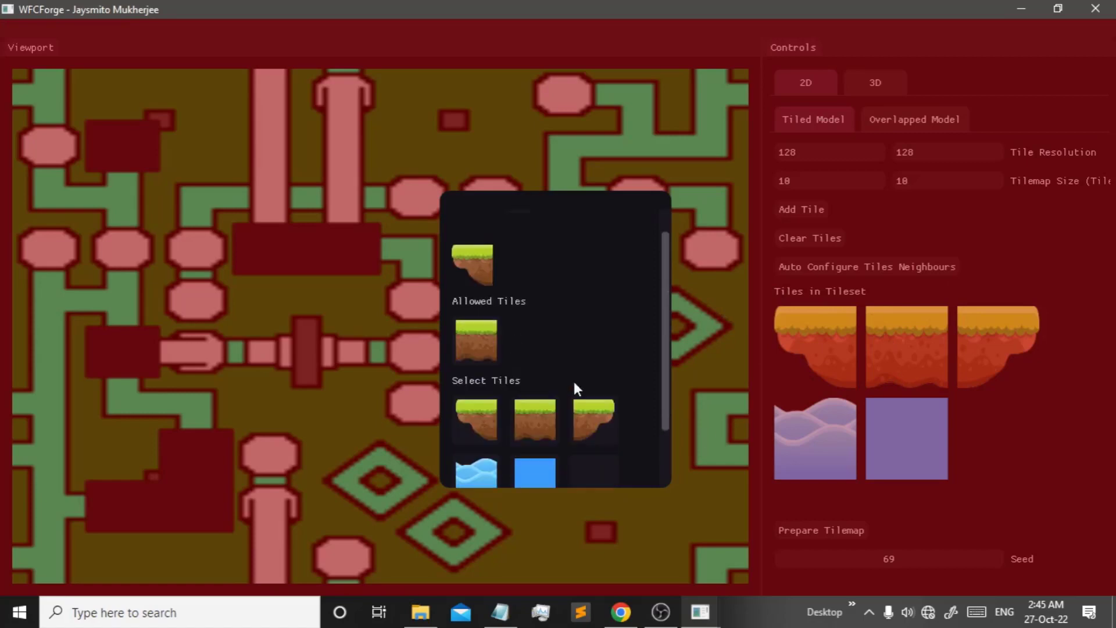
{"action": "left_click", "coordinate": [599, 428]}
{"action": "scroll", "coordinate": [581, 413], "scroll_direction": "down", "scroll_amount": 2}
{"action": "scroll", "coordinate": [572, 278], "scroll_direction": "up", "scroll_amount": 2}
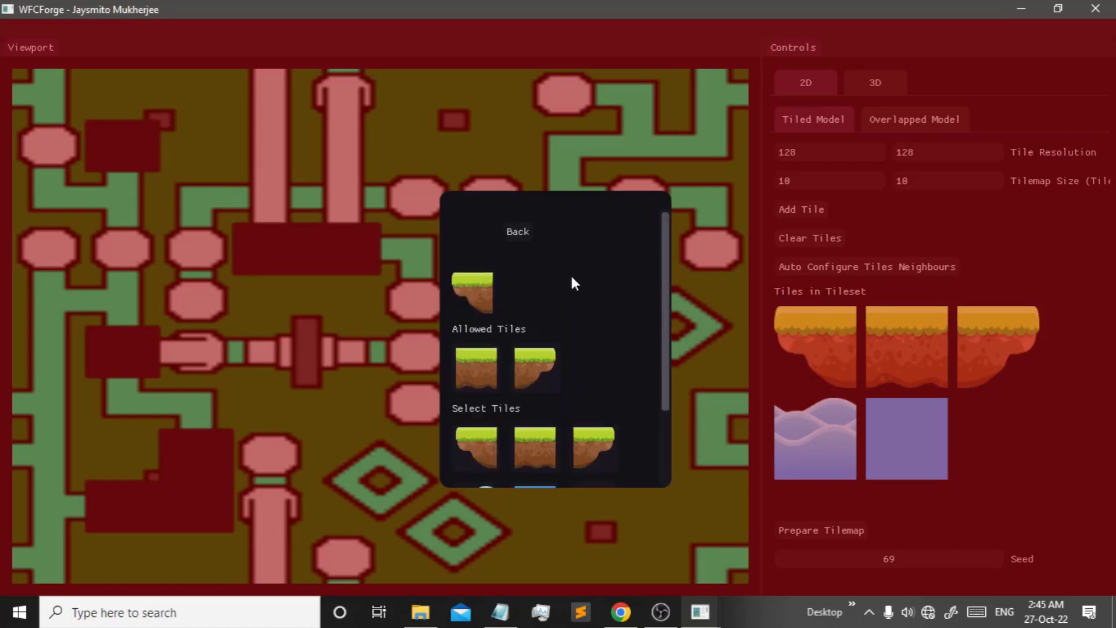
{"action": "left_click", "coordinate": [522, 232]}
- Allow the empty tile and the right grass tile to its left
{"action": "left_click", "coordinate": [485, 304]}
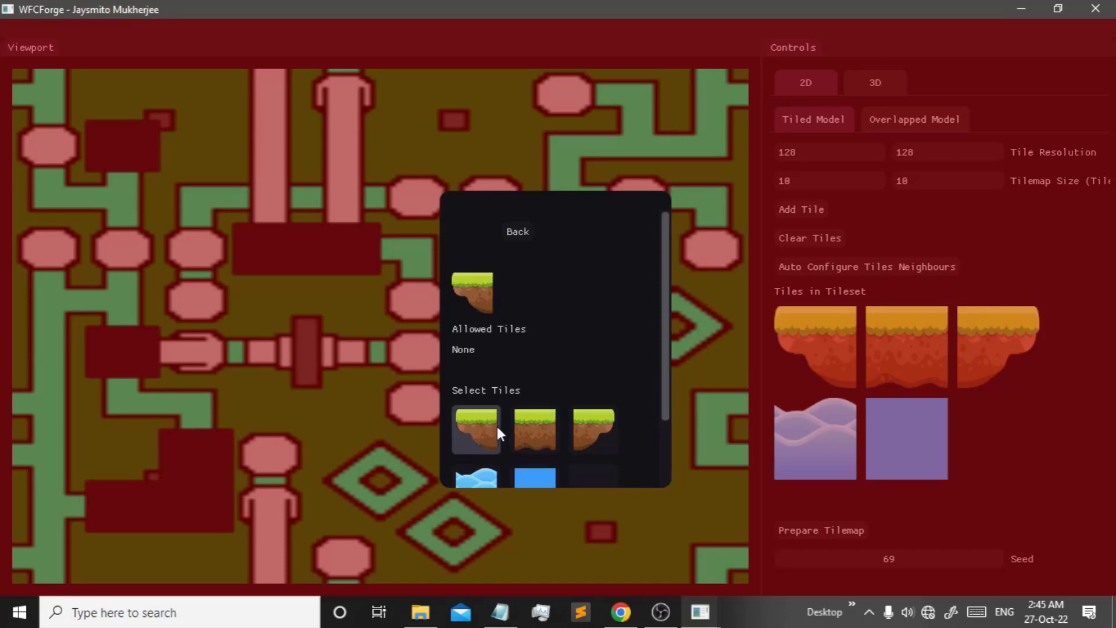
{"action": "scroll", "coordinate": [583, 429], "scroll_direction": "down", "scroll_amount": 1}
{"action": "left_click", "coordinate": [583, 429]}
{"action": "left_click", "coordinate": [596, 398]}
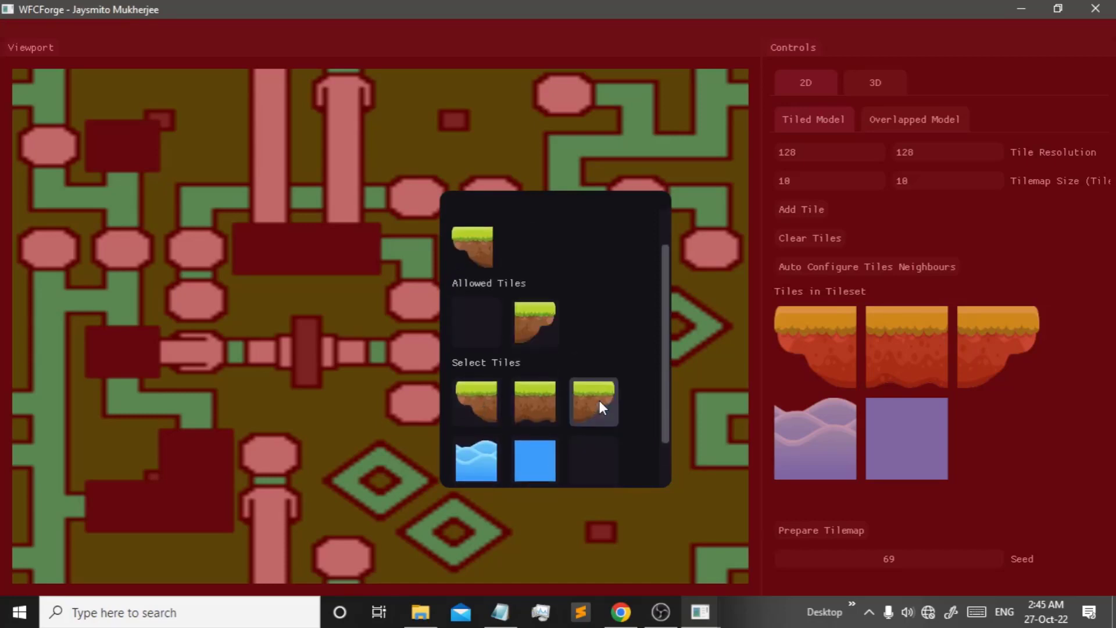
{"action": "scroll", "coordinate": [552, 314], "scroll_direction": "up", "scroll_amount": 1}
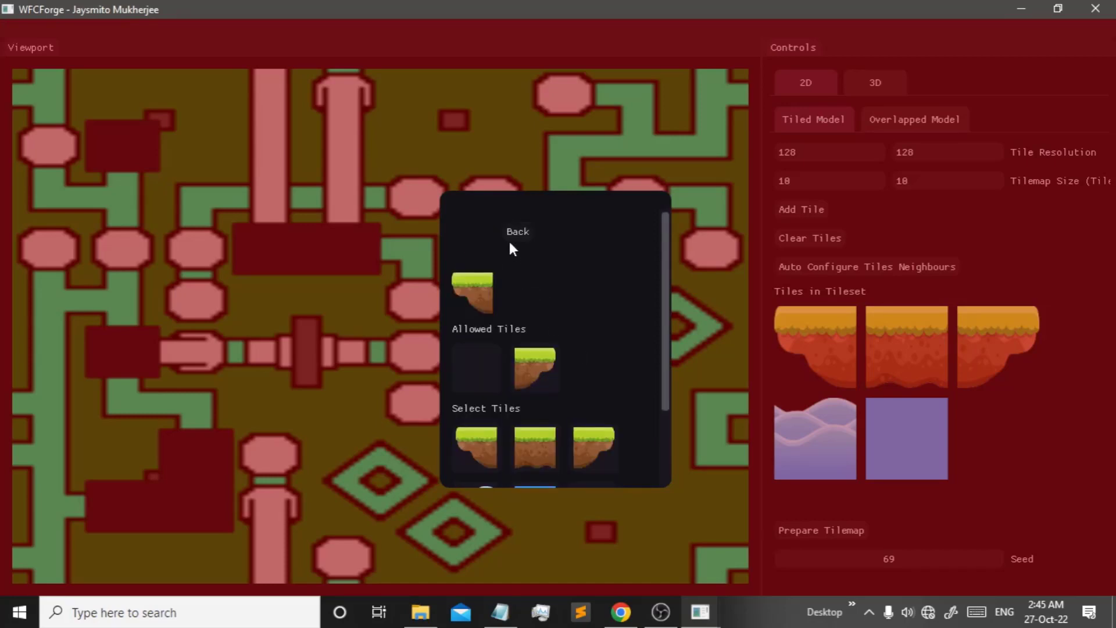
{"action": "left_click", "coordinate": [526, 236]}
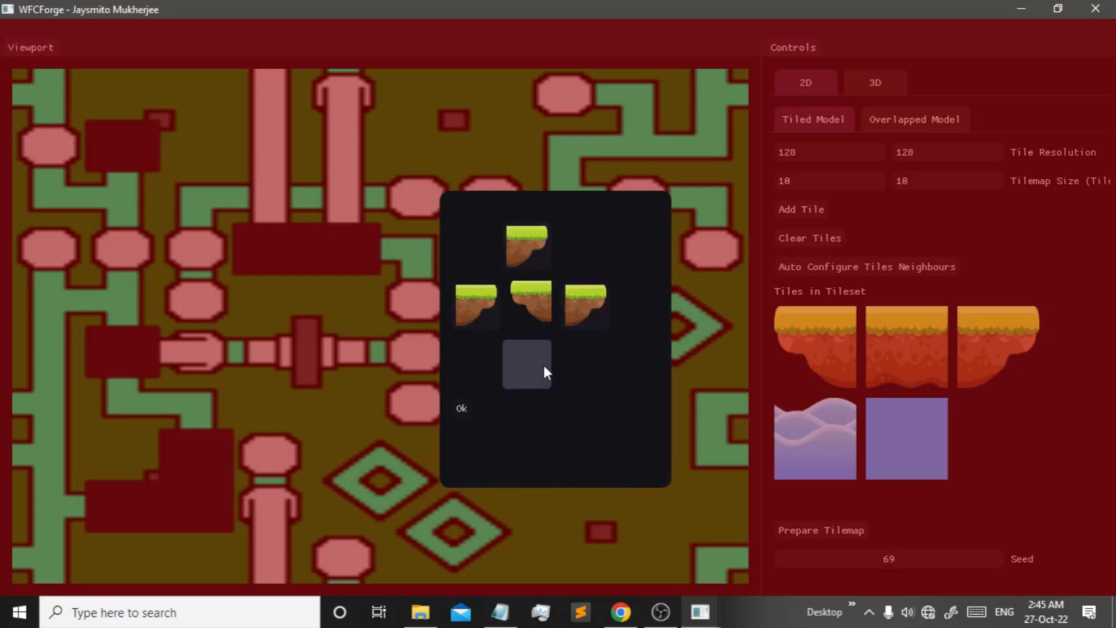
- Allow water and the middle, left and right grass tiles below it, then confirm
{"action": "left_click", "coordinate": [543, 365]}
{"action": "scroll", "coordinate": [557, 411], "scroll_direction": "down", "scroll_amount": 2}
{"action": "left_click", "coordinate": [479, 393]}
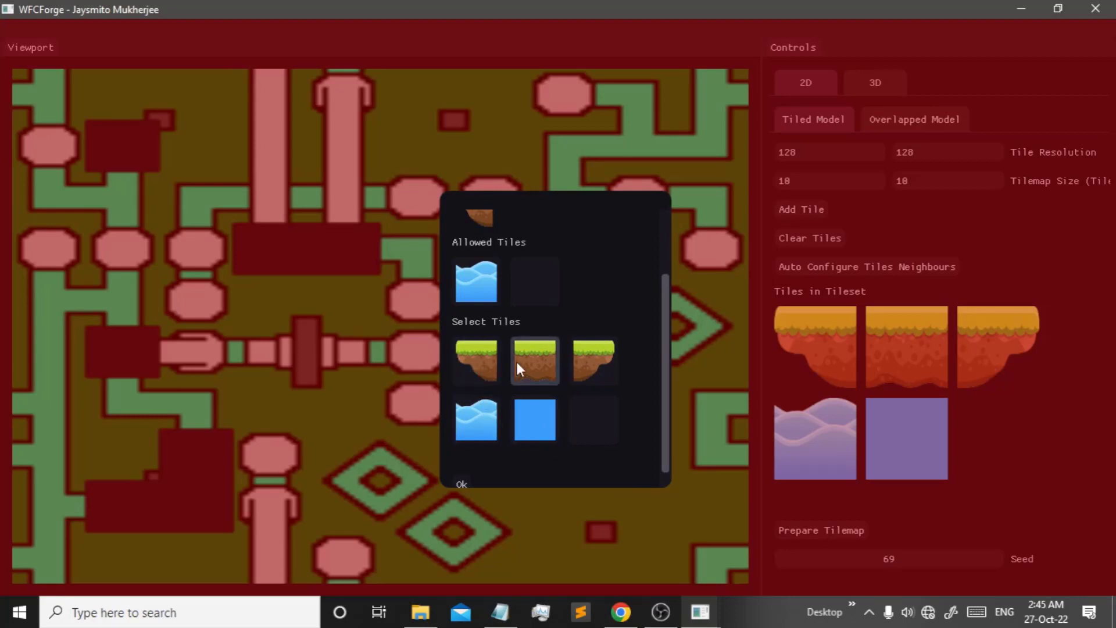
{"action": "left_click", "coordinate": [556, 351]}
{"action": "left_click", "coordinate": [483, 412]}
{"action": "left_click", "coordinate": [573, 446]}
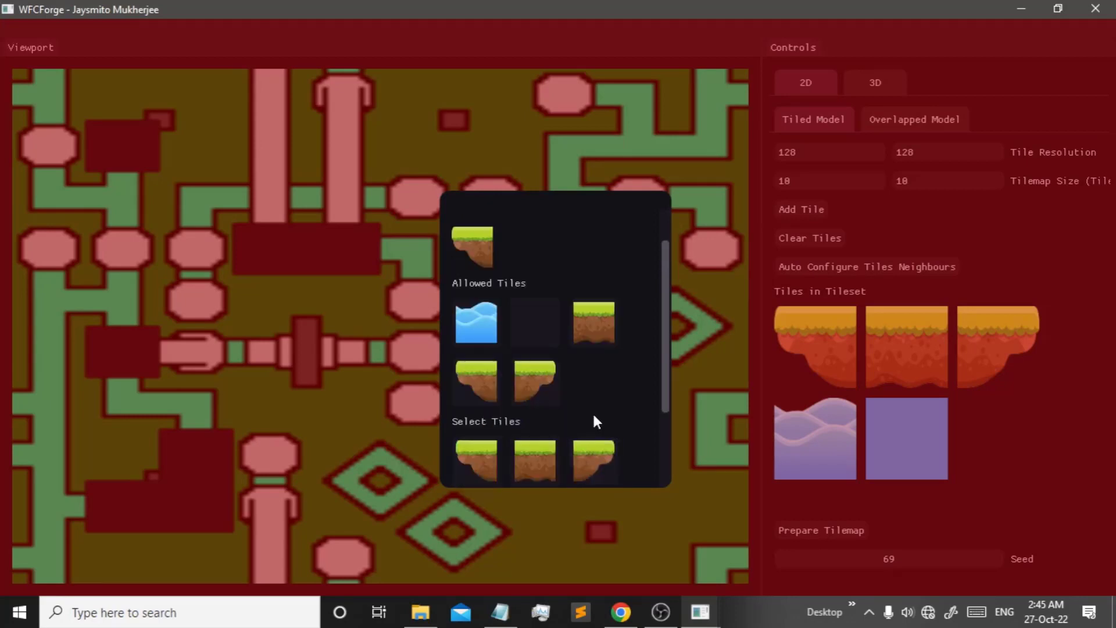
{"action": "scroll", "coordinate": [594, 420], "scroll_direction": "down", "scroll_amount": 3}
{"action": "left_click", "coordinate": [463, 467]}
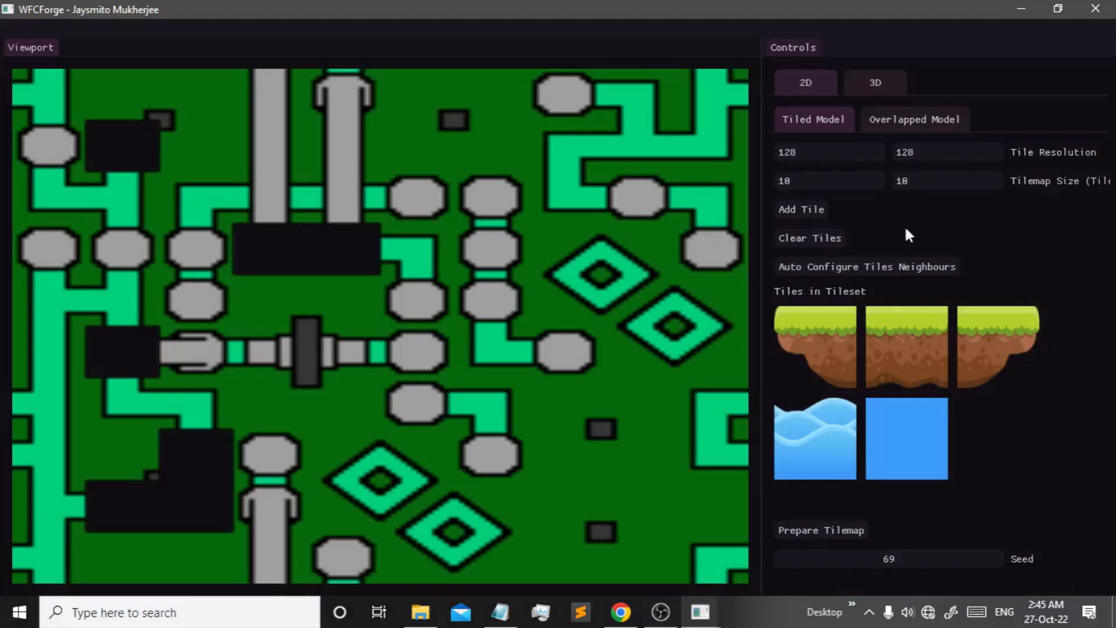
- Allow two tiles in the first neighbour slot of the middle grass tile
{"action": "left_click", "coordinate": [822, 337]}
{"action": "left_click", "coordinate": [905, 496]}
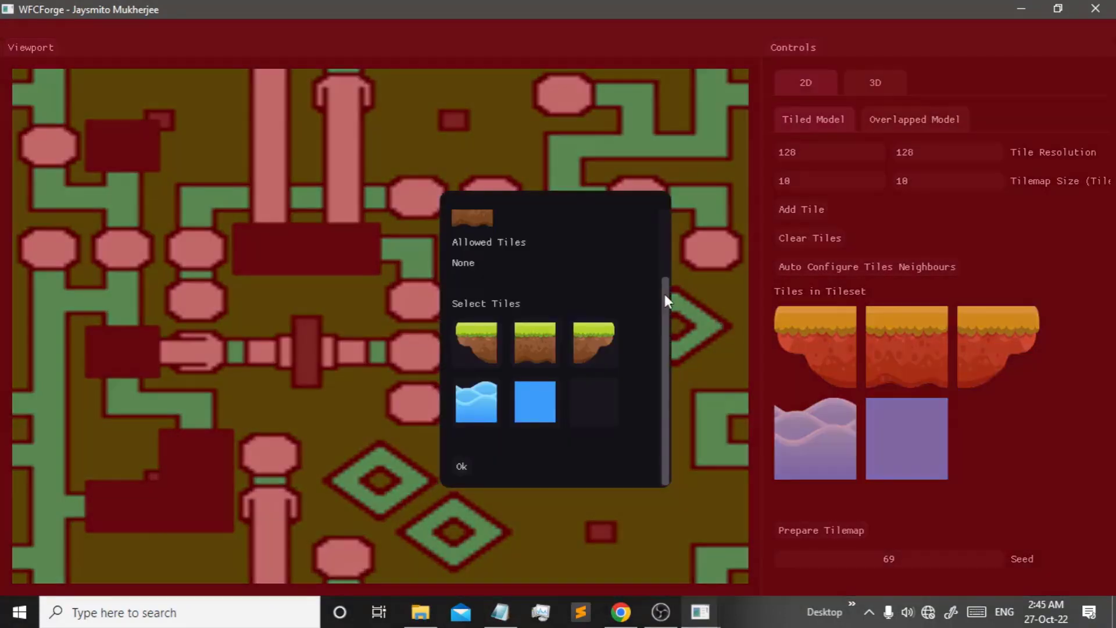
{"action": "scroll", "coordinate": [557, 285], "scroll_direction": "up", "scroll_amount": 3}
{"action": "left_click", "coordinate": [476, 430]}
{"action": "left_click", "coordinate": [535, 448]}
{"action": "left_click", "coordinate": [593, 447]}
{"action": "left_click", "coordinate": [594, 476]}
- Allow tiles in the middle grass tile's remaining slots and confirm its neighbours
{"action": "left_click", "coordinate": [514, 233]}
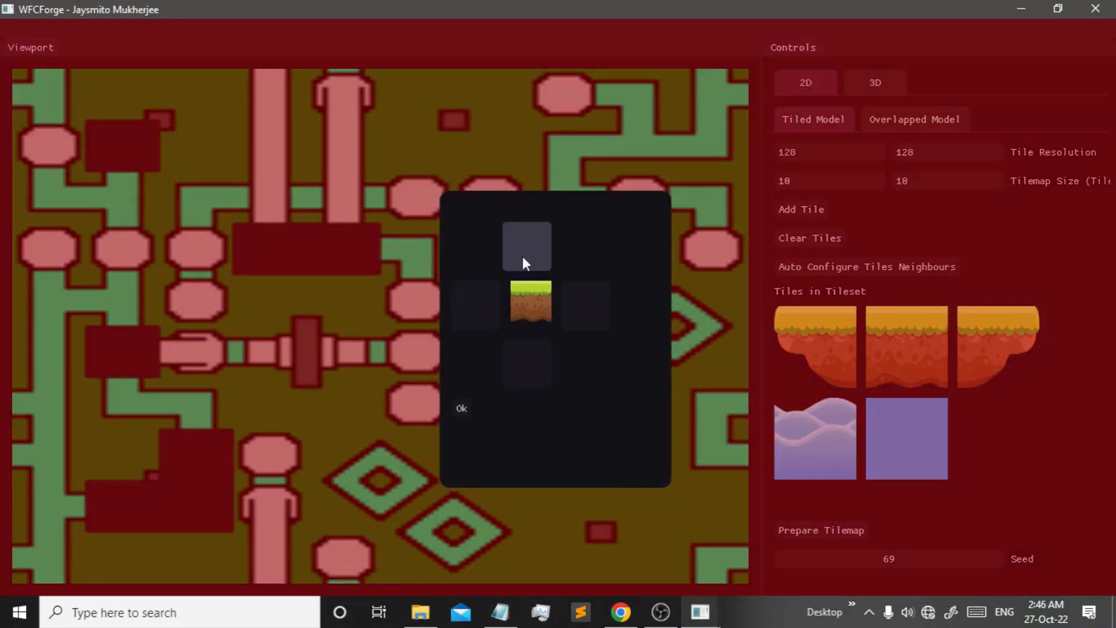
{"action": "left_click", "coordinate": [522, 253]}
{"action": "left_click", "coordinate": [517, 233]}
{"action": "left_click", "coordinate": [582, 302]}
{"action": "left_click", "coordinate": [477, 430]}
{"action": "left_click", "coordinate": [524, 411]}
{"action": "left_click", "coordinate": [518, 232]}
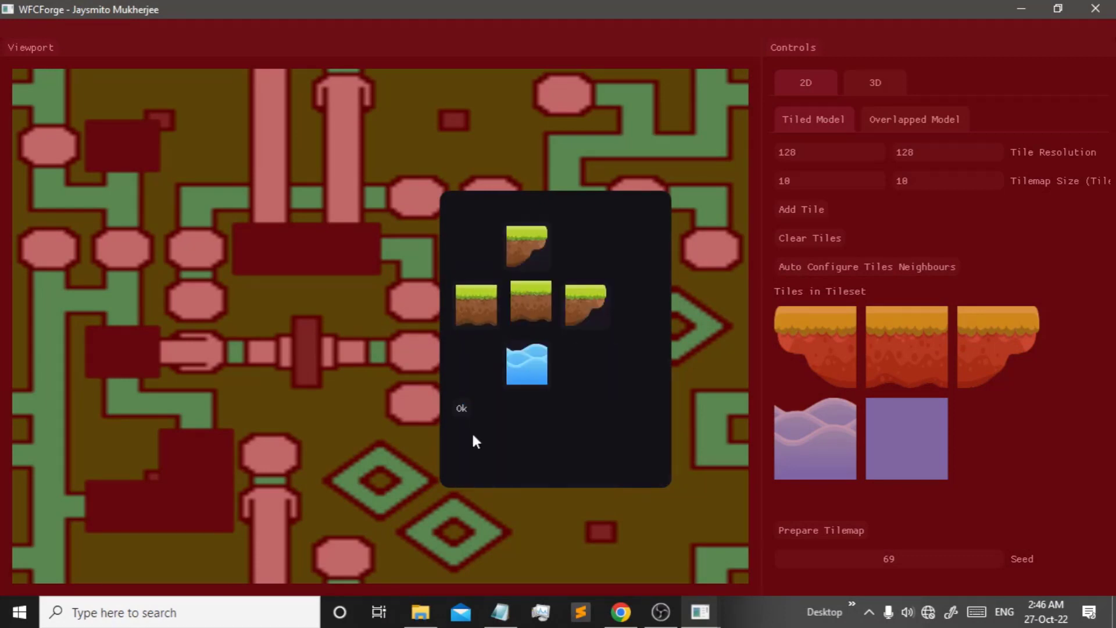
- Allow neighbour tiles in the first two slots of the right grass tile
{"action": "left_click", "coordinate": [462, 408]}
{"action": "left_click", "coordinate": [998, 347]}
{"action": "left_click", "coordinate": [488, 305]}
{"action": "left_click", "coordinate": [477, 430]}
{"action": "left_click", "coordinate": [535, 433]}
{"action": "left_click", "coordinate": [517, 233]}
{"action": "left_click", "coordinate": [582, 302]}
{"action": "left_click", "coordinate": [535, 430]}
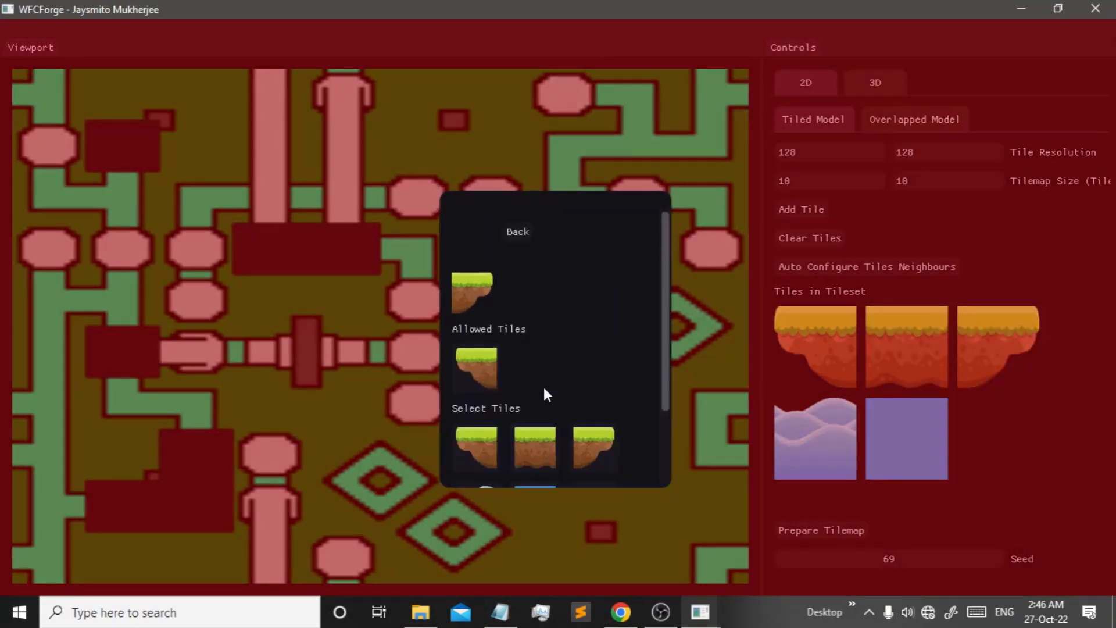
- Fill the right grass tile's remaining slots, including its left side, and confirm
{"action": "left_click", "coordinate": [594, 482]}
{"action": "left_click", "coordinate": [523, 233]}
{"action": "left_click", "coordinate": [535, 431]}
{"action": "left_click", "coordinate": [482, 445]}
{"action": "scroll", "coordinate": [591, 418], "scroll_direction": "down", "scroll_amount": 3}
{"action": "left_click", "coordinate": [591, 417]}
{"action": "left_click", "coordinate": [518, 233]}
{"action": "left_click", "coordinate": [526, 352]}
{"action": "left_click", "coordinate": [518, 233]}
{"action": "left_click", "coordinate": [462, 408]}
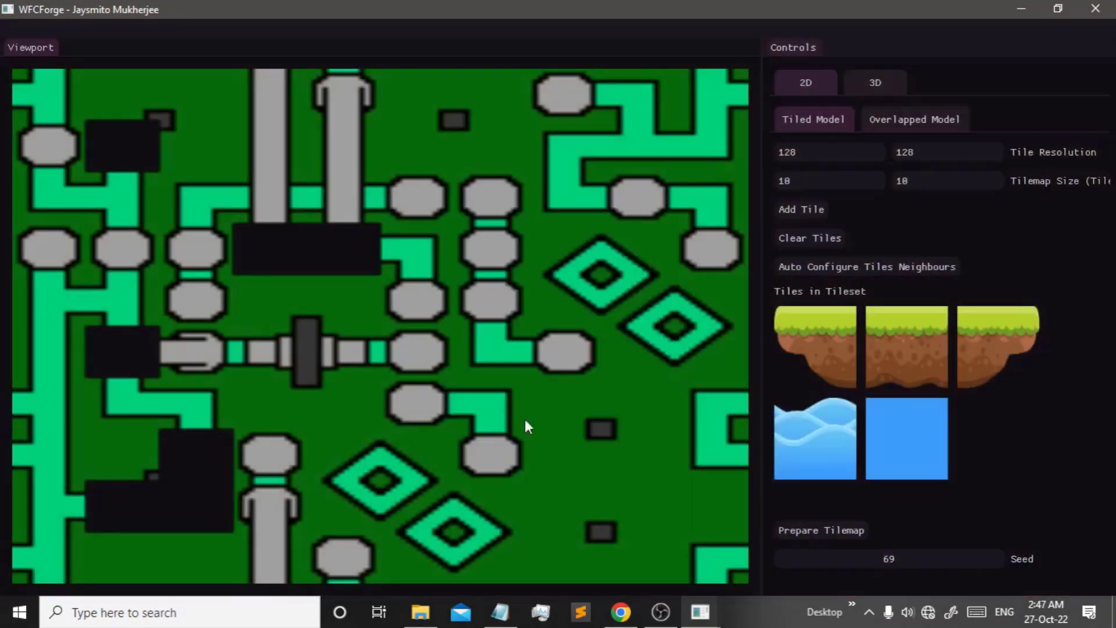
- Allow water and other tiles in the water tile's neighbour slots and confirm
{"action": "left_click", "coordinate": [815, 439]}
{"action": "left_click", "coordinate": [479, 297]}
{"action": "left_click", "coordinate": [478, 480]}
{"action": "left_click", "coordinate": [516, 234]}
{"action": "left_click", "coordinate": [526, 356]}
{"action": "scroll", "coordinate": [501, 348], "scroll_direction": "down", "scroll_amount": 3}
{"action": "left_click", "coordinate": [462, 408]}
{"action": "left_click", "coordinate": [903, 436]}
- Allow water above the blue tile and blue tiles on its sides, then confirm
{"action": "left_click", "coordinate": [526, 247]}
{"action": "left_click", "coordinate": [483, 472]}
{"action": "left_click", "coordinate": [518, 233]}
{"action": "left_click", "coordinate": [582, 309]}
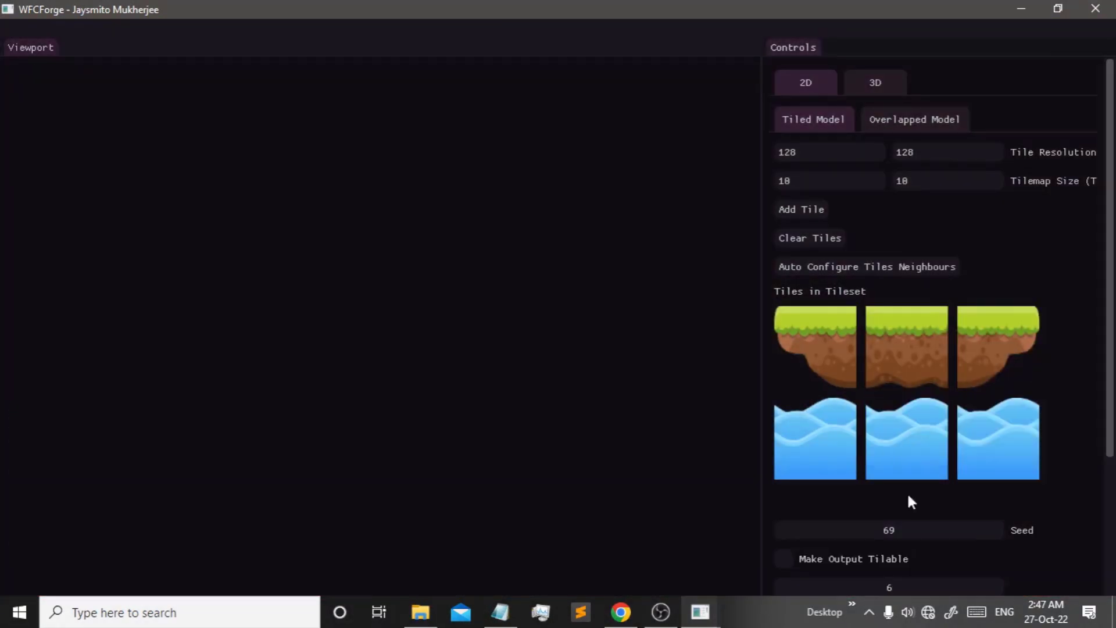
{"action": "scroll", "coordinate": [907, 494], "scroll_direction": "down", "scroll_amount": 3}
{"action": "left_click", "coordinate": [848, 515]}
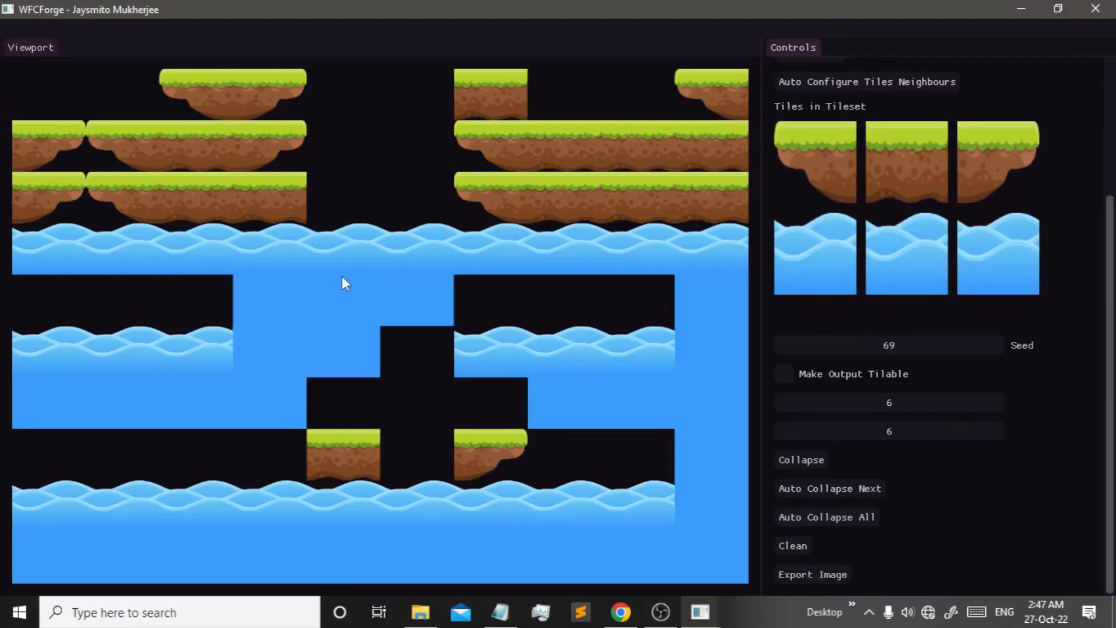
- Inspect the options of two generated tiles in the map, then dismiss the information
{"action": "right_click", "coordinate": [543, 301]}
{"action": "right_click", "coordinate": [491, 303]}
{"action": "left_click", "coordinate": [506, 292]}
{"action": "scroll", "coordinate": [811, 554], "scroll_direction": "up", "scroll_amount": 3}
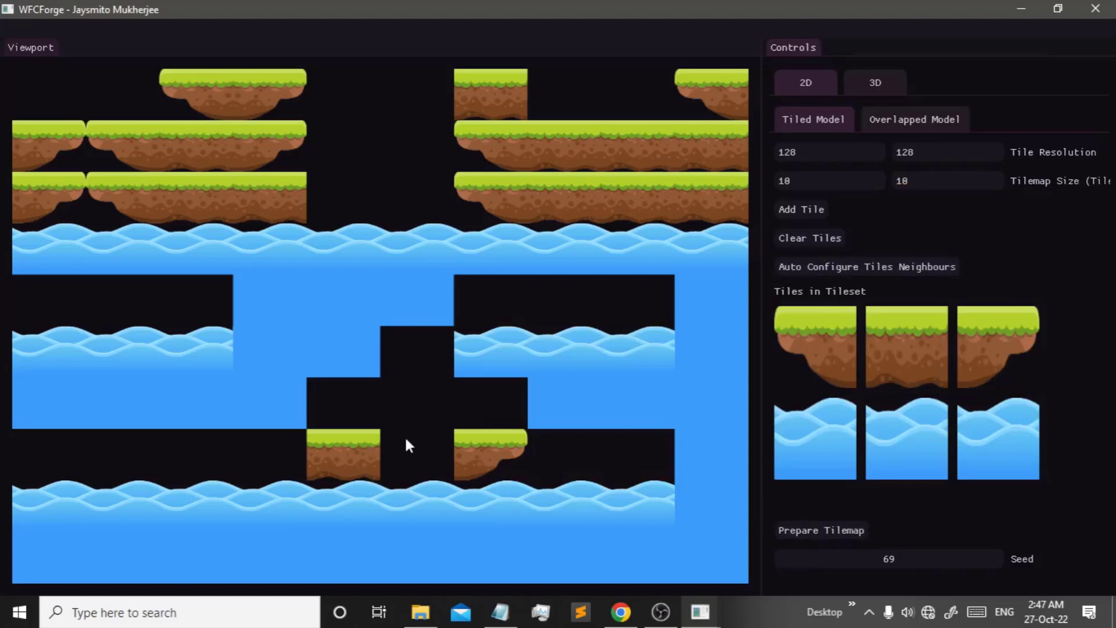
- Reset to an empty map with Prepare Tilemap and inspect tile options for several cells
{"action": "left_click", "coordinate": [822, 530]}
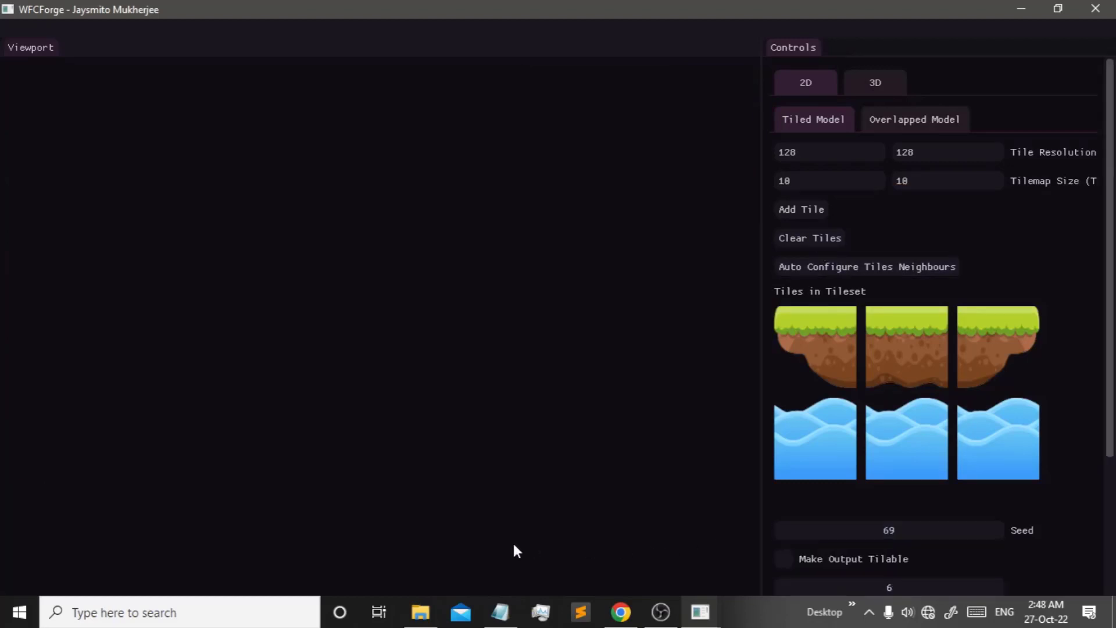
{"action": "left_click", "coordinate": [172, 419]}
{"action": "left_click", "coordinate": [5, 548]}
{"action": "left_click", "coordinate": [268, 429]}
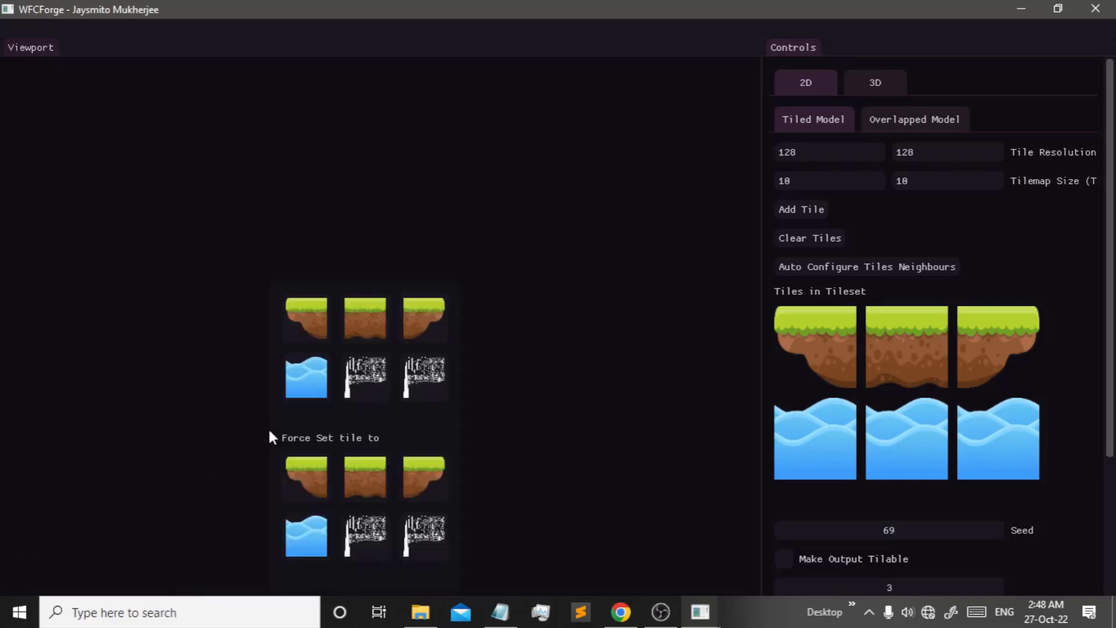
{"action": "left_click", "coordinate": [668, 389]}
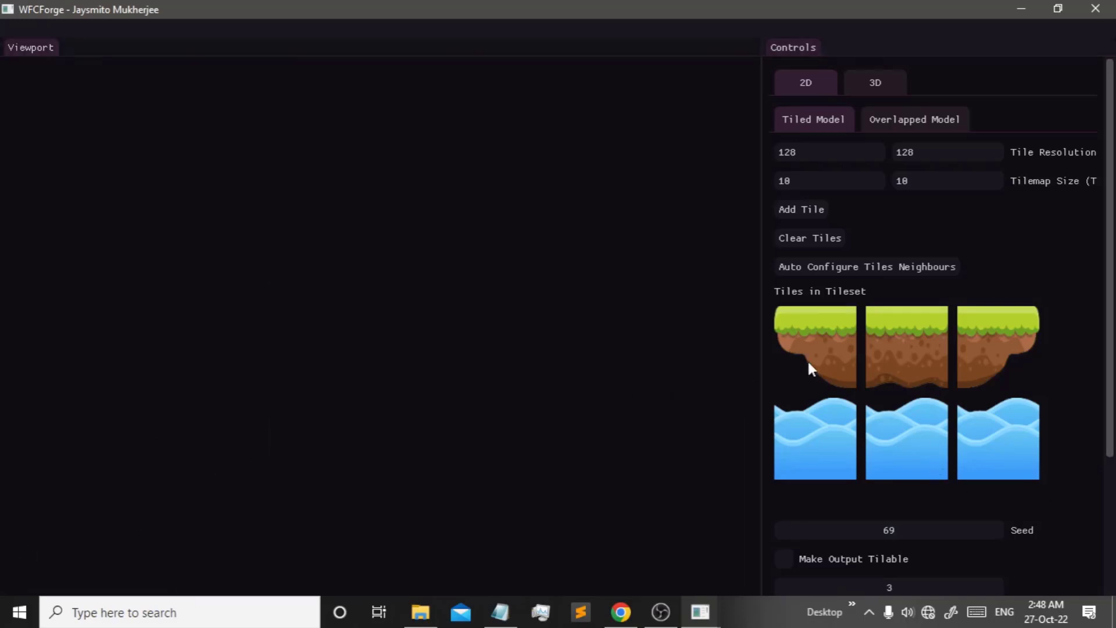
{"action": "scroll", "coordinate": [814, 368], "scroll_direction": "down", "scroll_amount": 3}
{"action": "scroll", "coordinate": [878, 432], "scroll_direction": "up", "scroll_amount": 1}
{"action": "left_click", "coordinate": [38, 543]}
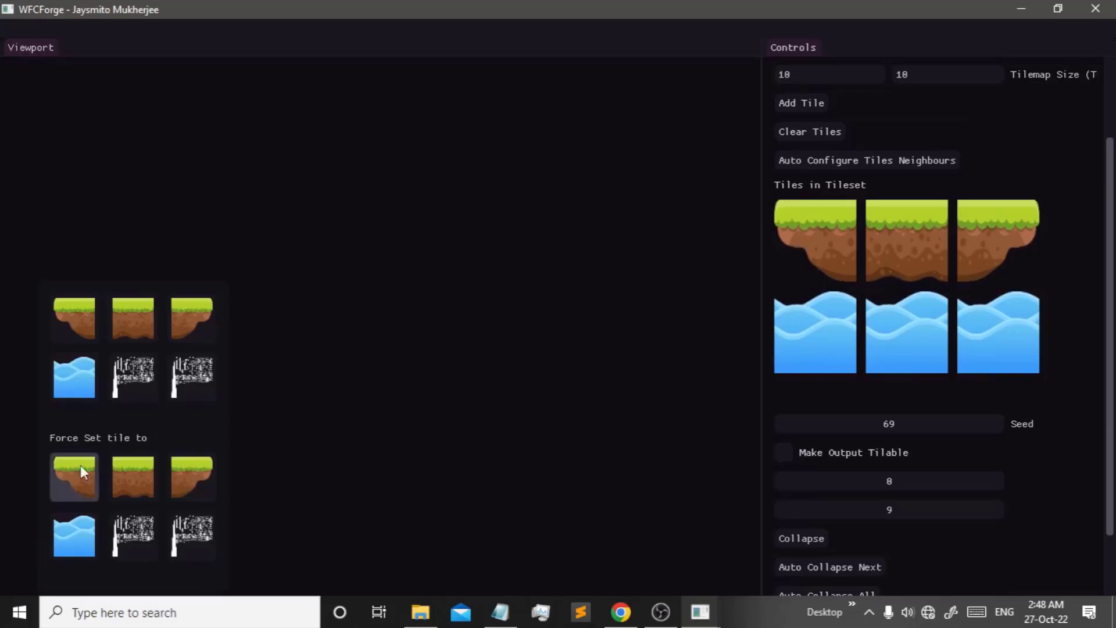
{"action": "left_click", "coordinate": [134, 216]}
- Build a four-tile grass platform from cell 2,2: left edge, two middle tiles, right edge
{"action": "left_click", "coordinate": [163, 187]}
{"action": "left_click", "coordinate": [209, 217]}
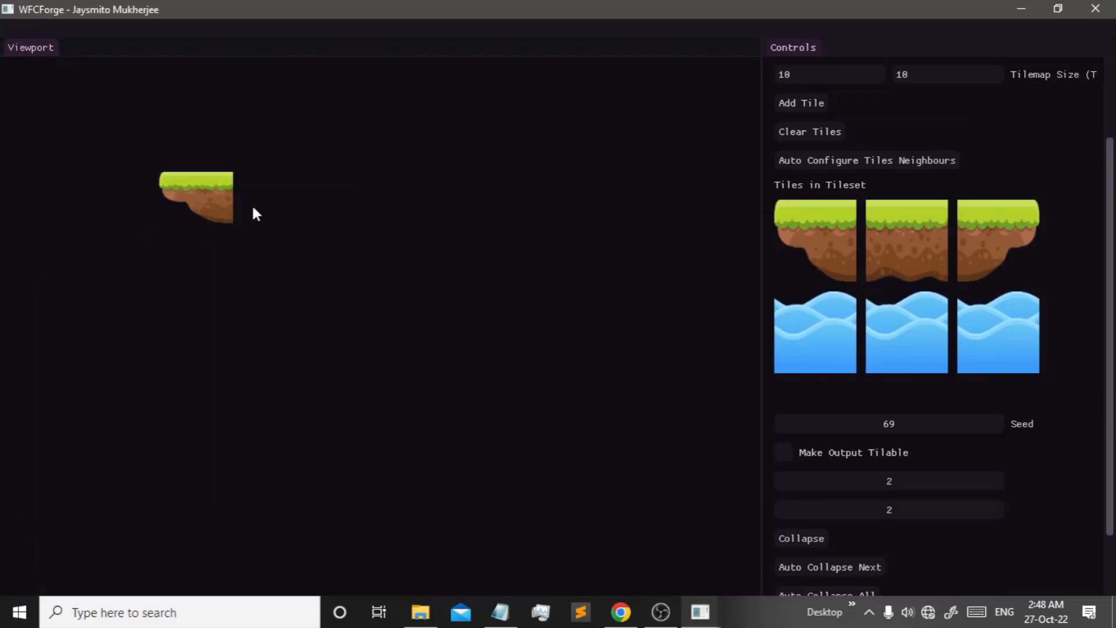
{"action": "left_click", "coordinate": [268, 202]}
{"action": "left_click", "coordinate": [304, 241]}
{"action": "left_click", "coordinate": [312, 198]}
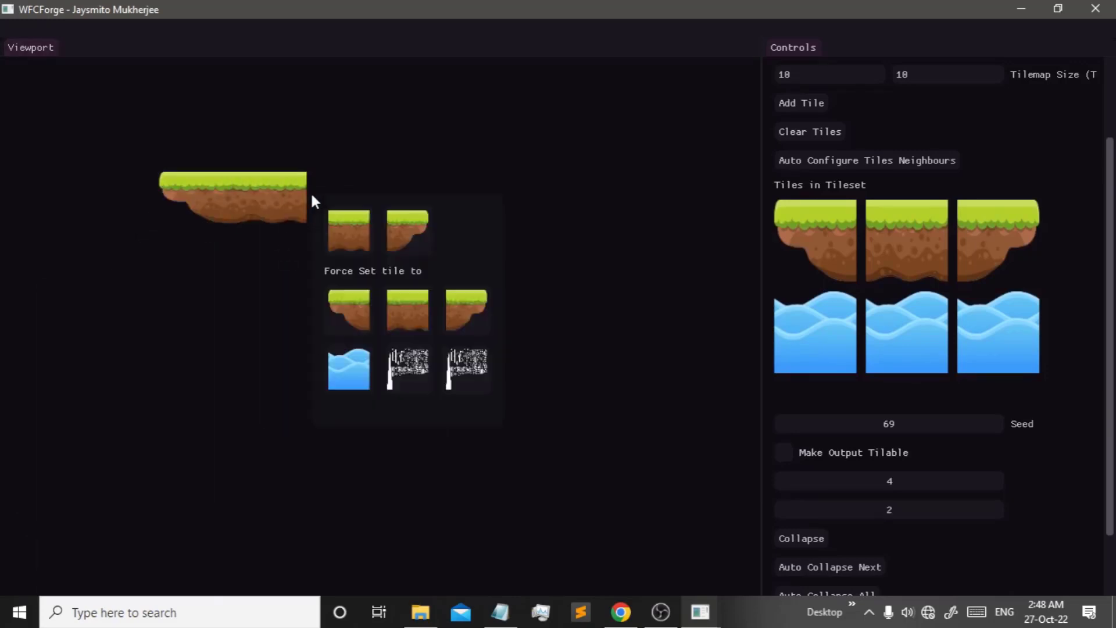
{"action": "left_click", "coordinate": [334, 247]}
{"action": "left_click", "coordinate": [408, 197]}
{"action": "left_click", "coordinate": [485, 229]}
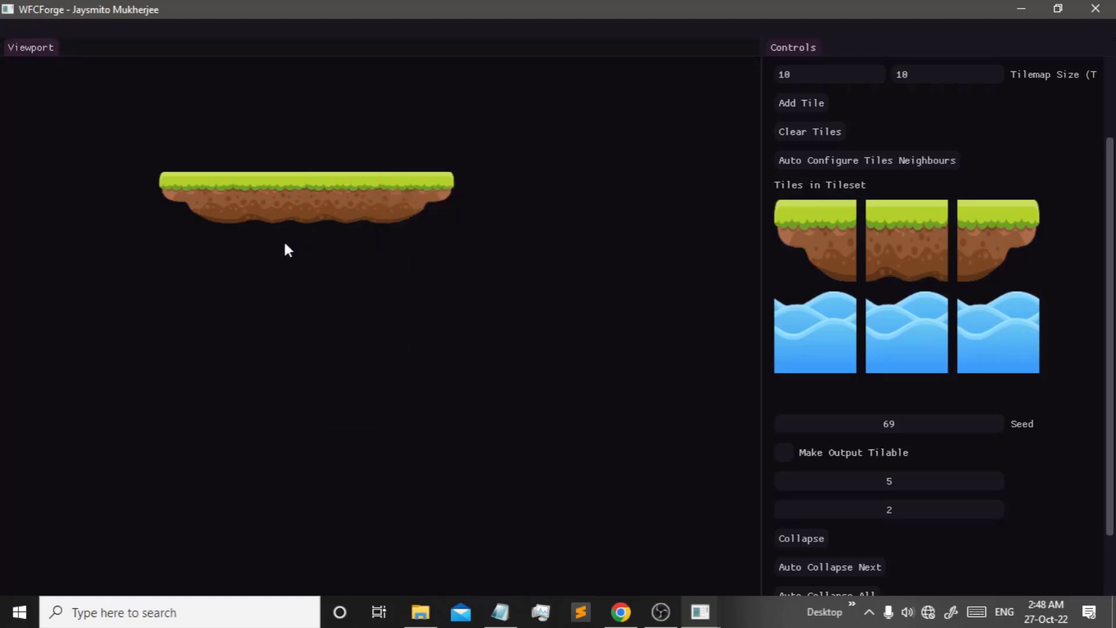
- Force cell 4,3 to stay empty and fill the bottom row with water
{"action": "left_click", "coordinate": [193, 262]}
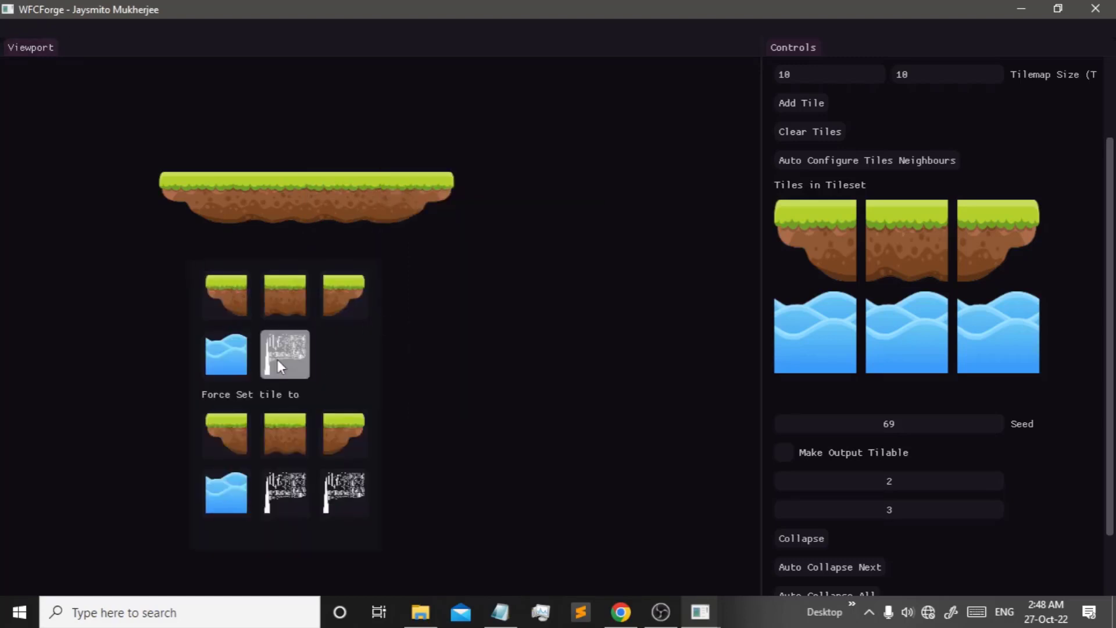
{"action": "left_click", "coordinate": [288, 263]}
{"action": "left_click", "coordinate": [344, 251]}
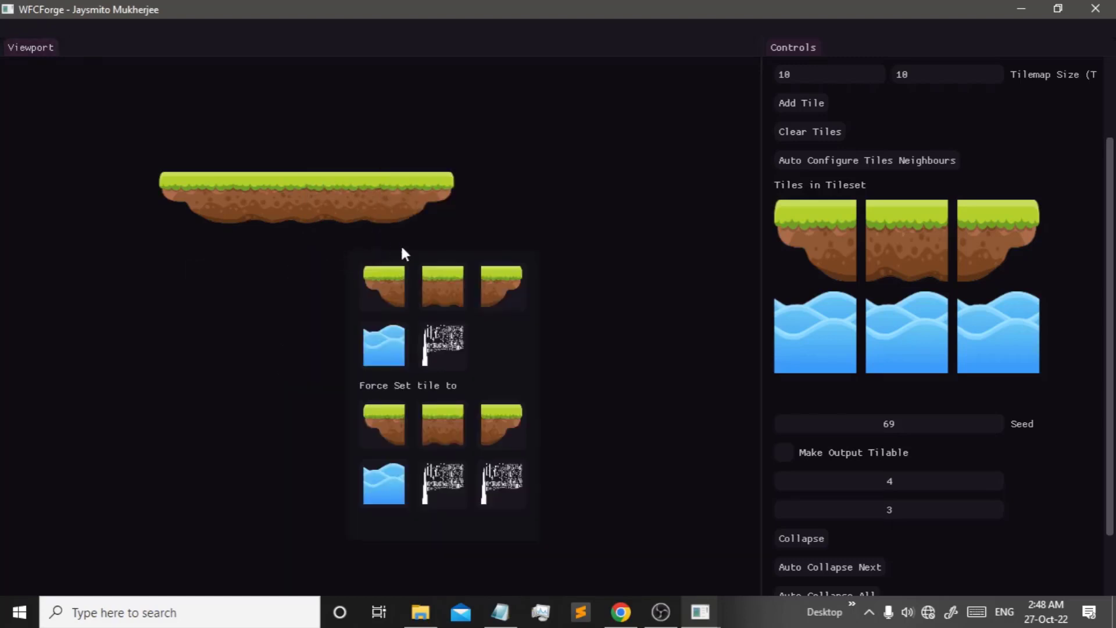
{"action": "left_click", "coordinate": [437, 337]}
{"action": "left_click", "coordinate": [51, 543]}
{"action": "left_click", "coordinate": [41, 557]}
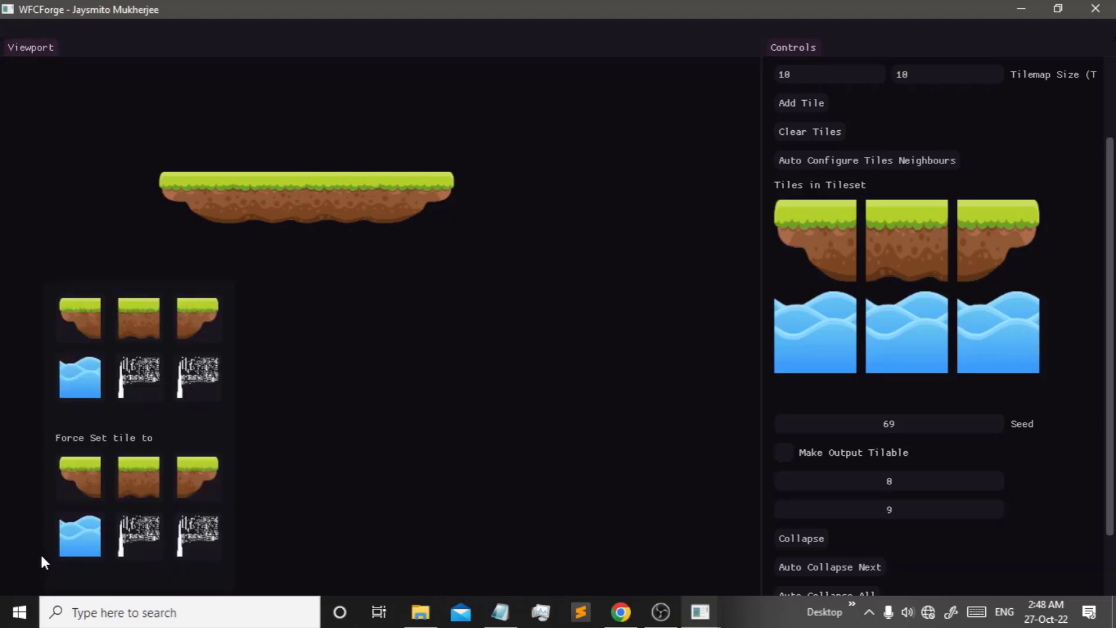
{"action": "left_click", "coordinate": [146, 378]}
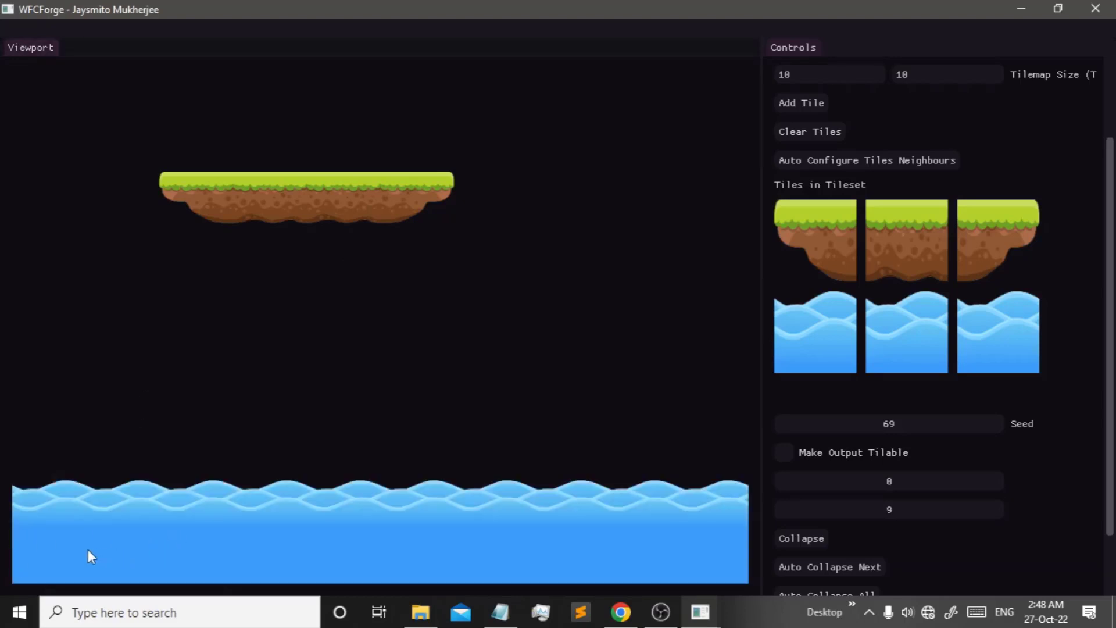
- Add a three-tile lower-left grass platform with left edge, middle and right edge
{"action": "left_click", "coordinate": [18, 406]}
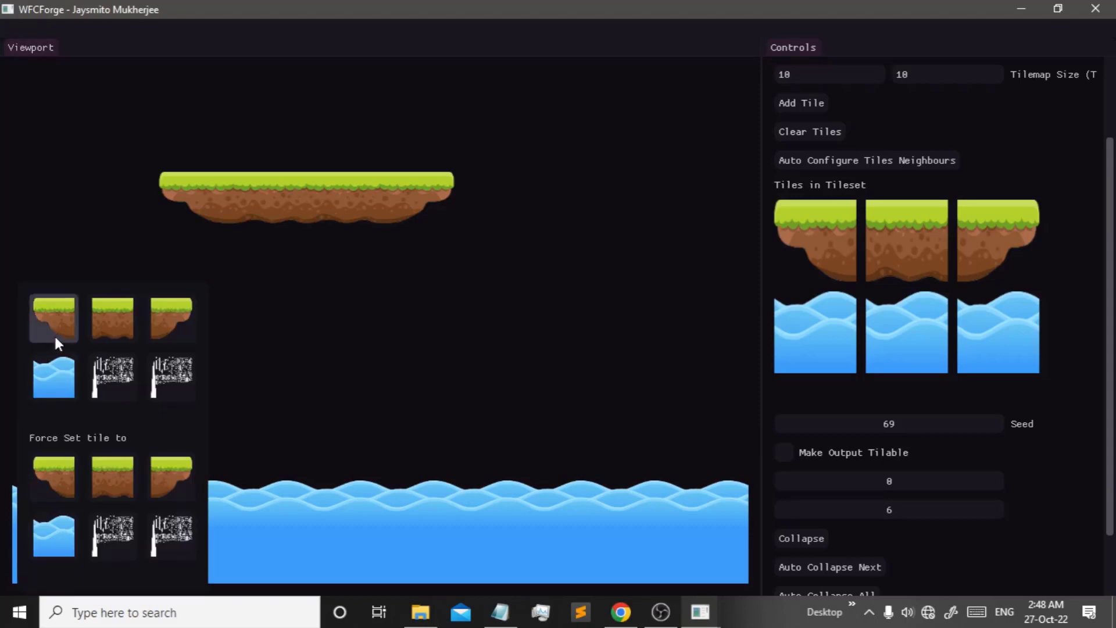
{"action": "left_click", "coordinate": [44, 308]}
{"action": "left_click", "coordinate": [116, 396]}
{"action": "left_click", "coordinate": [166, 393]}
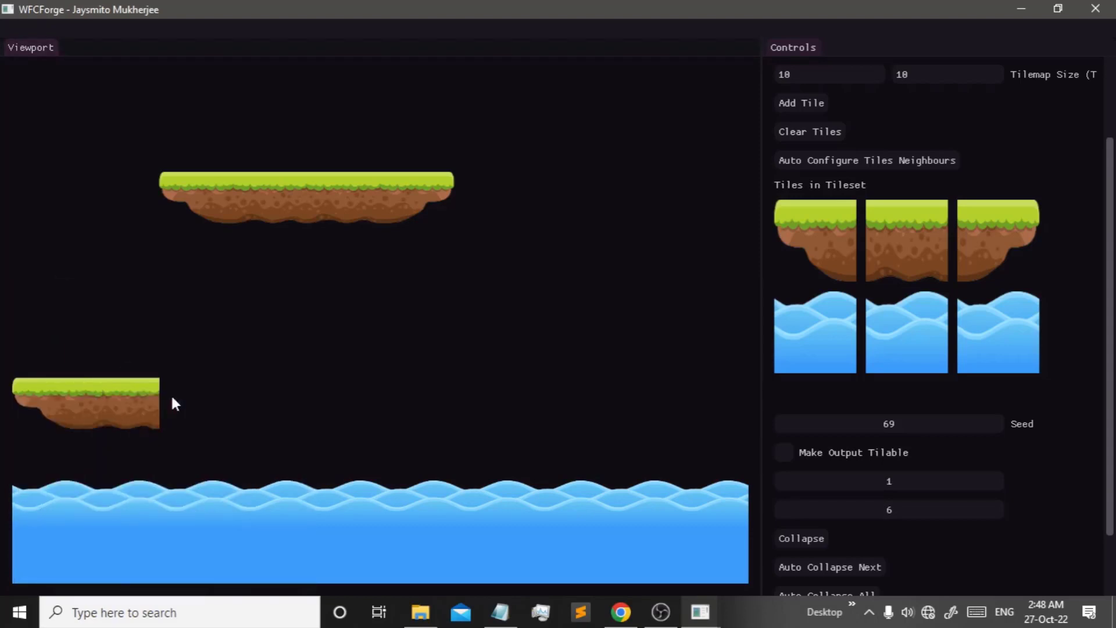
{"action": "left_click", "coordinate": [172, 394]}
{"action": "left_click", "coordinate": [279, 403]}
- Add two-tile grass platforms at mid-right and in the top-right corner
{"action": "left_click", "coordinate": [506, 291]}
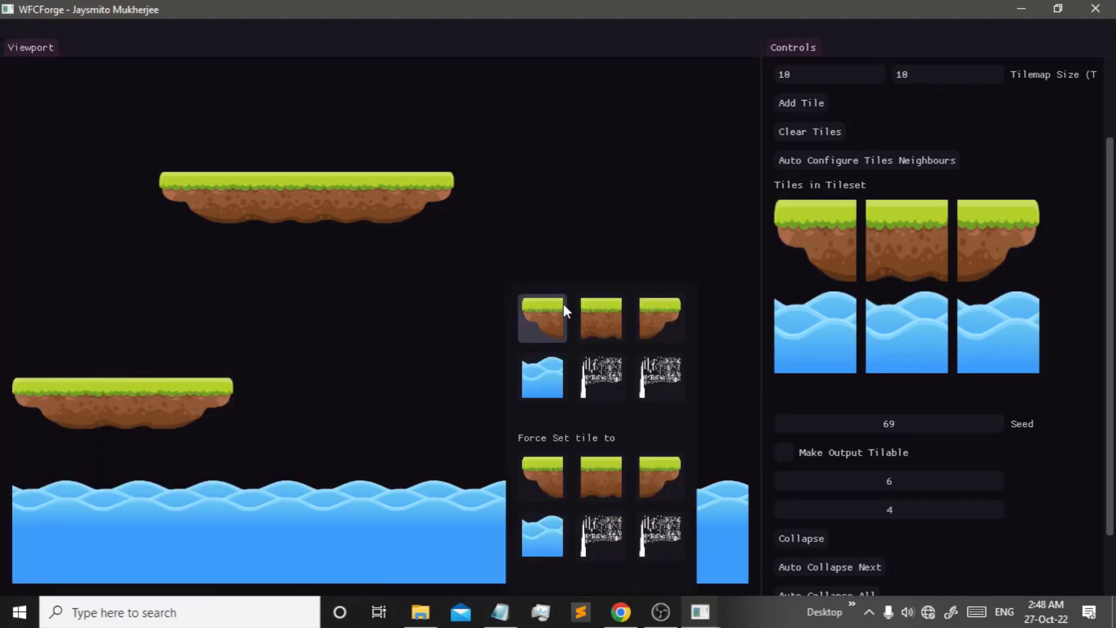
{"action": "left_click", "coordinate": [556, 317]}
{"action": "left_click", "coordinate": [572, 301]}
{"action": "left_click", "coordinate": [654, 329]}
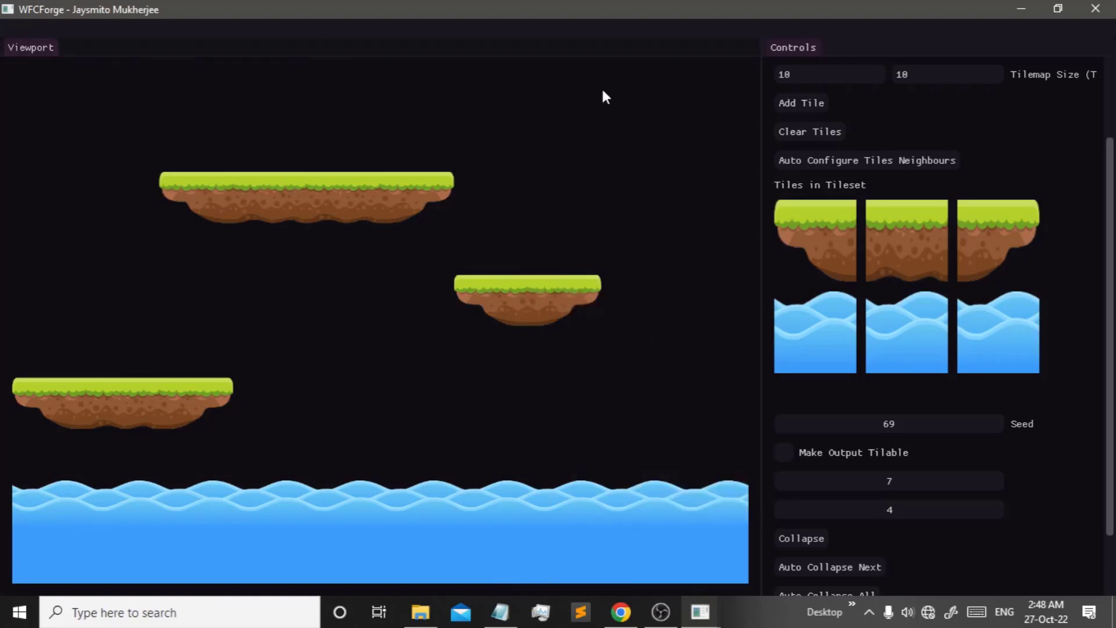
{"action": "left_click", "coordinate": [599, 116]}
{"action": "left_click", "coordinate": [682, 148]}
{"action": "left_click", "coordinate": [673, 95]}
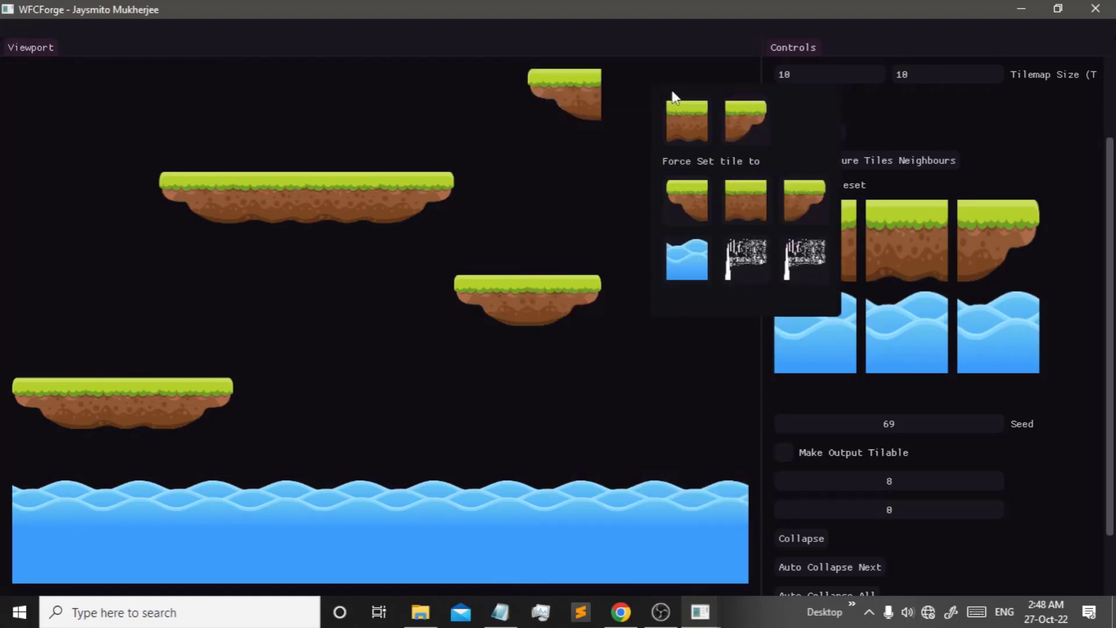
{"action": "left_click", "coordinate": [748, 120]}
- Build a top-left grass platform with a left edge and three middle tiles
{"action": "left_click", "coordinate": [28, 116]}
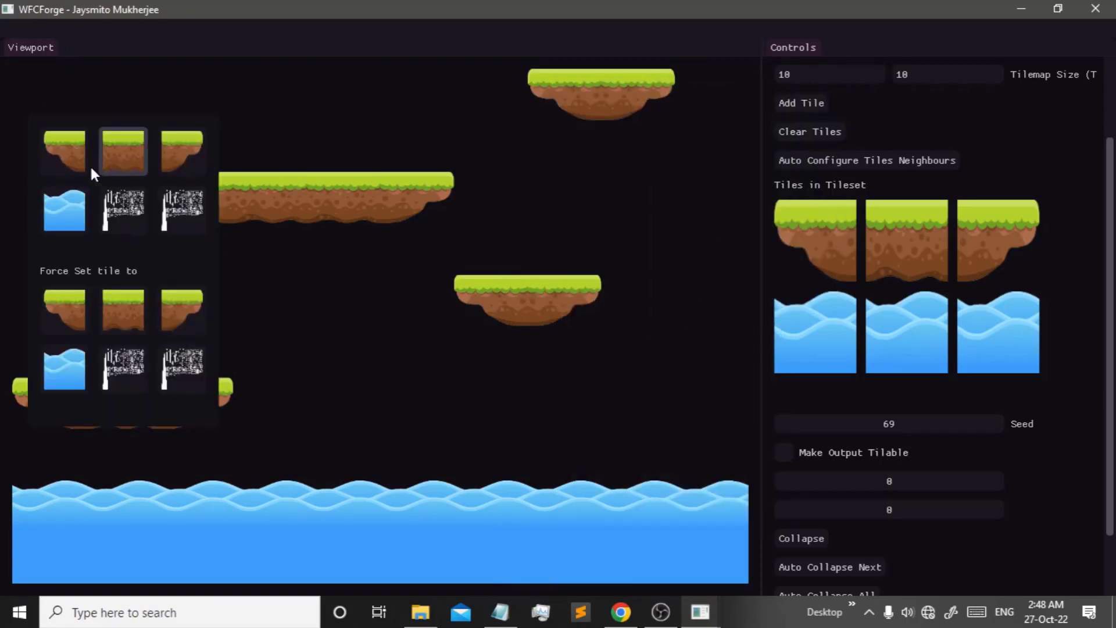
{"action": "left_click", "coordinate": [86, 160]}
{"action": "left_click", "coordinate": [133, 86]}
{"action": "left_click", "coordinate": [175, 110]}
{"action": "left_click", "coordinate": [196, 92]}
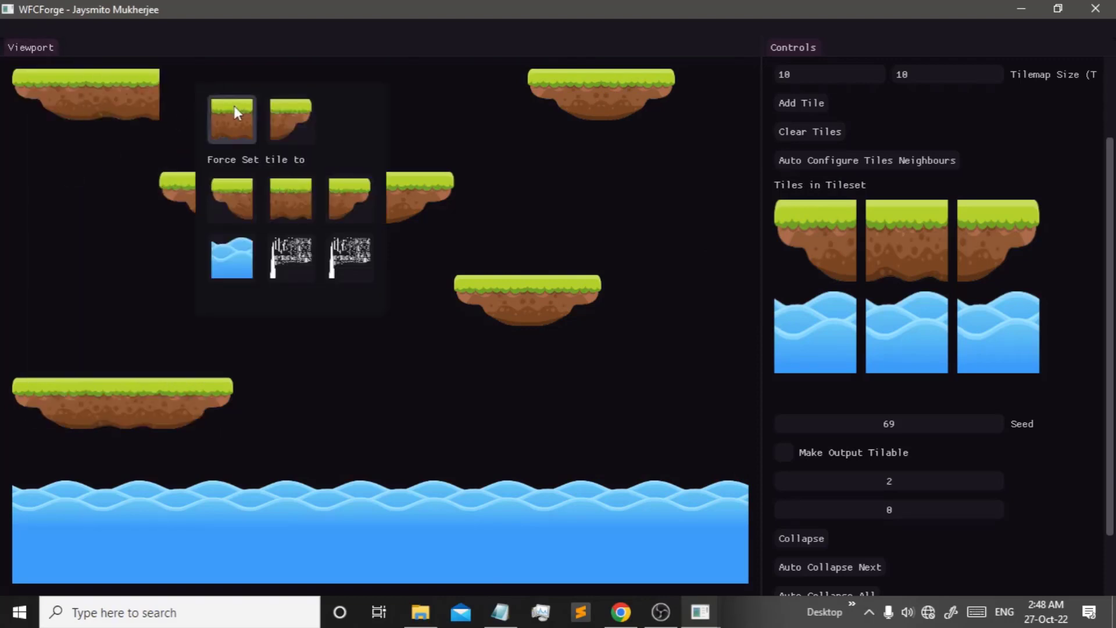
{"action": "left_click", "coordinate": [238, 116]}
{"action": "left_click", "coordinate": [275, 89]}
{"action": "left_click", "coordinate": [316, 114]}
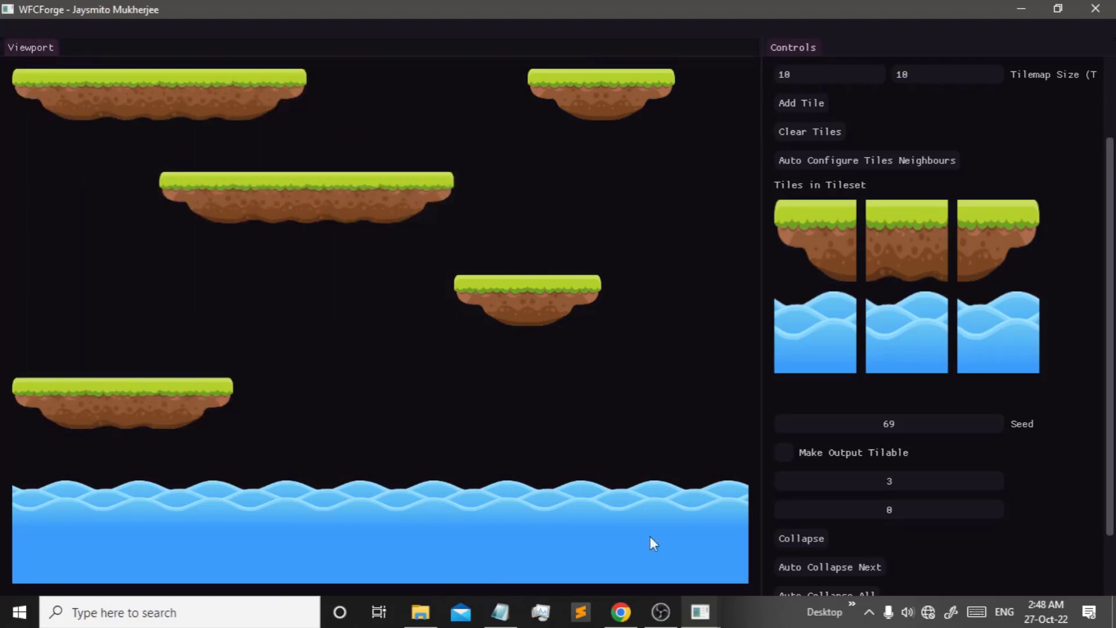
{"action": "scroll", "coordinate": [927, 504], "scroll_direction": "down", "scroll_amount": 2}
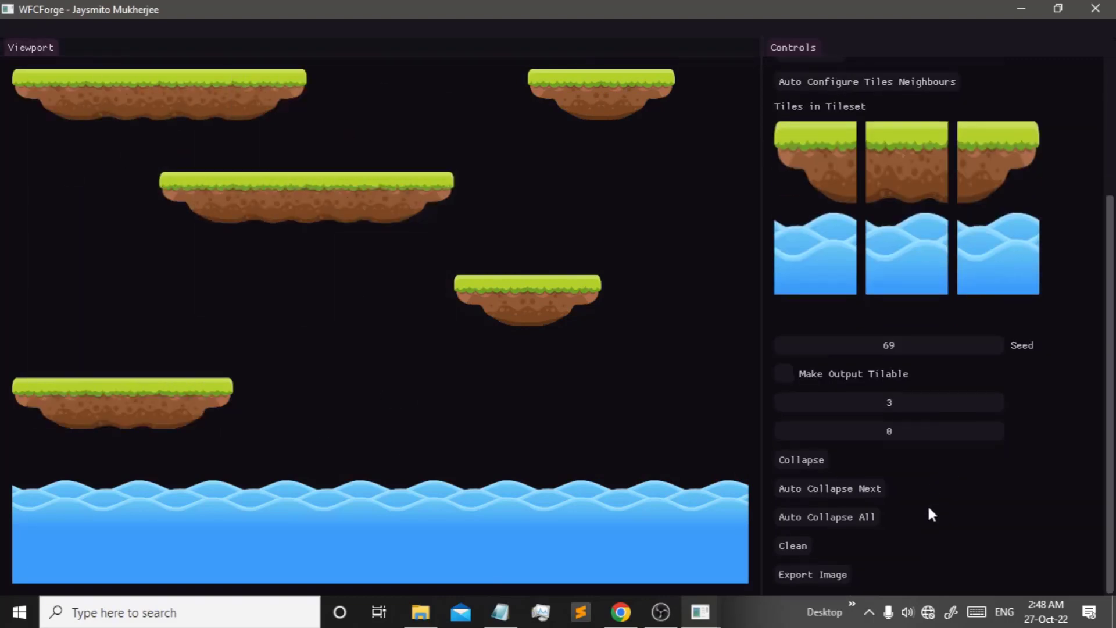
- Export the map image into the freetileset folder with file name 'Pixelart'
{"action": "left_click", "coordinate": [809, 574]}
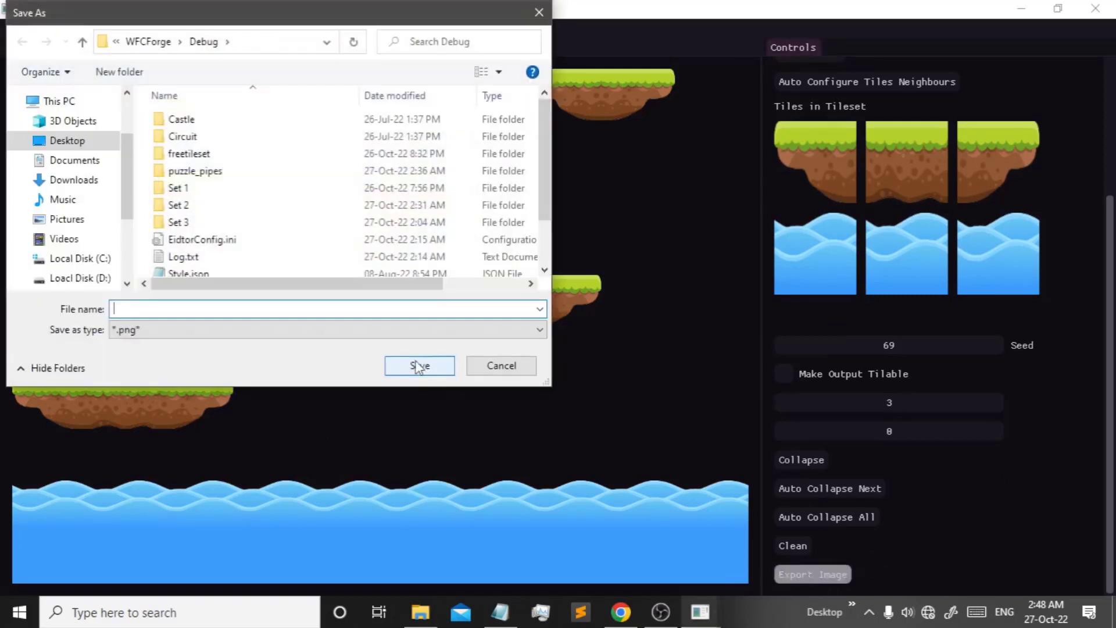
{"action": "double_click", "coordinate": [200, 154]}
{"action": "type", "text": "P"}
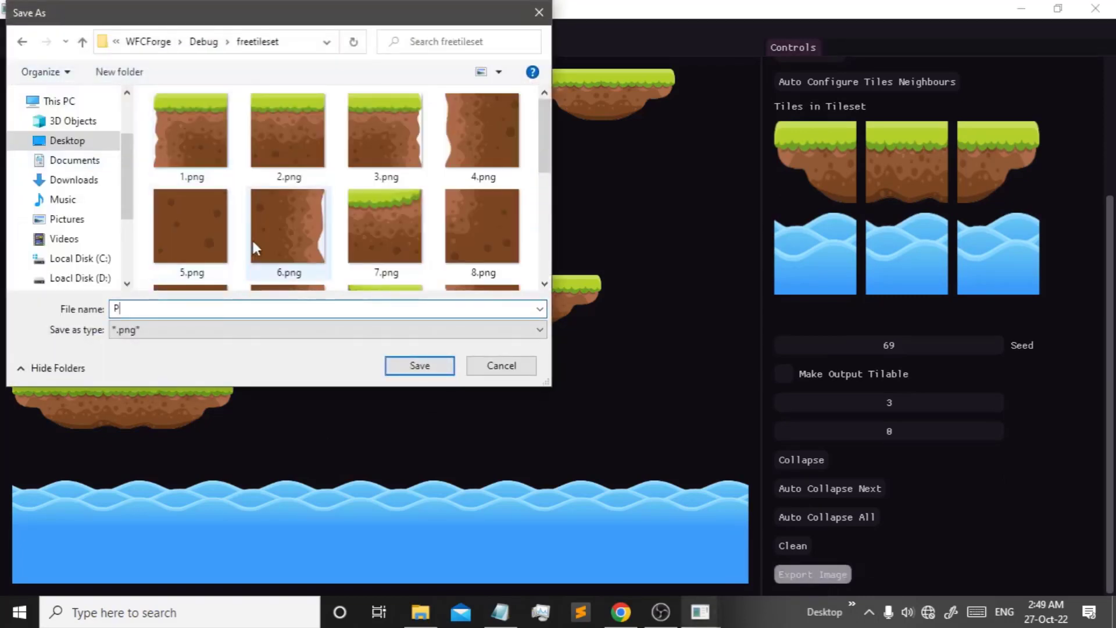
{"action": "type", "text": "ixelart"}
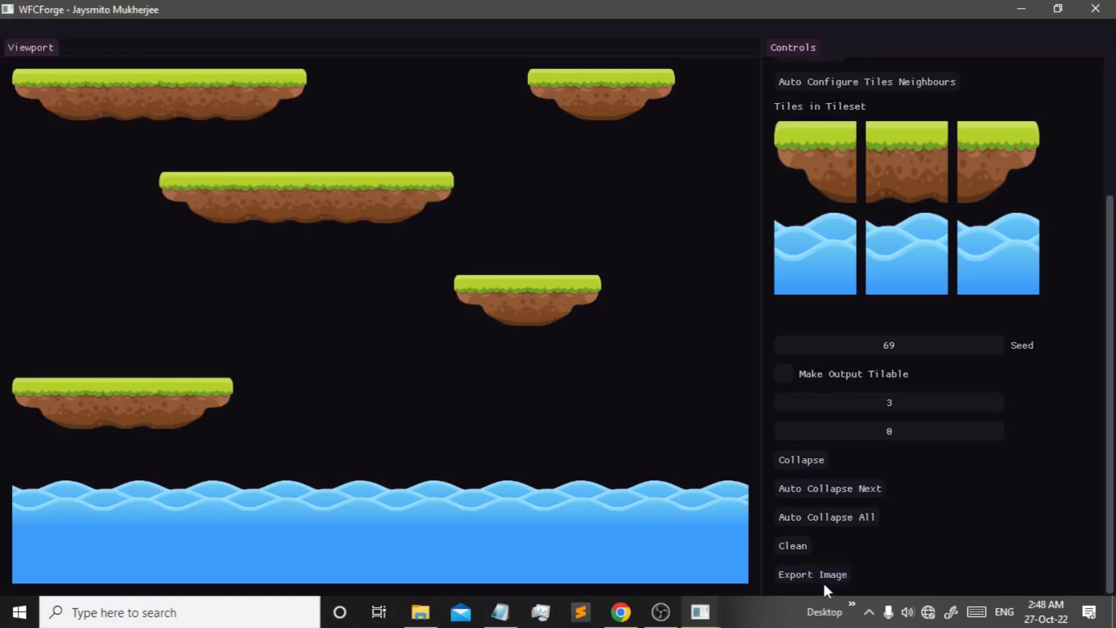